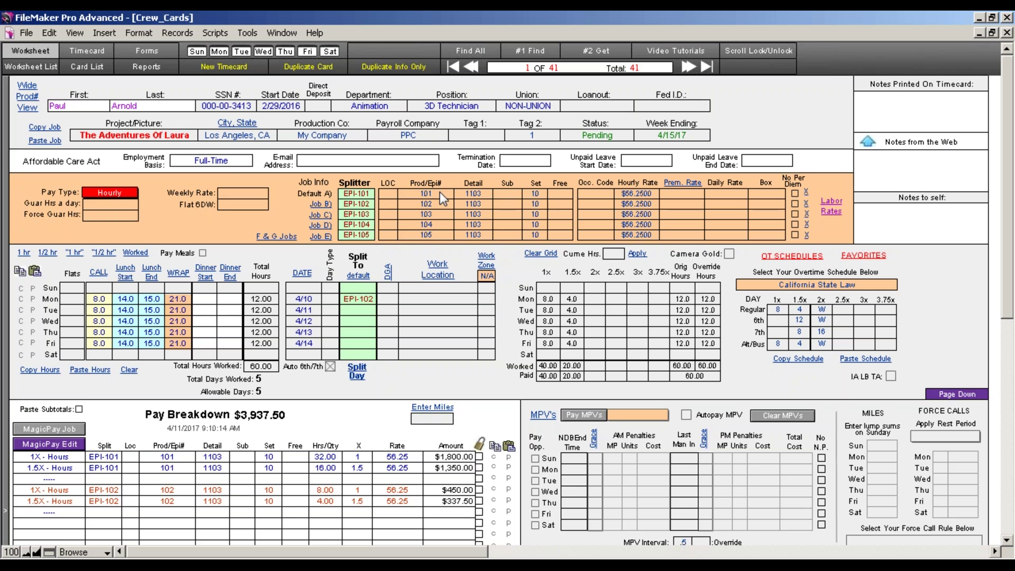
Switch the worksheet through Union View to the Non Union View layout
{"action": "left_click", "coordinate": [29, 106]}
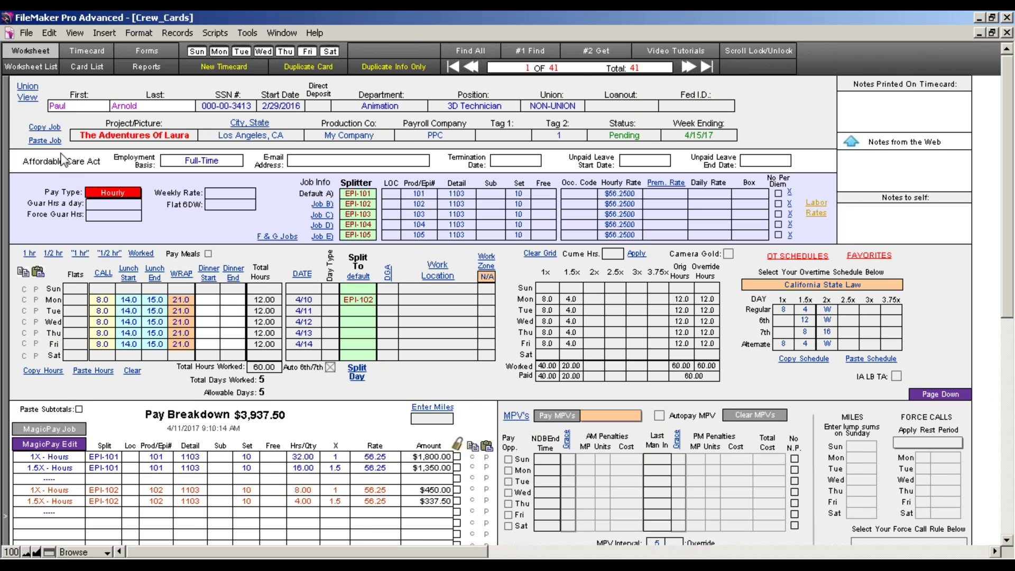
{"action": "left_click", "coordinate": [27, 97]}
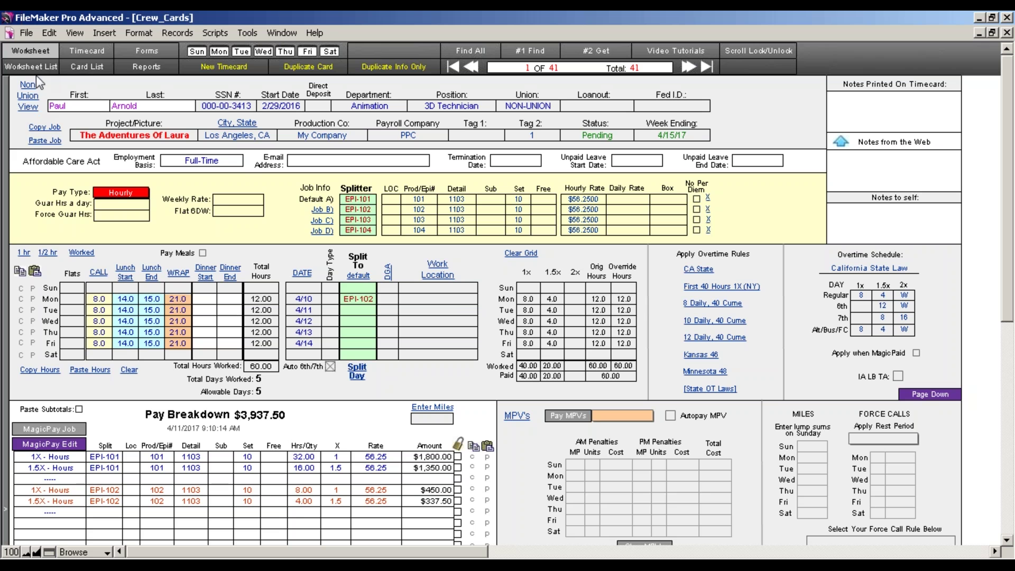
{"action": "left_click", "coordinate": [27, 33]}
{"action": "mouse_move", "coordinate": [63, 31]}
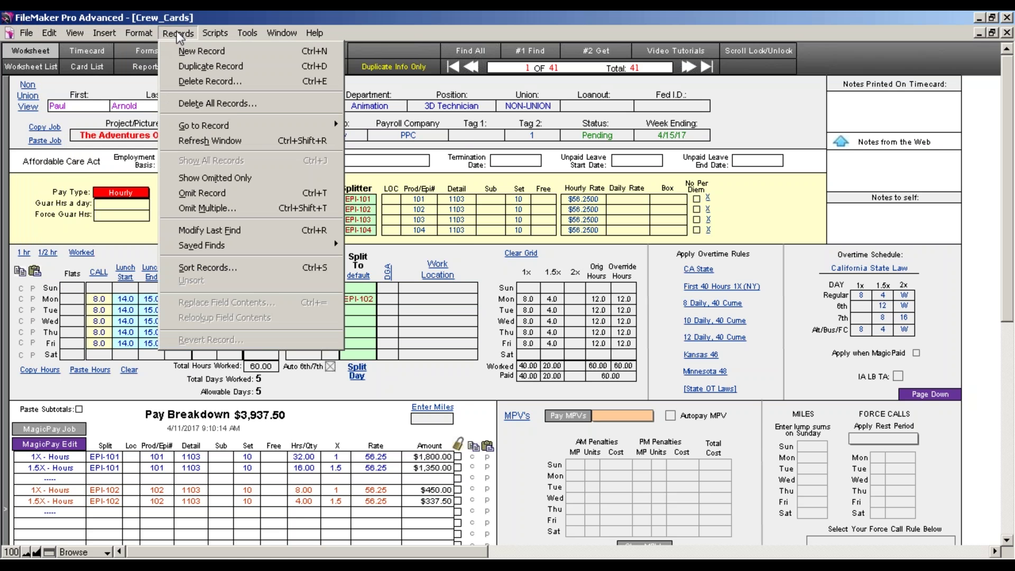
{"action": "mouse_move", "coordinate": [220, 31]}
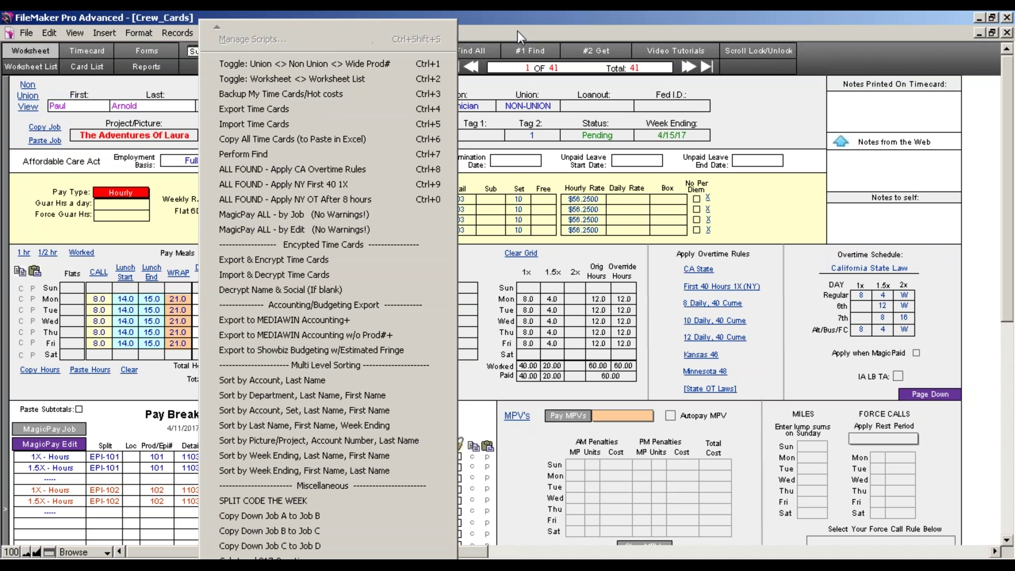
{"action": "left_click", "coordinate": [517, 30]}
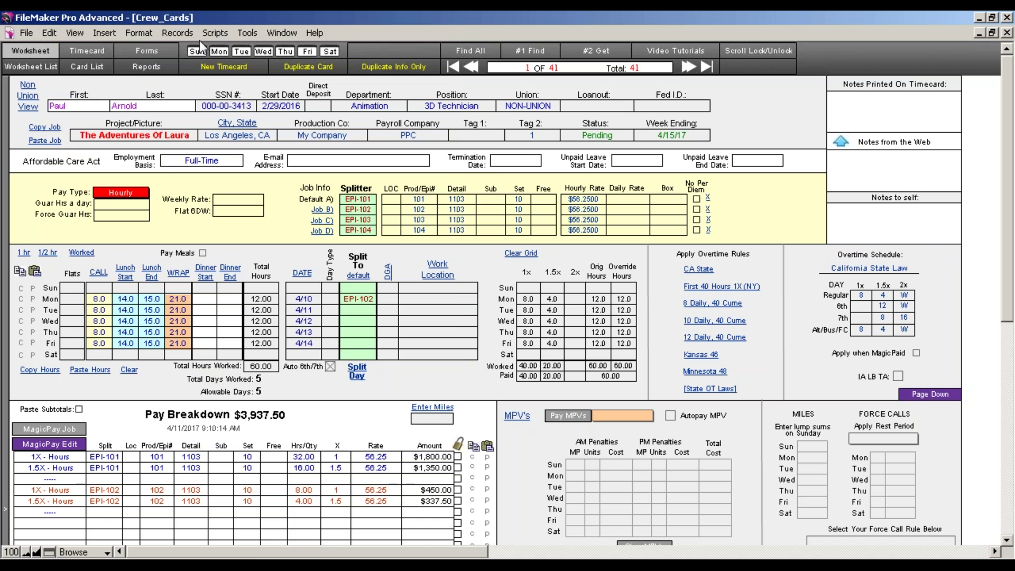
{"action": "left_click", "coordinate": [216, 34]}
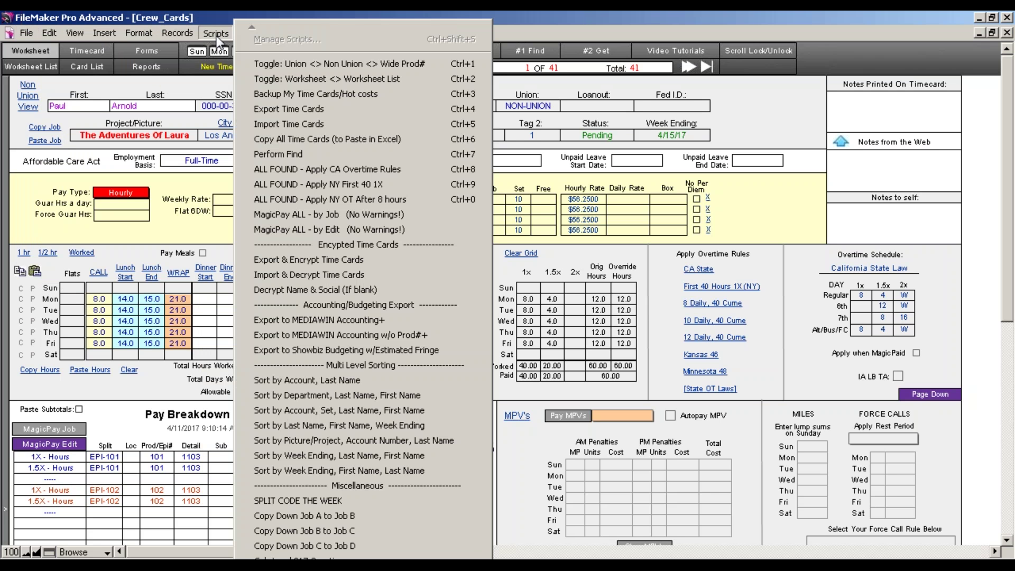
{"action": "left_click", "coordinate": [512, 21]}
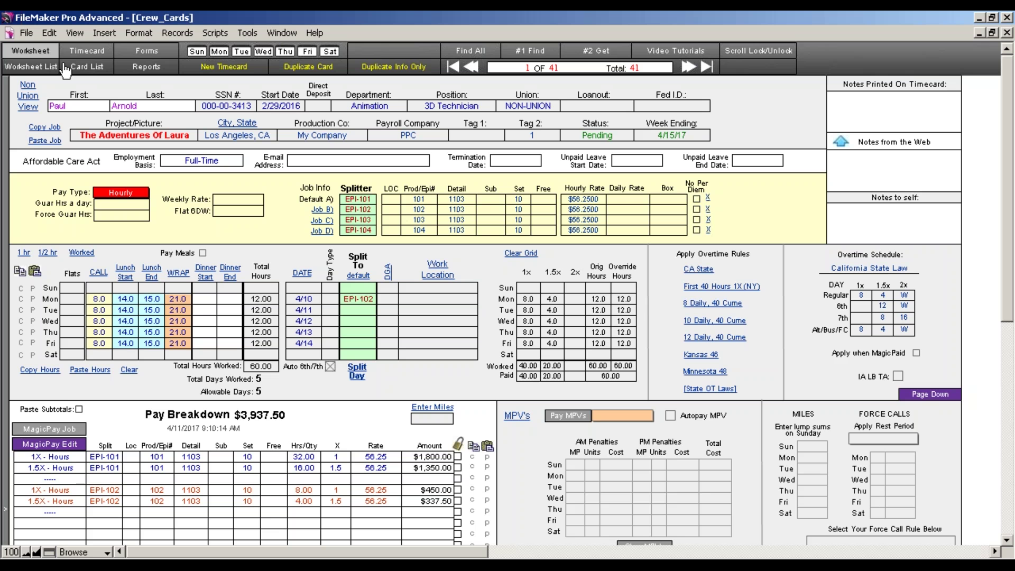
Compare the Worksheet List, Card List and Worksheet layouts, settling on the 41-timecard Worksheet List
{"action": "left_click", "coordinate": [33, 67]}
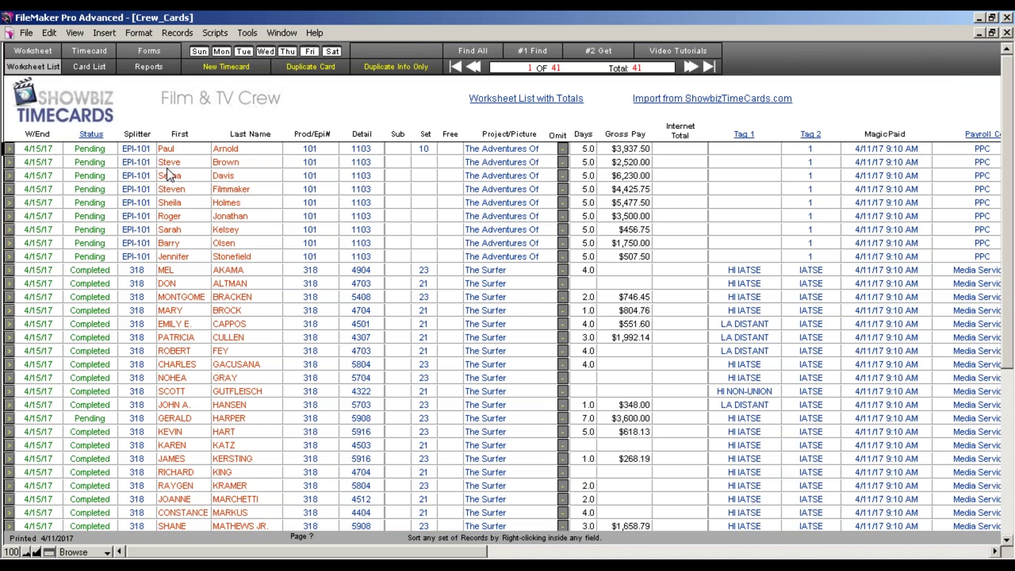
{"action": "left_click", "coordinate": [105, 72]}
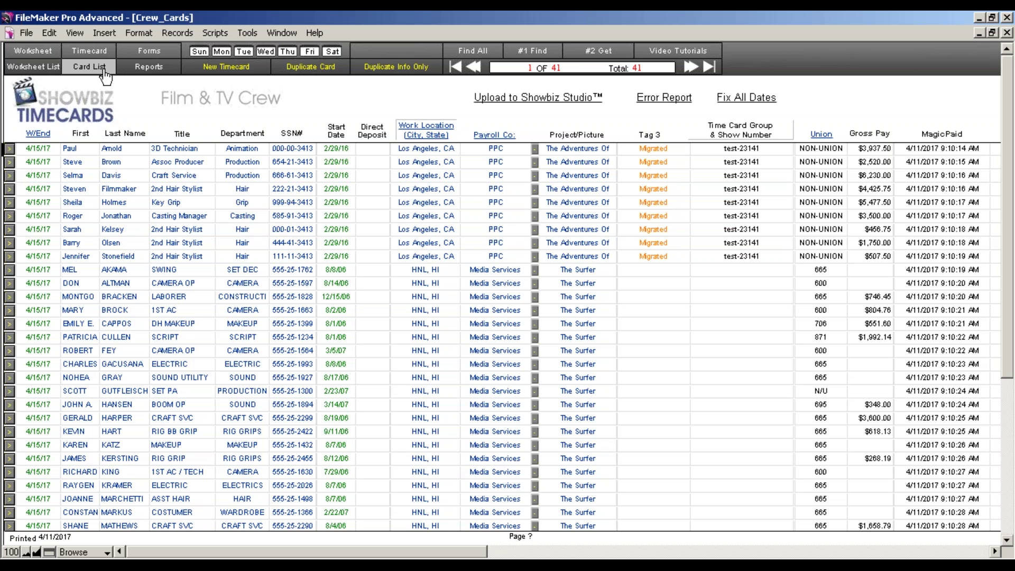
{"action": "left_click", "coordinate": [42, 67]}
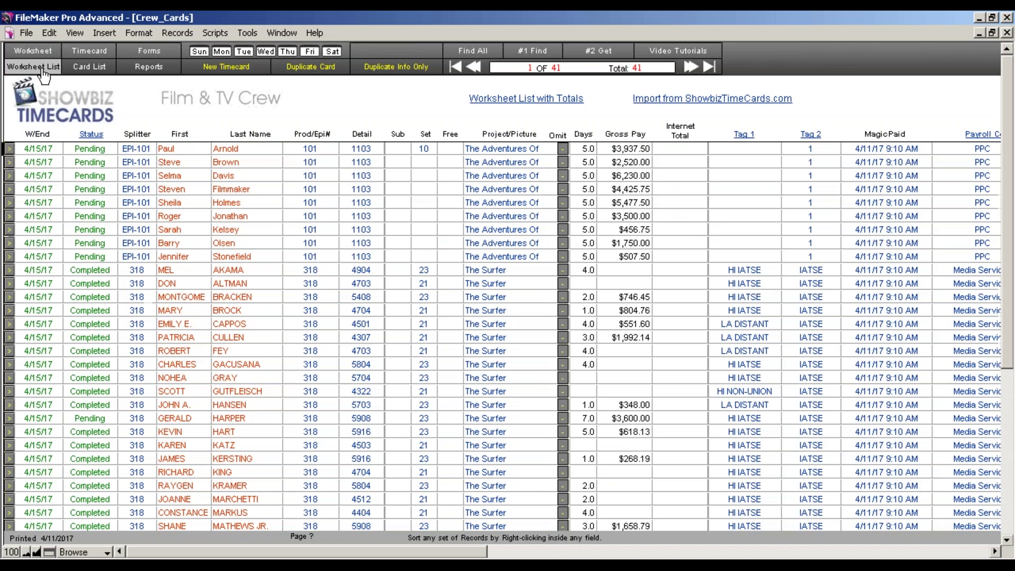
{"action": "left_click", "coordinate": [80, 69]}
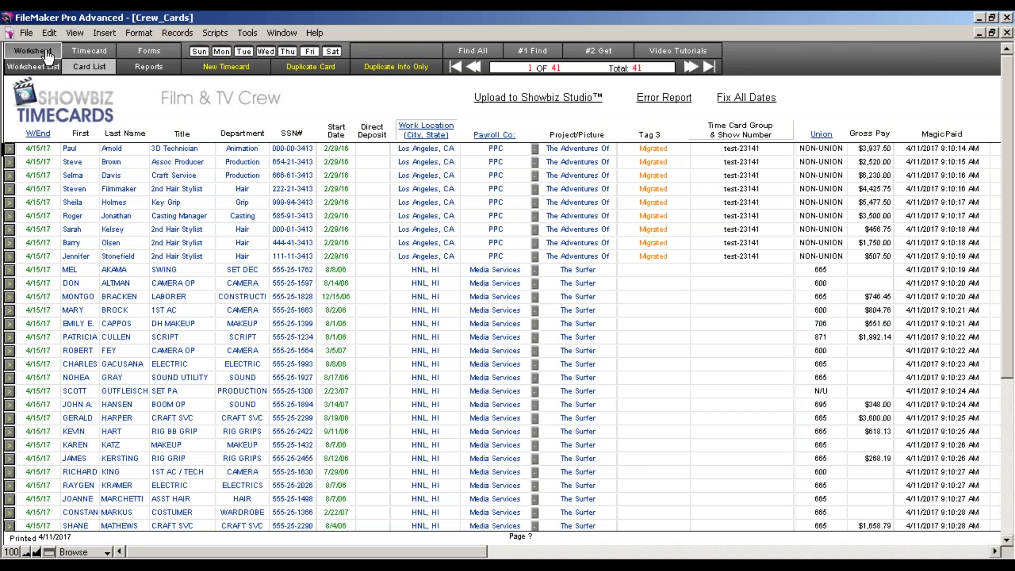
{"action": "left_click", "coordinate": [48, 53]}
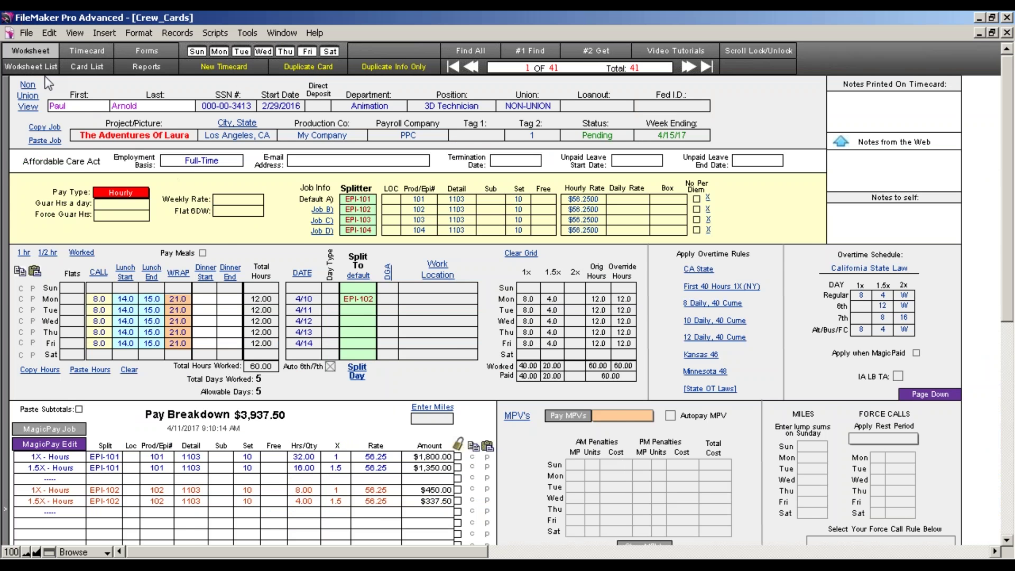
{"action": "left_click", "coordinate": [33, 67]}
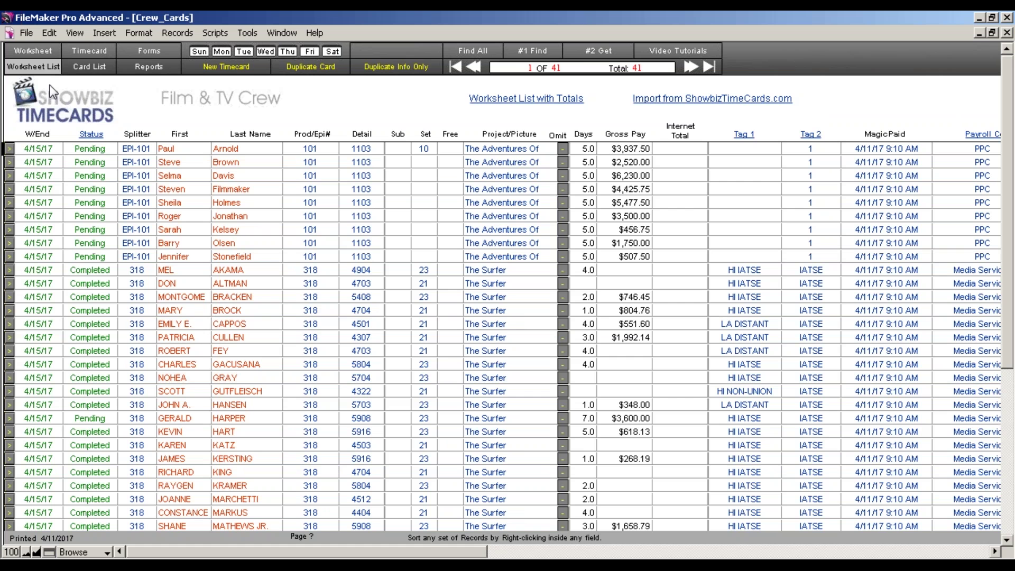
{"action": "left_click", "coordinate": [83, 68]}
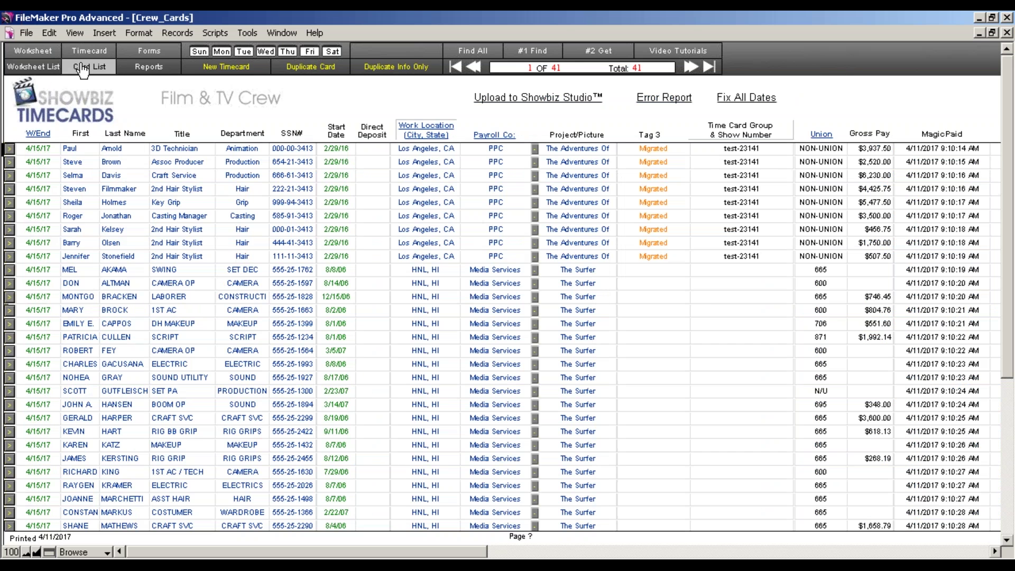
{"action": "left_click_drag", "start_coordinate": [365, 553], "coordinate": [270, 549]}
{"action": "left_click", "coordinate": [33, 66]}
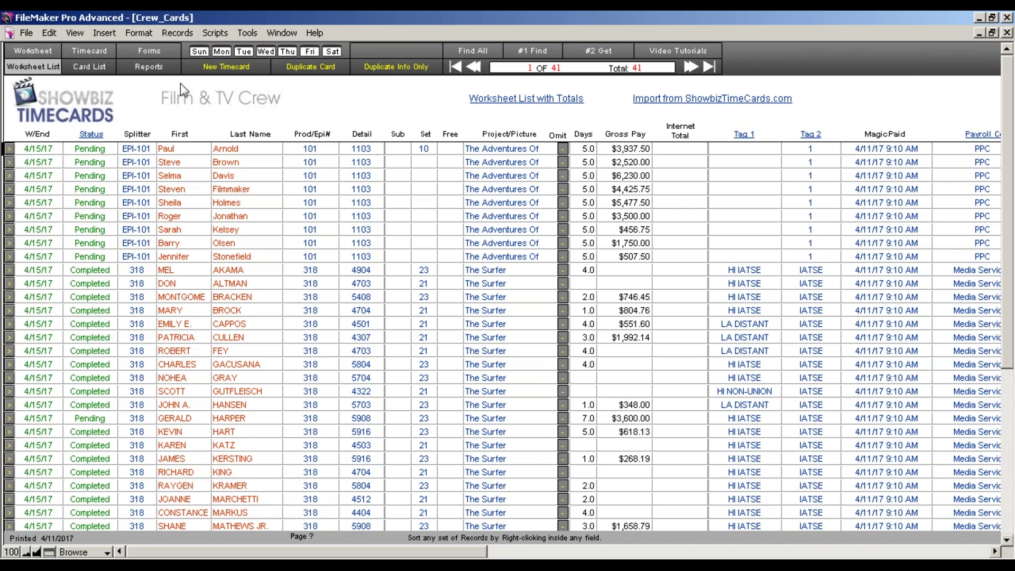
{"action": "left_click", "coordinate": [94, 53]}
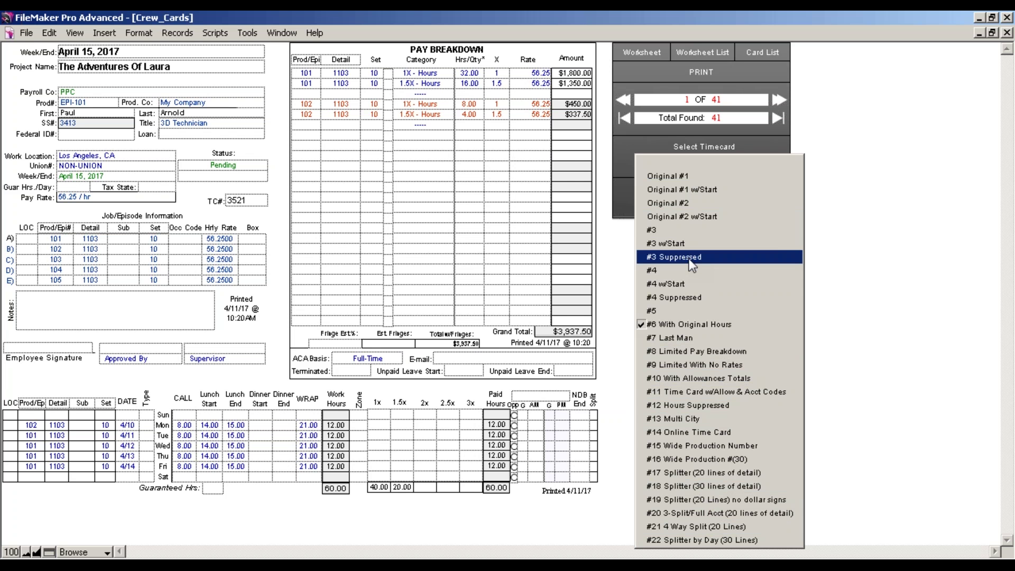
Choose the '#17 Splitter (20 lines of detail)' timecard format, keeping SSN display at Last 4
{"action": "left_click", "coordinate": [697, 469]}
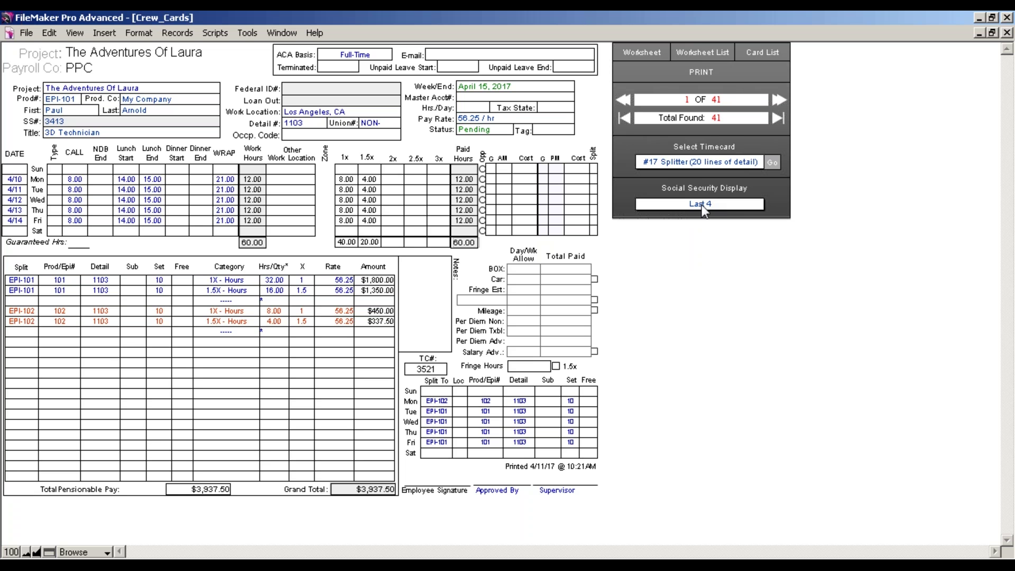
{"action": "left_click", "coordinate": [702, 205]}
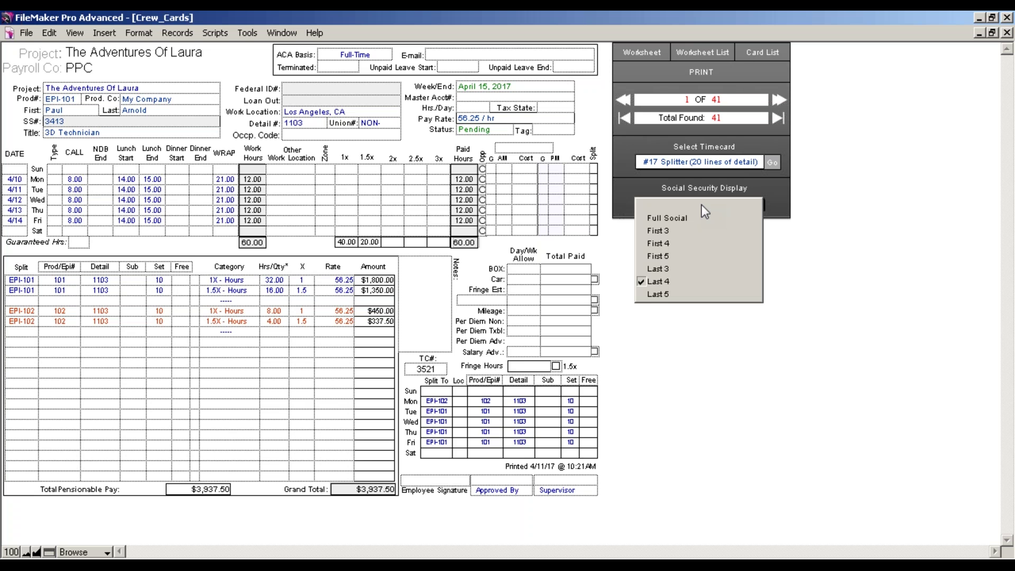
{"action": "left_click", "coordinate": [800, 244]}
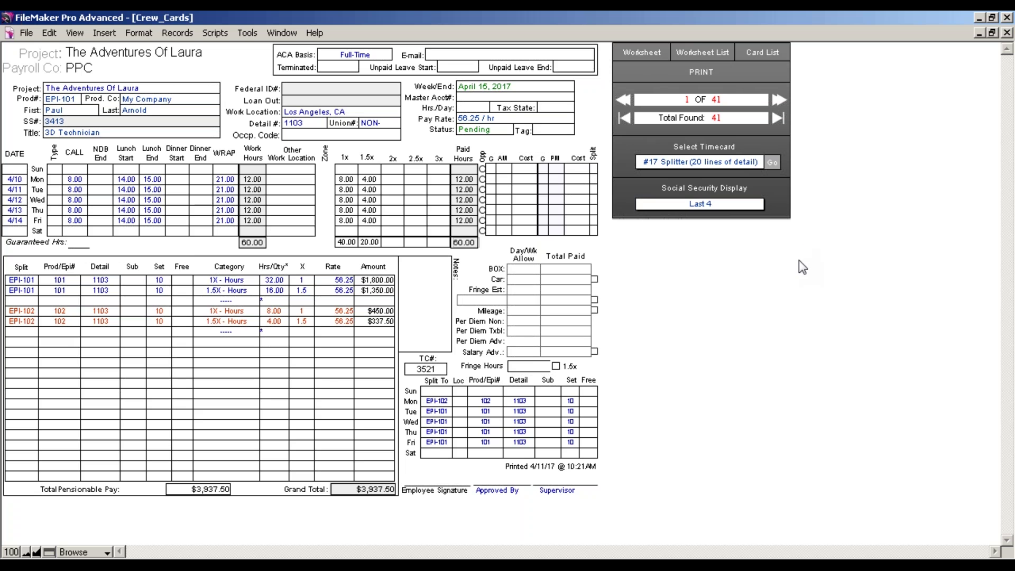
{"action": "left_click", "coordinate": [650, 60]}
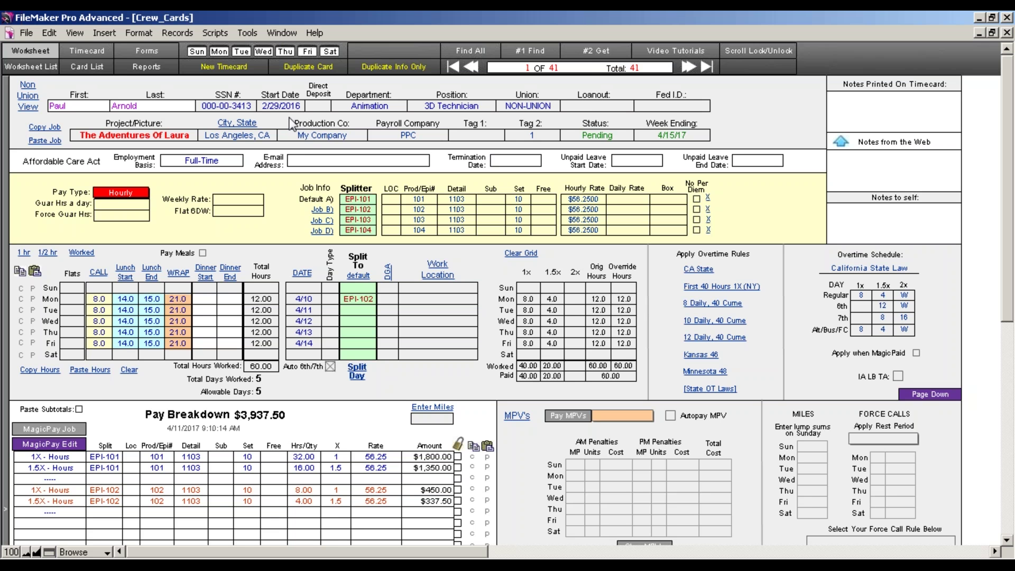
Add a new blank timecard, making it record 42 of 42
{"action": "left_click", "coordinate": [242, 106]}
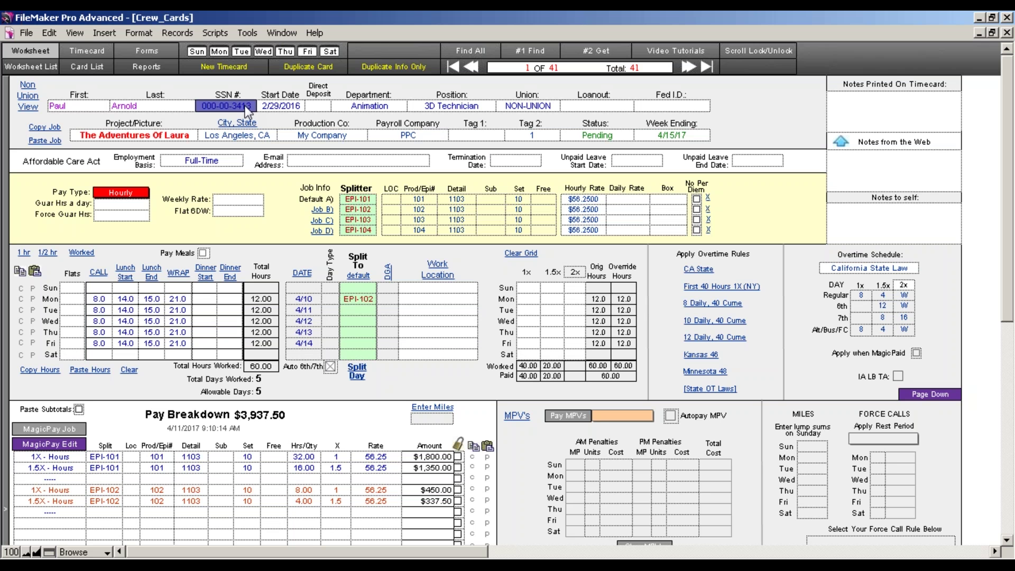
{"action": "left_click", "coordinate": [231, 69]}
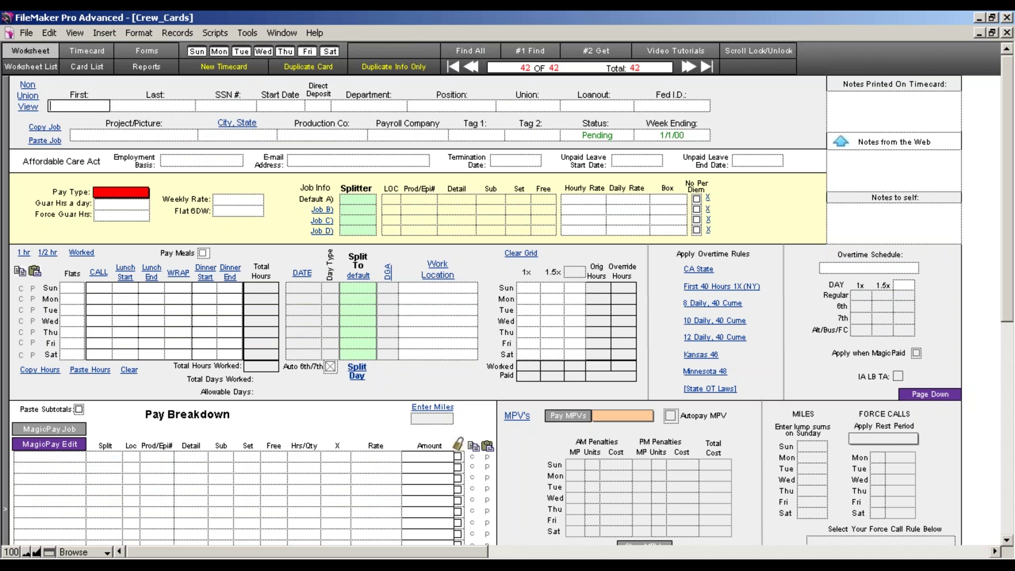
Enter the crew member's first name, last name and SSN, correcting a mistyped SSN
{"action": "key", "text": "Tab"}
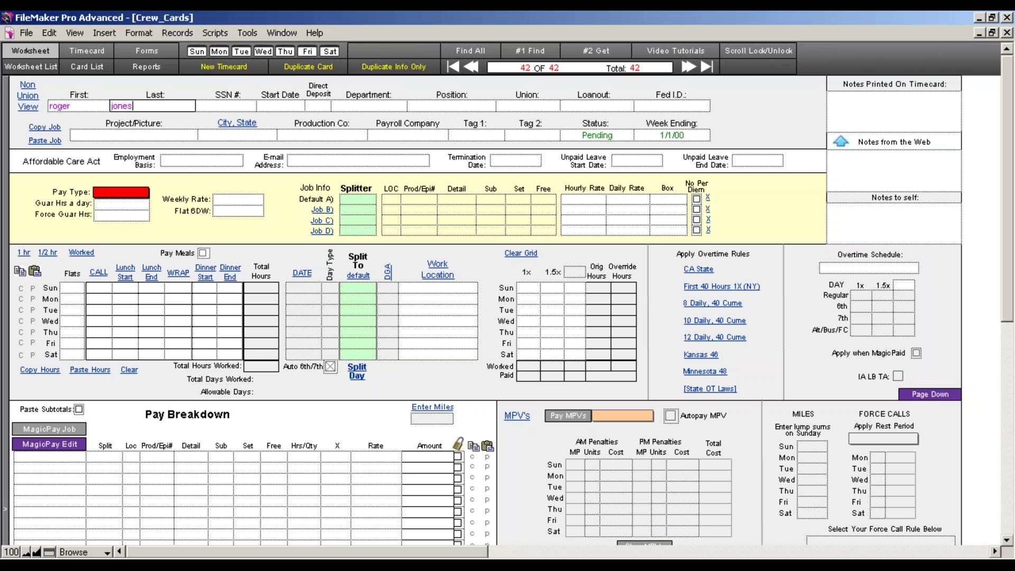
{"action": "key", "text": "Tab"}
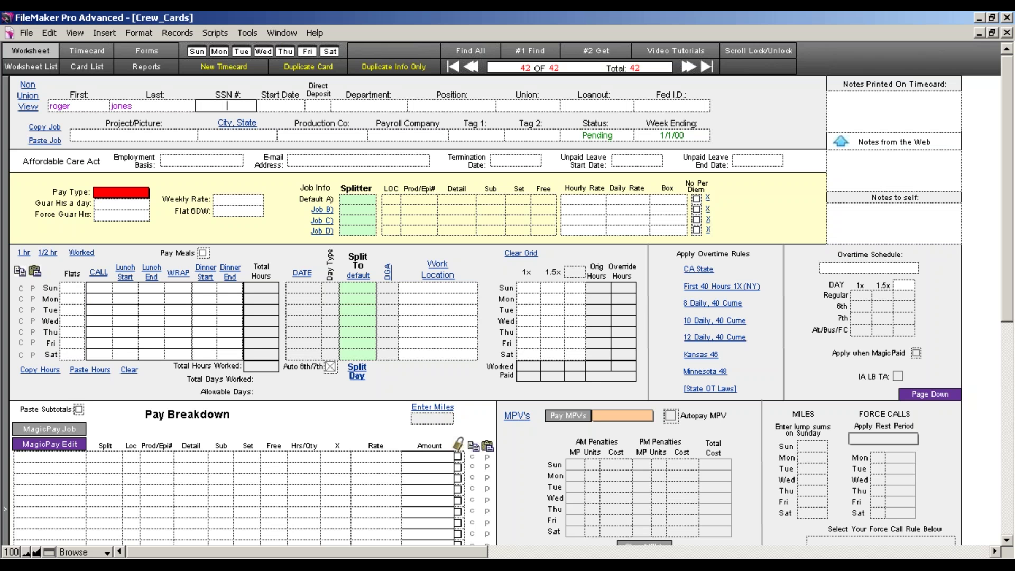
{"action": "type", "text": "54"}
{"action": "type", "text": "5"}
{"action": "type", "text": "-"}
{"action": "type", "text": "555"}
{"action": "type", "text": "-"}
{"action": "key", "text": "BackSpace"}
{"action": "key", "text": "BackSpace"}
{"action": "key", "text": "BackSpace"}
{"action": "key", "text": "BackSpace"}
{"action": "key", "text": "BackSpace"}
{"action": "key", "text": "BackSpace"}
{"action": "key", "text": "BackSpace"}
{"action": "key", "text": "BackSpace"}
{"action": "type", "text": "12345"}
{"action": "type", "text": "6789"}
{"action": "key", "text": "Tab"}
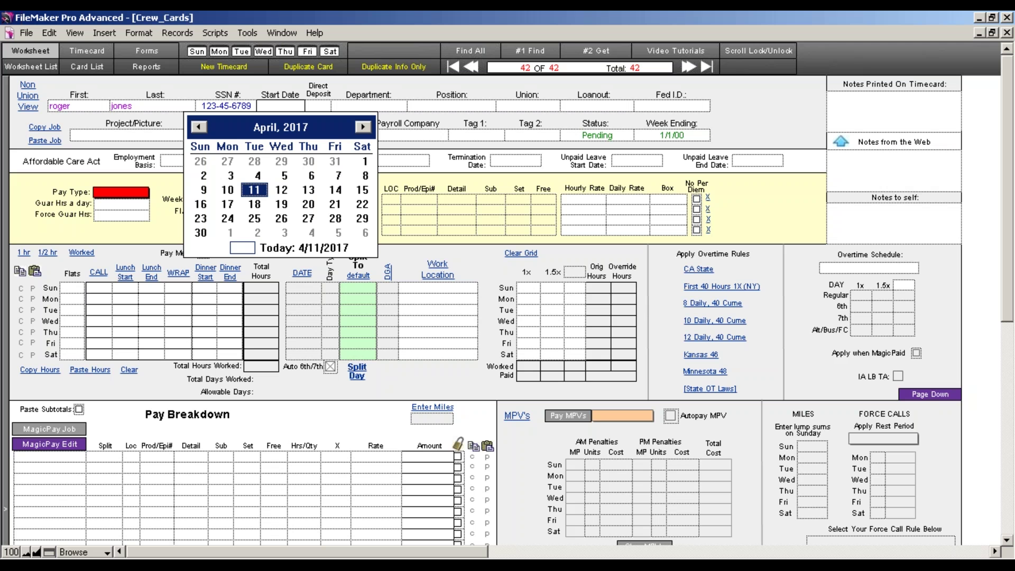
Retype the last four digits of the crew member's SSN
{"action": "left_click", "coordinate": [216, 110]}
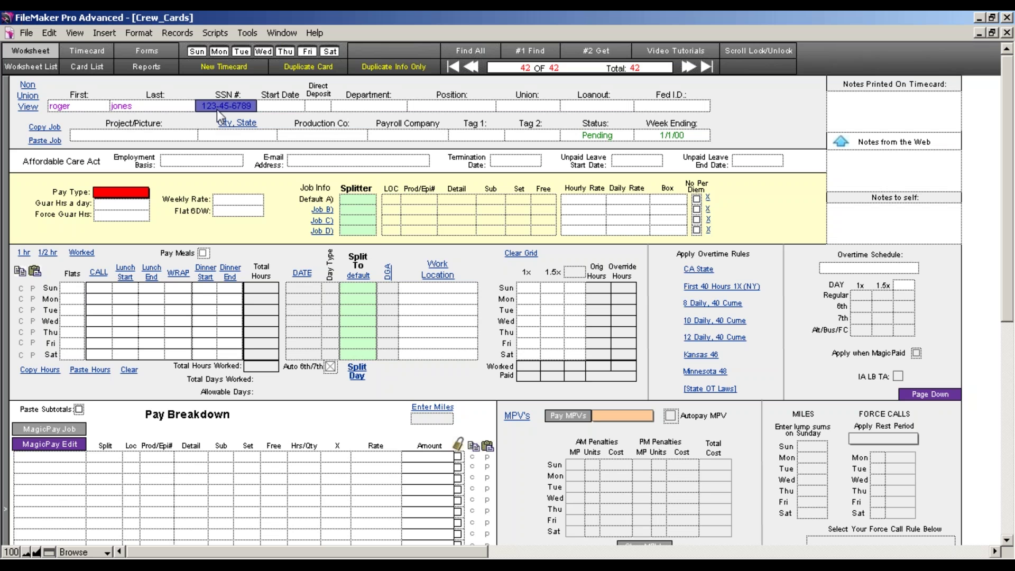
{"action": "type", "text": "6789"}
{"action": "key", "text": "Tab"}
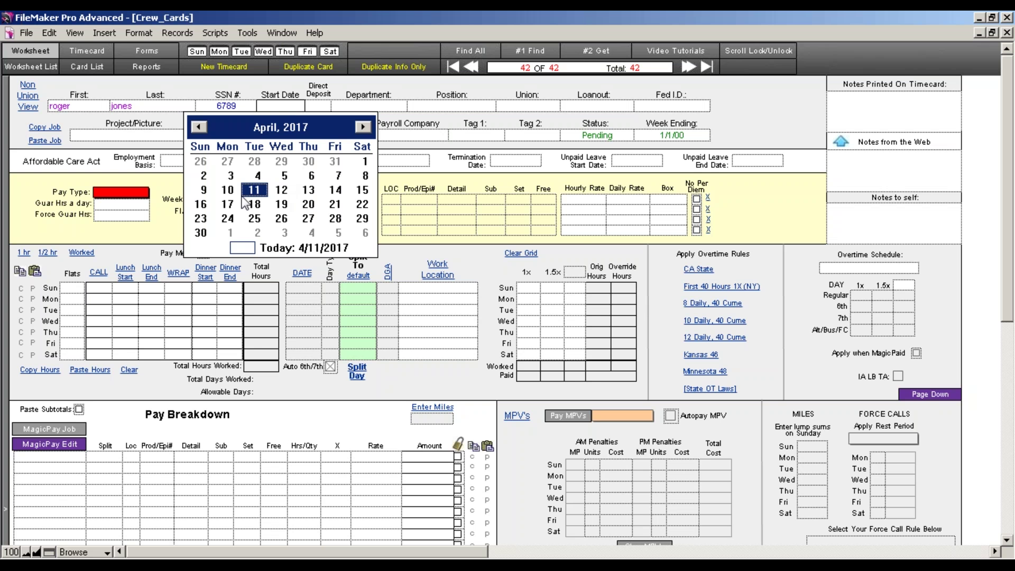
Set the start date to 4/10/2017 with the calendar popup
{"action": "left_click_drag", "start_coordinate": [365, 196], "coordinate": [233, 191]}
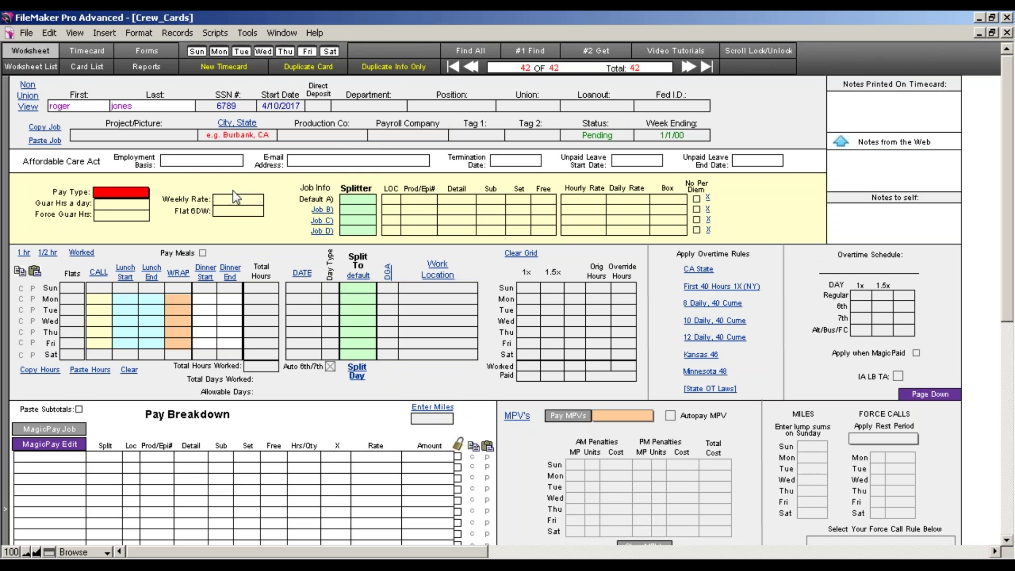
{"action": "left_click", "coordinate": [272, 107]}
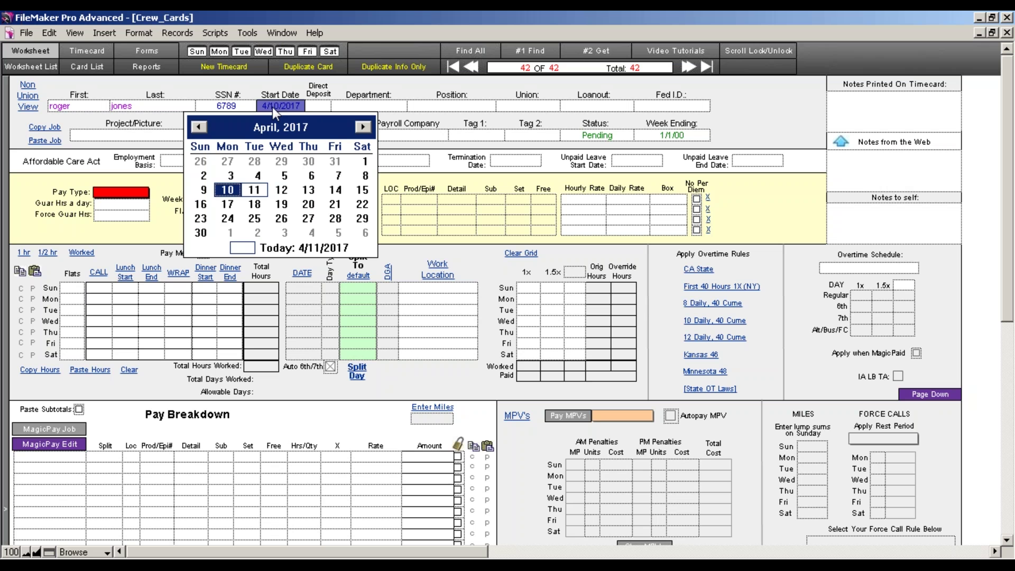
{"action": "left_click", "coordinate": [316, 107]}
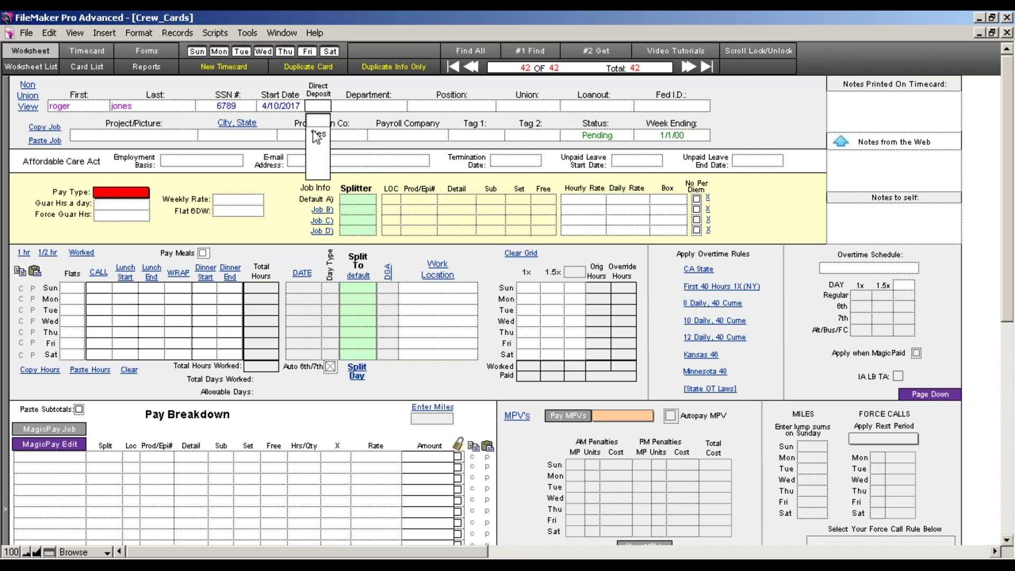
Set direct deposit to Yes and the department to Production
{"action": "left_click", "coordinate": [314, 134]}
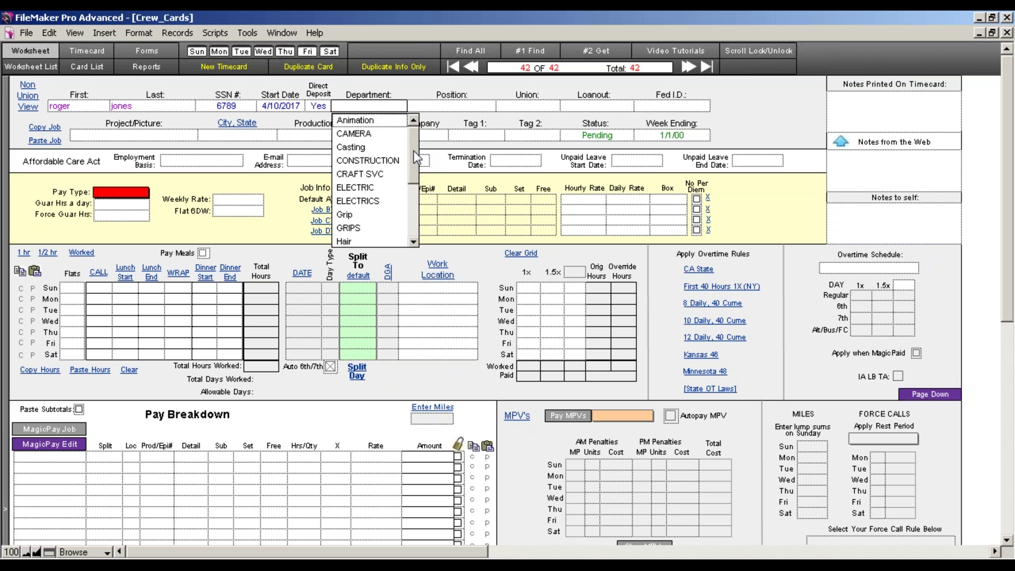
{"action": "left_click_drag", "start_coordinate": [413, 150], "coordinate": [413, 122]}
{"action": "left_click", "coordinate": [367, 110]}
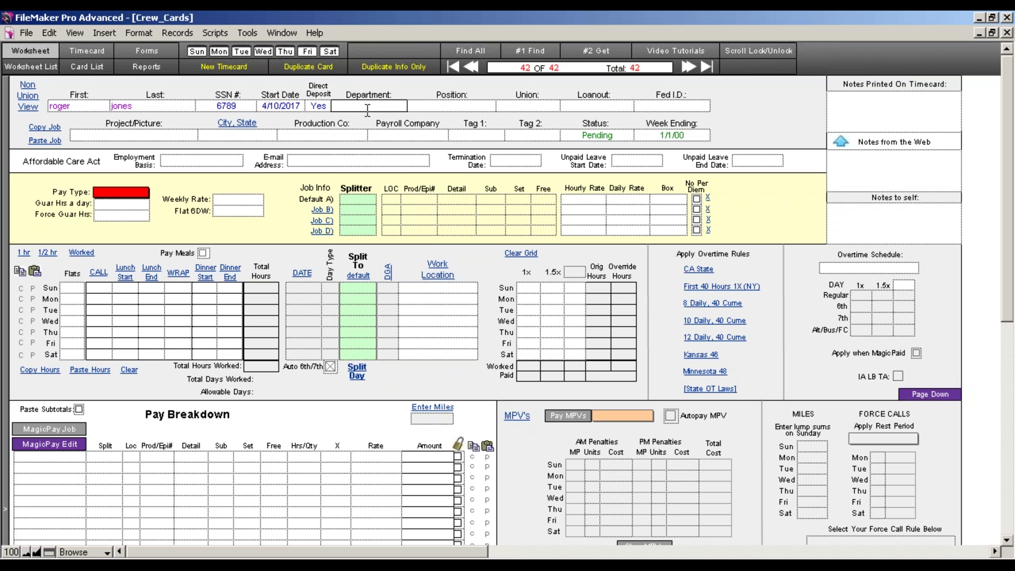
{"action": "left_click", "coordinate": [417, 106]}
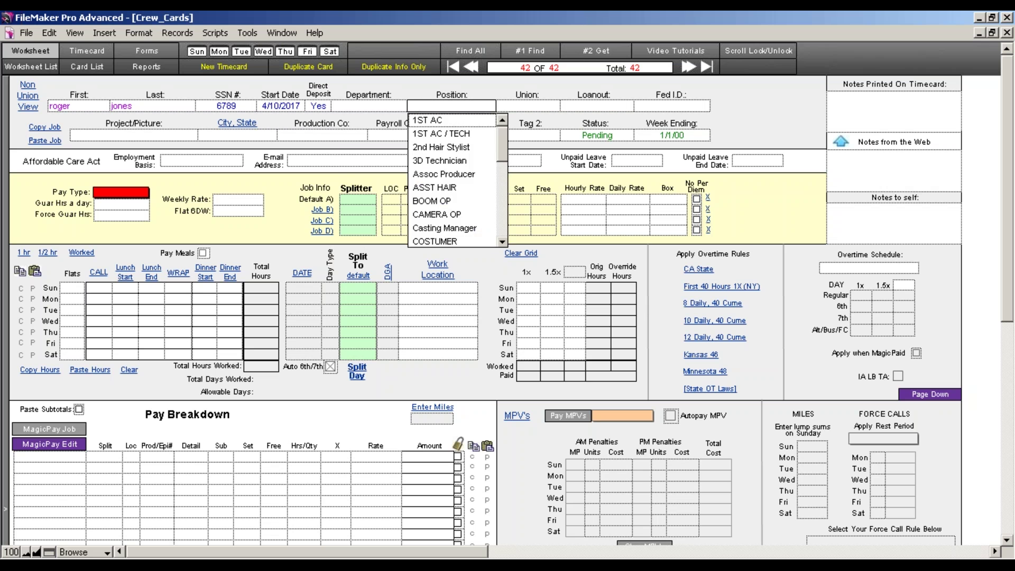
{"action": "left_click", "coordinate": [393, 107]}
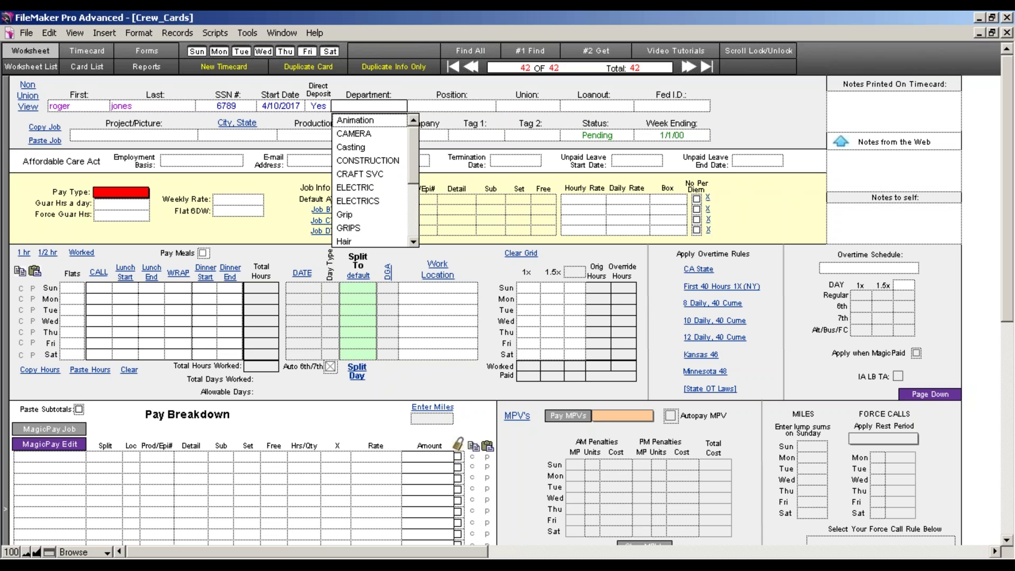
{"action": "key", "text": "p"}
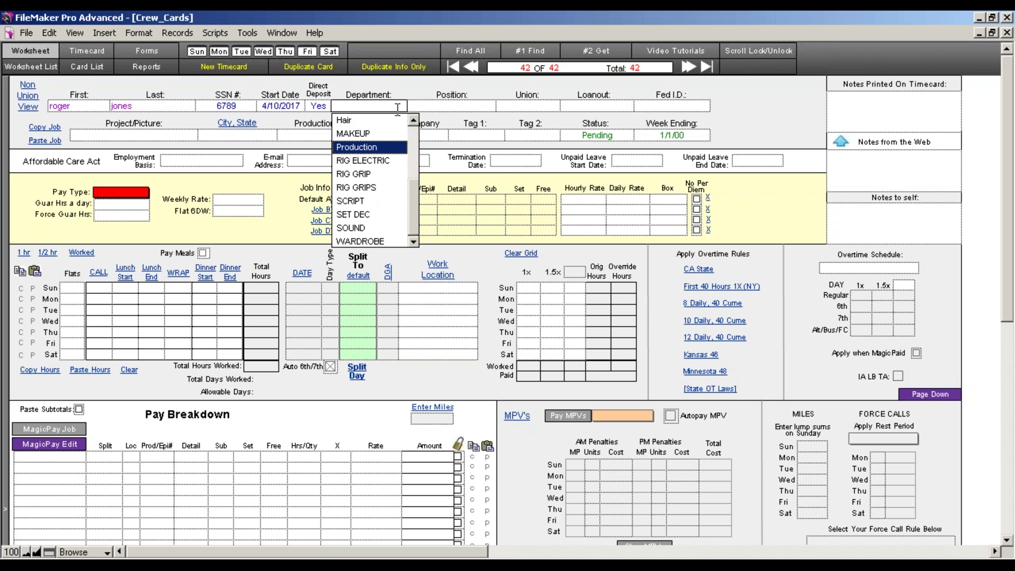
{"action": "key", "text": "Tab"}
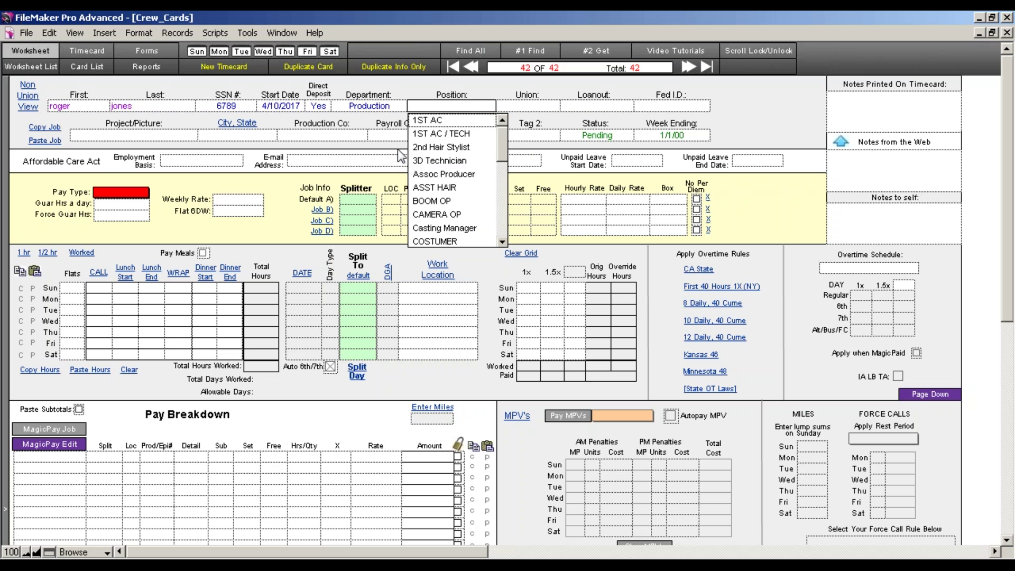
Enter Producer as the position
{"action": "key", "text": "r"}
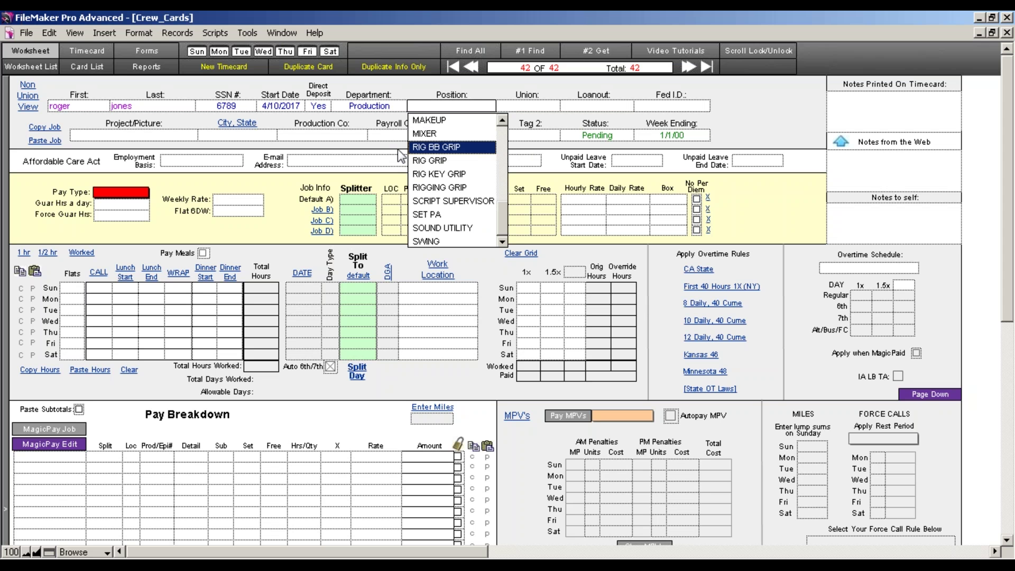
{"action": "left_click", "coordinate": [425, 106]}
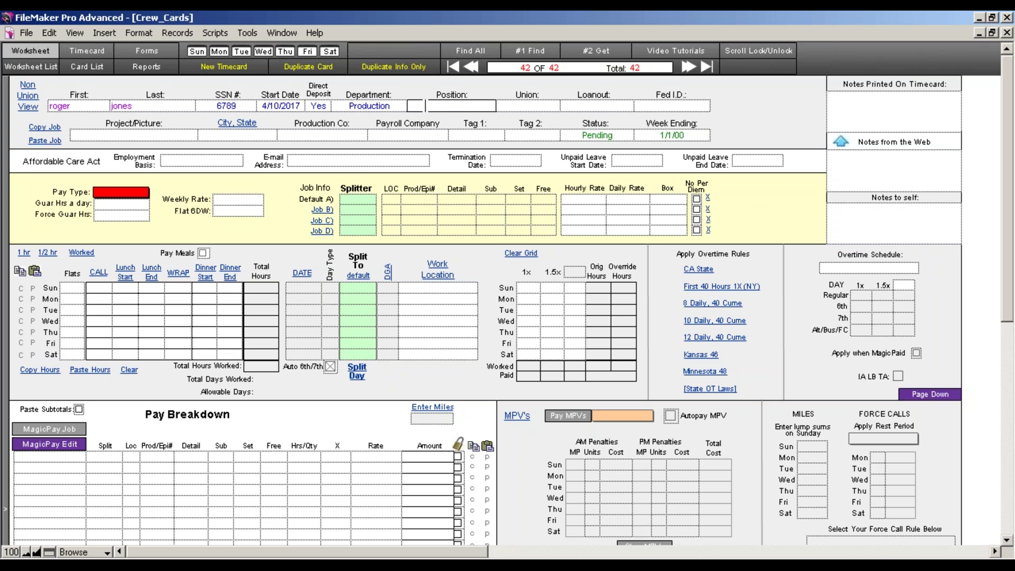
{"action": "type", "text": "Producer"}
{"action": "key", "text": "Tab"}
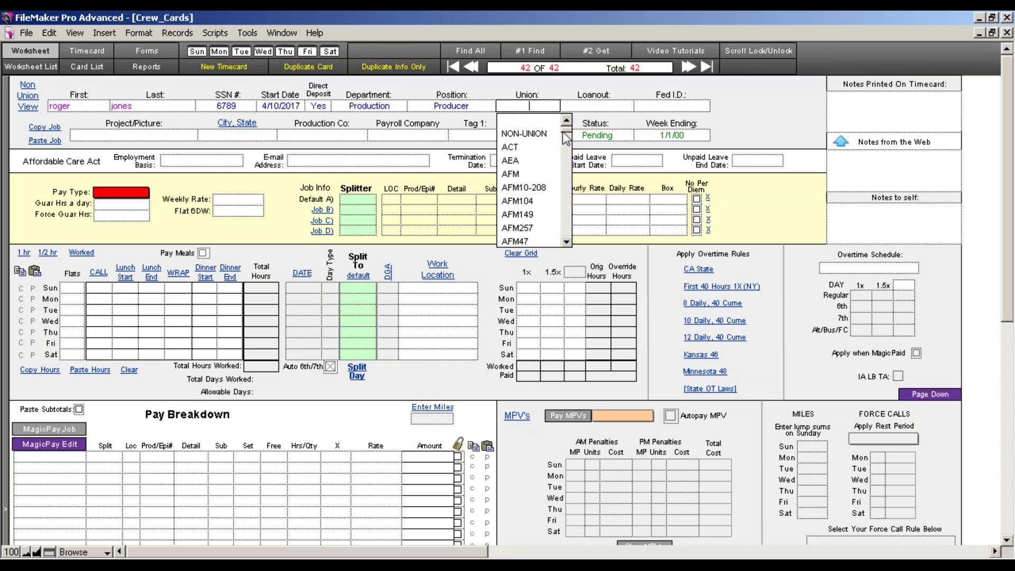
Set the union to NON-UNION and add AAAA after NON-UNION in the union value list
{"action": "left_click_drag", "start_coordinate": [563, 132], "coordinate": [562, 130]}
{"action": "left_click", "coordinate": [539, 134]}
{"action": "left_click", "coordinate": [546, 110]}
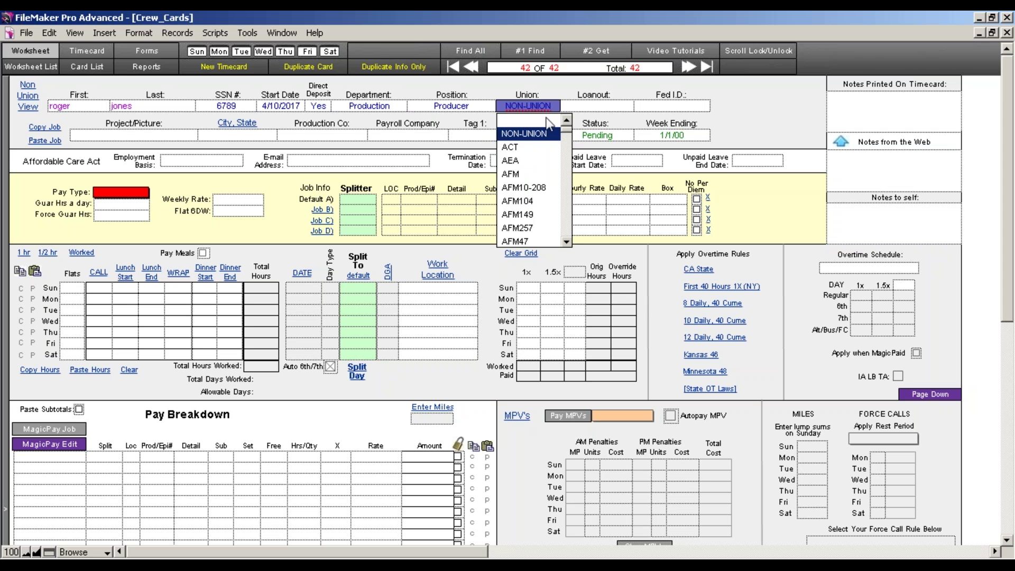
{"action": "left_click_drag", "start_coordinate": [564, 138], "coordinate": [566, 244]}
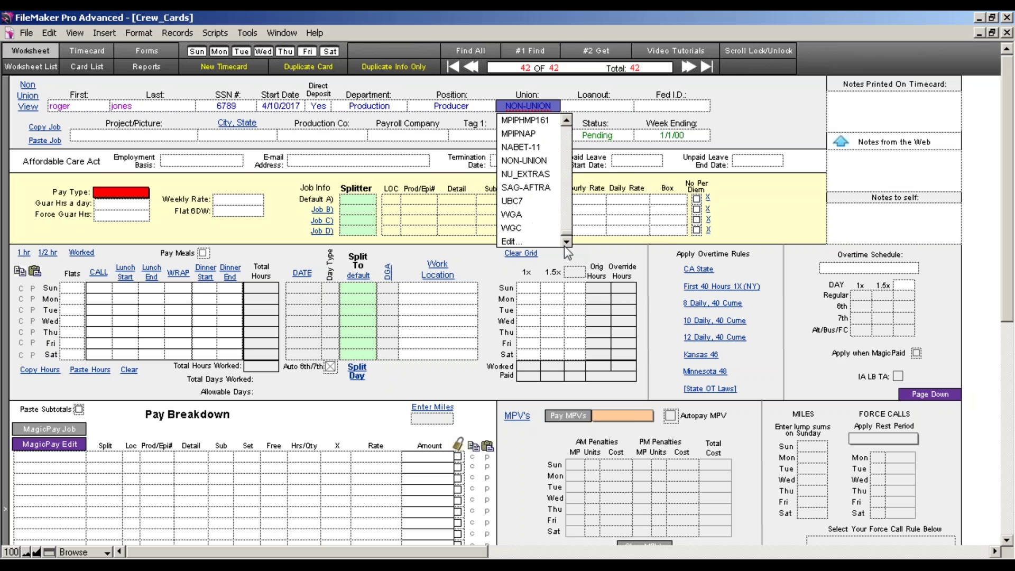
{"action": "left_click", "coordinate": [510, 241]}
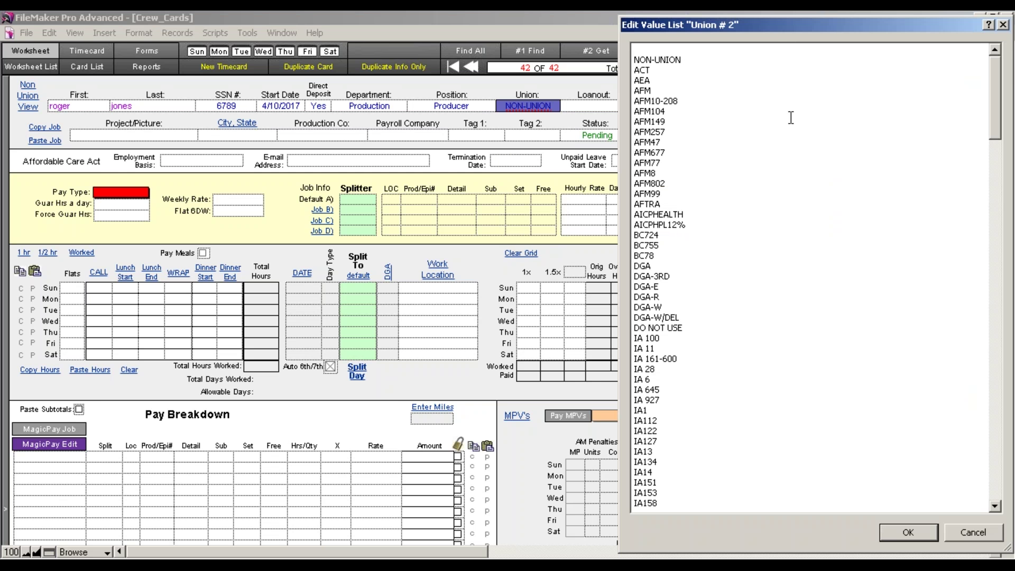
{"action": "left_click_drag", "start_coordinate": [787, 29], "coordinate": [655, 38]}
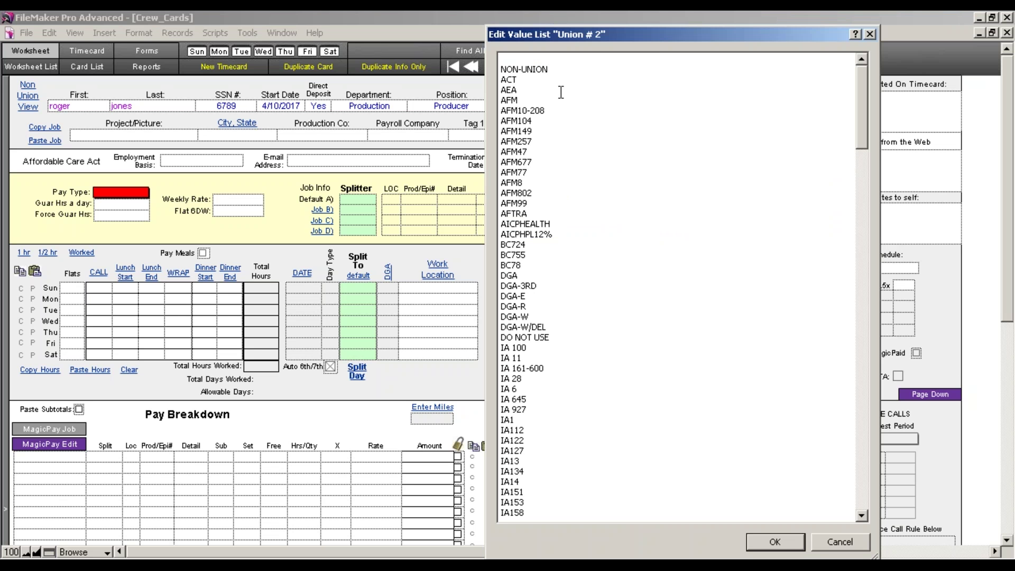
{"action": "key", "text": "Return"}
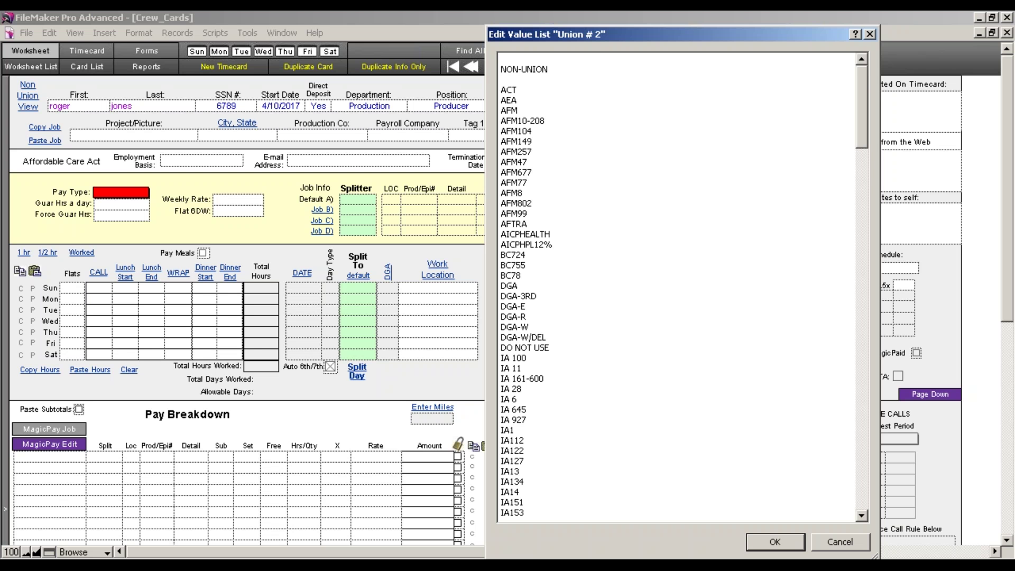
{"action": "type", "text": "AAAA"}
Save the value list, confirm AAAA appears among union choices, keeping position Producer
{"action": "left_click", "coordinate": [775, 540]}
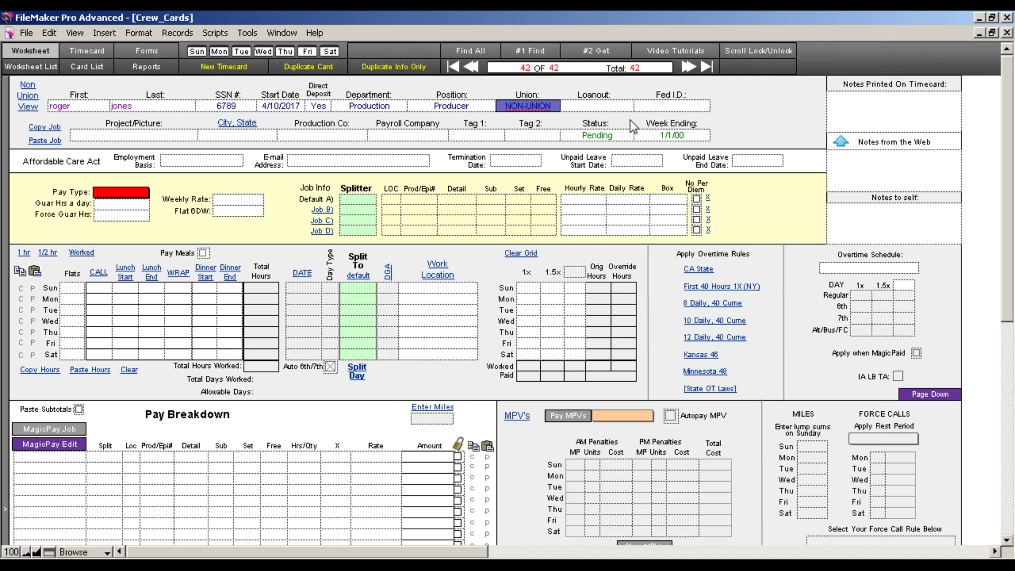
{"action": "left_click", "coordinate": [597, 105]}
{"action": "left_click", "coordinate": [550, 106]}
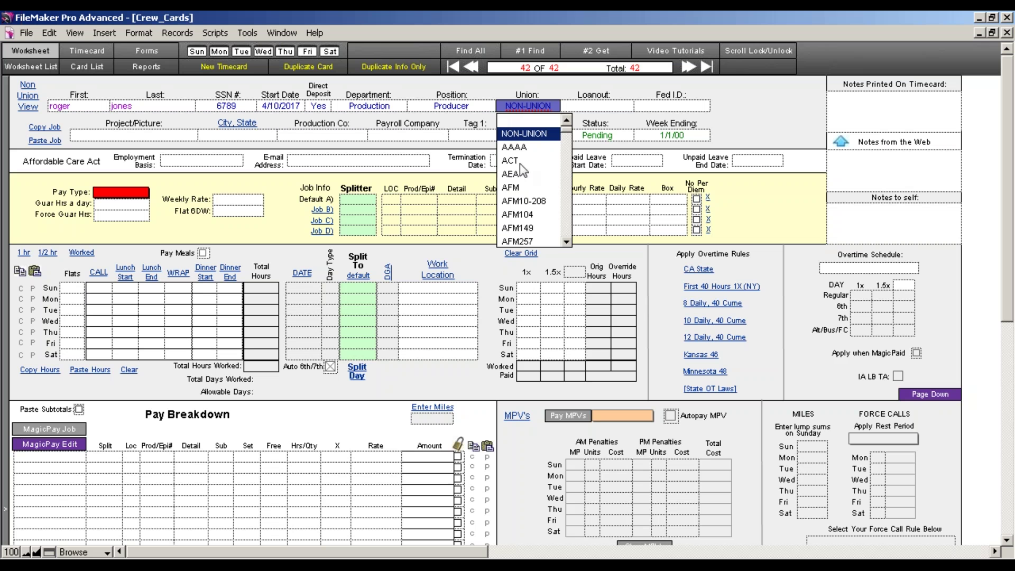
{"action": "left_click", "coordinate": [471, 105]}
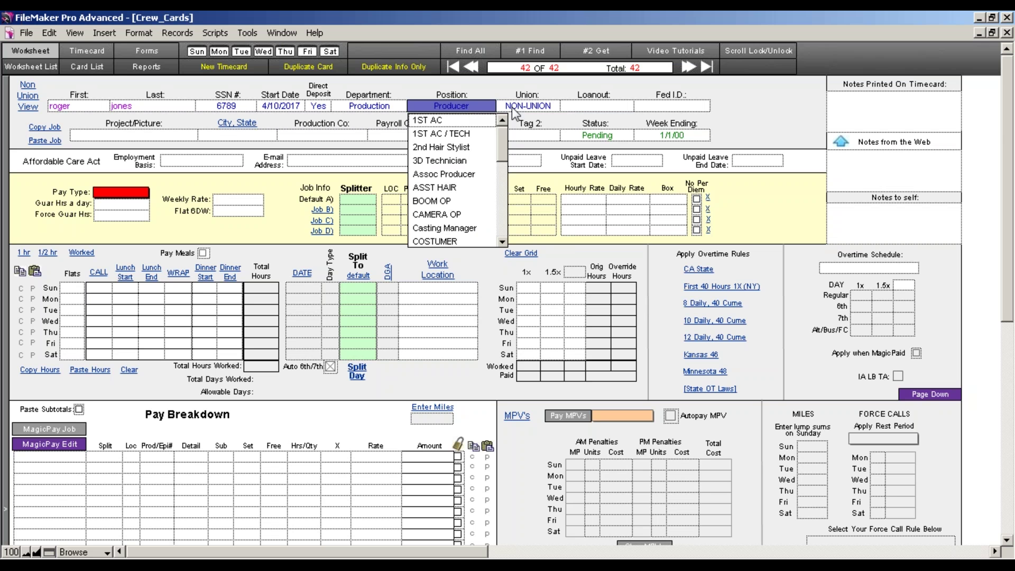
{"action": "left_click", "coordinate": [609, 107]}
{"action": "left_click", "coordinate": [672, 108]}
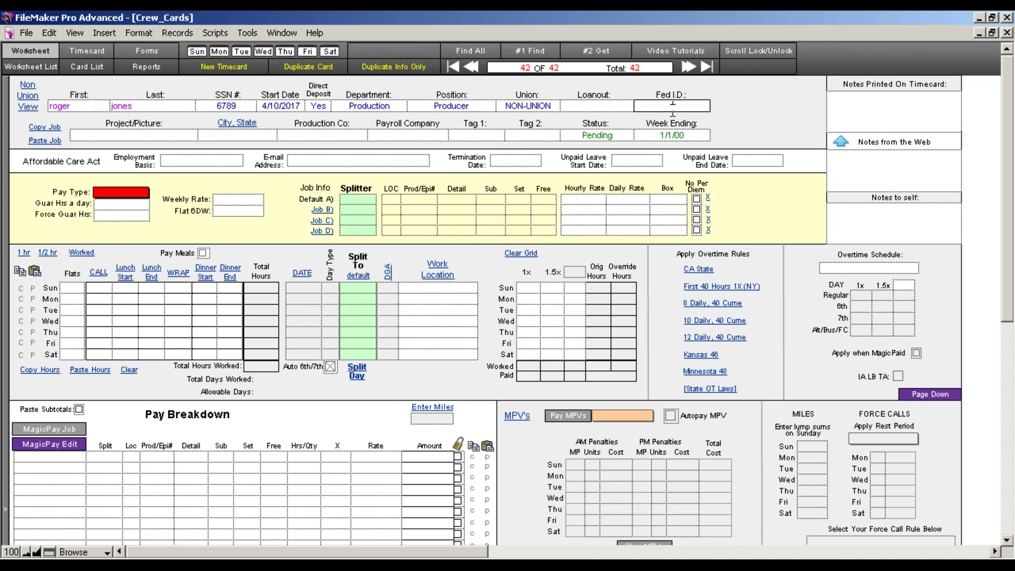
Paste the copied job: AT FIRST SIGHT, Simi Valley, CA, Beneday LTD., Premier Payroll, Inc
{"action": "left_click", "coordinate": [133, 135]}
{"action": "key", "text": "Tab"}
{"action": "left_click", "coordinate": [310, 135]}
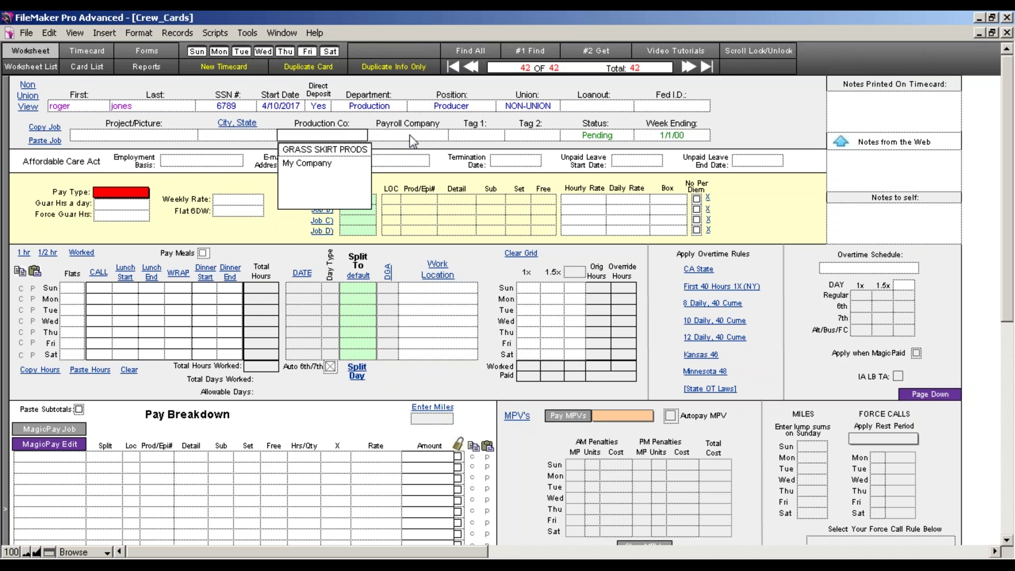
{"action": "left_click", "coordinate": [156, 142]}
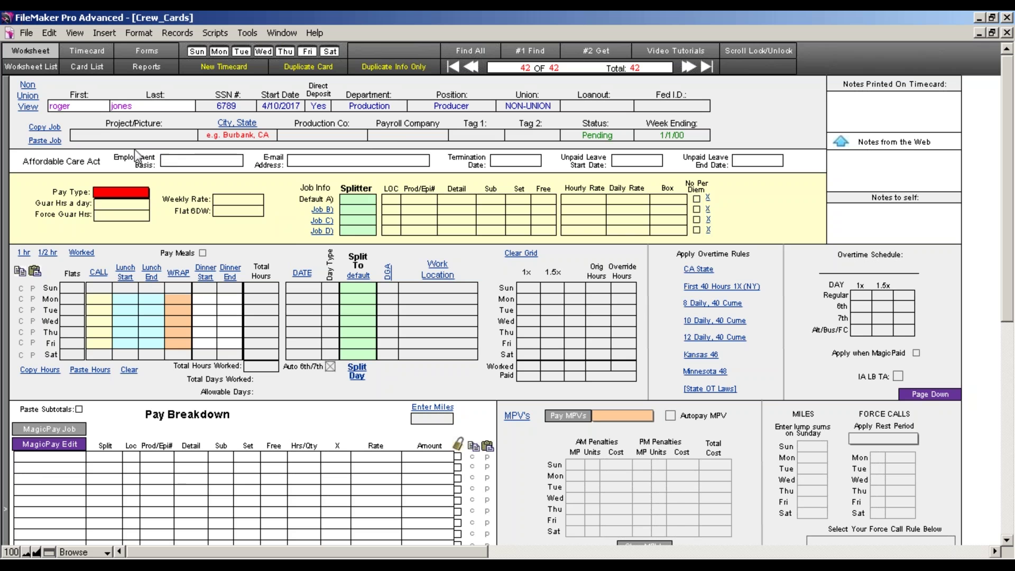
{"action": "left_click", "coordinate": [42, 142]}
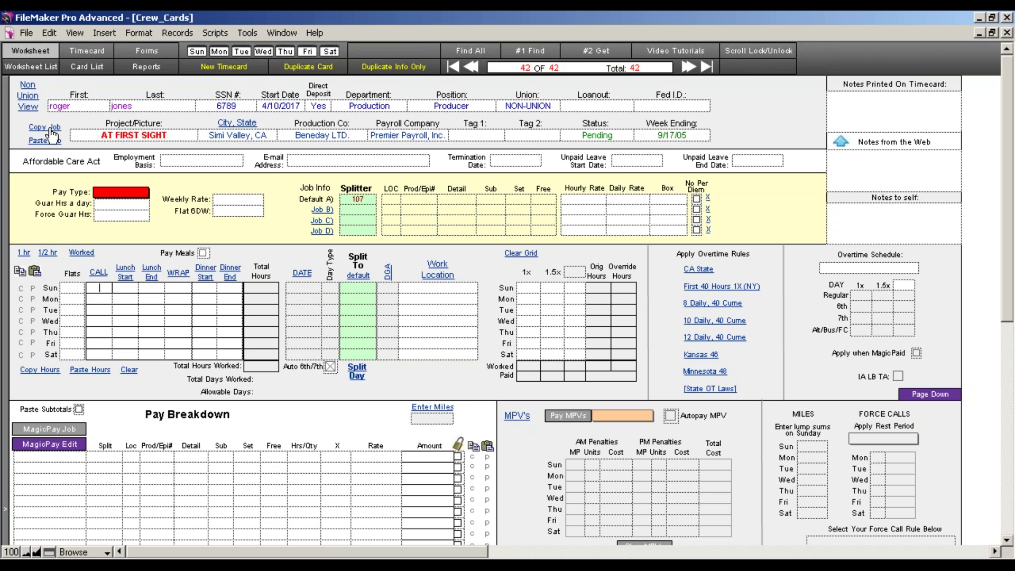
Replace the week ending date with 4/15/17
{"action": "left_click", "coordinate": [677, 138]}
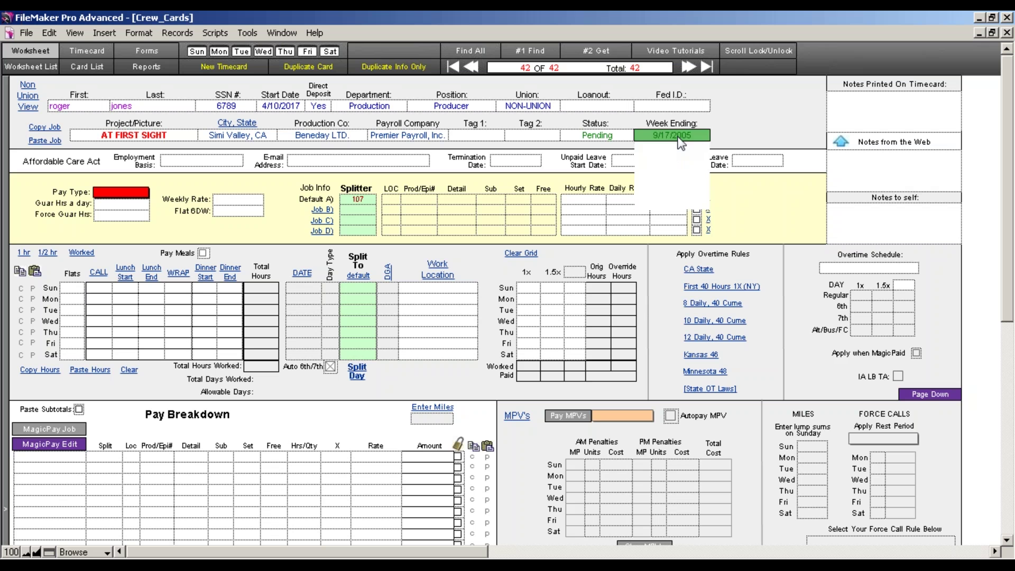
{"action": "key", "text": "ctrl+a"}
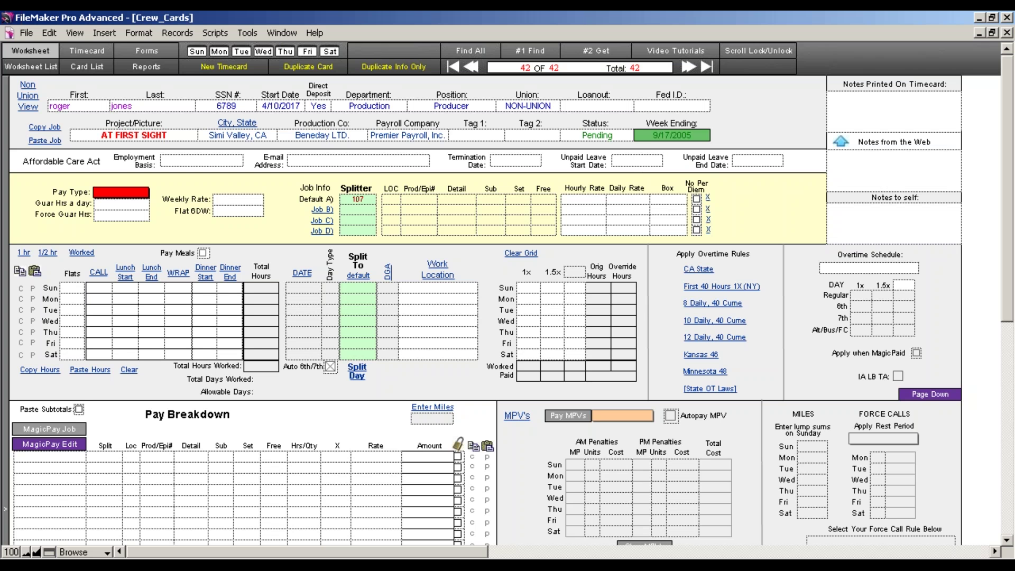
{"action": "key", "text": "BackSpace"}
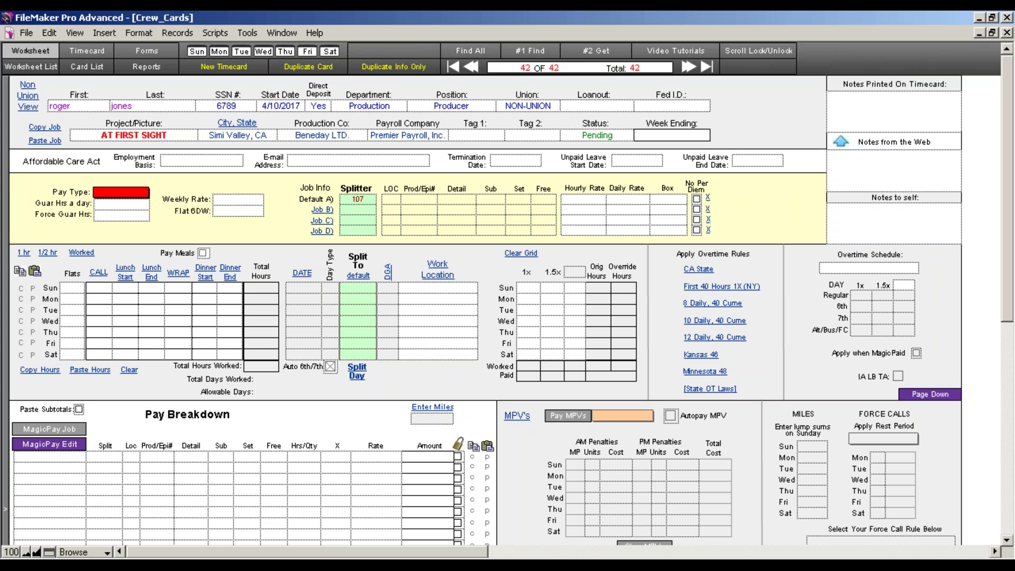
{"action": "type", "text": "4/15/17"}
{"action": "key", "text": "Tab"}
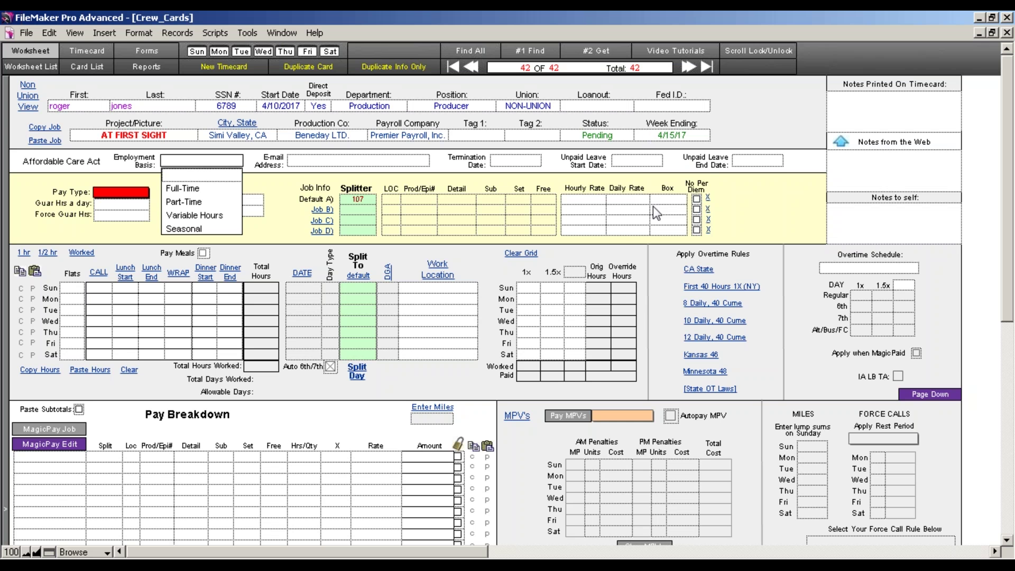
Try 4/14/17 as the week ending, then clear the day digit again for re-entry
{"action": "left_click", "coordinate": [673, 136]}
{"action": "left_click", "coordinate": [671, 136]}
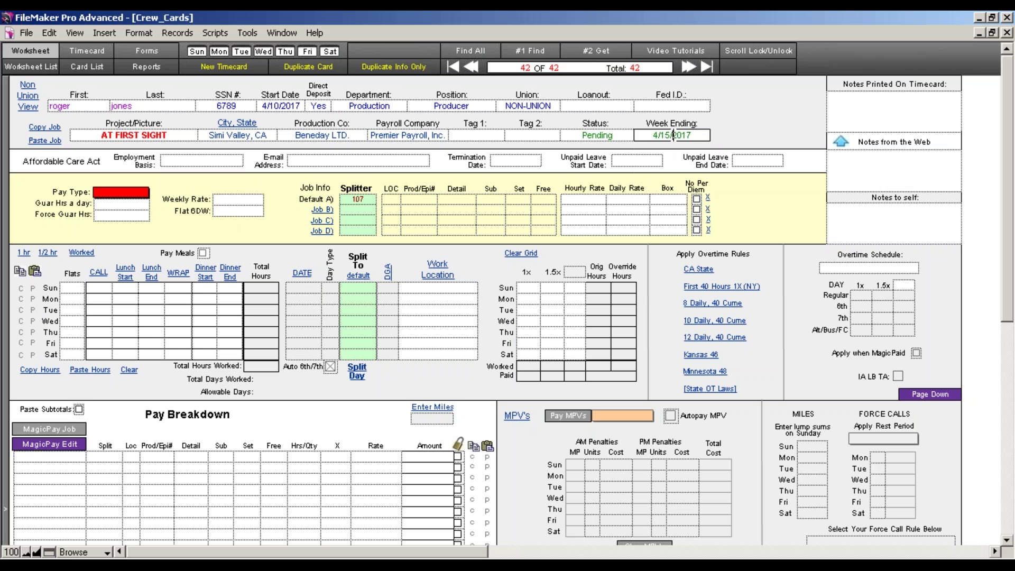
{"action": "key", "text": "BackSpace"}
{"action": "type", "text": "4"}
{"action": "left_click", "coordinate": [655, 84]}
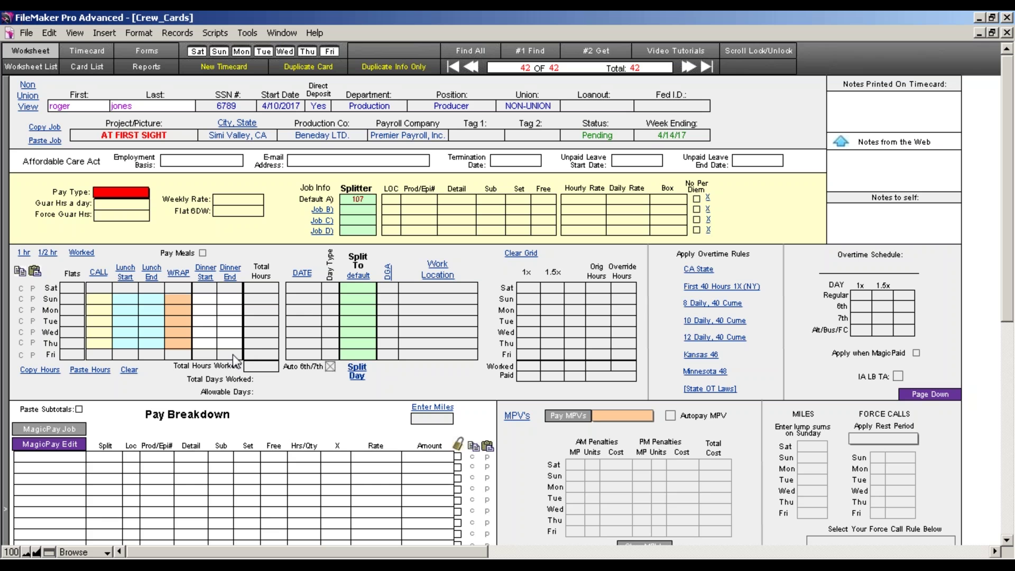
{"action": "left_click", "coordinate": [669, 135]}
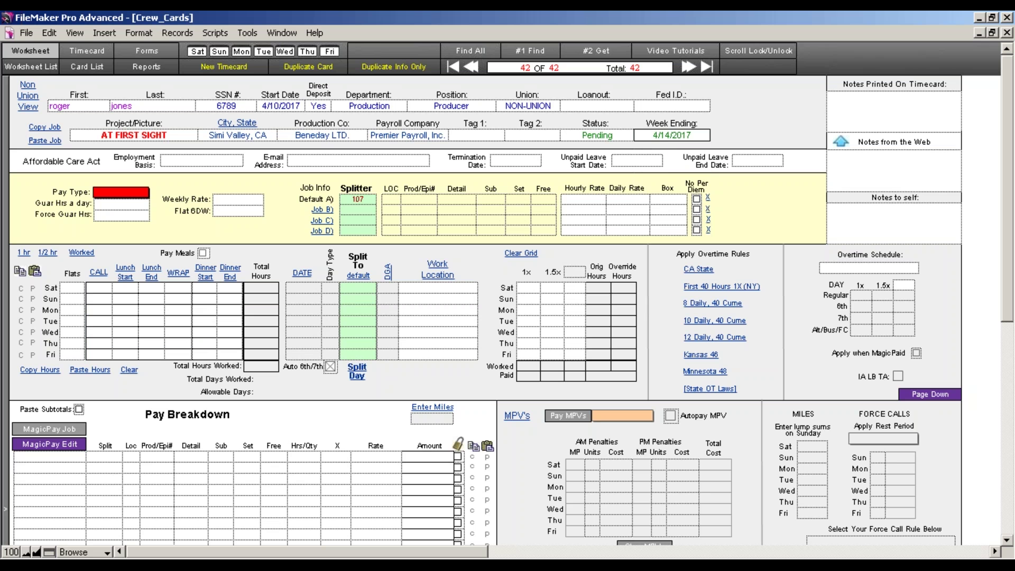
{"action": "key", "text": "BackSpace"}
Restore the day to 5 and commit 4/15/17 as the week ending
{"action": "type", "text": "5"}
{"action": "left_click", "coordinate": [620, 119]}
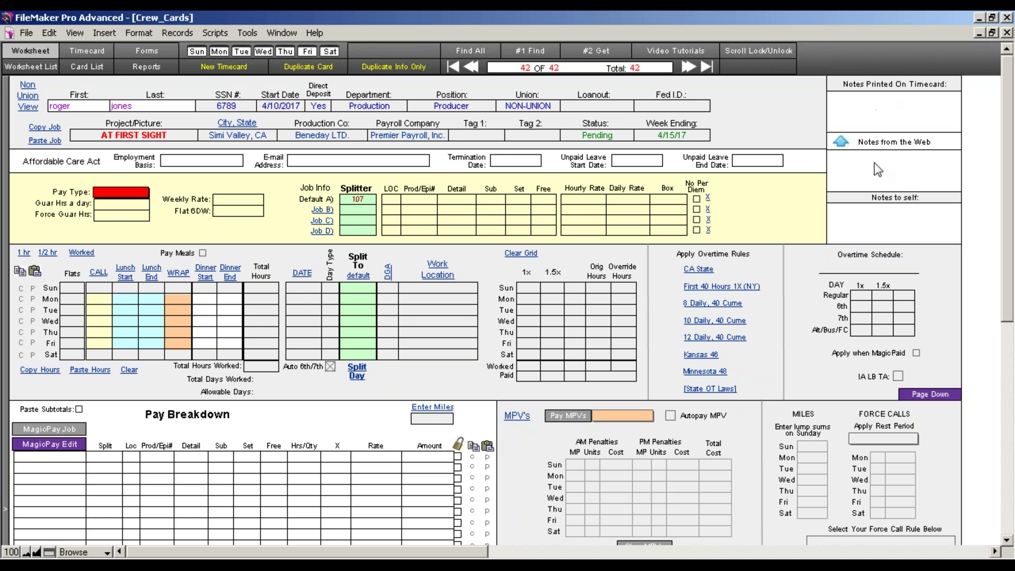
Type a sample note into Notes Printed On Timecard and view the printable timecard layout
{"action": "left_click", "coordinate": [846, 100]}
{"action": "type", "text": "156165"}
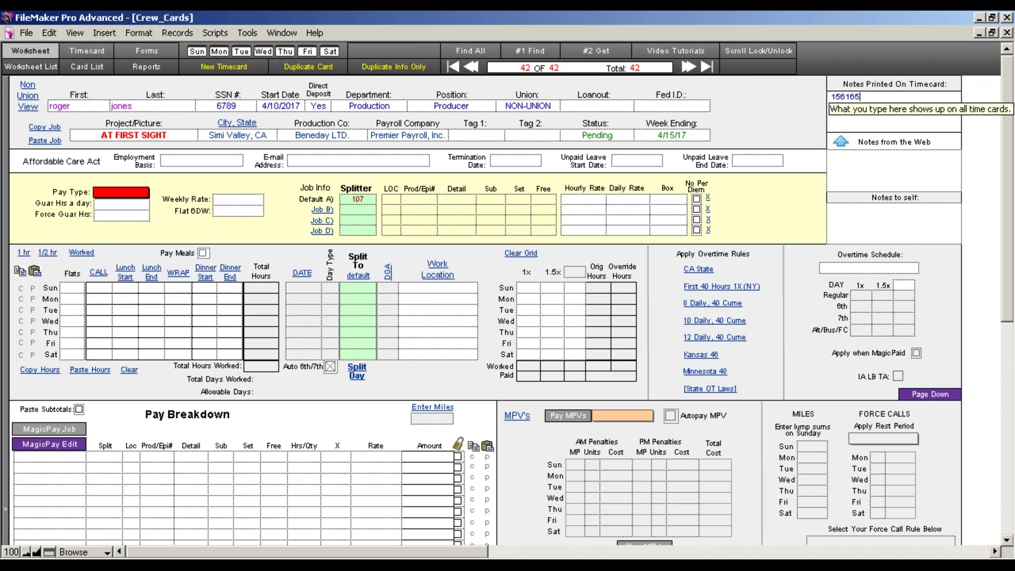
{"action": "type", "text": "1560 wywhwhw"}
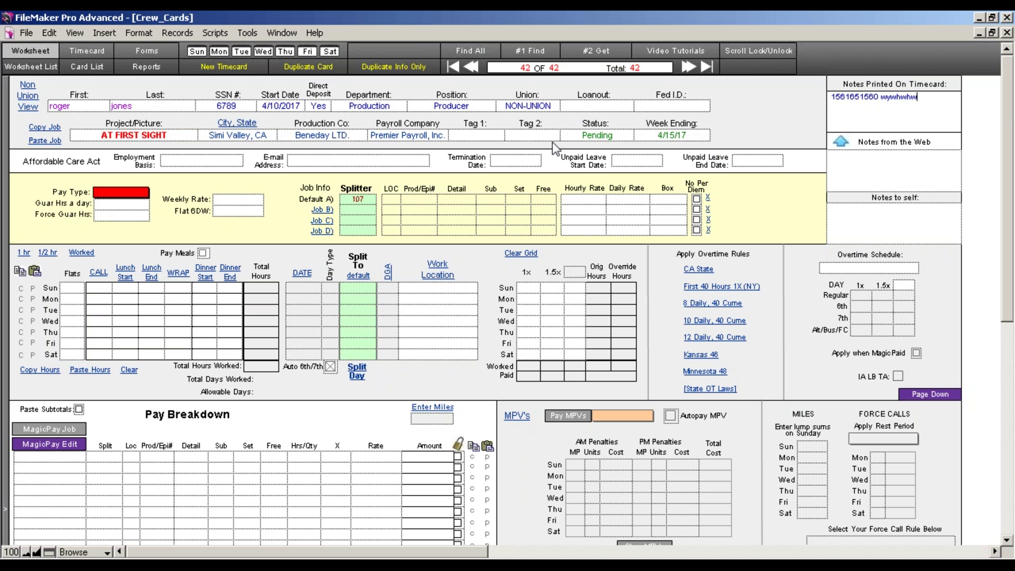
{"action": "left_click", "coordinate": [100, 51]}
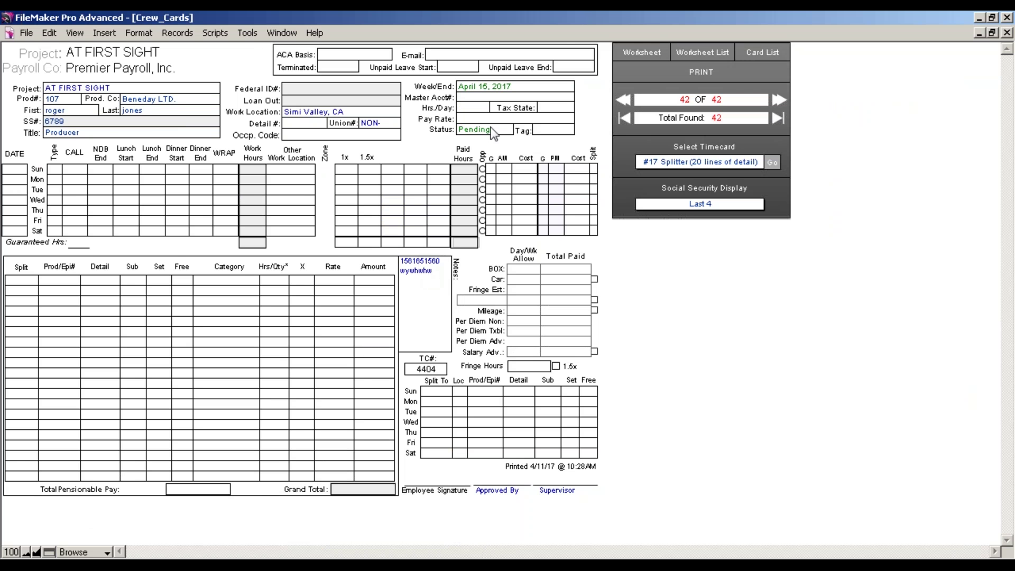
Switch from the printable timecard back to the crew card Worksheet layout
{"action": "left_click", "coordinate": [647, 53]}
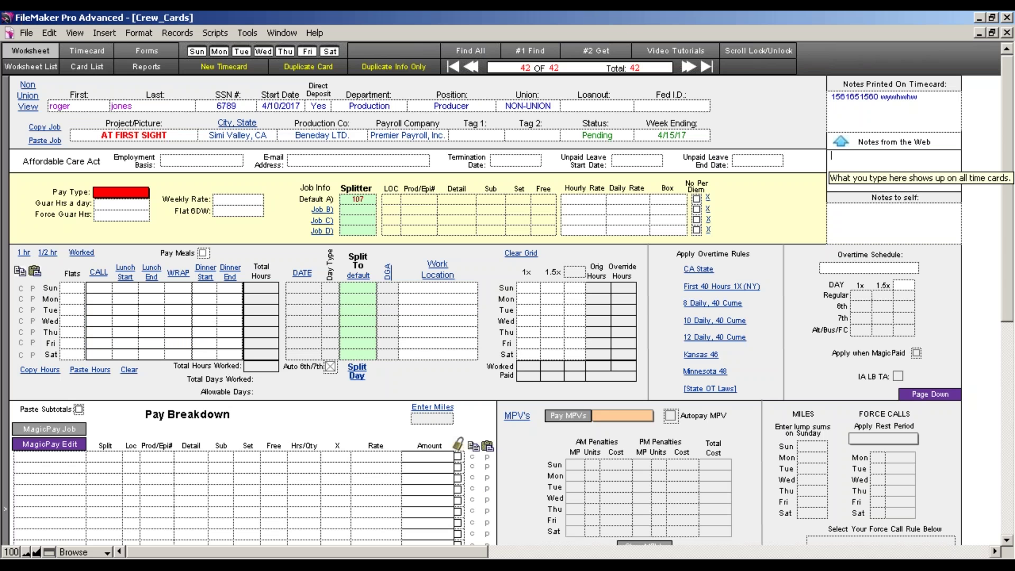
Click into Notes to self, then open the Employment Basis value list
{"action": "left_click", "coordinate": [872, 229]}
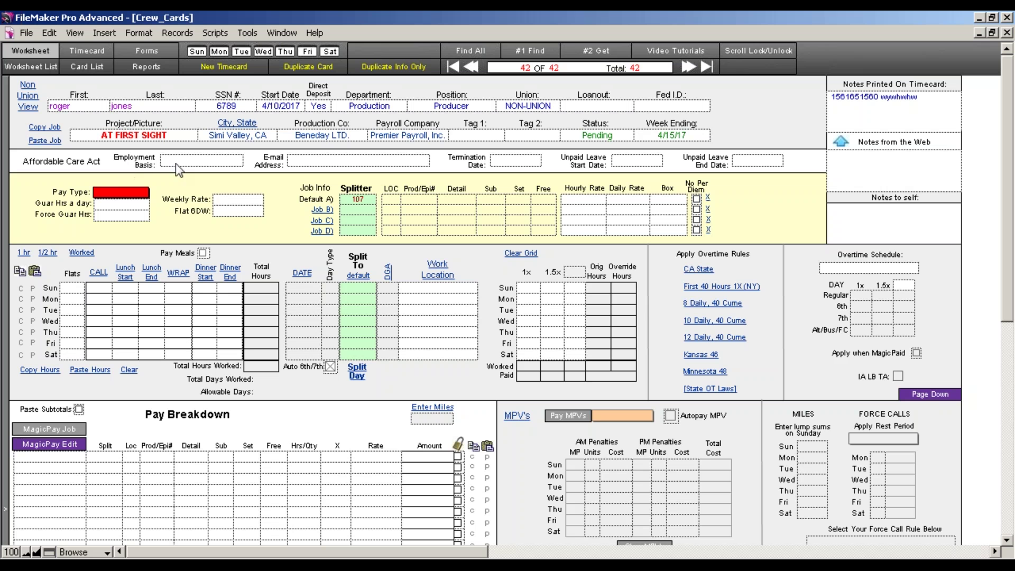
{"action": "left_click", "coordinate": [176, 162]}
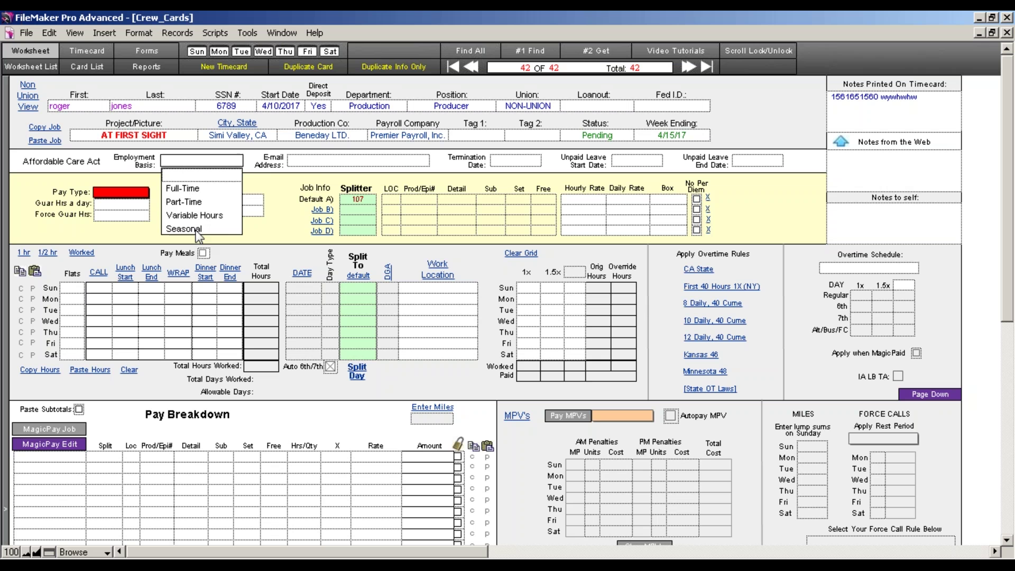
{"action": "left_click", "coordinate": [314, 162]}
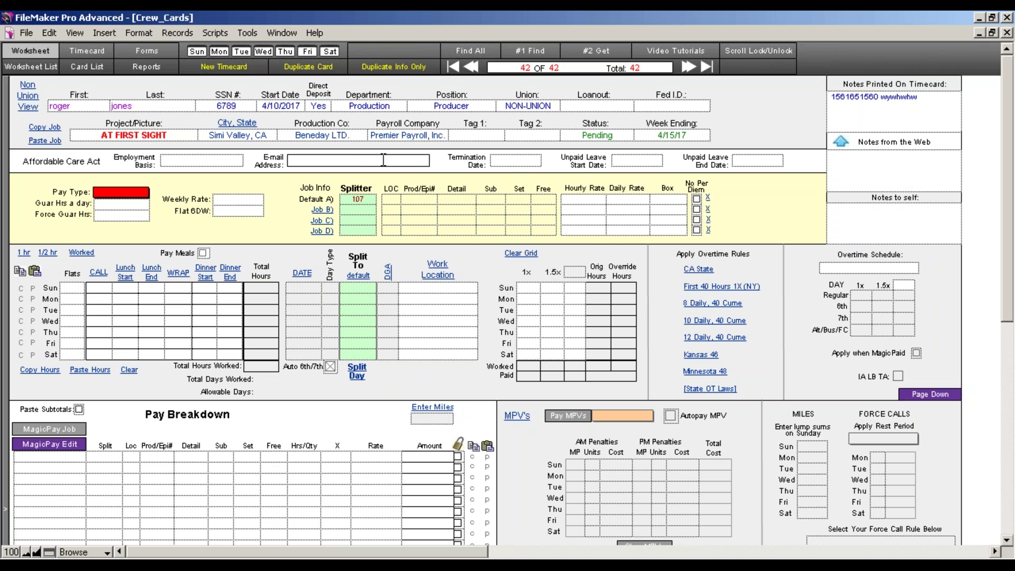
{"action": "left_click", "coordinate": [516, 161]}
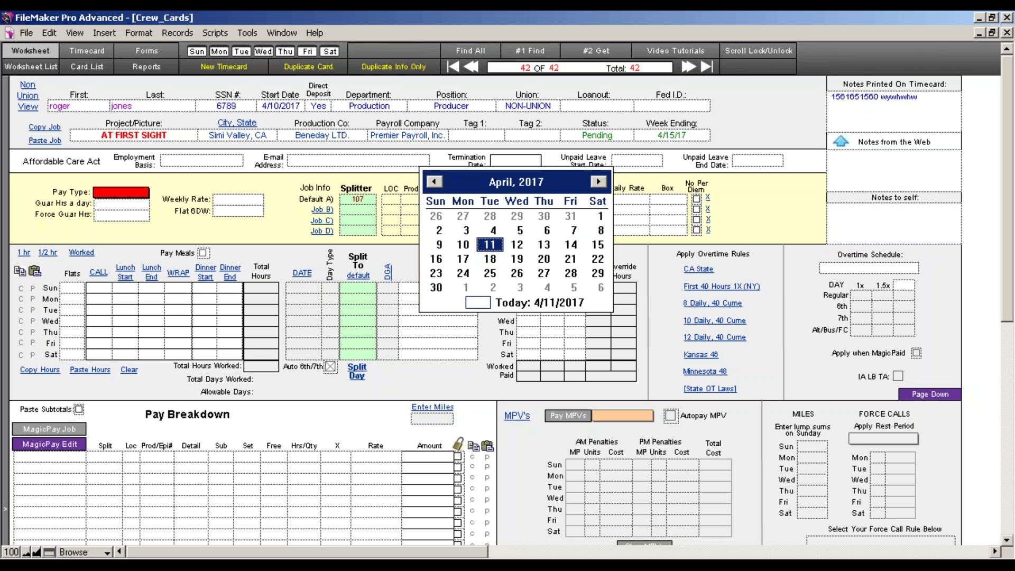
{"action": "left_click", "coordinate": [645, 161]}
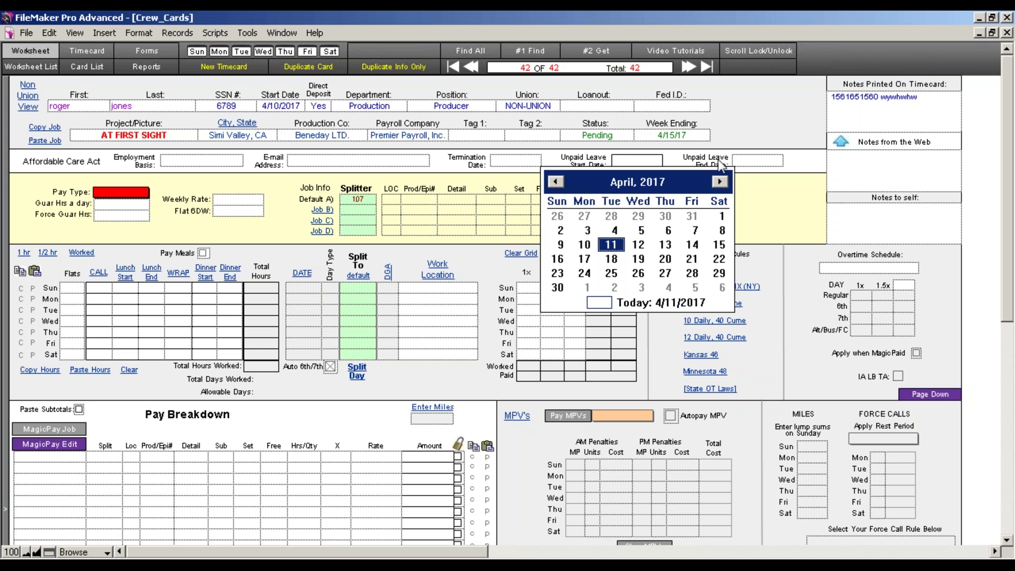
{"action": "left_click", "coordinate": [761, 161]}
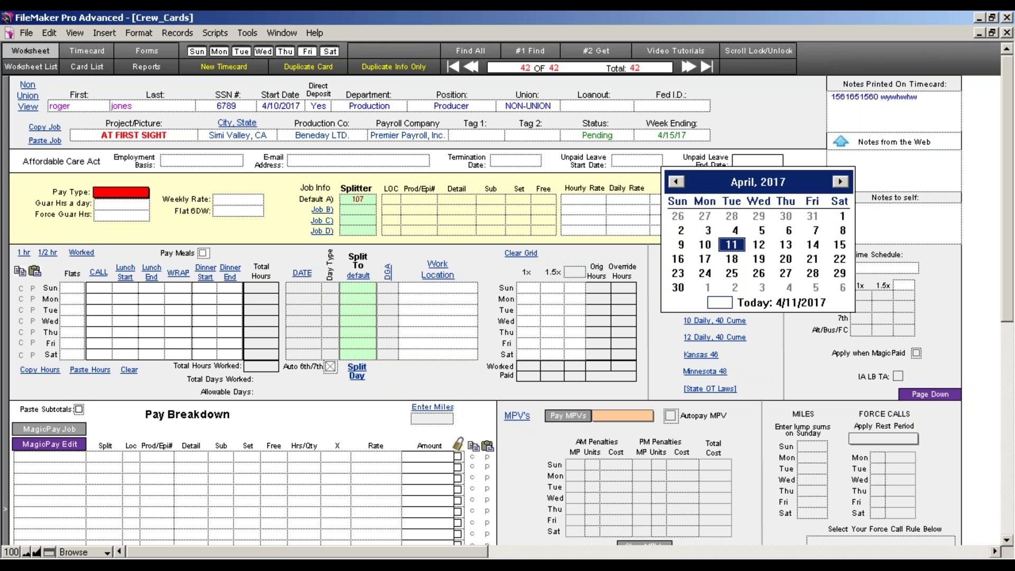
{"action": "left_click", "coordinate": [283, 188]}
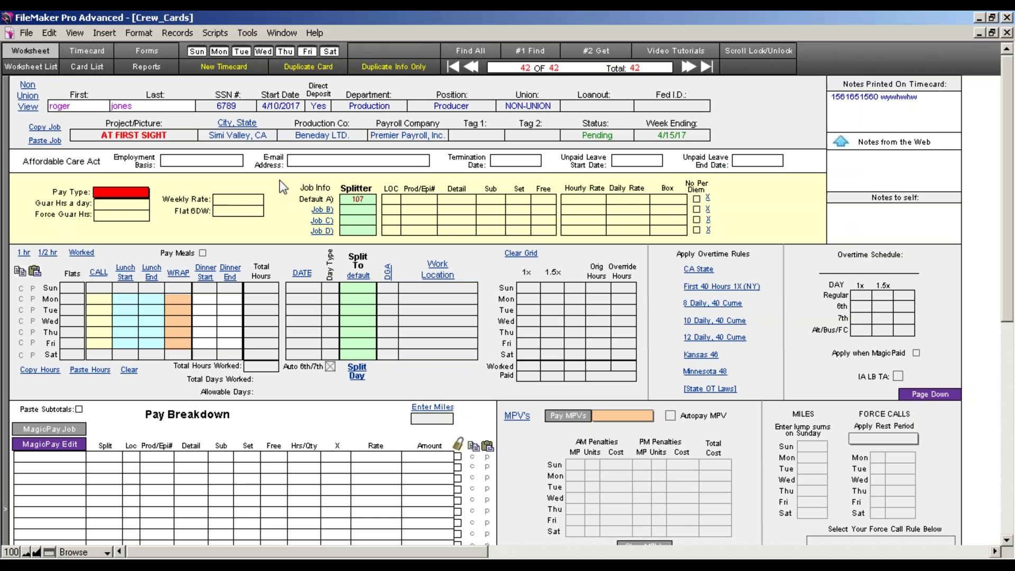
Choose Weekly pay type, enter a 5000 weekly rate, and leave Flat 6DW unset
{"action": "left_click", "coordinate": [139, 192]}
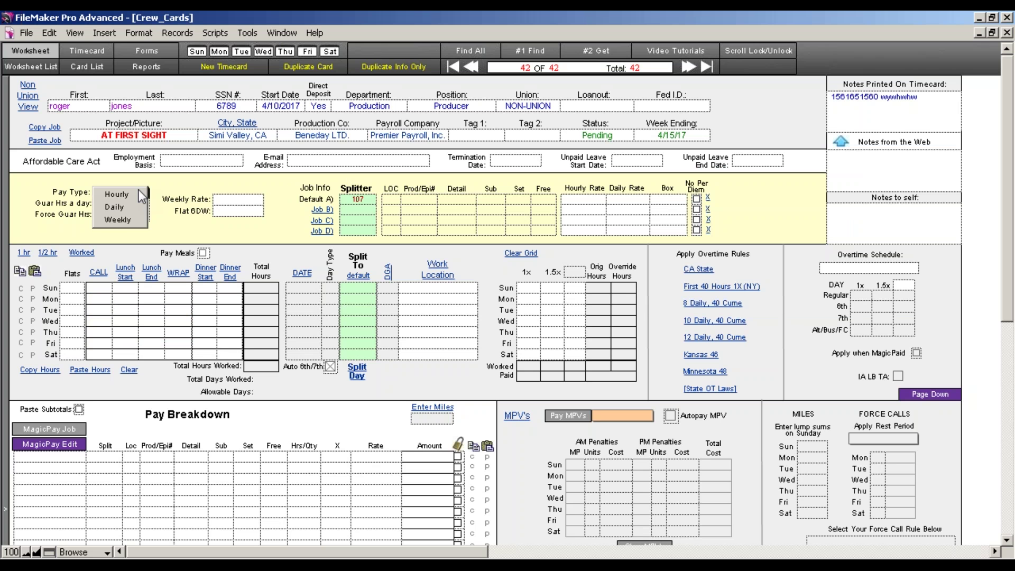
{"action": "left_click", "coordinate": [128, 217]}
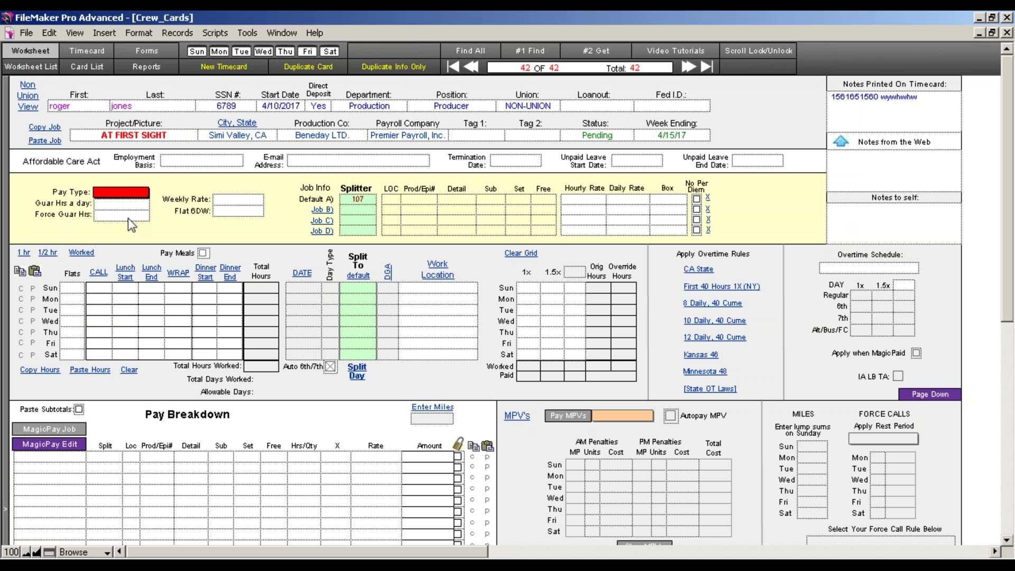
{"action": "left_click", "coordinate": [238, 199]}
{"action": "type", "text": "5000"}
{"action": "key", "text": "Tab"}
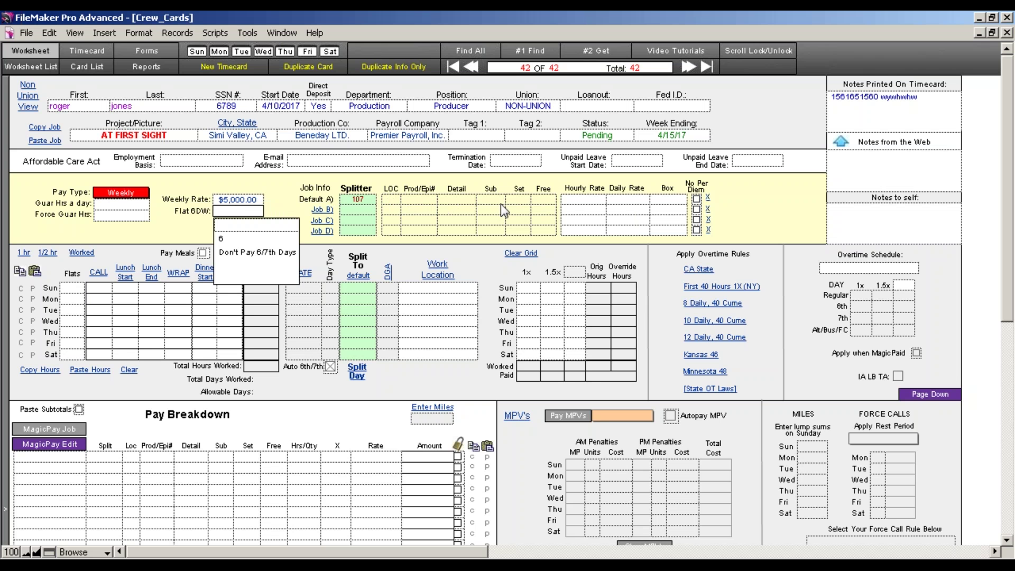
{"action": "left_click", "coordinate": [490, 177]}
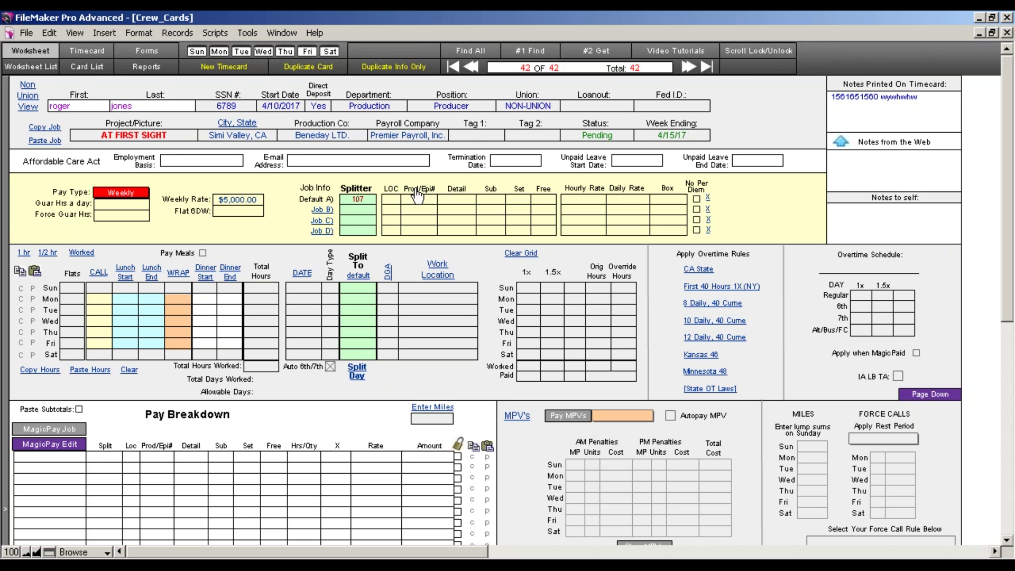
{"action": "left_click", "coordinate": [417, 191]}
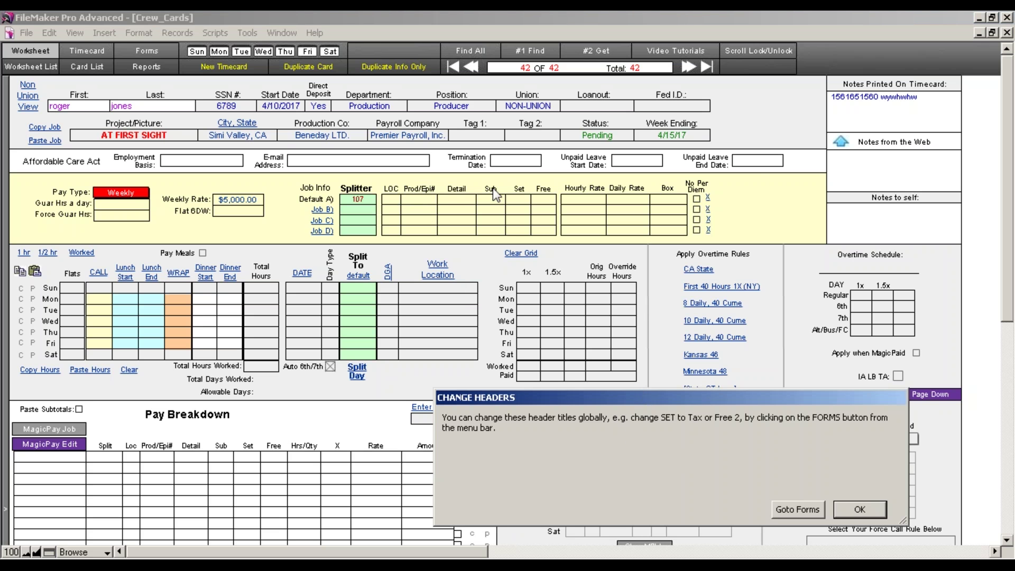
{"action": "left_click", "coordinate": [796, 508]}
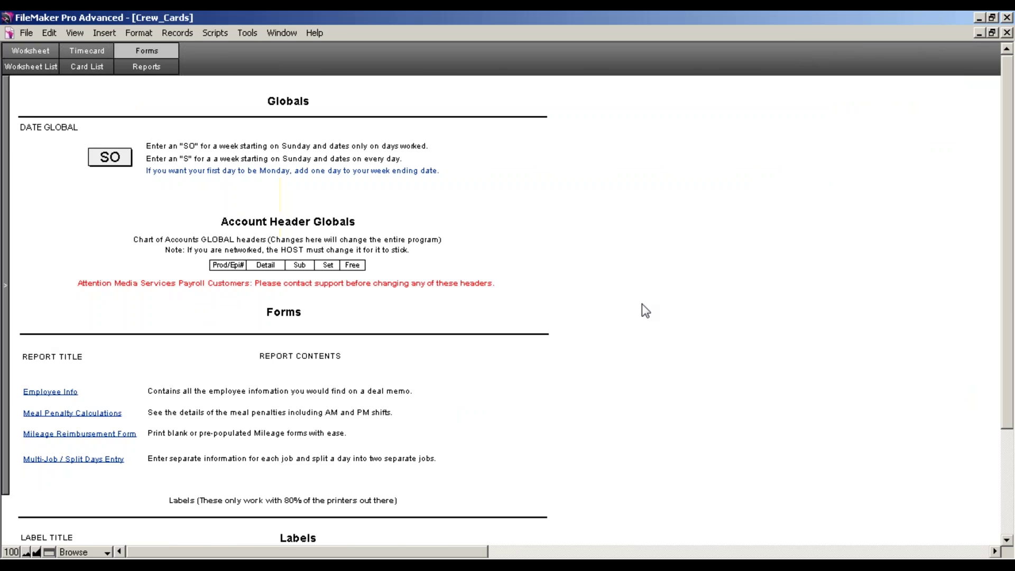
{"action": "left_click", "coordinate": [229, 265]}
{"action": "left_click", "coordinate": [267, 265]}
{"action": "left_click", "coordinate": [300, 265]}
{"action": "left_click", "coordinate": [328, 266]}
{"action": "left_click", "coordinate": [352, 266]}
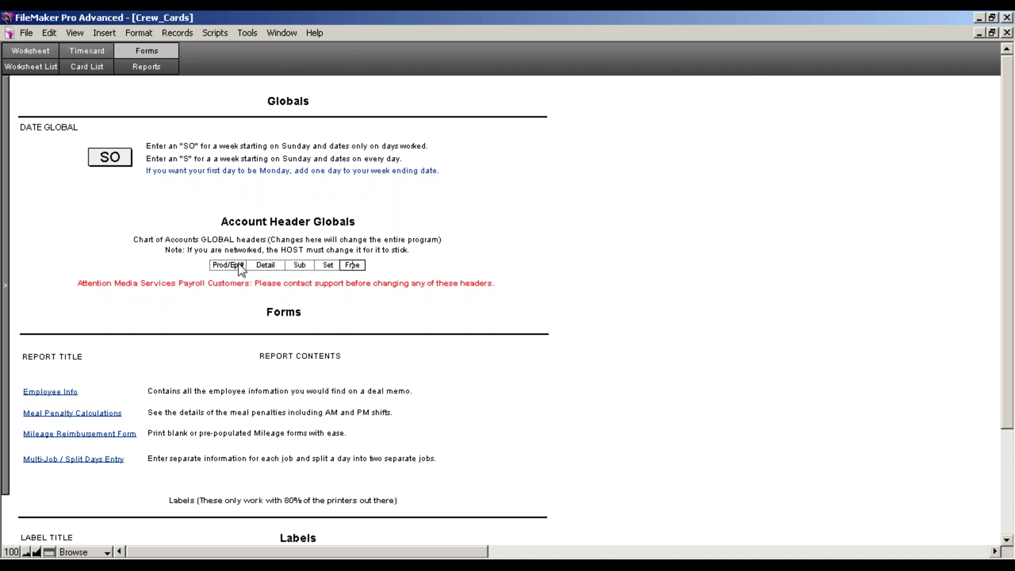
{"action": "left_click", "coordinate": [266, 267]}
{"action": "key", "text": "Tab"}
{"action": "left_click_drag", "start_coordinate": [314, 265], "coordinate": [279, 264]}
{"action": "key", "text": "BackSpace"}
{"action": "type", "text": "Set"}
{"action": "key", "text": "Tab"}
{"action": "key", "text": "Tab"}
{"action": "left_click_drag", "start_coordinate": [310, 264], "coordinate": [290, 263]}
{"action": "type", "text": "Sub"}
{"action": "left_click", "coordinate": [429, 263]}
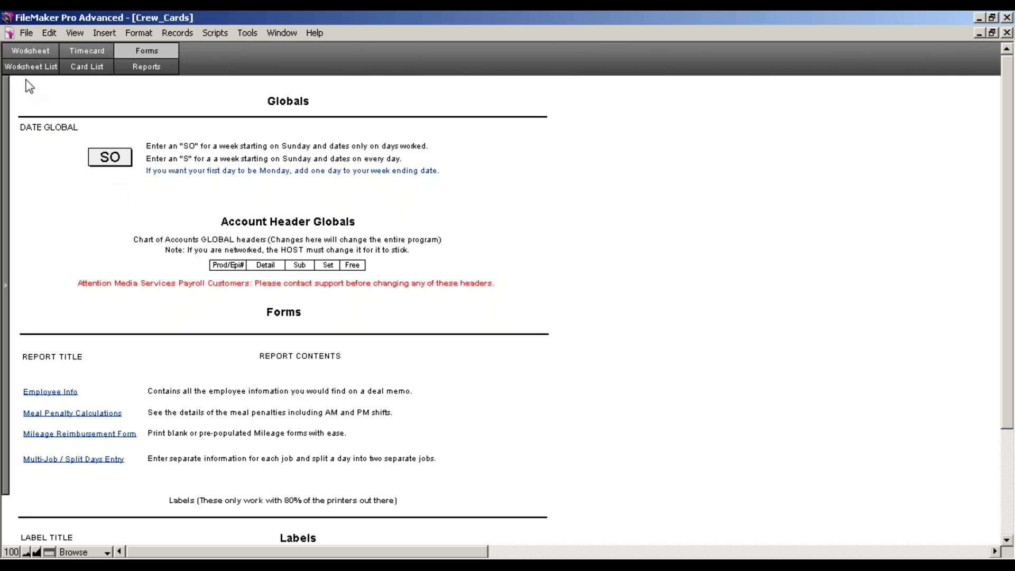
{"action": "left_click", "coordinate": [31, 52]}
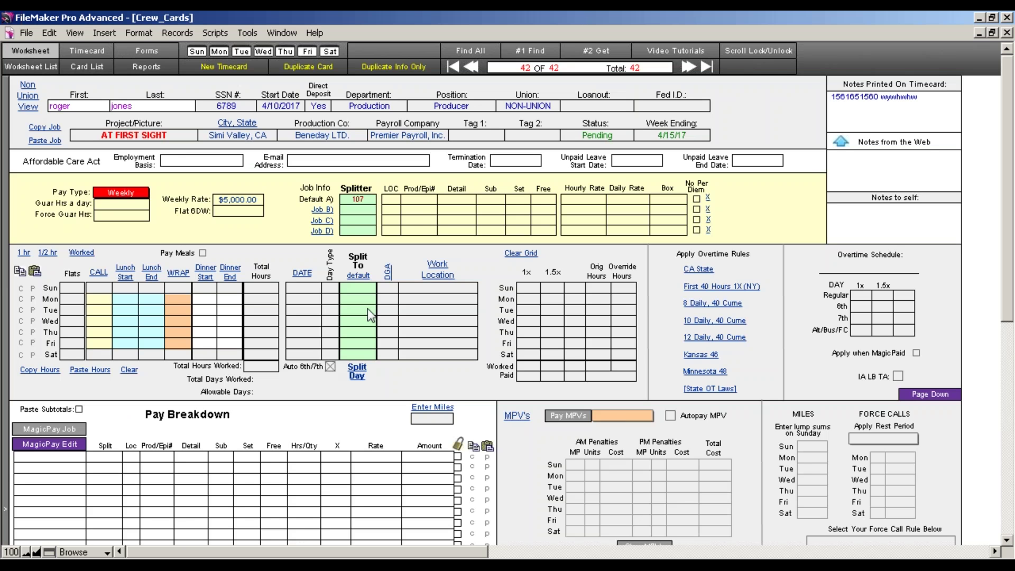
Fill the default job line with LOC 01, Prod/Epi# 101 and Detail 1234
{"action": "left_click", "coordinate": [393, 199]}
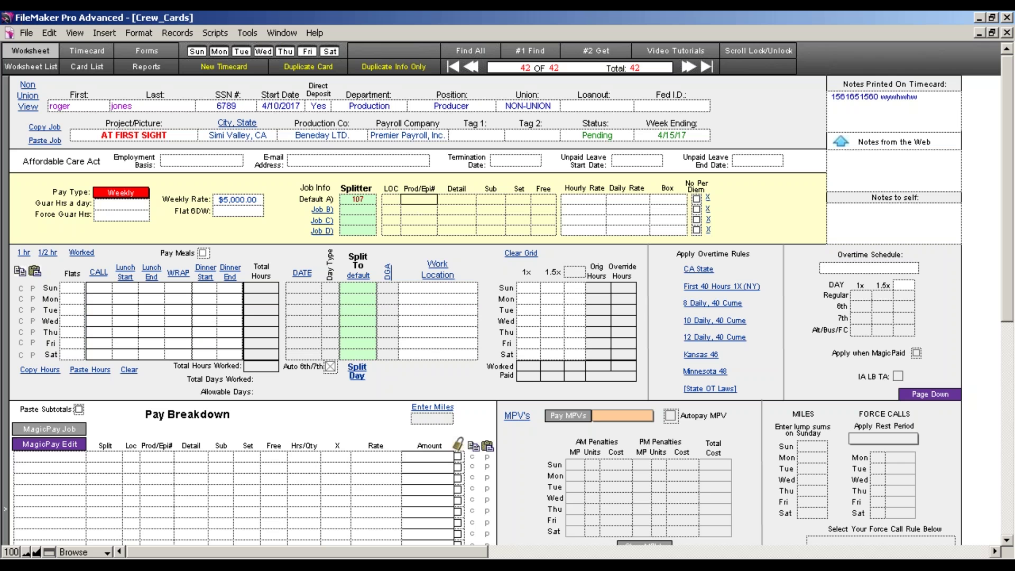
{"action": "left_click", "coordinate": [392, 200]}
{"action": "type", "text": "01"}
{"action": "key", "text": "Tab"}
{"action": "type", "text": "101"}
{"action": "key", "text": "Tab"}
{"action": "type", "text": "1234"}
Add Set 10 and Free code LA to the default job, then commit the record
{"action": "key", "text": "Tab"}
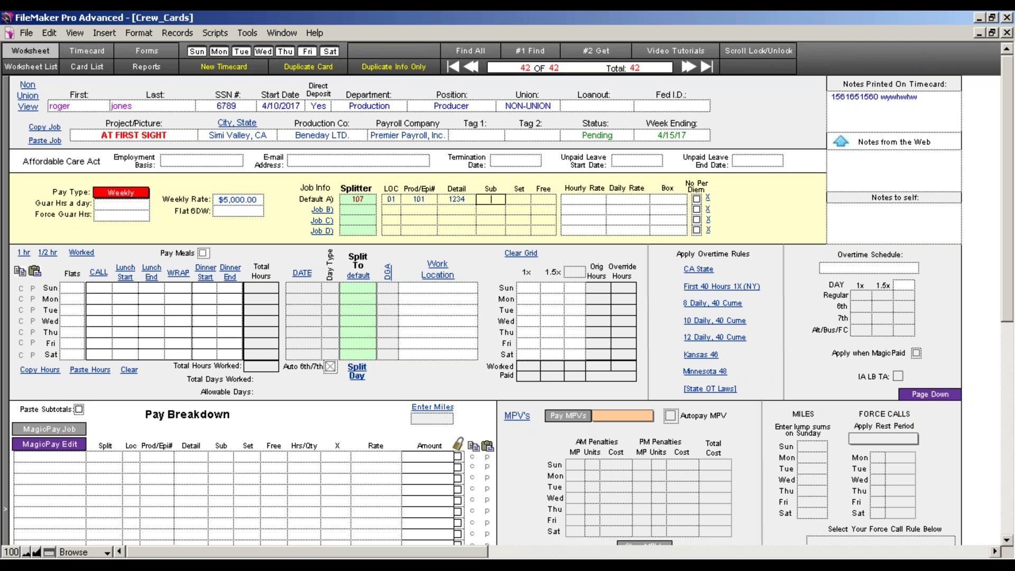
{"action": "key", "text": "Tab"}
{"action": "type", "text": "10"}
{"action": "key", "text": "Tab"}
{"action": "type", "text": "LA"}
{"action": "left_click", "coordinate": [475, 255]}
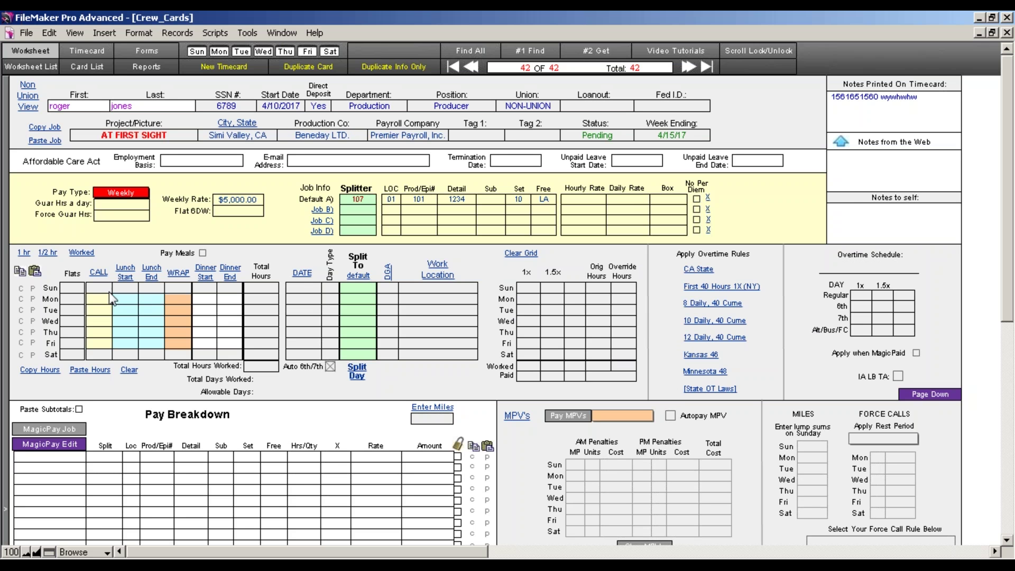
Mark Monday–Friday as worked and run MagicPay Job for a $5,000.00 flat-rate breakdown
{"action": "left_click", "coordinate": [82, 256]}
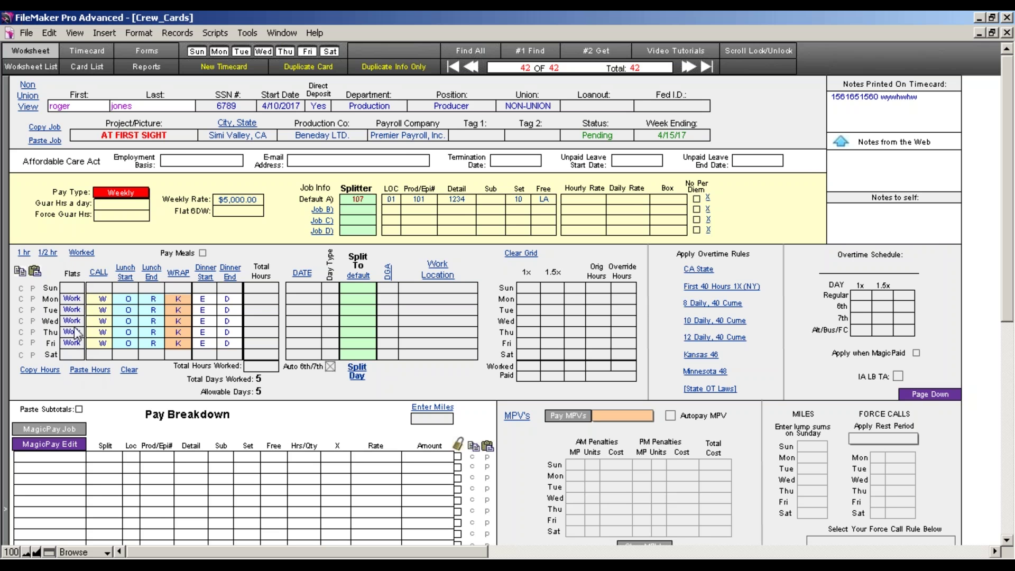
{"action": "left_click", "coordinate": [77, 427]}
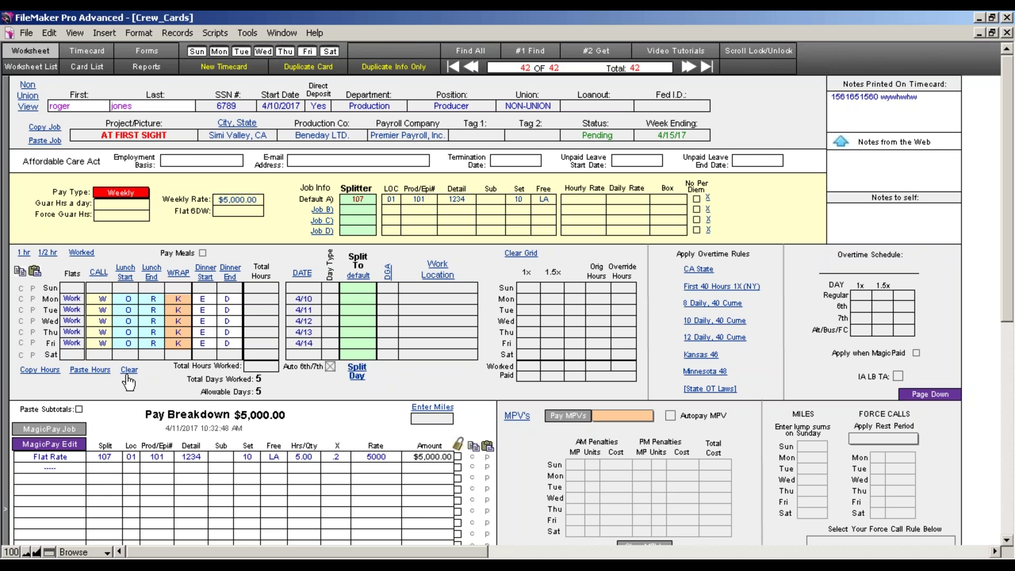
{"action": "left_click", "coordinate": [81, 355]}
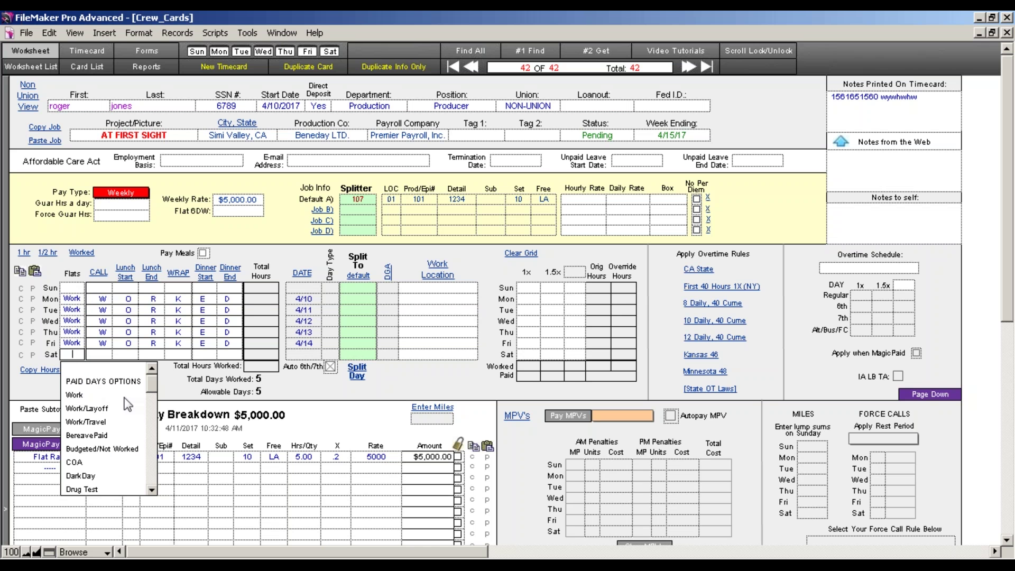
Scroll the Paid Days Options list to the top and set Saturday to Work
{"action": "mouse_move", "coordinate": [153, 397]}
{"action": "left_mouse_down"}
{"action": "mouse_move", "coordinate": [153, 426]}
{"action": "mouse_move", "coordinate": [151, 381]}
{"action": "mouse_move", "coordinate": [151, 415]}
{"action": "mouse_move", "coordinate": [149, 402]}
{"action": "left_mouse_up"}
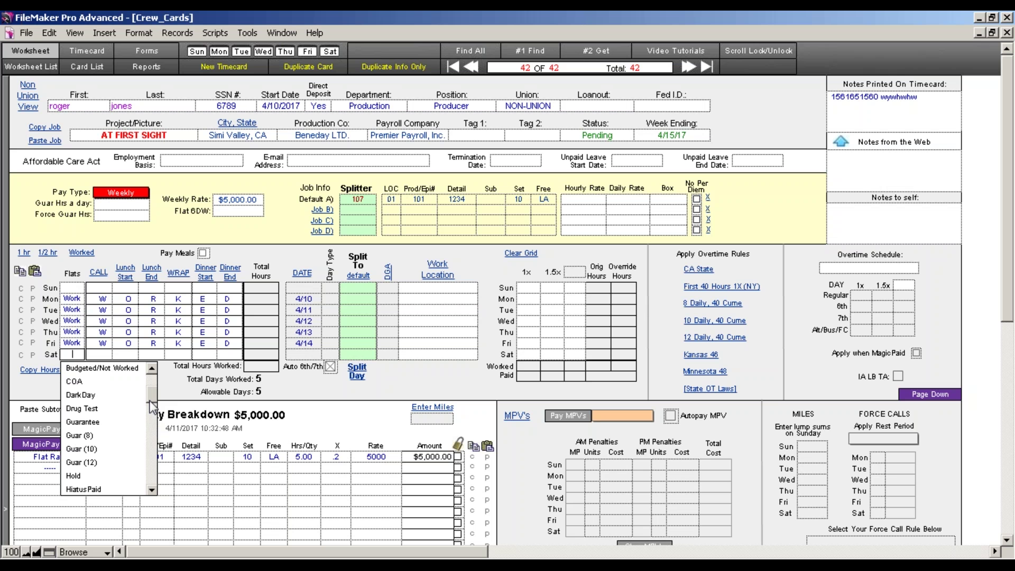
{"action": "left_click_drag", "start_coordinate": [153, 405], "coordinate": [153, 478]}
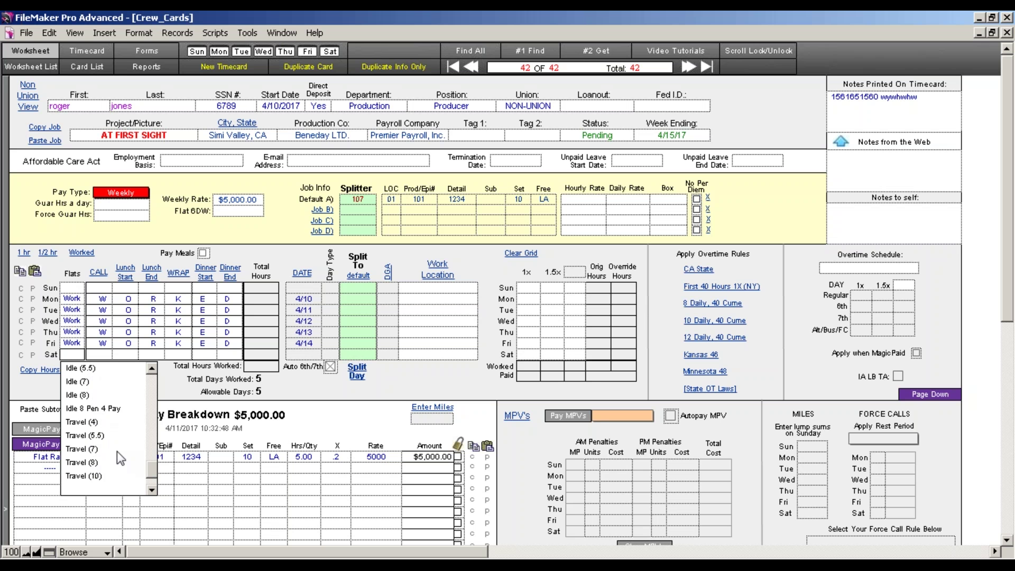
{"action": "scroll", "coordinate": [152, 476], "scroll_direction": "up", "scroll_amount": 1}
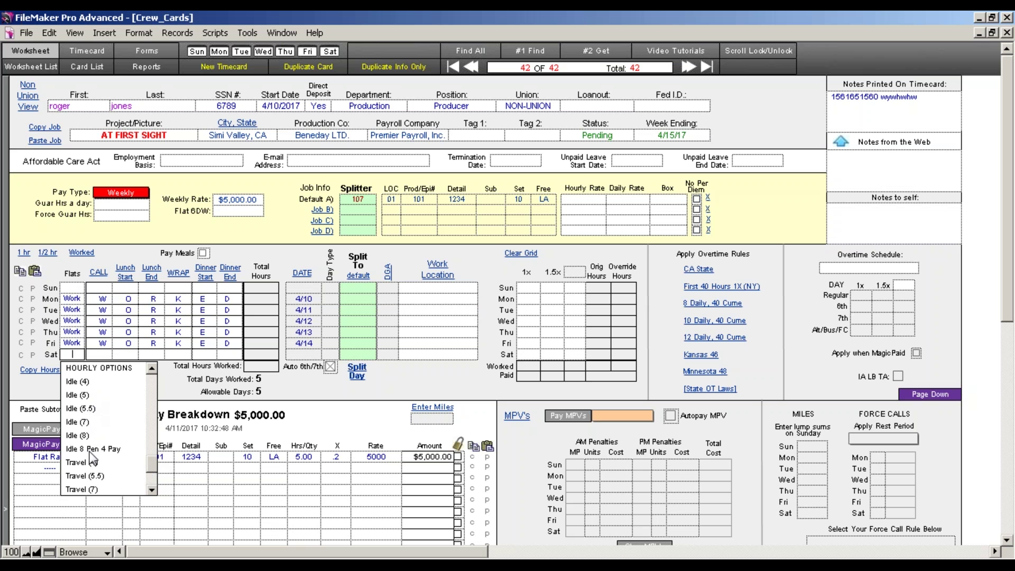
{"action": "left_click_drag", "start_coordinate": [153, 473], "coordinate": [151, 379]}
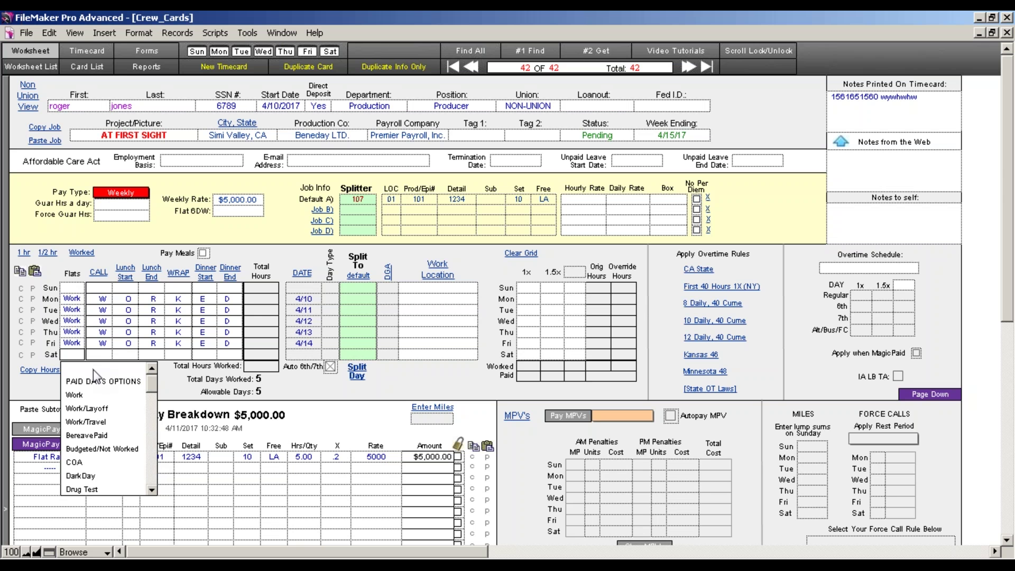
{"action": "left_click", "coordinate": [75, 395]}
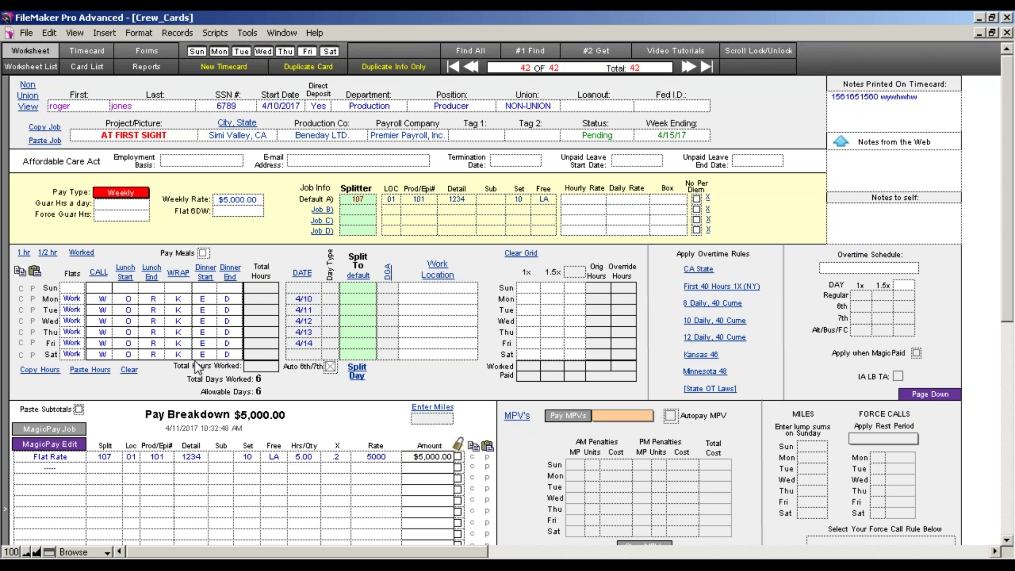
Uncheck Auto 6th/7th, leave the 4/15 Day Type blank, and rerun MagicPay for $6,000.00
{"action": "left_click", "coordinate": [63, 431]}
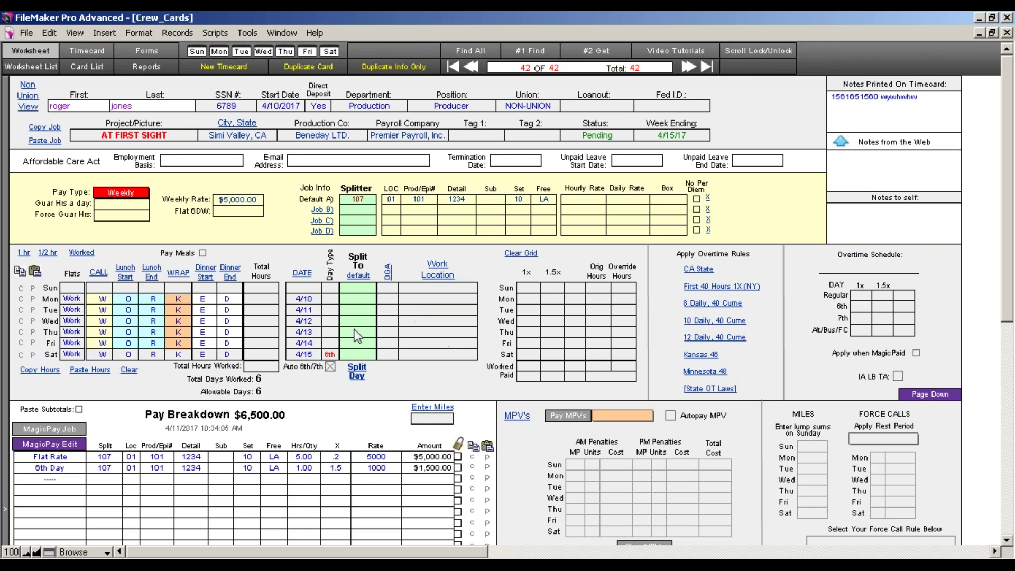
{"action": "left_click", "coordinate": [329, 367]}
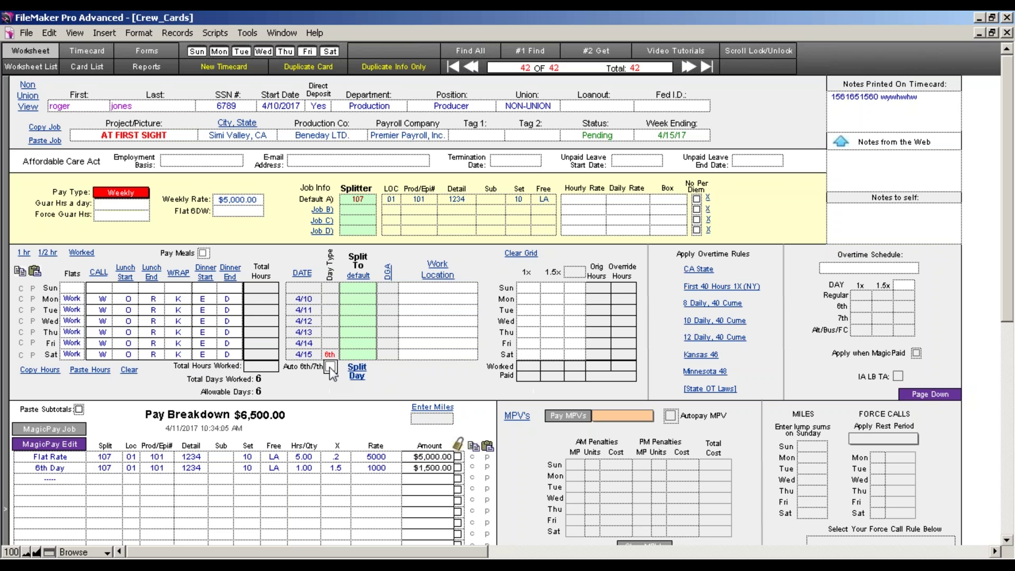
{"action": "left_click", "coordinate": [330, 354]}
{"action": "left_click", "coordinate": [334, 371]}
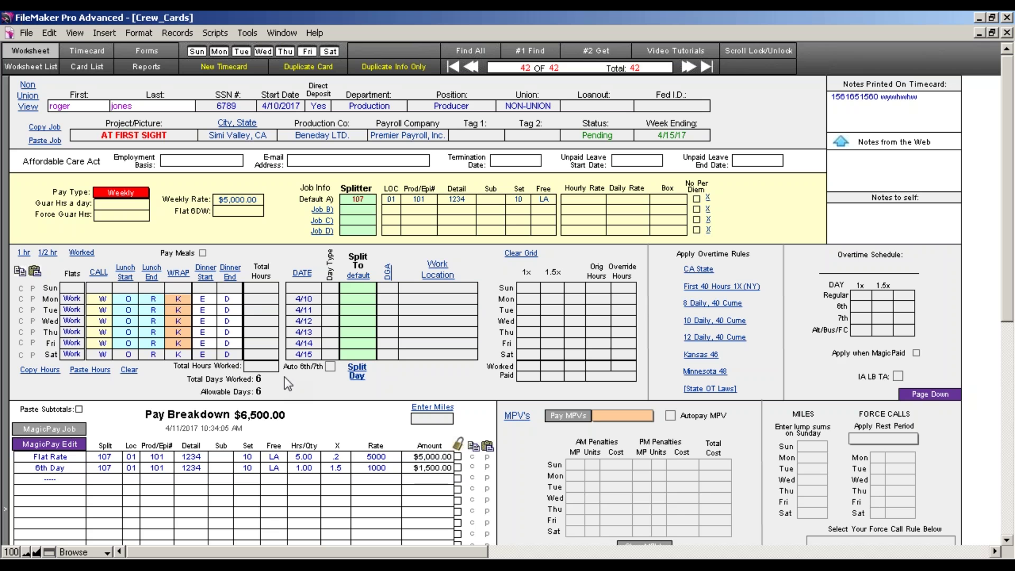
{"action": "left_click", "coordinate": [73, 428]}
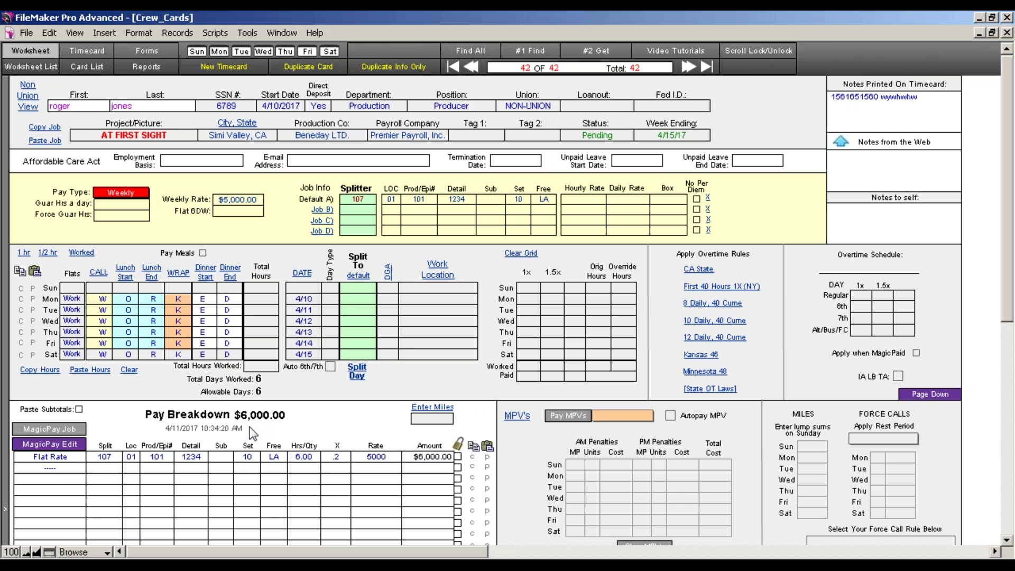
{"action": "left_click", "coordinate": [238, 211]}
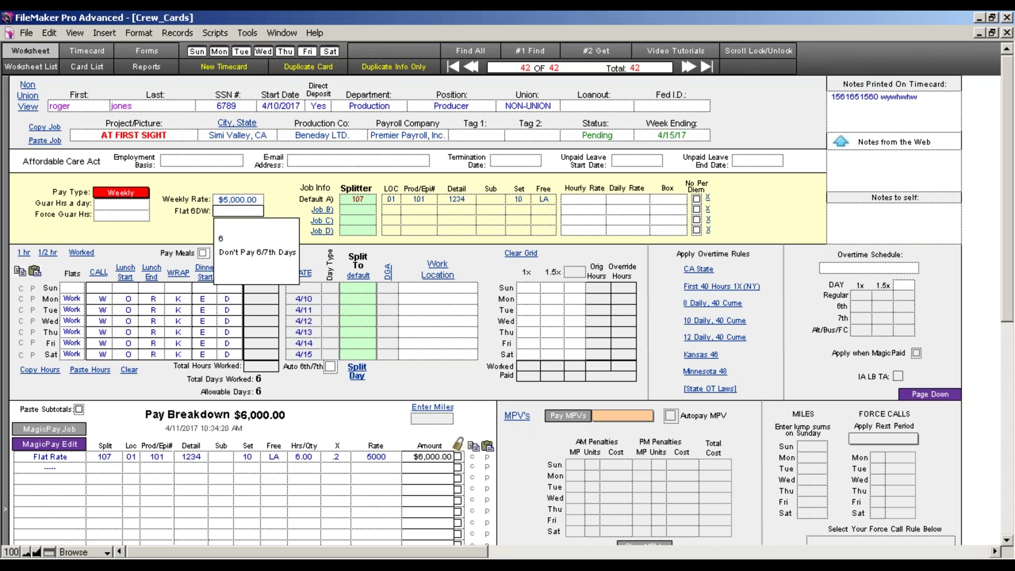
Set Flat 6DW to 6 and recalculate, then clear Saturday's Work entry and recalculate for five days
{"action": "left_click", "coordinate": [238, 240]}
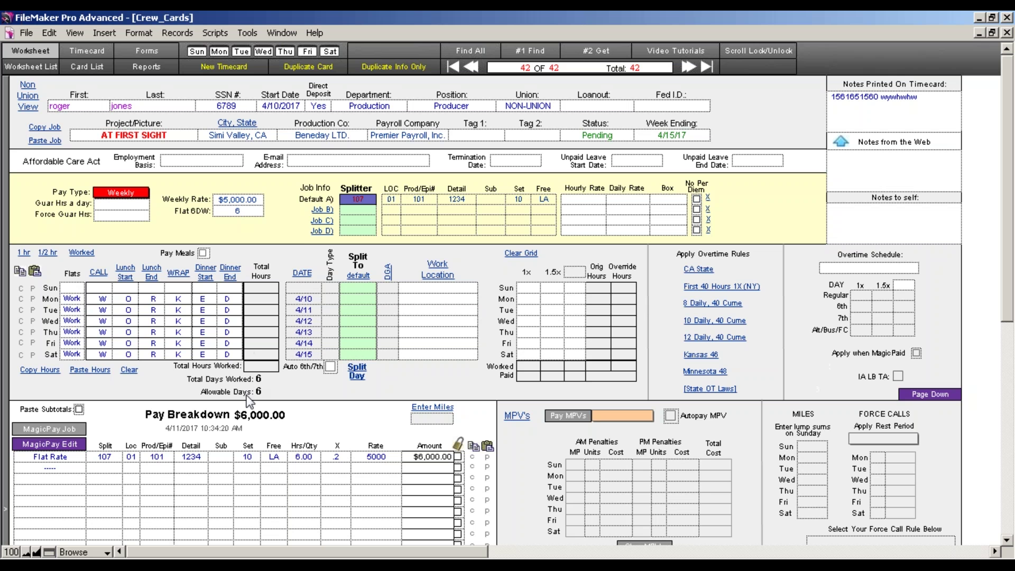
{"action": "left_click", "coordinate": [51, 429]}
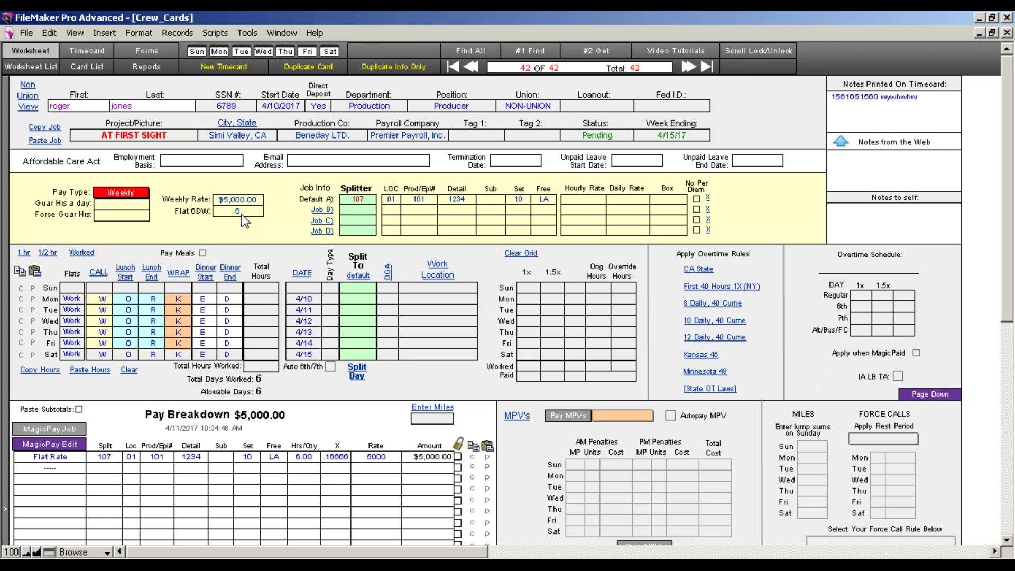
{"action": "left_click", "coordinate": [73, 354]}
{"action": "key", "text": "BackSpace"}
{"action": "key", "text": "Return"}
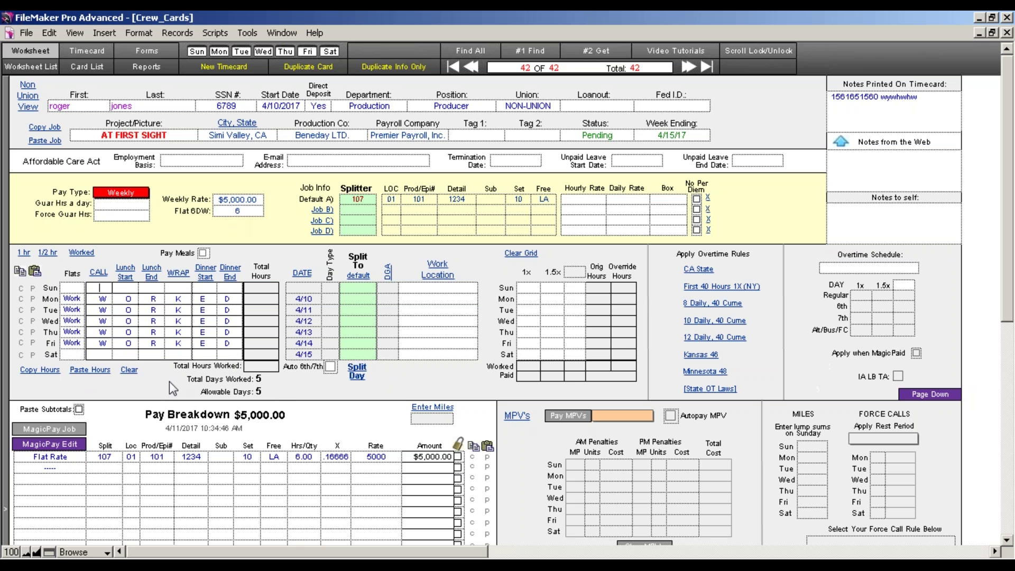
{"action": "left_click", "coordinate": [50, 429]}
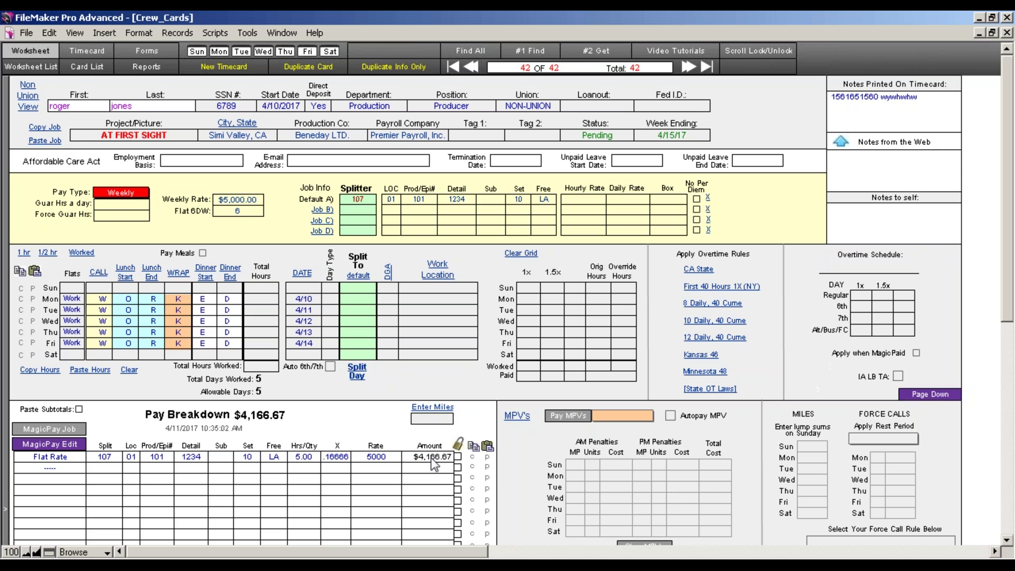
Restore Saturday as a Work day and recalculate to the $5,000.00 six-day total
{"action": "left_click", "coordinate": [73, 352]}
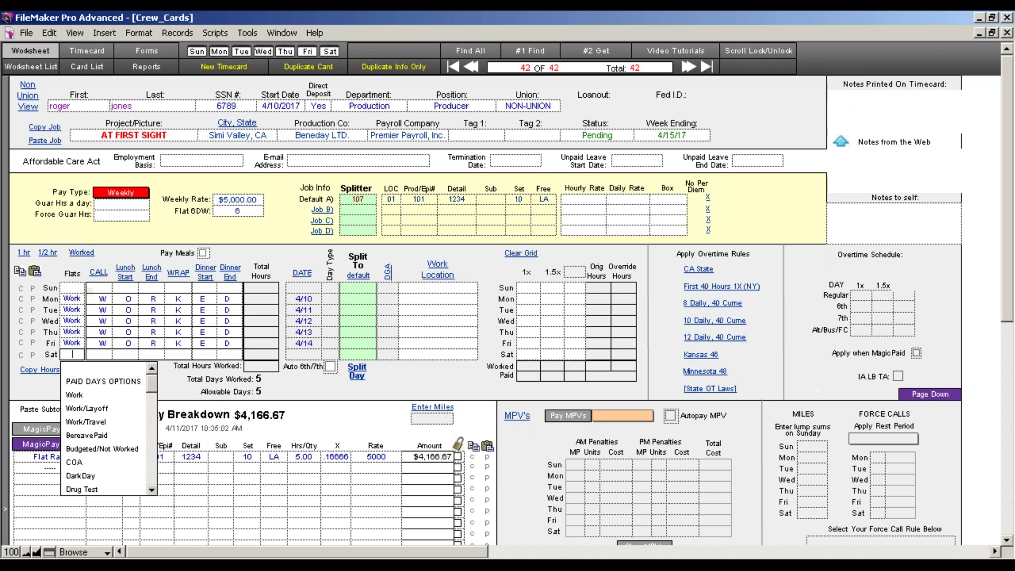
{"action": "left_click", "coordinate": [77, 394]}
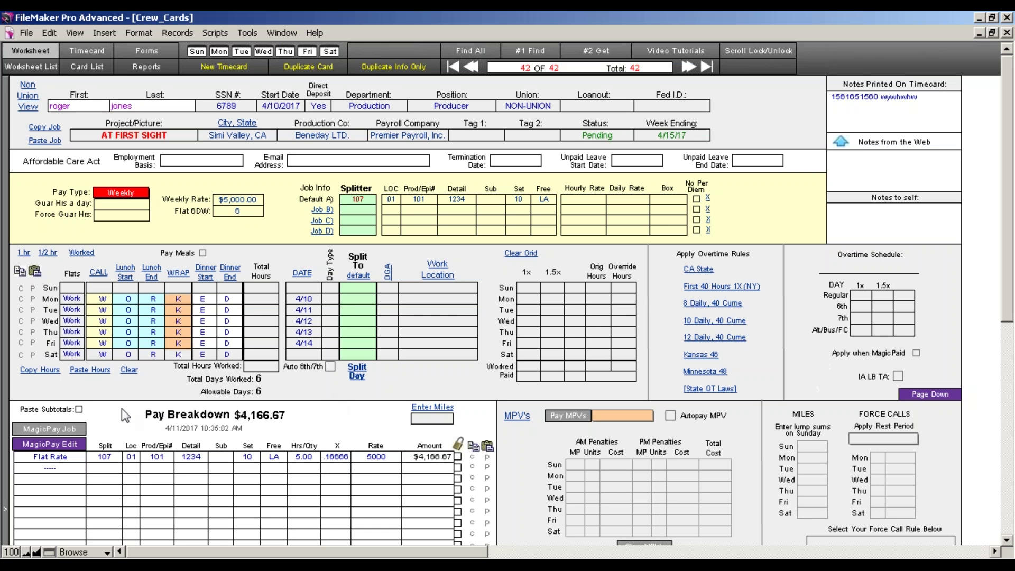
{"action": "left_click", "coordinate": [86, 430]}
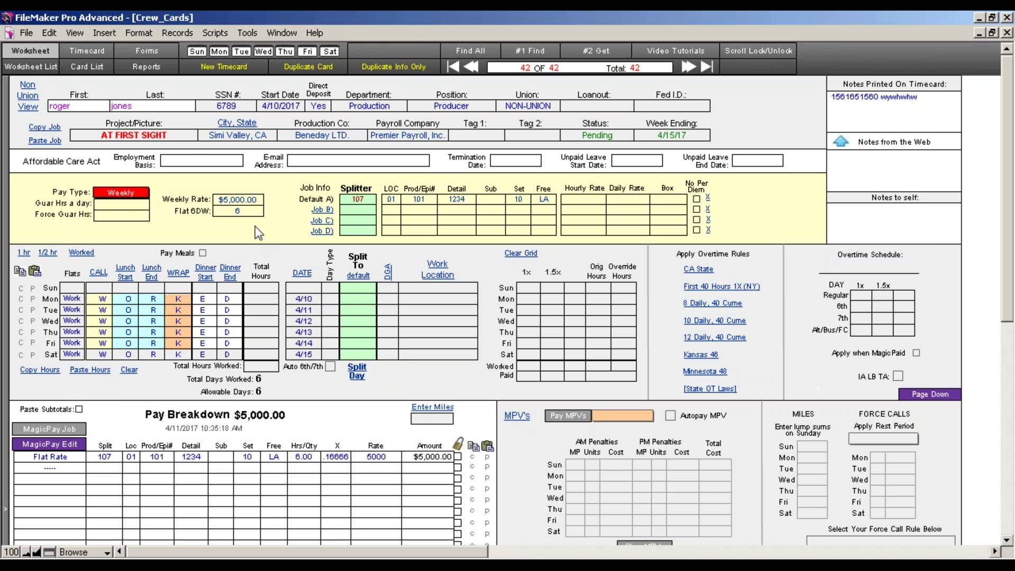
Re-enable Auto 6th/7th, tag 4/15 as a 6th day, and recalculate to $5,416.66
{"action": "left_click", "coordinate": [328, 367]}
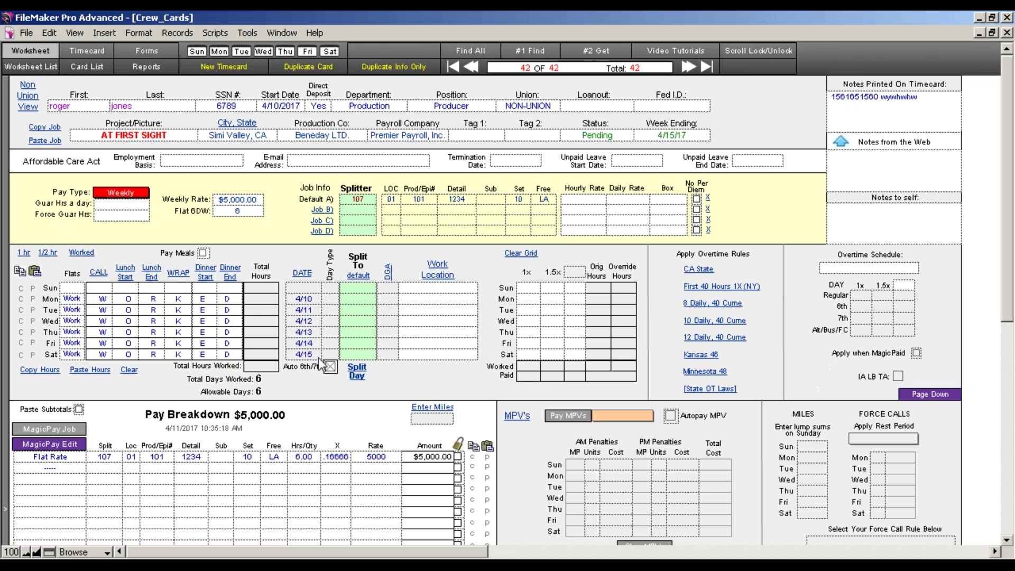
{"action": "left_click", "coordinate": [329, 353]}
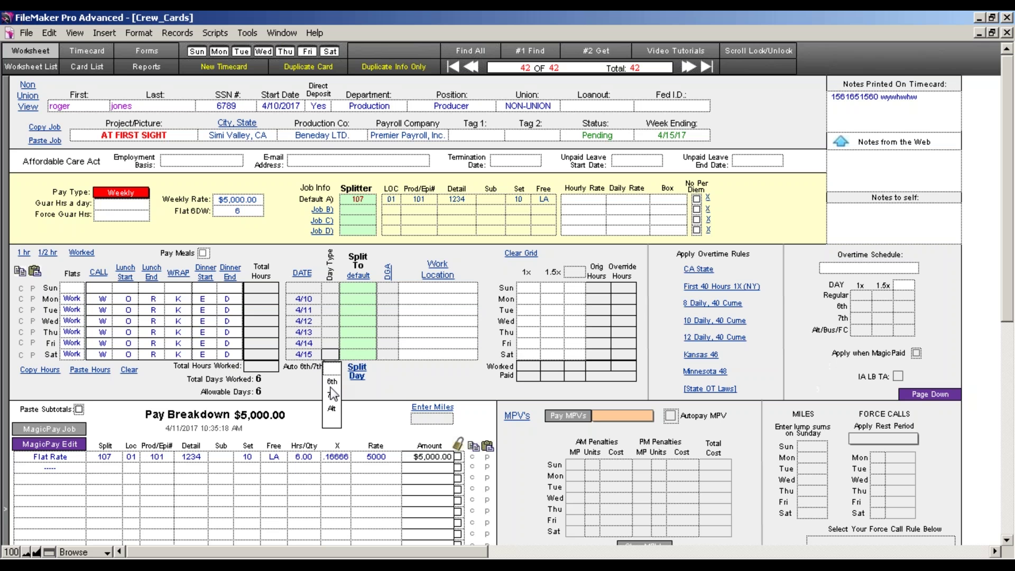
{"action": "left_click", "coordinate": [331, 380]}
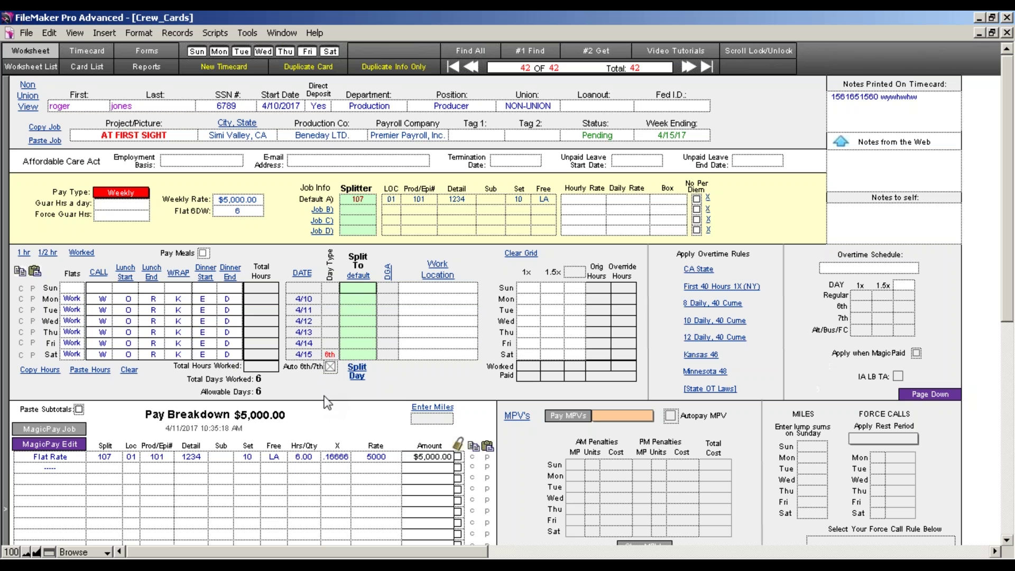
{"action": "left_click", "coordinate": [49, 428]}
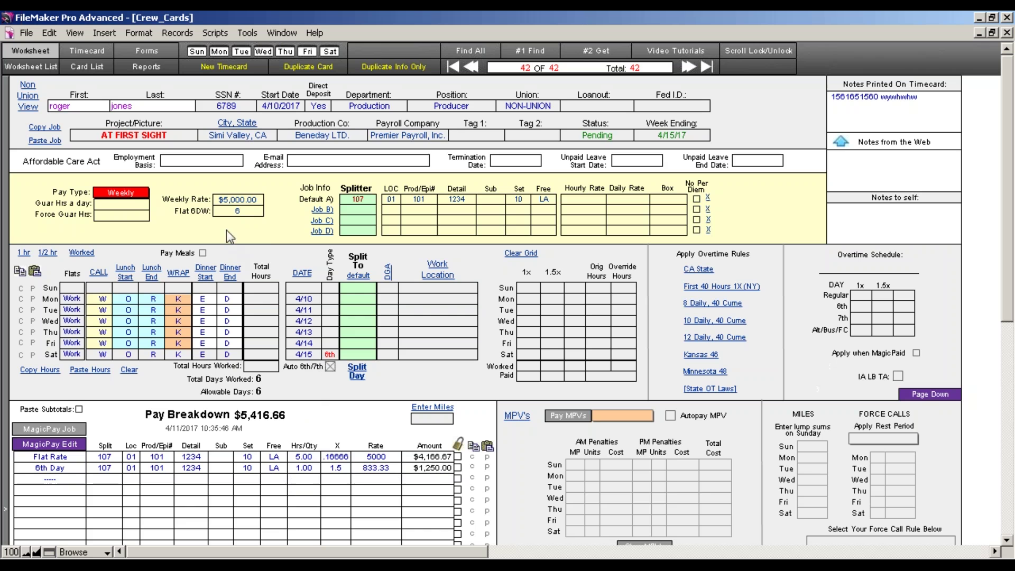
Clear Flat 6DW and recalculate twice, giving $5,000.00 flat plus a $1,500.00 sixth day
{"action": "left_click", "coordinate": [246, 214]}
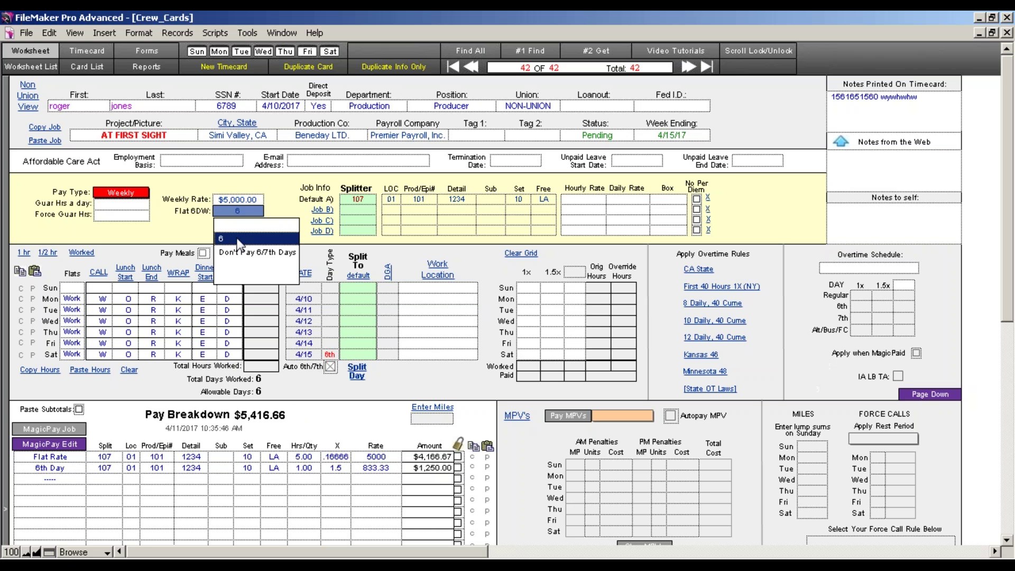
{"action": "left_click", "coordinate": [238, 228]}
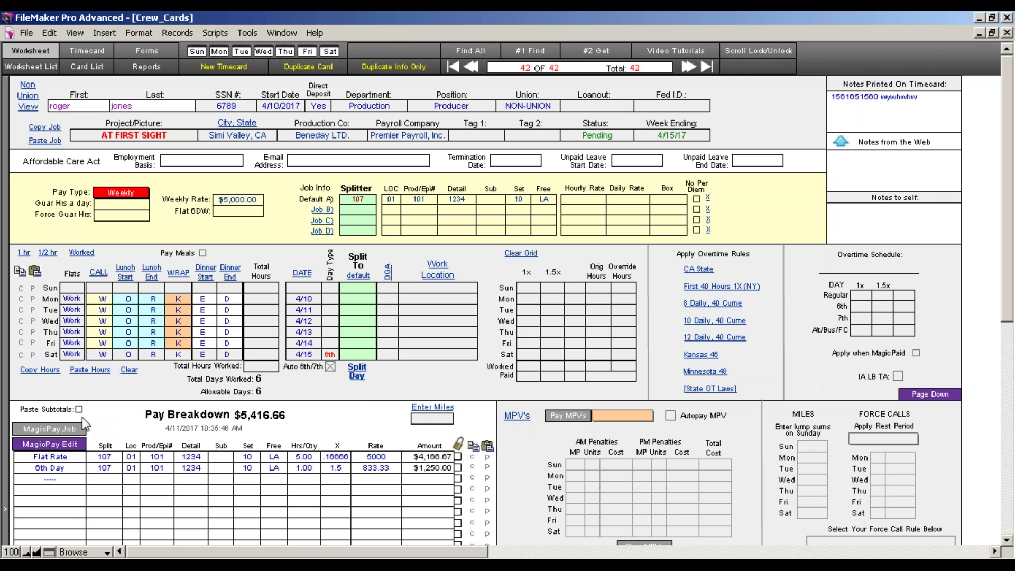
{"action": "left_click", "coordinate": [81, 427]}
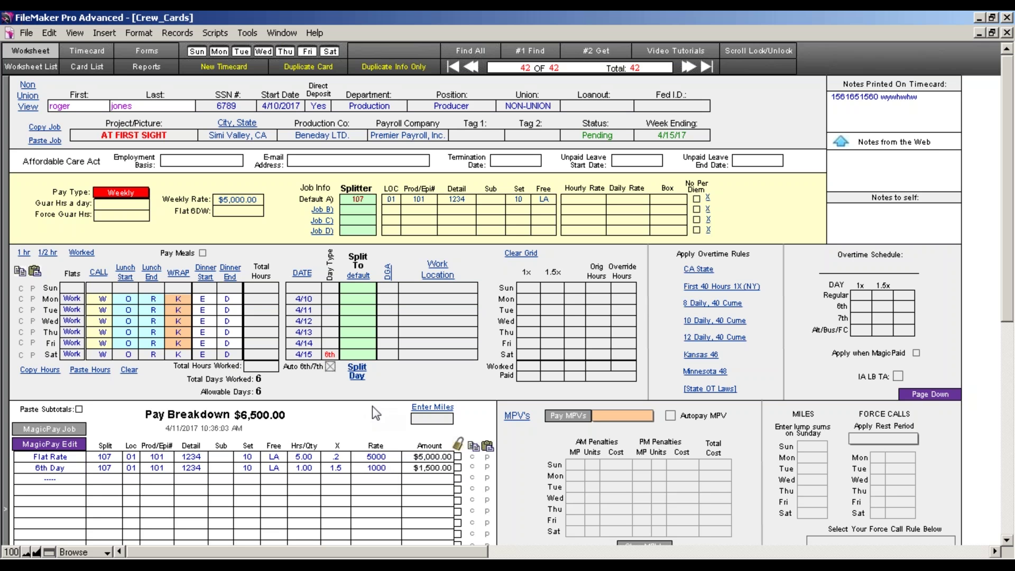
{"action": "left_click", "coordinate": [58, 430]}
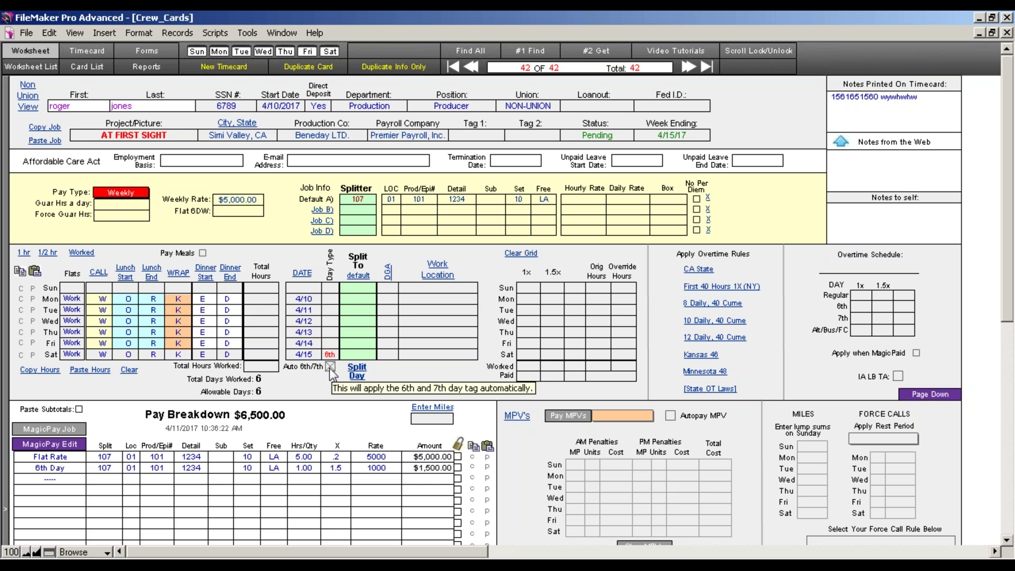
Turn off Auto 6th/7th, leave 4/15 untagged, and keep Saturday as a Work day
{"action": "left_click", "coordinate": [329, 367]}
{"action": "left_click", "coordinate": [329, 354]}
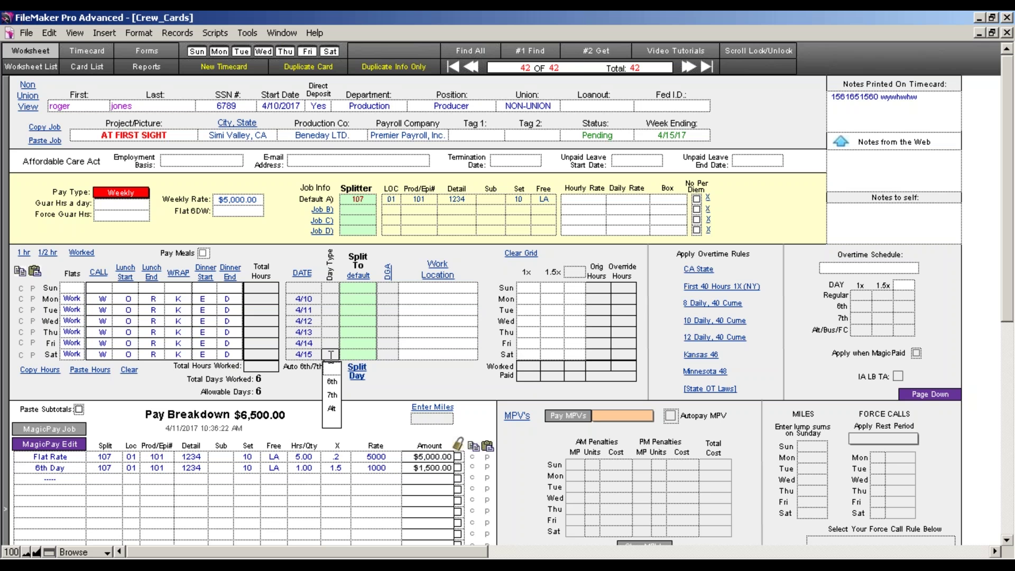
{"action": "left_click", "coordinate": [331, 378]}
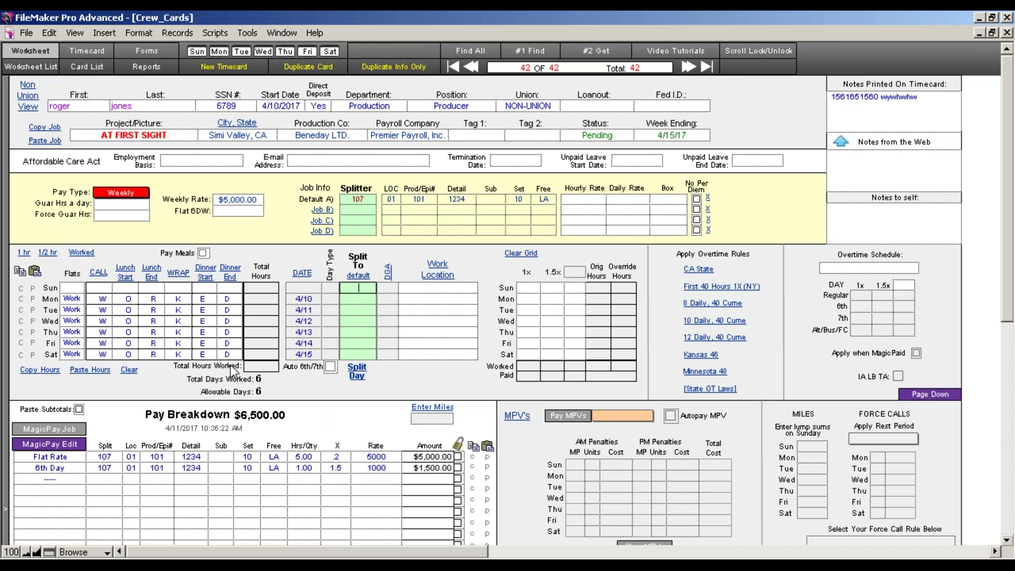
{"action": "left_click", "coordinate": [72, 354]}
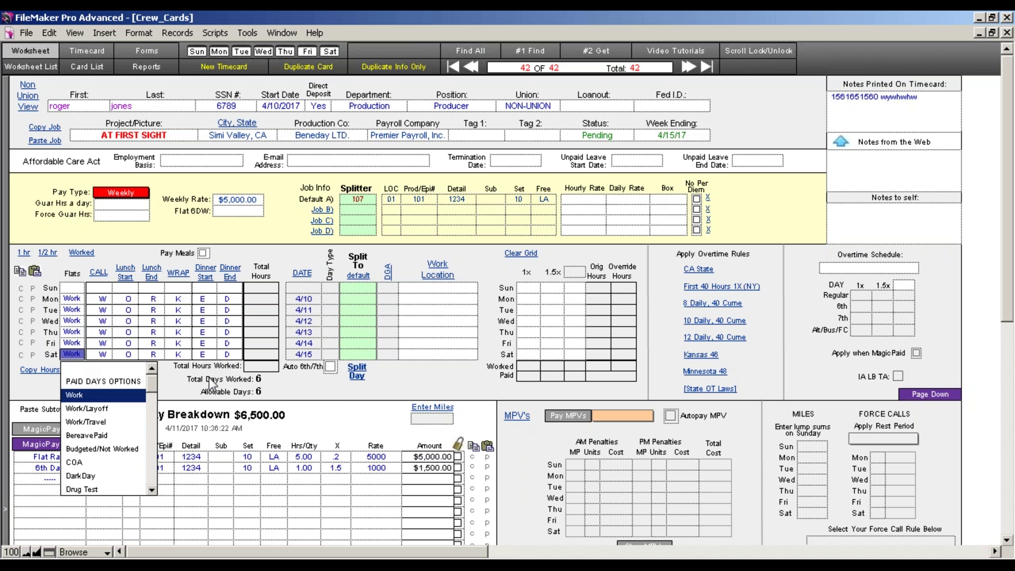
{"action": "left_click", "coordinate": [307, 387]}
Blank Monday, mark Sunday as Work tagged 6th, and recalculate the pay
{"action": "left_click", "coordinate": [73, 302]}
{"action": "left_click", "coordinate": [74, 318]}
{"action": "left_click", "coordinate": [78, 288]}
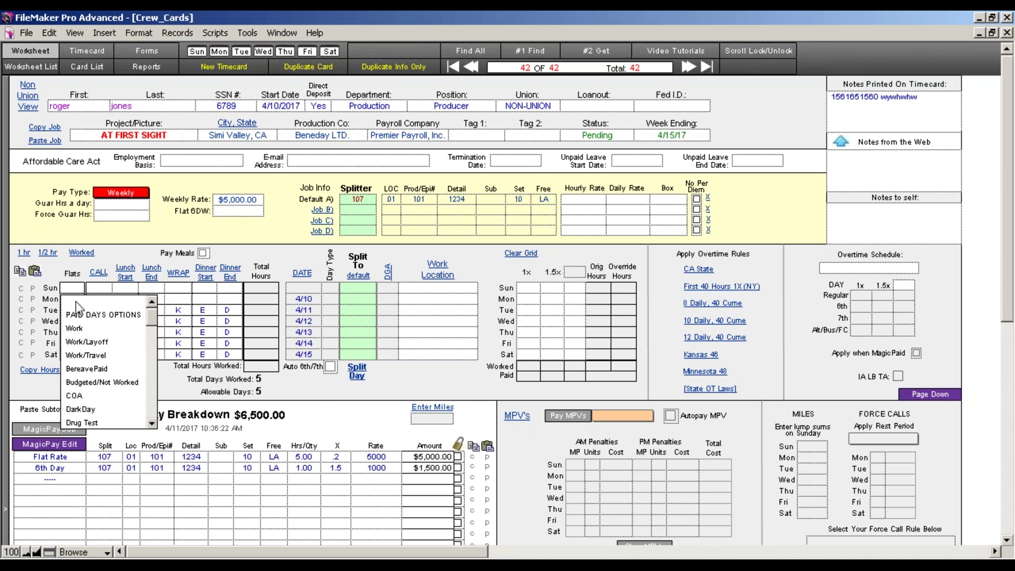
{"action": "left_click", "coordinate": [75, 328]}
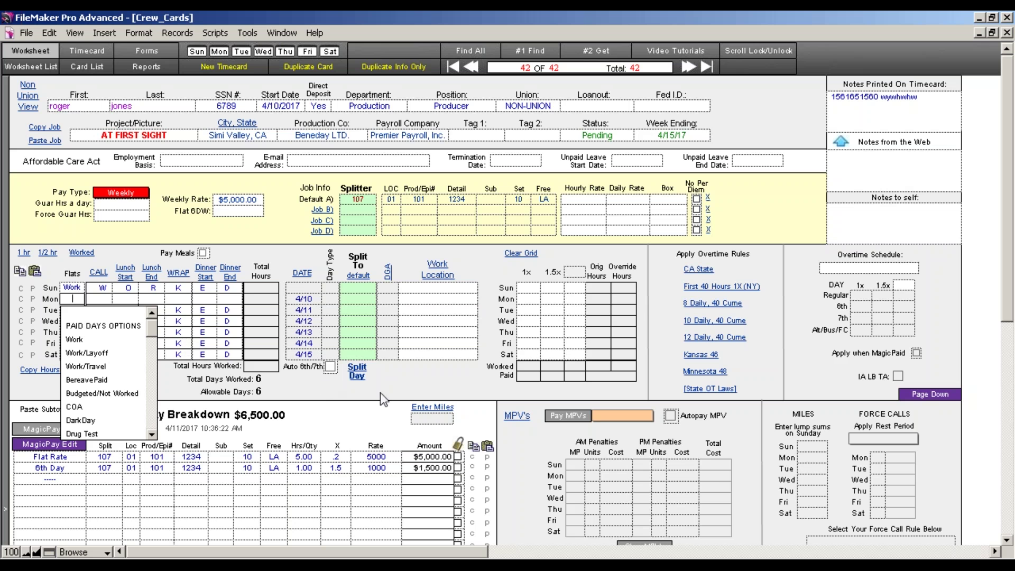
{"action": "left_click", "coordinate": [385, 390]}
{"action": "left_click", "coordinate": [328, 289]}
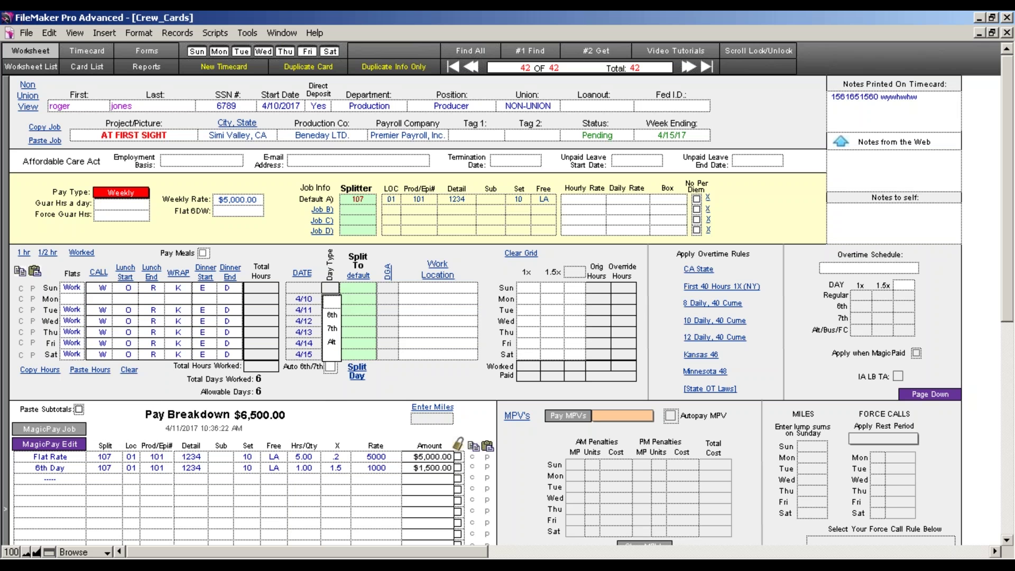
{"action": "left_click", "coordinate": [329, 315]}
{"action": "left_click", "coordinate": [373, 386]}
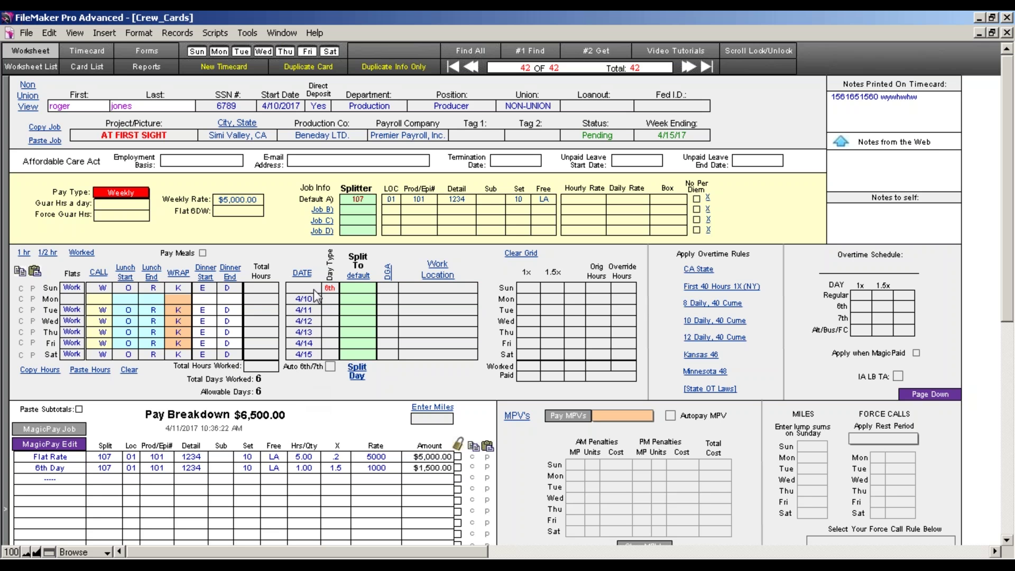
{"action": "left_click", "coordinate": [90, 425]}
Change the pay type to Daily with a default daily rate of 1000
{"action": "left_click", "coordinate": [142, 190]}
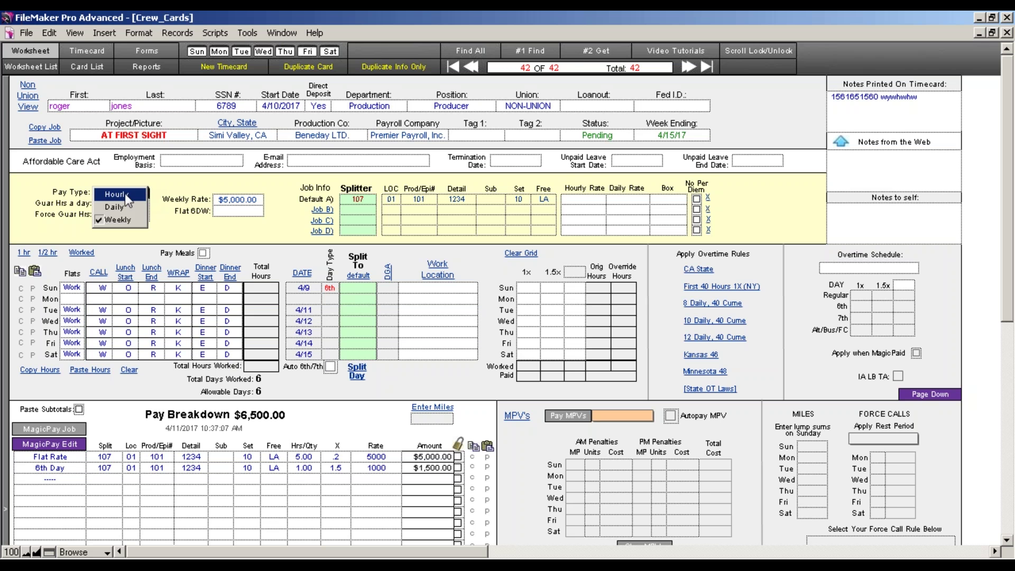
{"action": "left_click", "coordinate": [124, 207]}
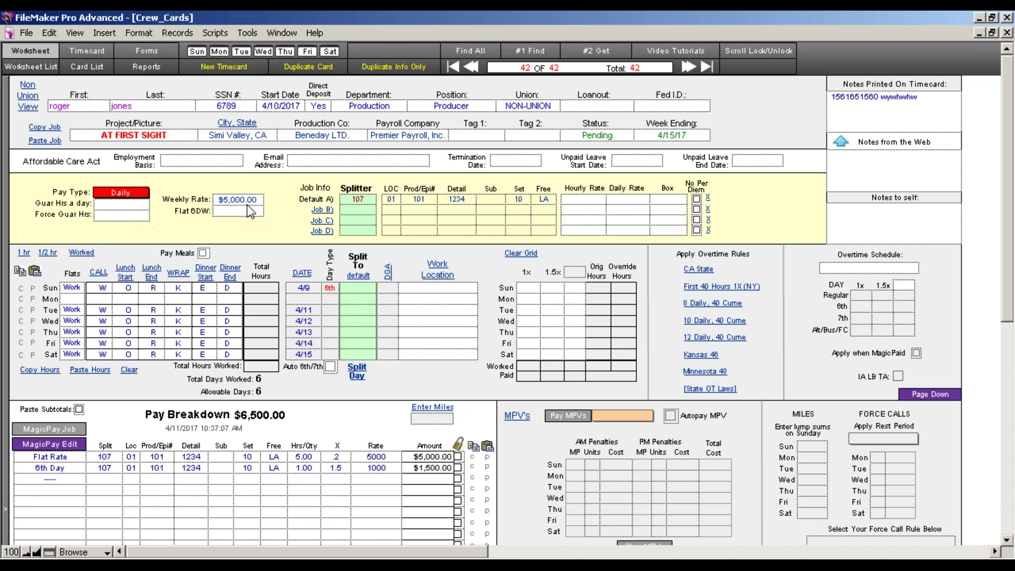
{"action": "left_click", "coordinate": [627, 200]}
{"action": "type", "text": "1000"}
Add a second job line with the splitter name 6th
{"action": "left_click", "coordinate": [360, 209]}
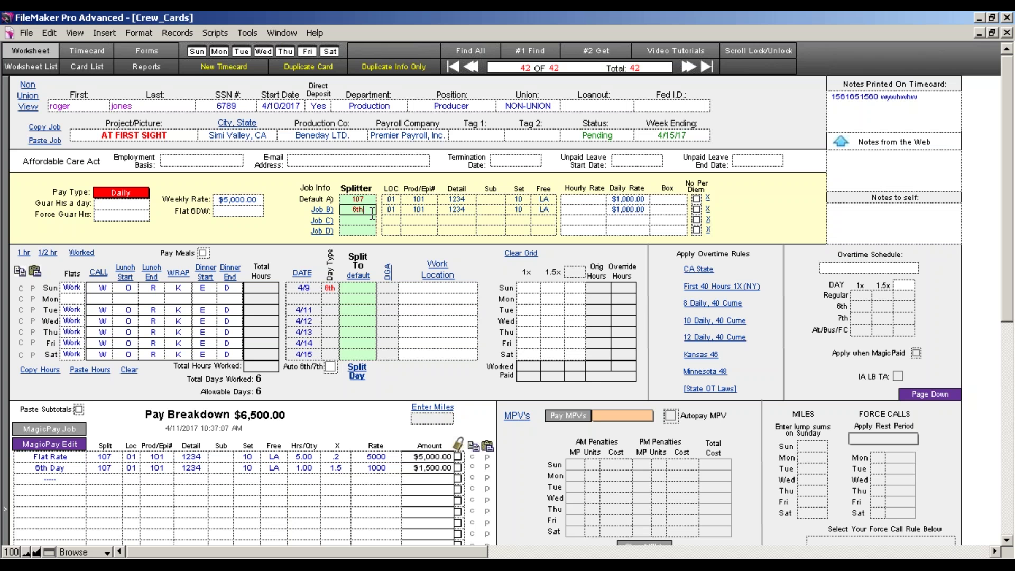
{"action": "type", "text": "day"}
{"action": "key", "text": "BackSpace"}
{"action": "key", "text": "BackSpace"}
{"action": "key", "text": "BackSpace"}
{"action": "key", "text": "BackSpace"}
{"action": "type", "text": "D"}
{"action": "key", "text": "BackSpace"}
{"action": "key", "text": "BackSpace"}
{"action": "left_click", "coordinate": [391, 249]}
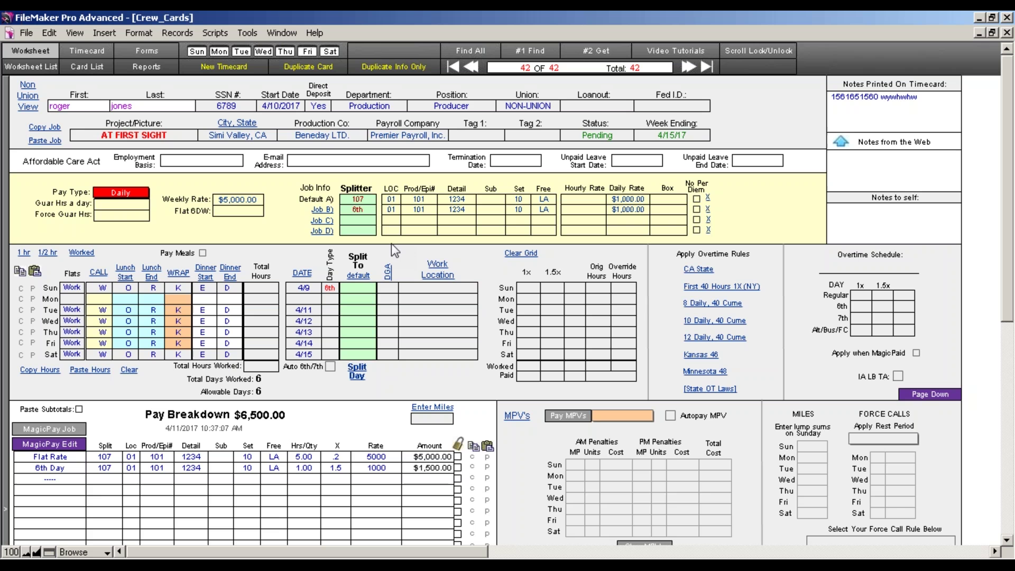
Assign Sunday's row to the 6th split
{"action": "left_click", "coordinate": [351, 208]}
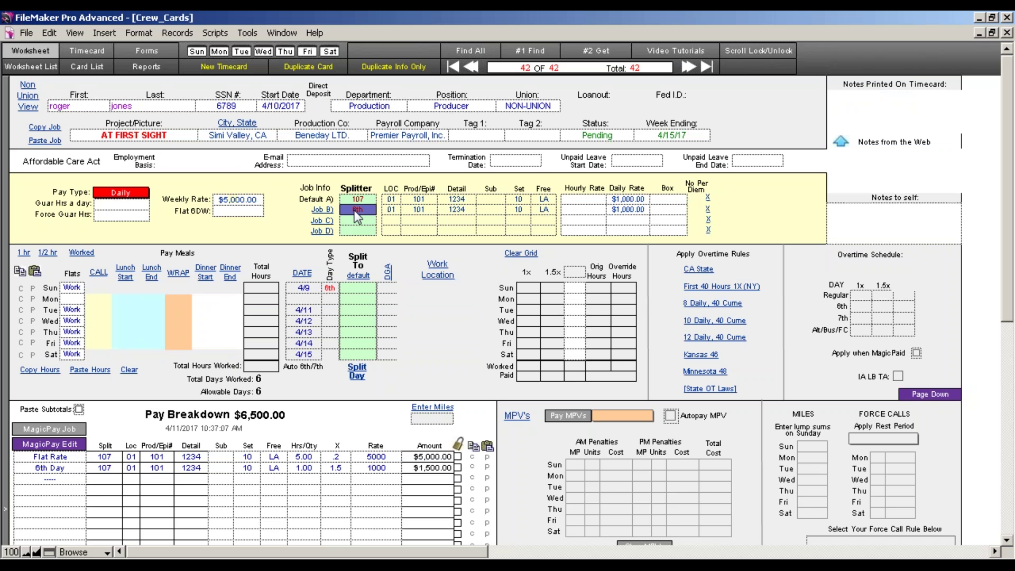
{"action": "double_click", "coordinate": [351, 209]}
{"action": "left_click_drag", "start_coordinate": [351, 209], "coordinate": [360, 288]}
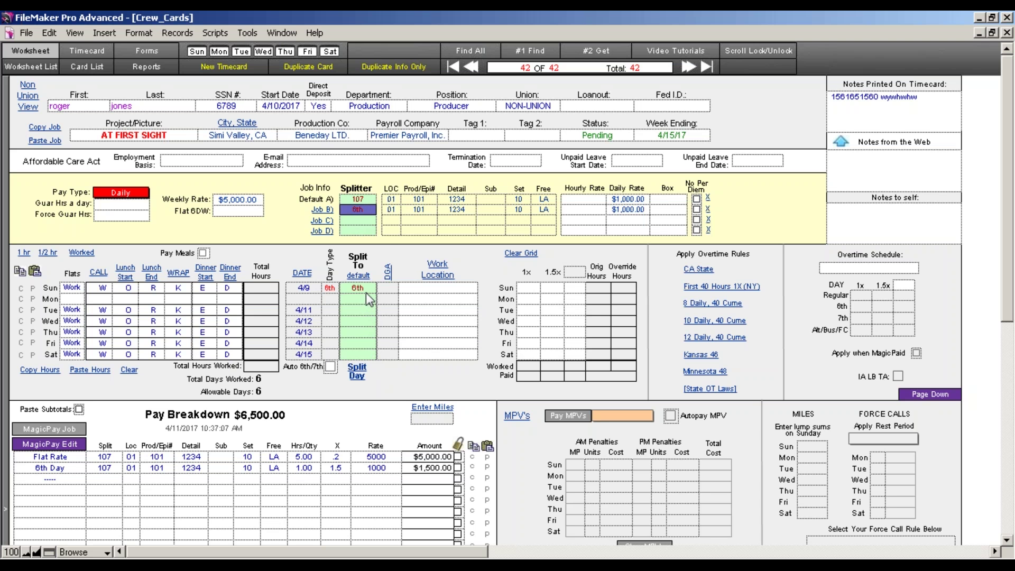
Keep job B's daily rate at $1,000.00, recalculate pay, and clear the hours grid
{"action": "left_click", "coordinate": [630, 209]}
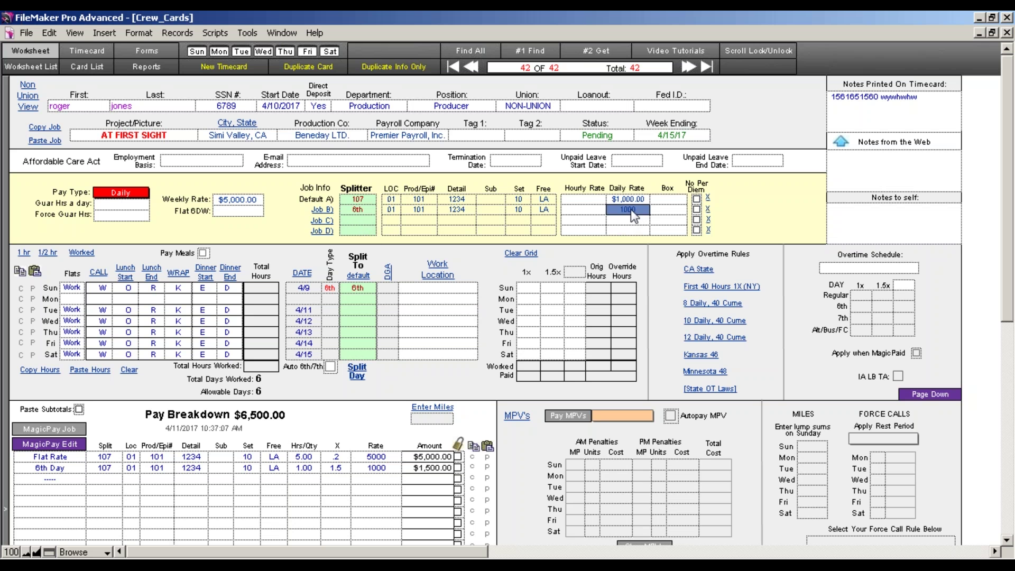
{"action": "type", "text": "1234"}
{"action": "left_click", "coordinate": [785, 267]}
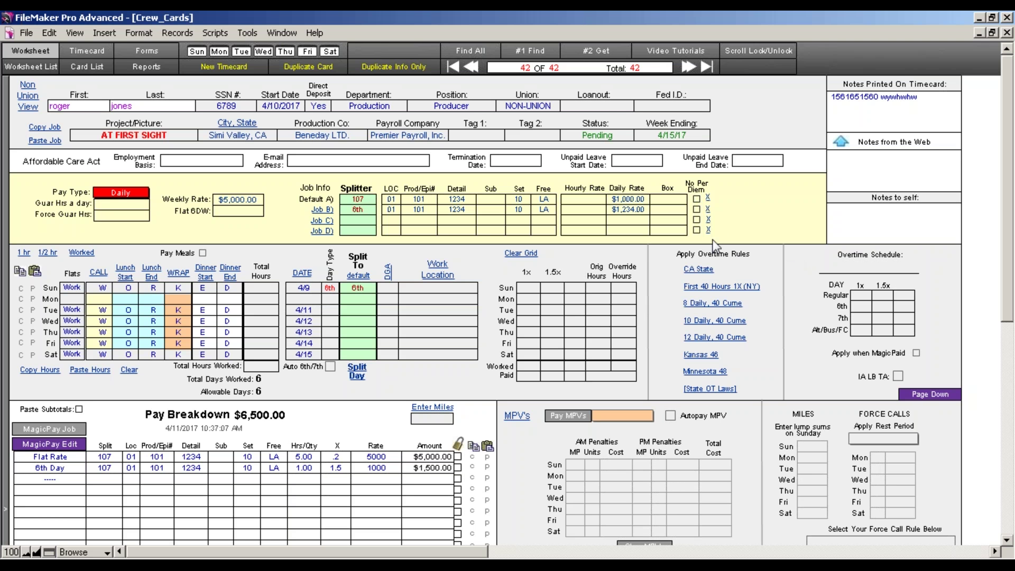
{"action": "left_click", "coordinate": [643, 208]}
{"action": "type", "text": "10"}
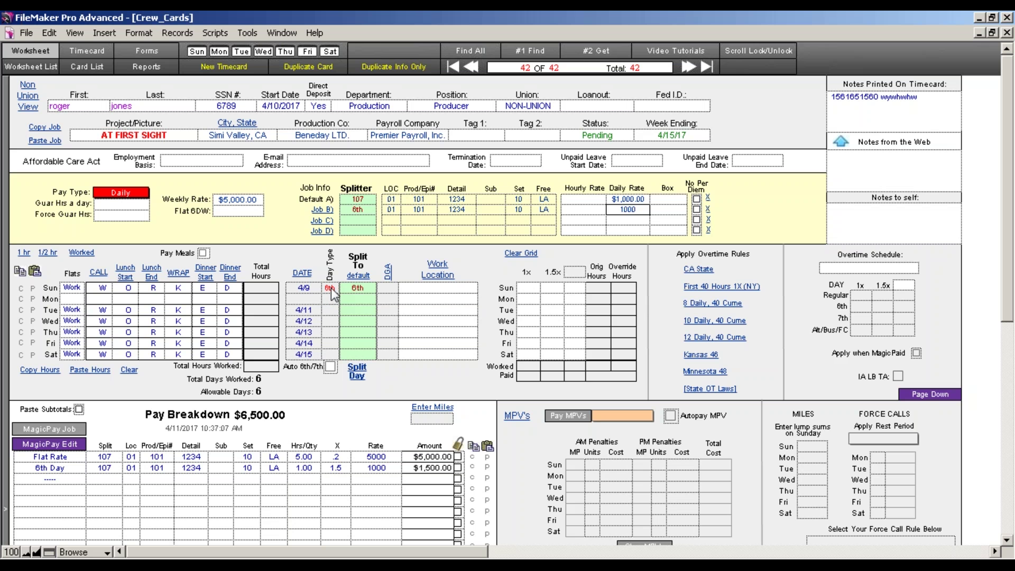
{"action": "left_click", "coordinate": [406, 380]}
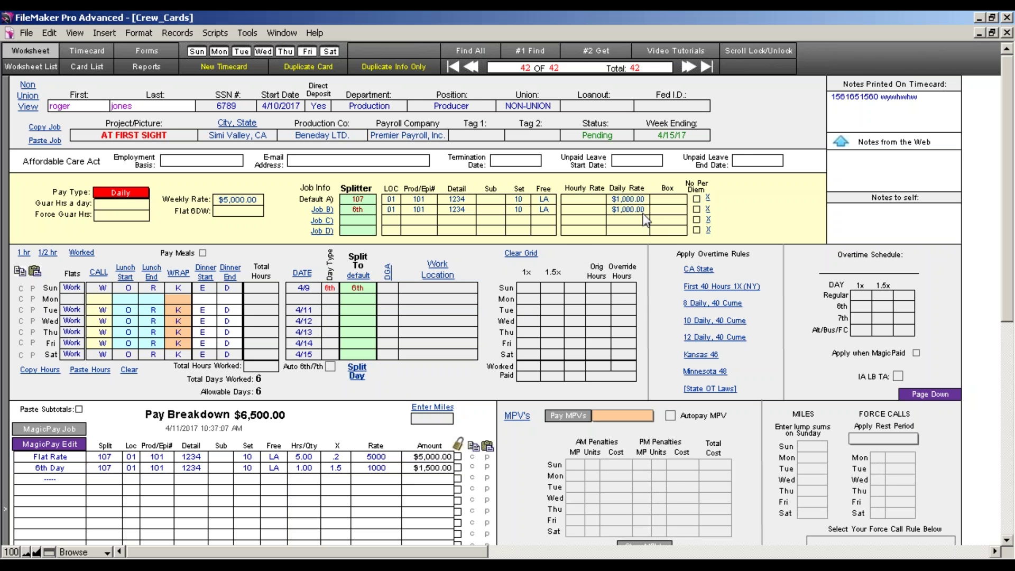
{"action": "left_click", "coordinate": [61, 429]}
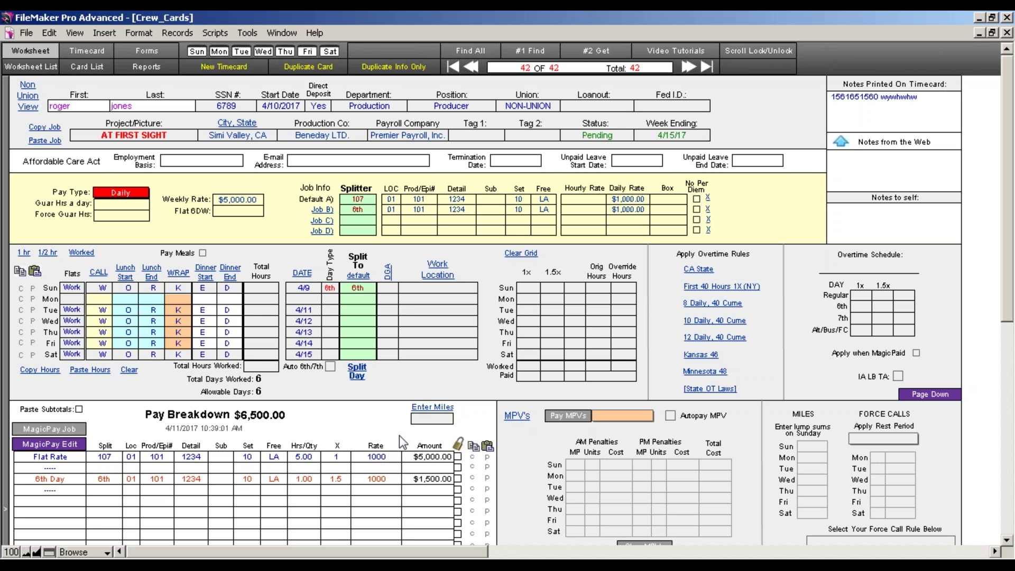
{"action": "left_click", "coordinate": [129, 370]}
Fill Monday–Friday as worked days, enter episode 108, and name the splits EP7 and EP8
{"action": "left_click", "coordinate": [82, 253]}
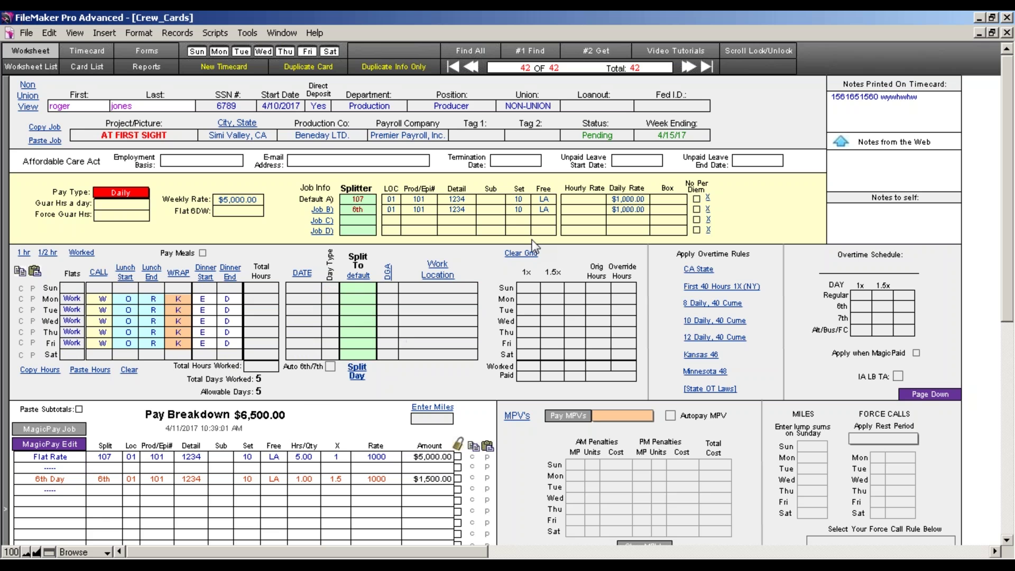
{"action": "left_click", "coordinate": [364, 209]}
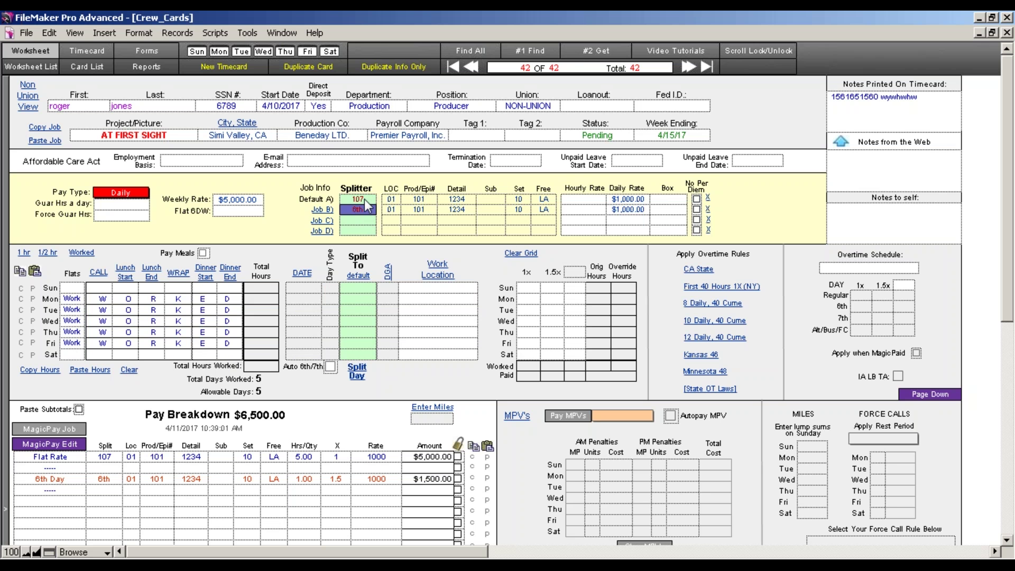
{"action": "type", "text": "108"}
{"action": "left_click", "coordinate": [427, 199]}
{"action": "type", "text": "107108"}
{"action": "left_click", "coordinate": [369, 211]}
{"action": "type", "text": "EP8"}
{"action": "left_click", "coordinate": [367, 199]}
{"action": "type", "text": "EP7"}
Assign Friday to EP8, give job B $1,234 daily, Set 11, Free SF, and recalculate to $5,234.00
{"action": "double_click", "coordinate": [365, 212]}
{"action": "left_click_drag", "start_coordinate": [364, 211], "coordinate": [363, 341]}
{"action": "left_click", "coordinate": [633, 211]}
{"action": "type", "text": "1234"}
{"action": "left_click", "coordinate": [518, 211]}
{"action": "type", "text": "11"}
{"action": "left_click", "coordinate": [546, 214]}
{"action": "type", "text": "SF"}
{"action": "left_click", "coordinate": [482, 256]}
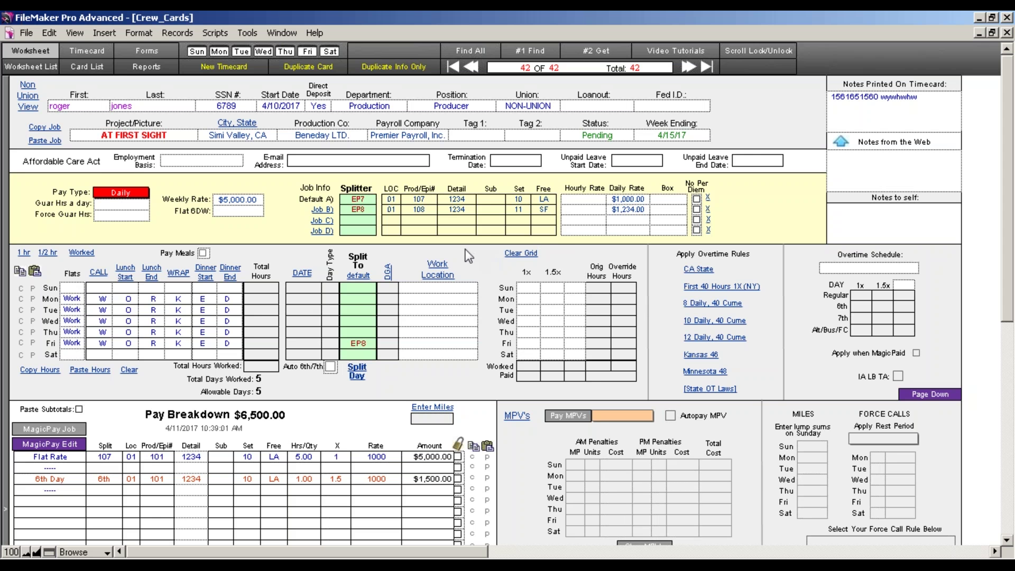
{"action": "left_click", "coordinate": [74, 429]}
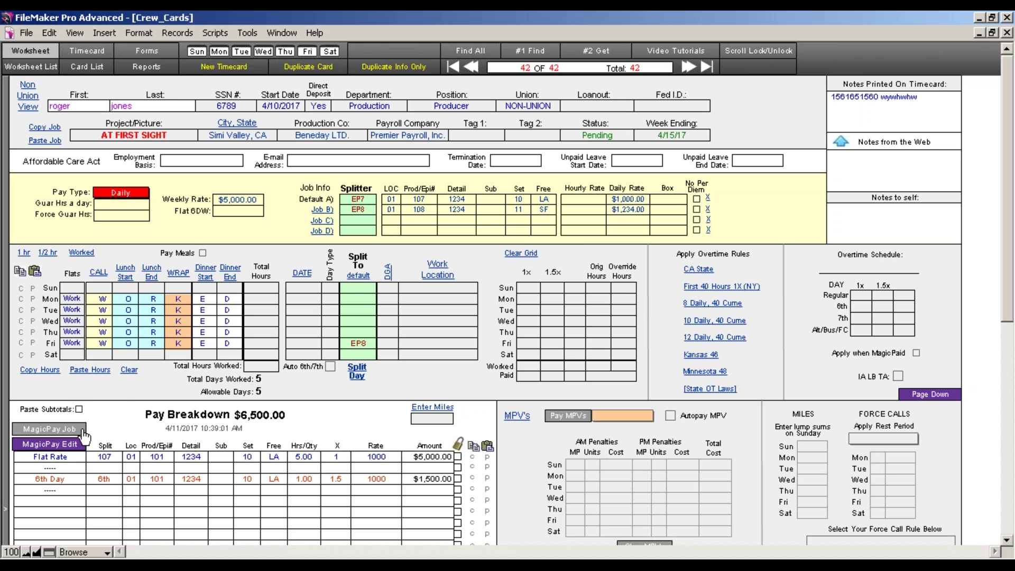
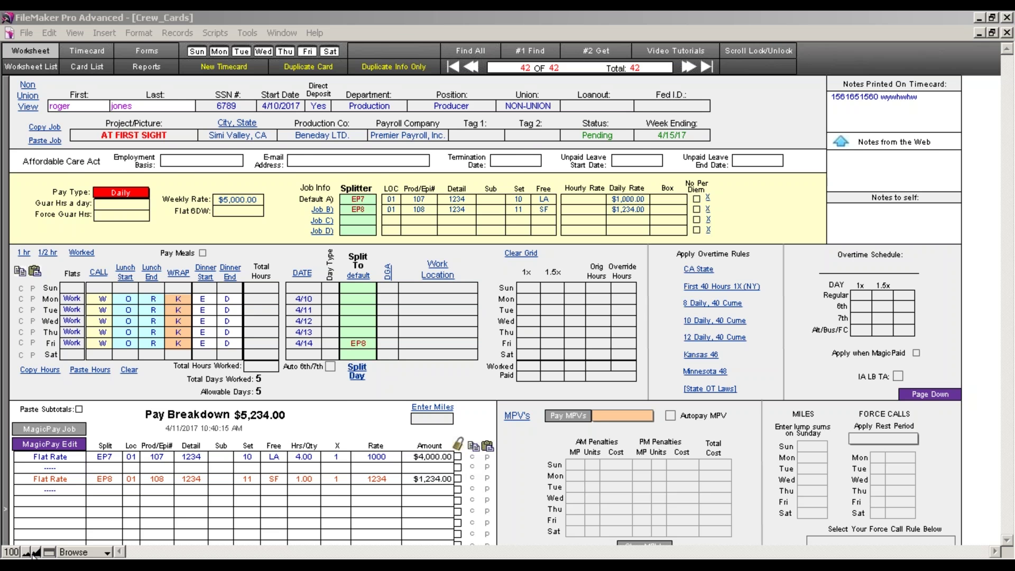
Toggle the layout zoom between 75% and 100%
{"action": "left_click", "coordinate": [31, 552]}
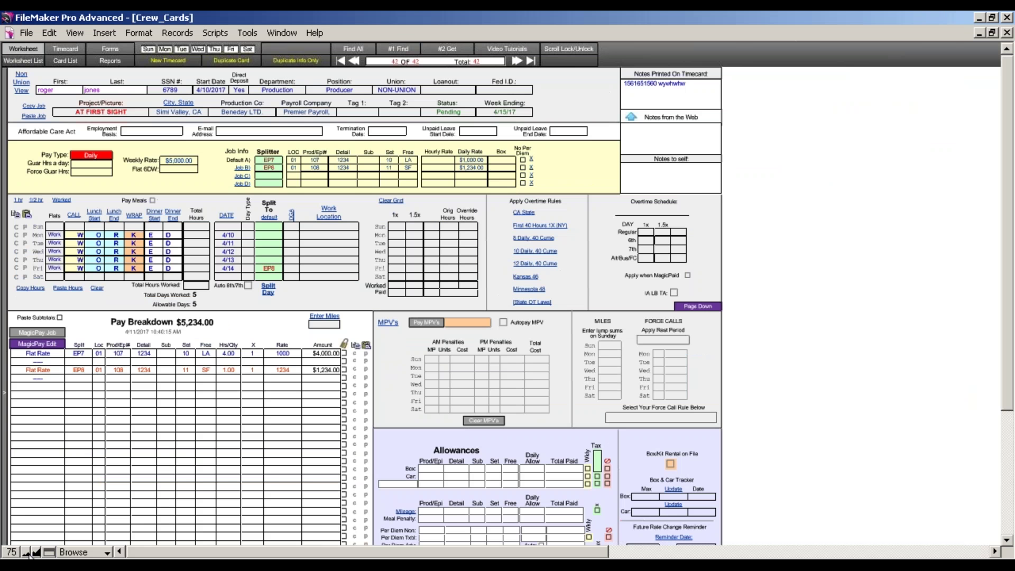
{"action": "left_click", "coordinate": [37, 552]}
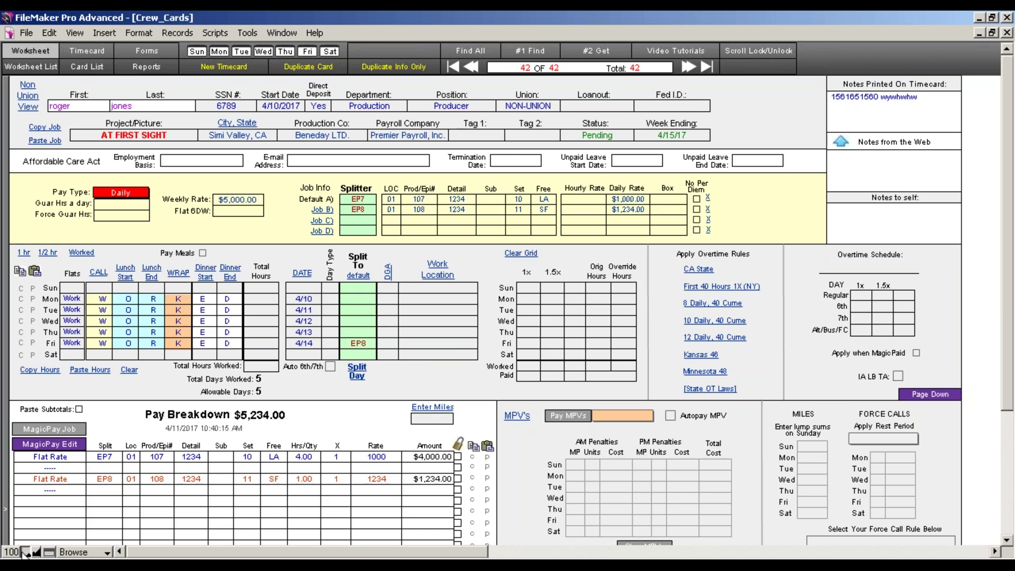
{"action": "left_click", "coordinate": [26, 552]}
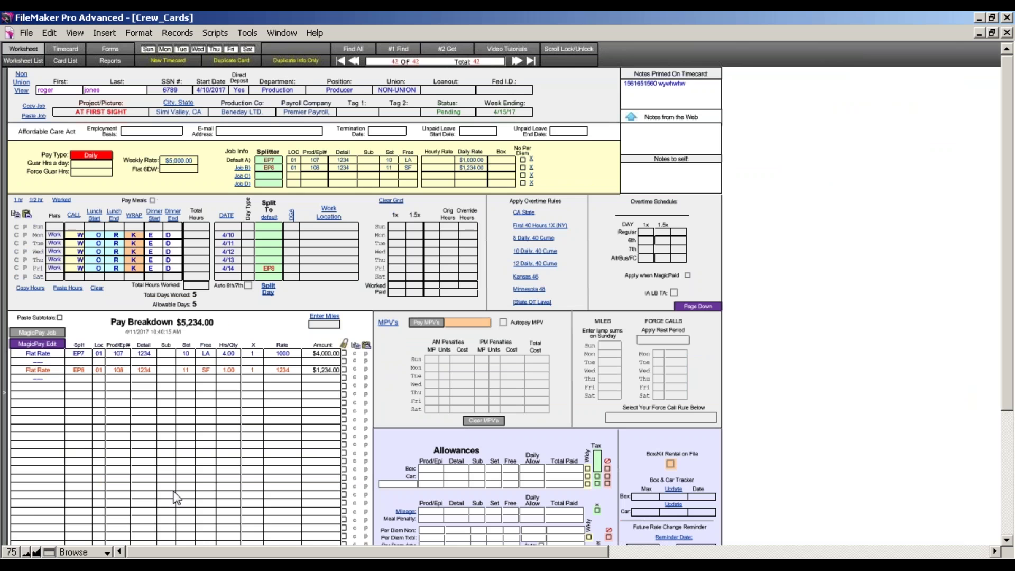
{"action": "left_click", "coordinate": [36, 551]}
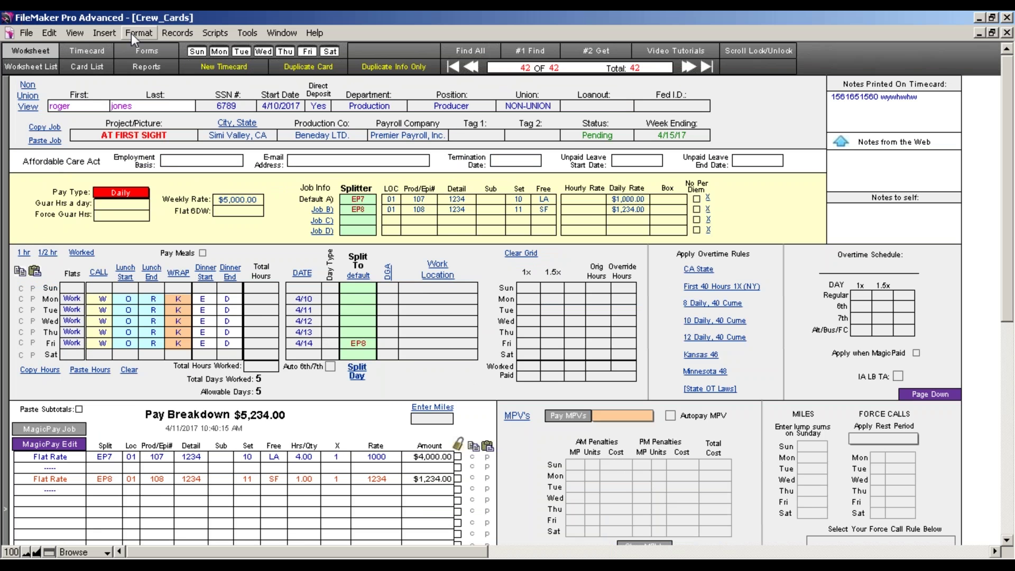
Review the application preferences and close them without saving any change
{"action": "left_click", "coordinate": [75, 33]}
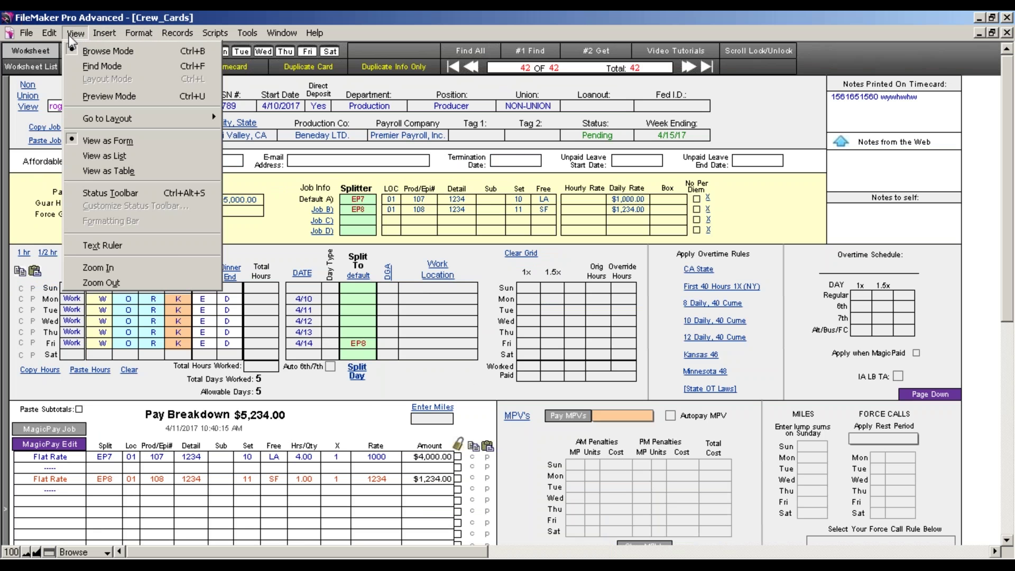
{"action": "mouse_move", "coordinate": [52, 35]}
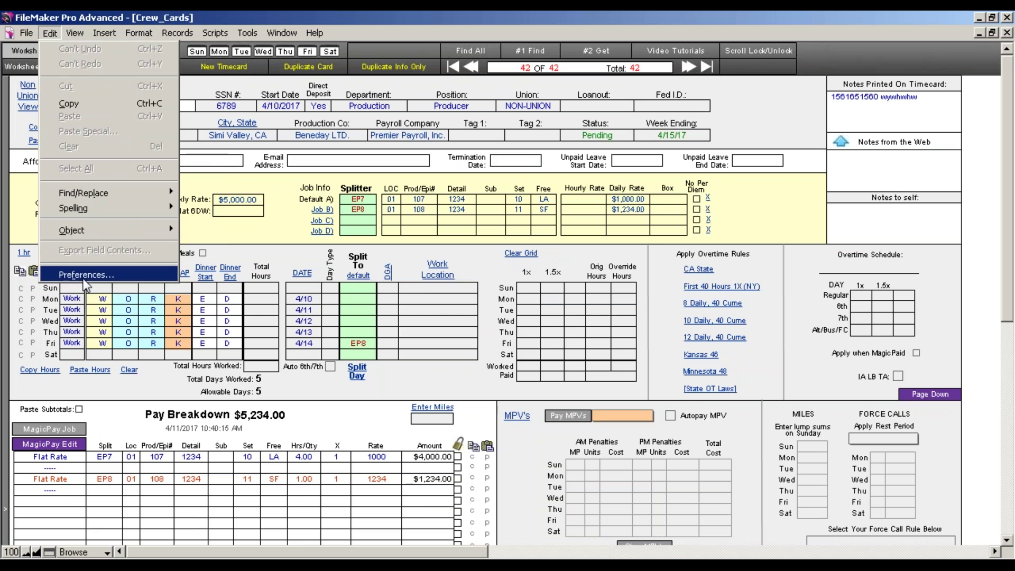
{"action": "left_click", "coordinate": [86, 274]}
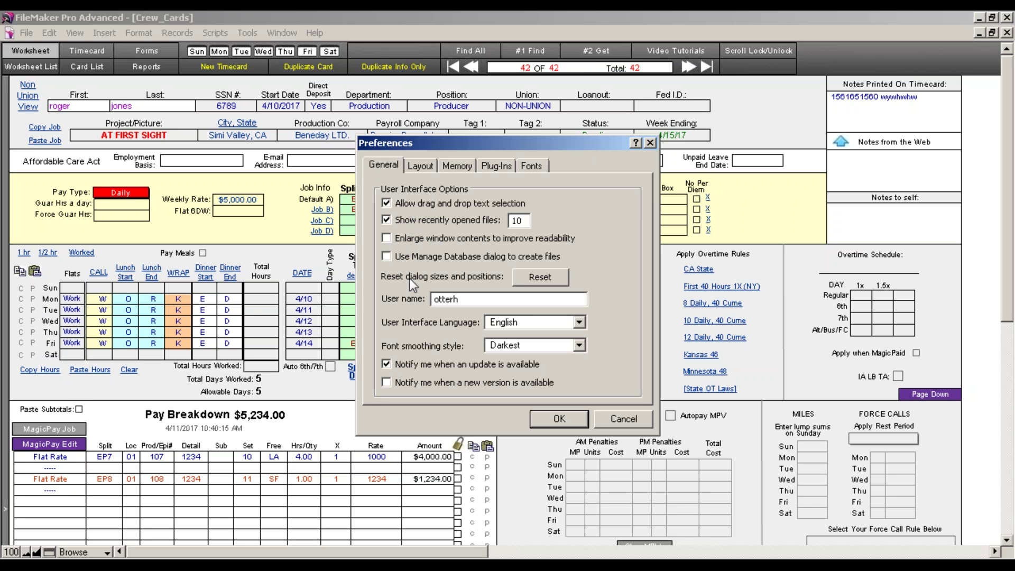
{"action": "left_click_drag", "start_coordinate": [475, 299], "coordinate": [414, 299]}
{"action": "left_click", "coordinate": [616, 419]}
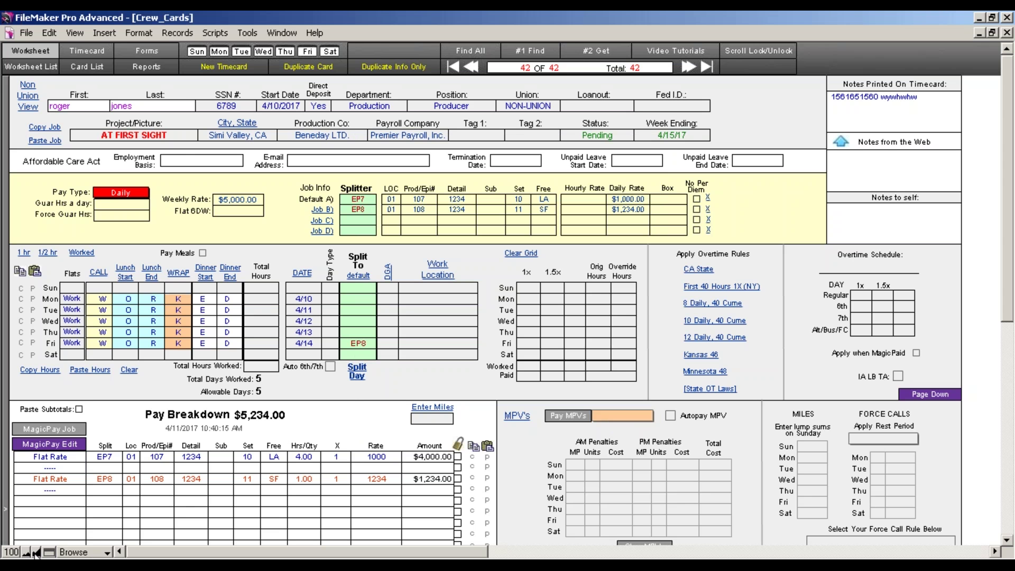
Wipe the grid's work days, dates and totals with Clear, leaving only Friday's EP8 split
{"action": "left_click", "coordinate": [48, 34]}
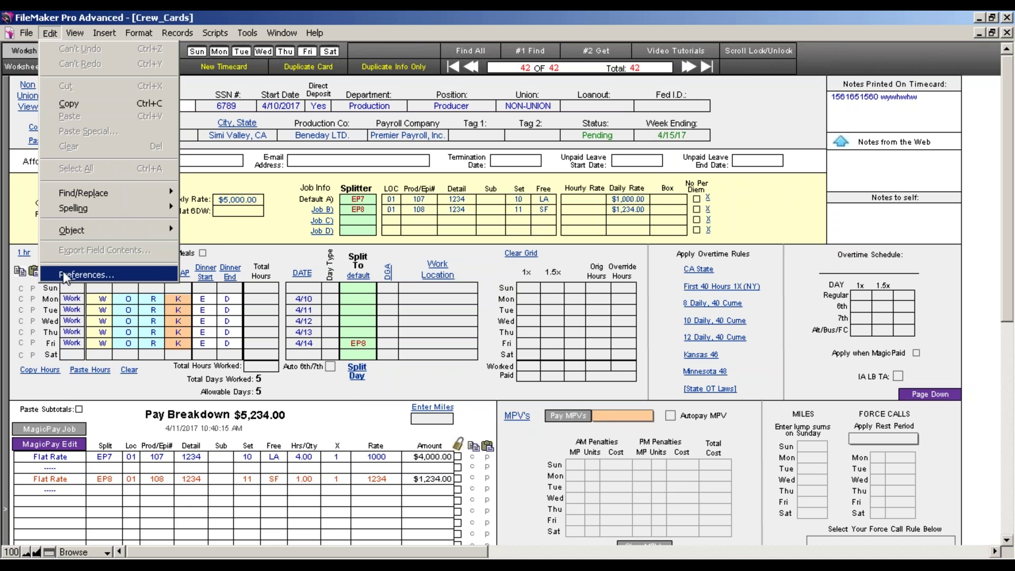
{"action": "left_click", "coordinate": [220, 244]}
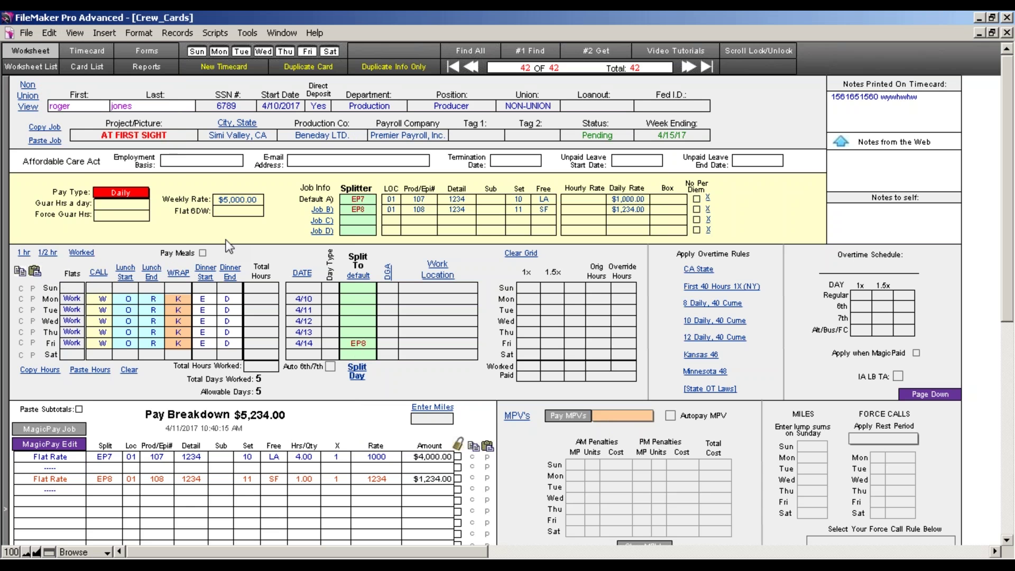
{"action": "left_click", "coordinate": [26, 552]}
{"action": "left_click", "coordinate": [28, 553]}
{"action": "left_click", "coordinate": [25, 553]}
{"action": "left_click", "coordinate": [33, 552]}
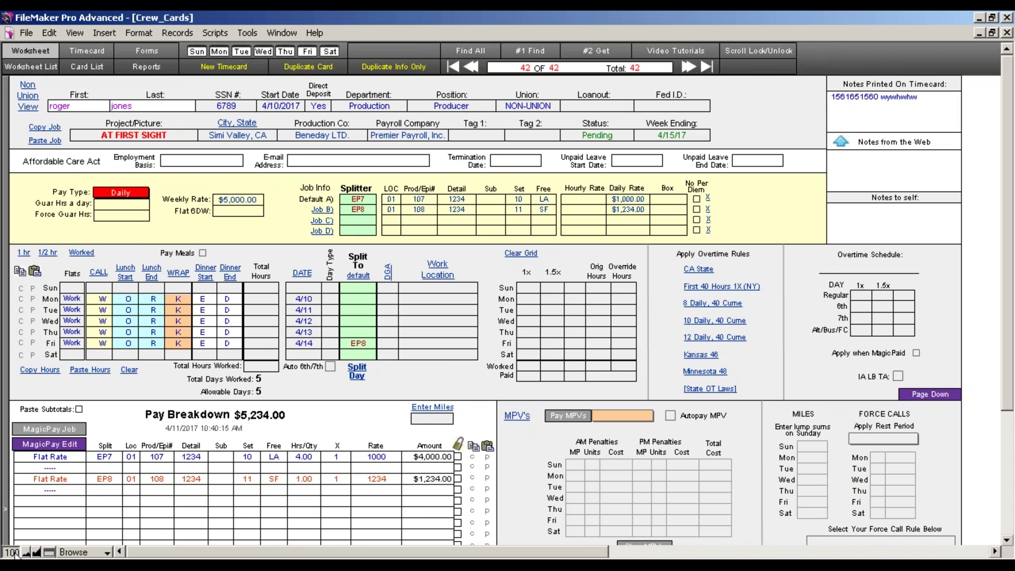
{"action": "left_click", "coordinate": [15, 552]}
{"action": "left_click", "coordinate": [14, 552]}
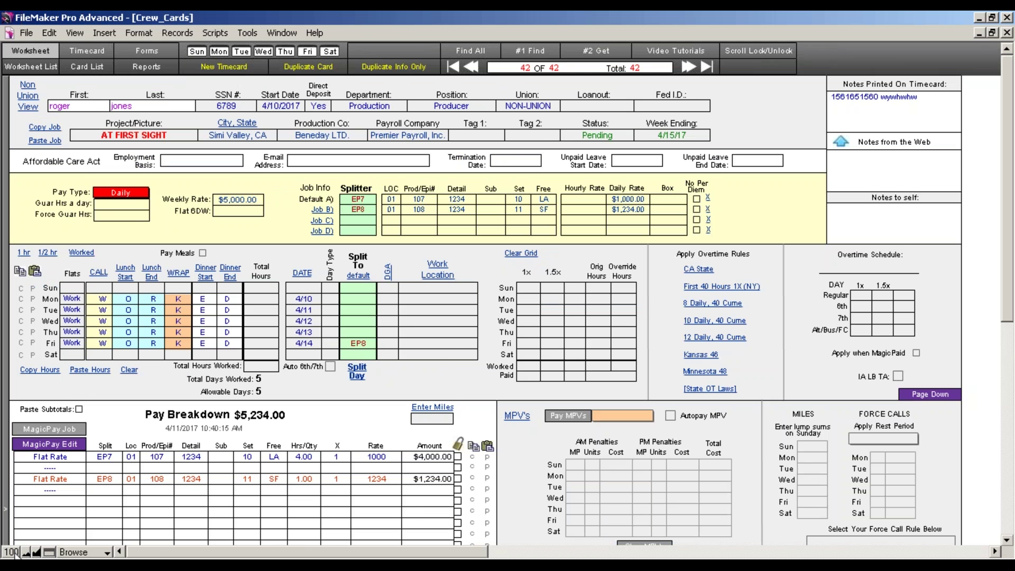
{"action": "left_click", "coordinate": [14, 552]}
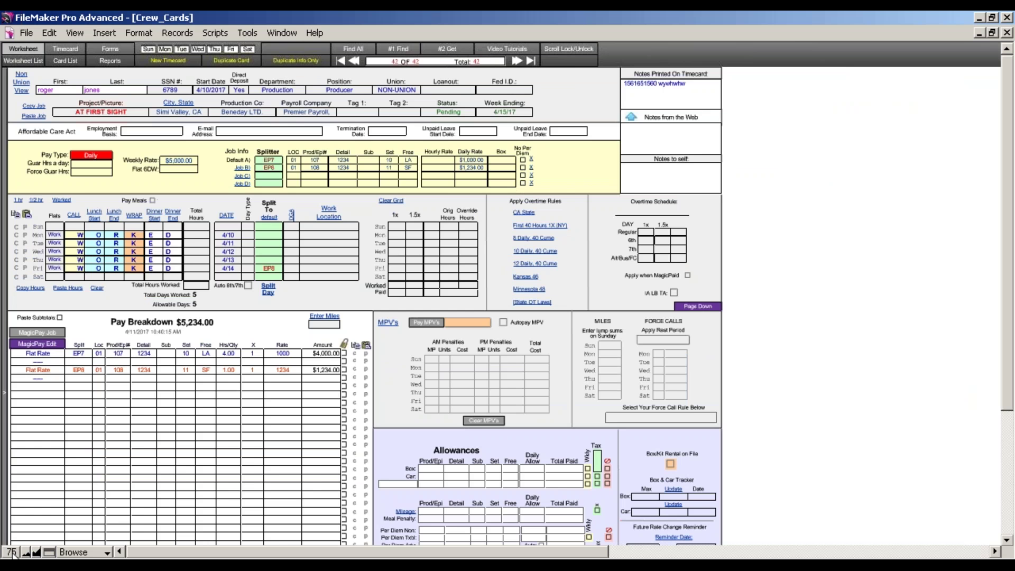
{"action": "left_click", "coordinate": [13, 552]}
{"action": "left_click", "coordinate": [13, 552]}
{"action": "left_click", "coordinate": [14, 552]}
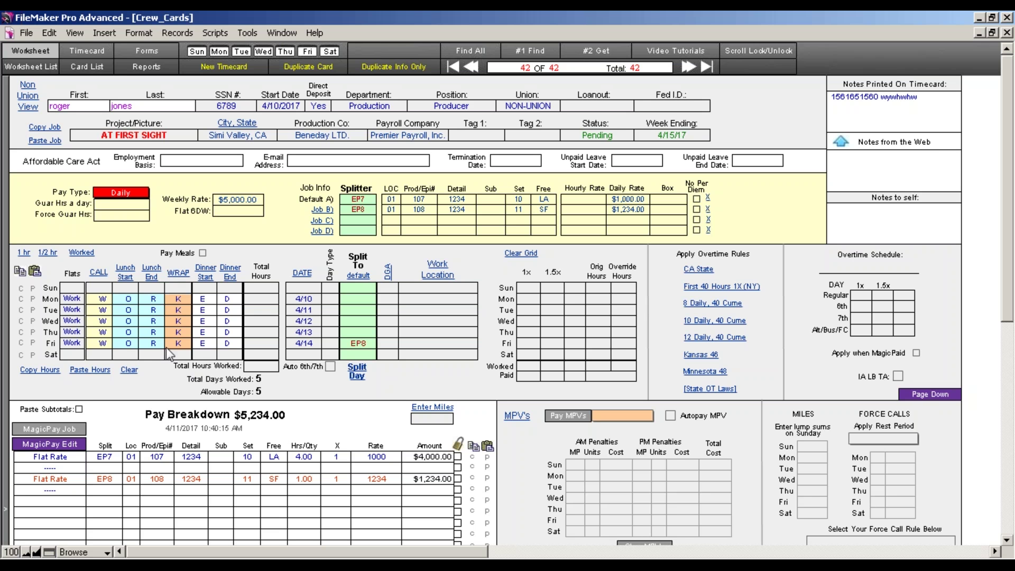
{"action": "left_click", "coordinate": [130, 371]}
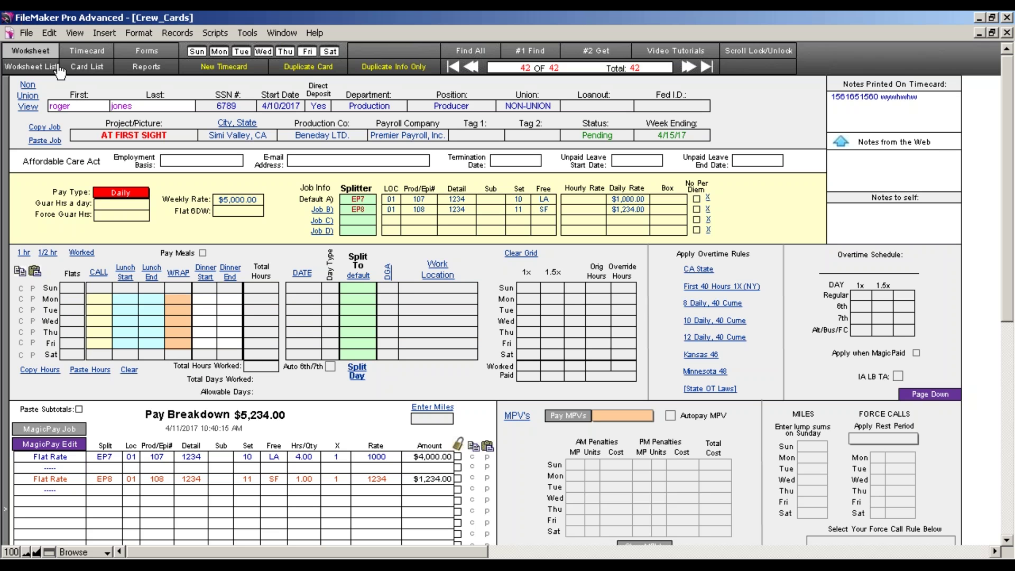
Step back a record and open the 3D Technician's Adventures Of Laura card from the Worksheet List
{"action": "left_click", "coordinate": [471, 66]}
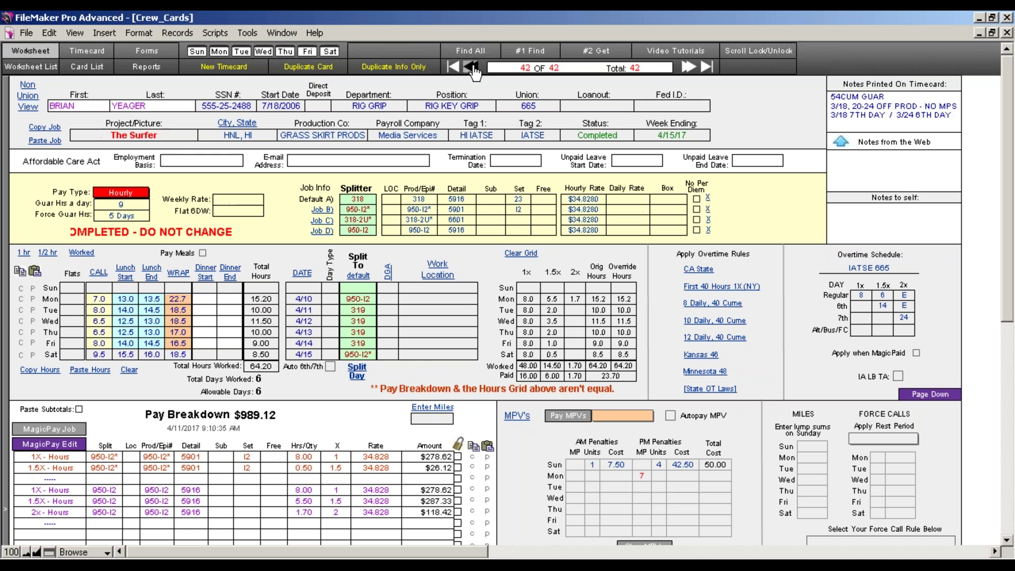
{"action": "left_click", "coordinate": [40, 67]}
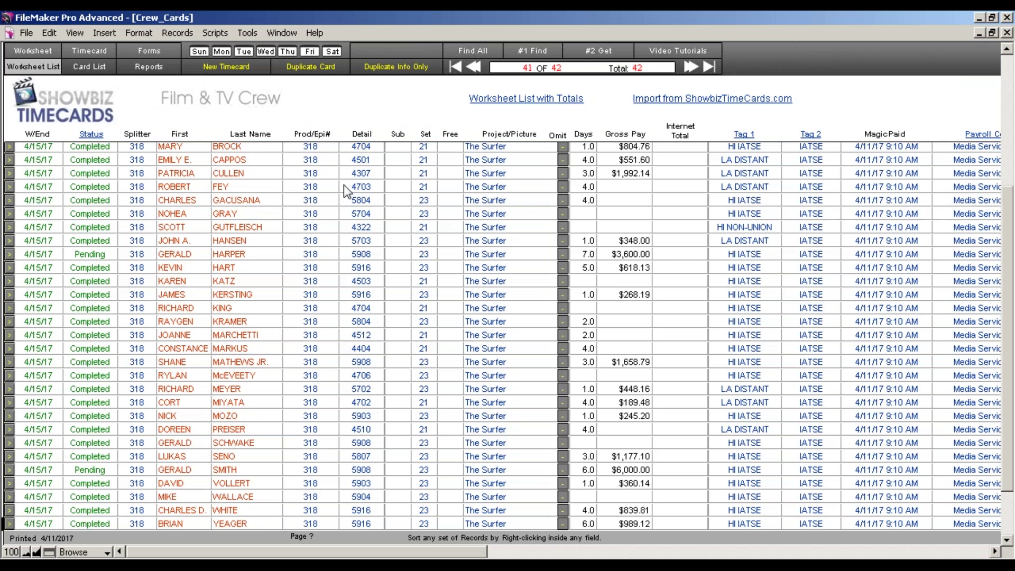
{"action": "left_click", "coordinate": [12, 149]}
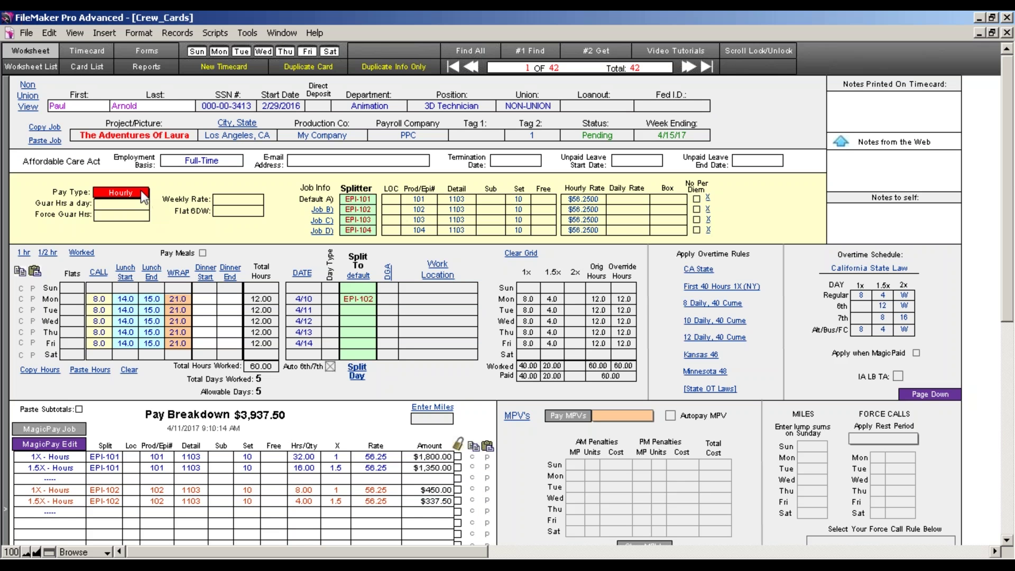
{"action": "mouse_move", "coordinate": [143, 196]}
Enter LOC codes 01, 02, 03 and 04 for Default A and jobs B–D, then commit
{"action": "left_click", "coordinate": [322, 231]}
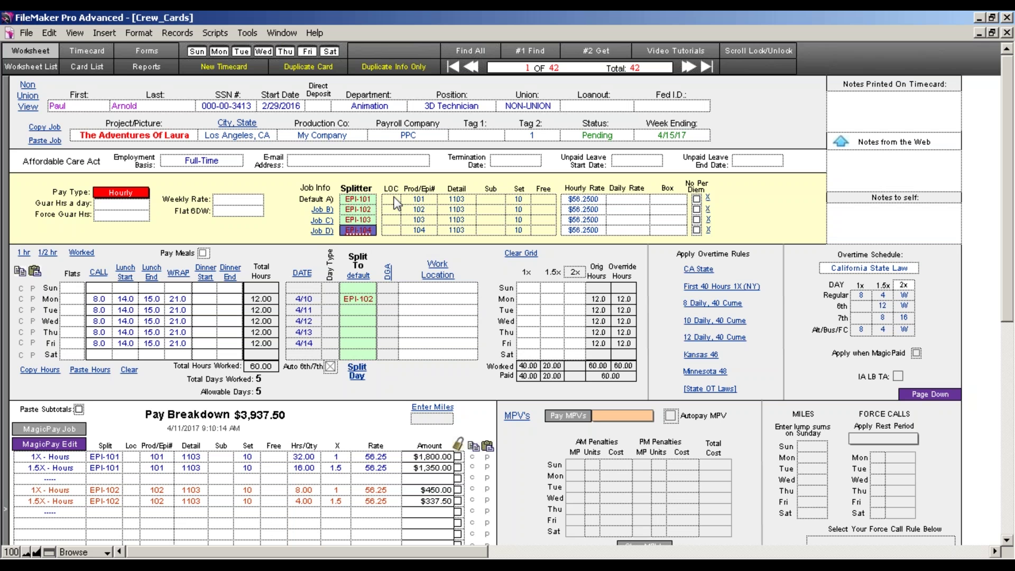
{"action": "left_click", "coordinate": [397, 200]}
{"action": "type", "text": "01"}
{"action": "left_click", "coordinate": [394, 210]}
{"action": "type", "text": "02"}
{"action": "left_click", "coordinate": [392, 219]}
{"action": "type", "text": "03"}
{"action": "left_click", "coordinate": [392, 230]}
{"action": "type", "text": "04"}
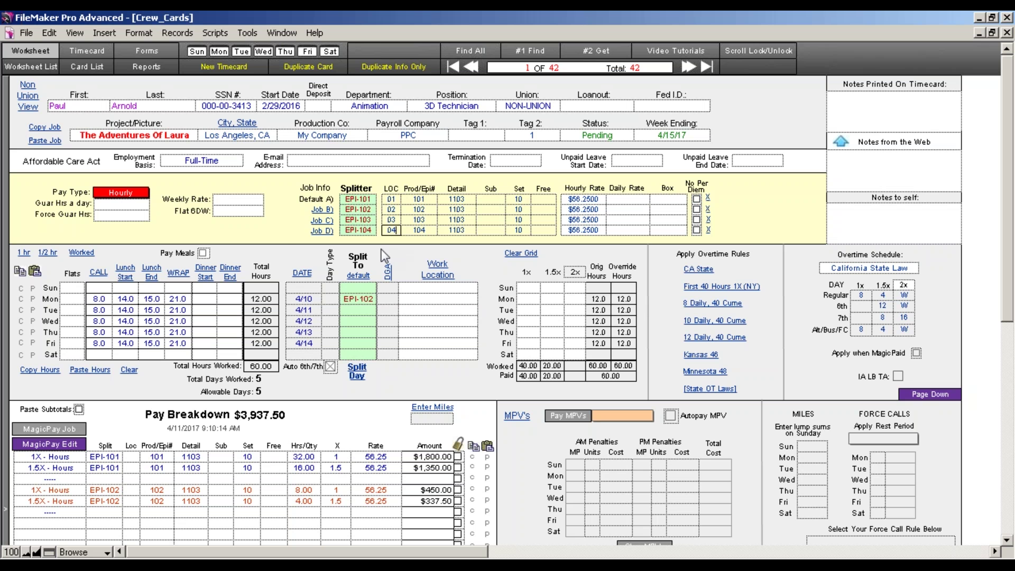
{"action": "left_click", "coordinate": [274, 240]}
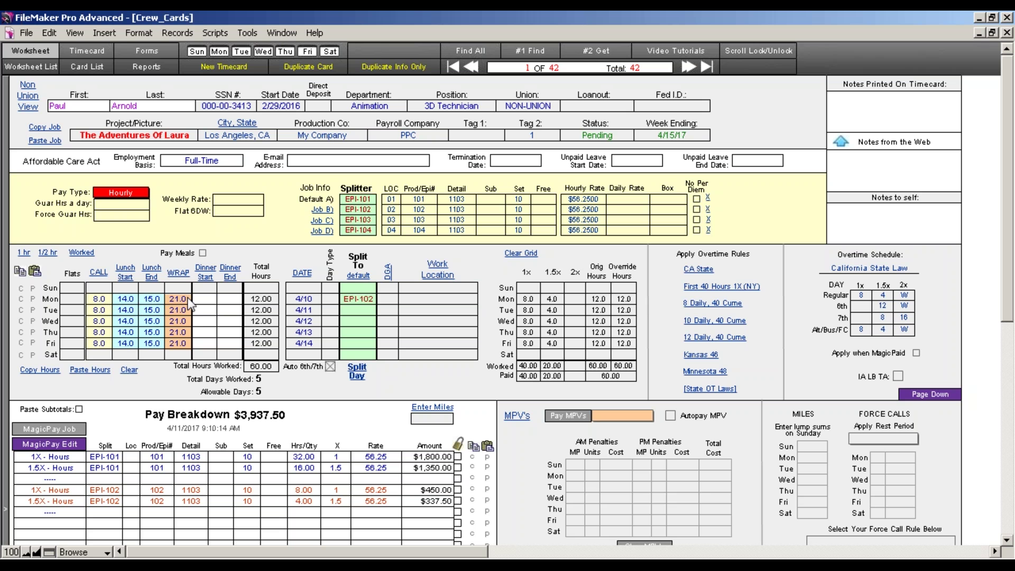
{"action": "left_click", "coordinate": [180, 344]}
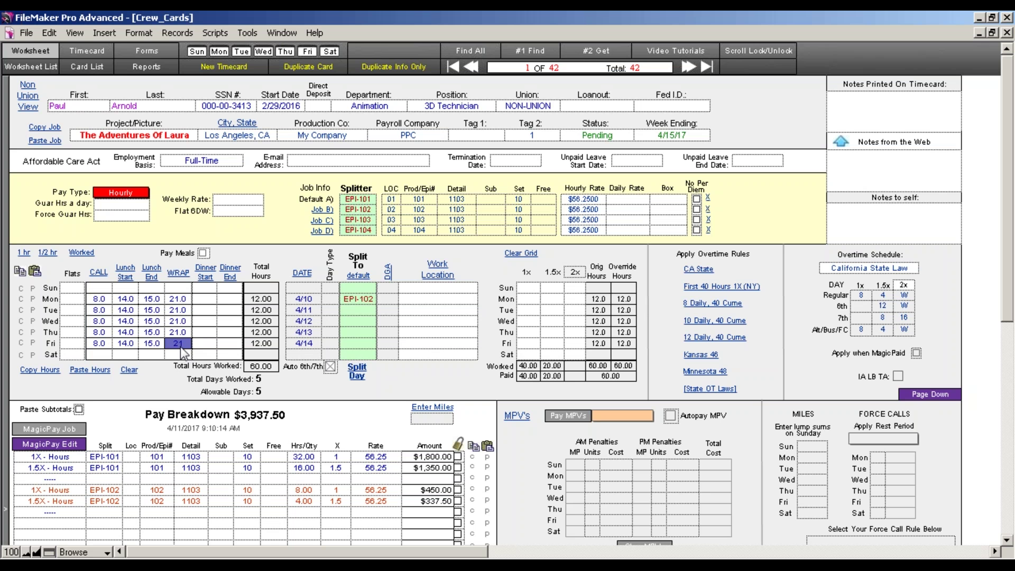
{"action": "type", "text": "25"}
{"action": "left_click", "coordinate": [182, 391]}
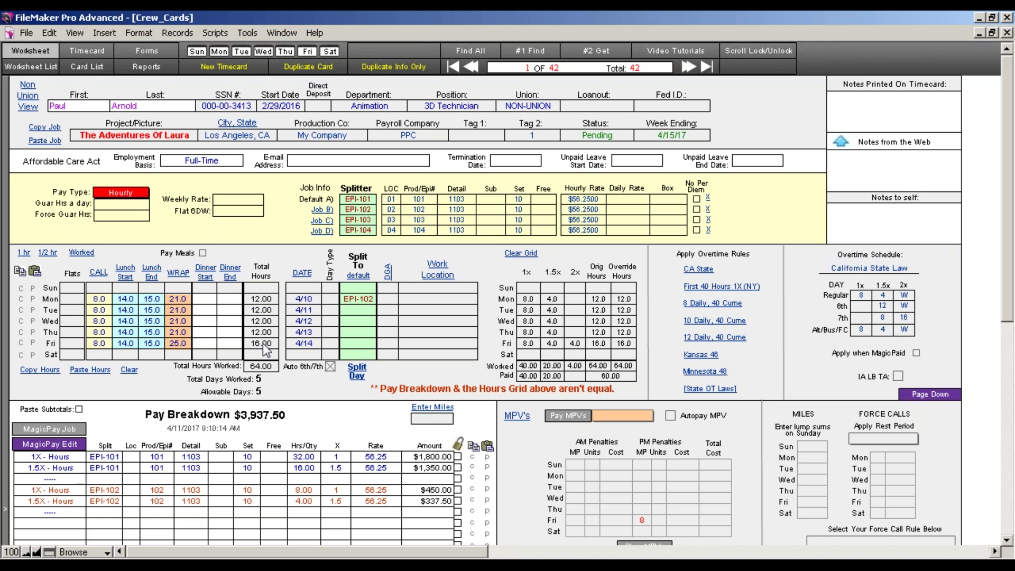
{"action": "left_click", "coordinate": [184, 345]}
{"action": "type", "text": "21"}
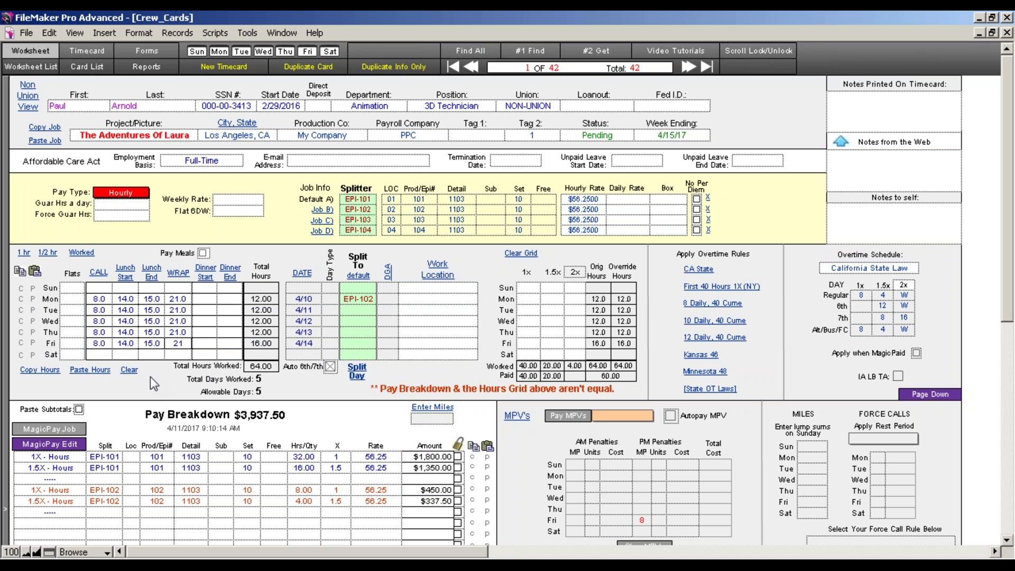
{"action": "left_click", "coordinate": [180, 411]}
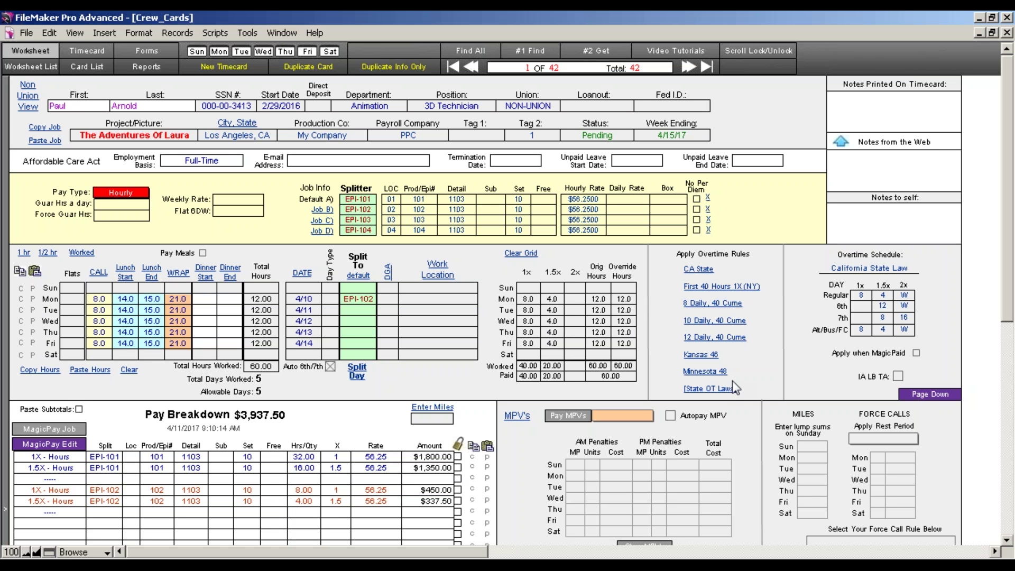
Try the 10 Studio On, Federal 40 Cume and Federal 8/40 overtime schedules
{"action": "left_click", "coordinate": [695, 304]}
{"action": "left_click", "coordinate": [697, 293]}
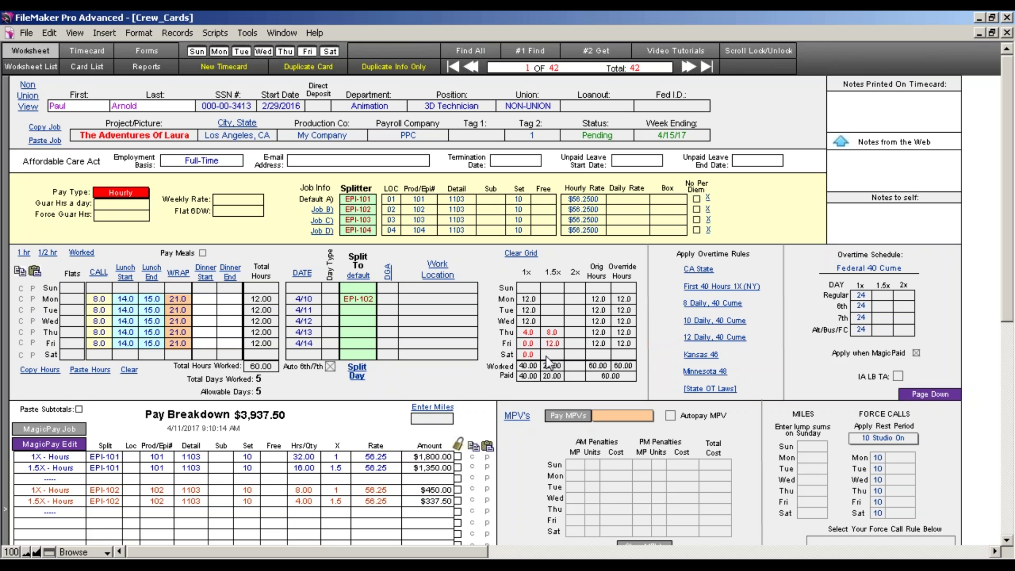
{"action": "left_click", "coordinate": [715, 305]}
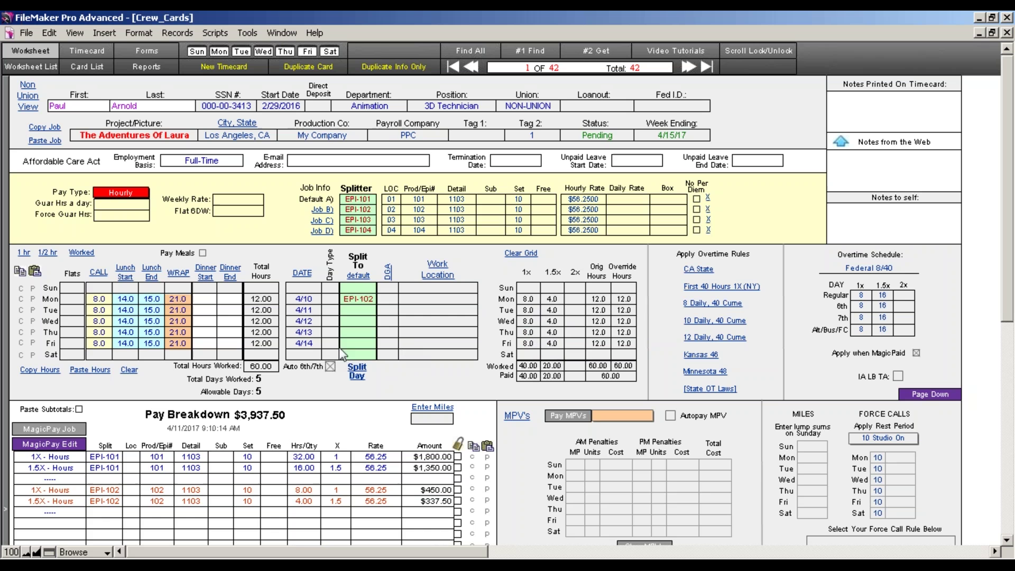
Set Friday's wrap to 25.0 for a 64-hour week and follow the State OT Laws link
{"action": "left_click", "coordinate": [179, 344]}
{"action": "type", "text": "25"}
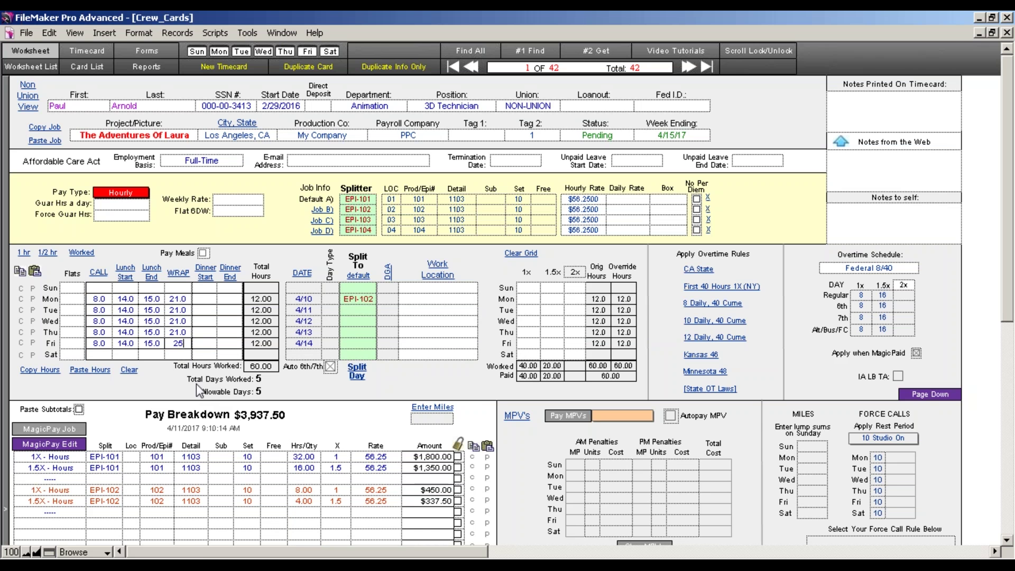
{"action": "key", "text": "Return"}
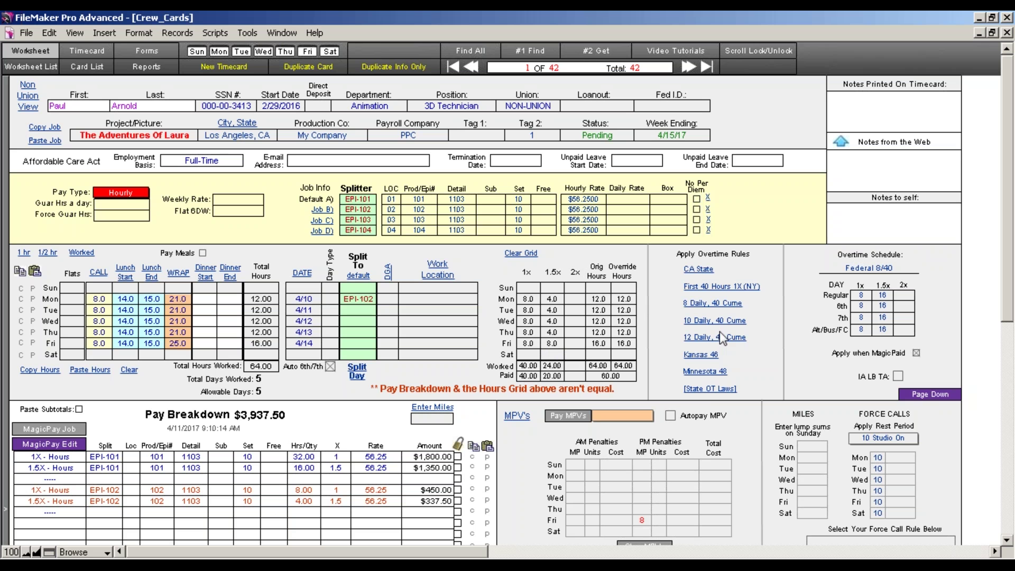
{"action": "left_click", "coordinate": [706, 389]}
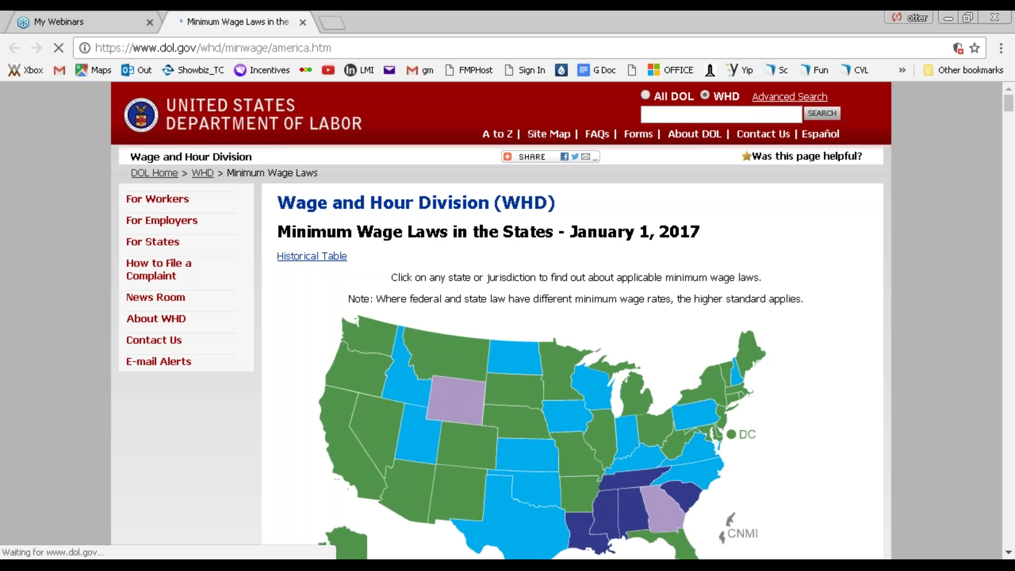
Read California's overtime rules on the DOL state wage page, then return to the FileMaker timecard
{"action": "scroll", "coordinate": [899, 353], "scroll_direction": "down", "scroll_amount": 1}
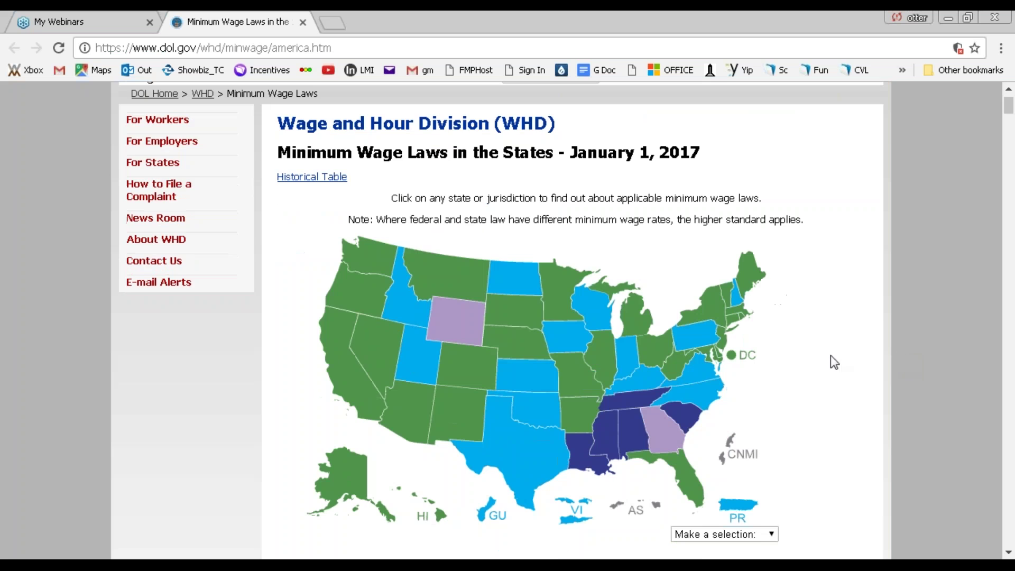
{"action": "left_click", "coordinate": [351, 378]}
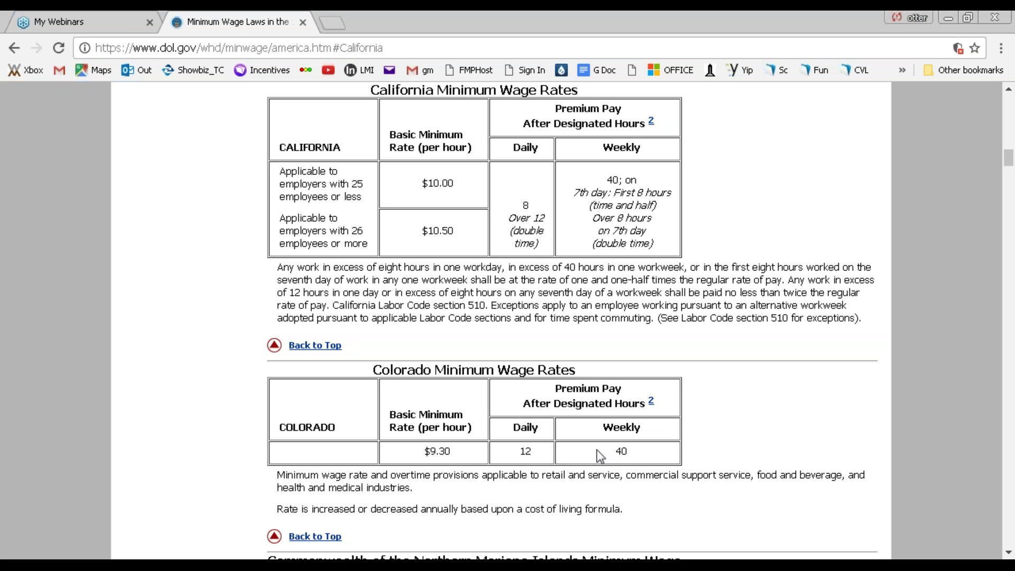
{"action": "scroll", "coordinate": [597, 450], "scroll_direction": "down", "scroll_amount": 6}
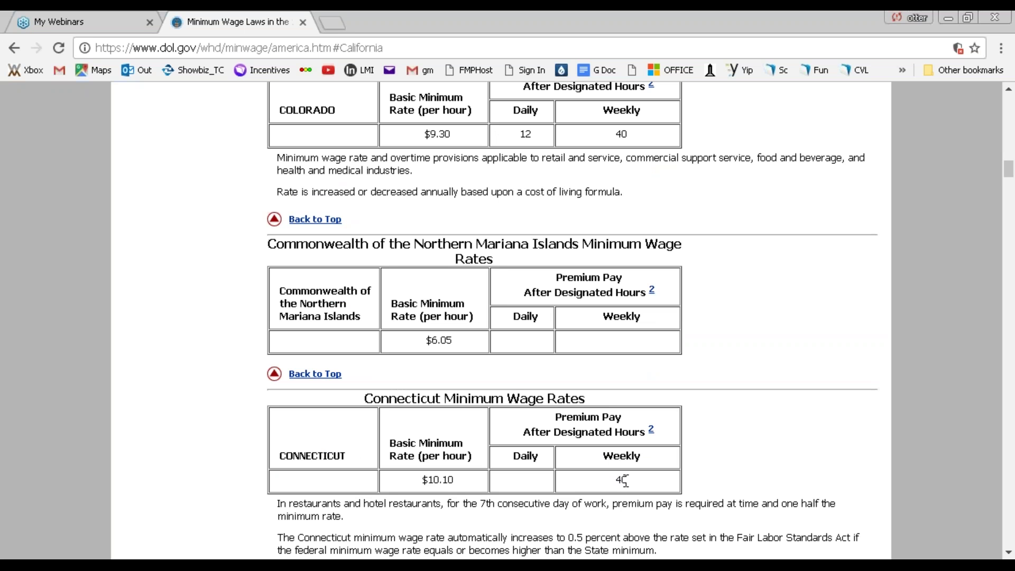
{"action": "left_click_drag", "start_coordinate": [625, 479], "coordinate": [606, 480]}
{"action": "left_click_drag", "start_coordinate": [457, 482], "coordinate": [412, 481]}
{"action": "left_click_drag", "start_coordinate": [457, 481], "coordinate": [421, 481]}
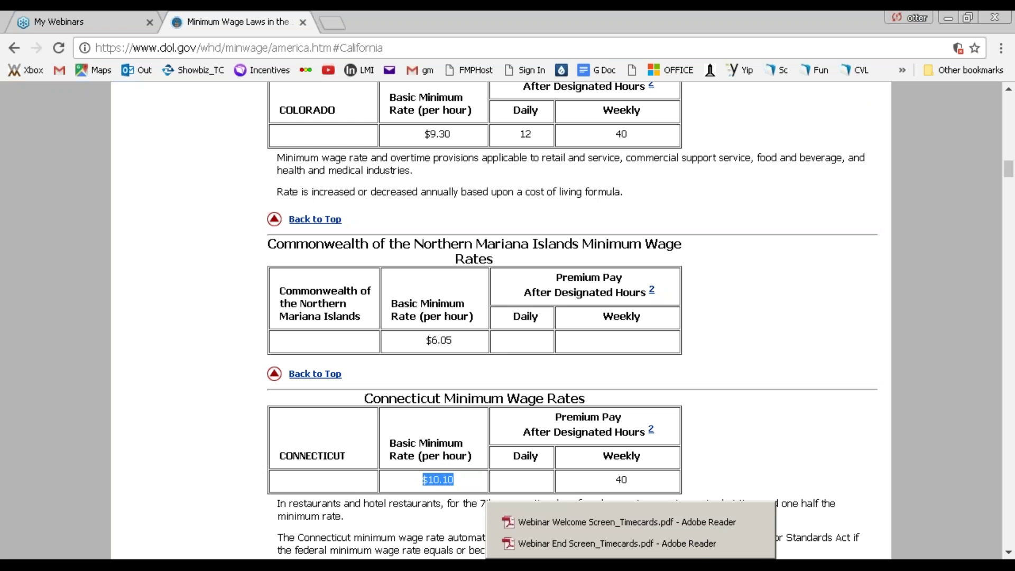
{"action": "mouse_move", "coordinate": [604, 566]}
{"action": "left_click", "coordinate": [655, 566]}
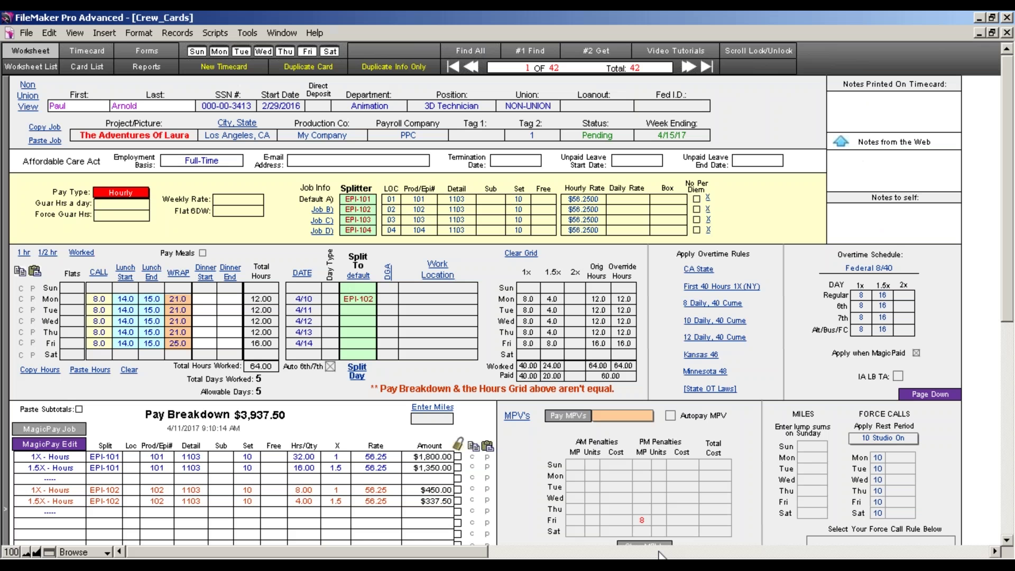
Choose California State Law as the overtime schedule, giving Friday 4.0 double-time hours
{"action": "left_click", "coordinate": [699, 269]}
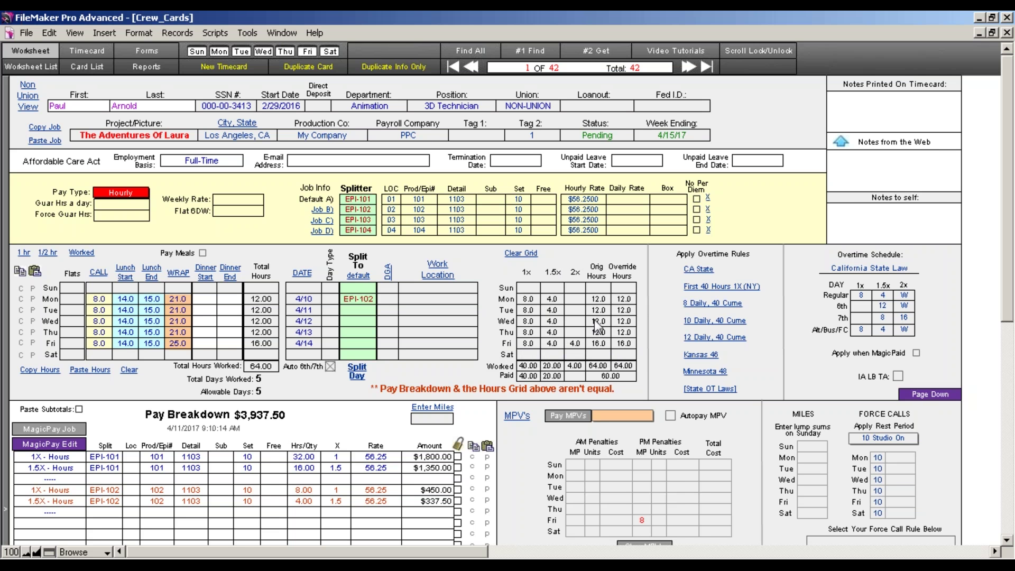
{"action": "left_click_drag", "start_coordinate": [1009, 289], "coordinate": [1009, 314]}
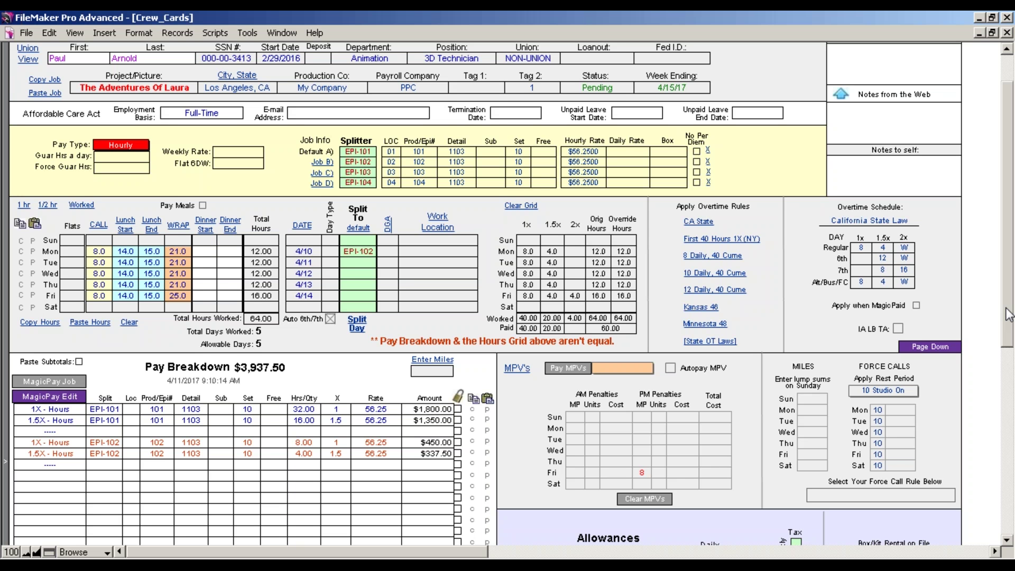
{"action": "left_click_drag", "start_coordinate": [1009, 314], "coordinate": [1009, 355]}
{"action": "left_click_drag", "start_coordinate": [1009, 305], "coordinate": [1009, 345]}
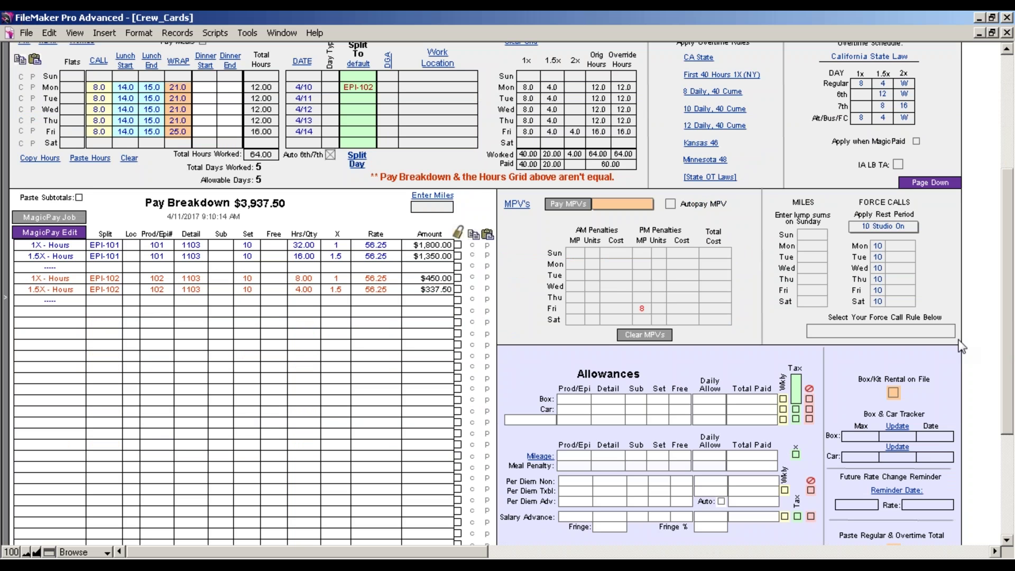
Select the Non-Union MPV rule and pay meal penalties, adding a $56.25 Friday PM penalty
{"action": "left_click", "coordinate": [605, 202]}
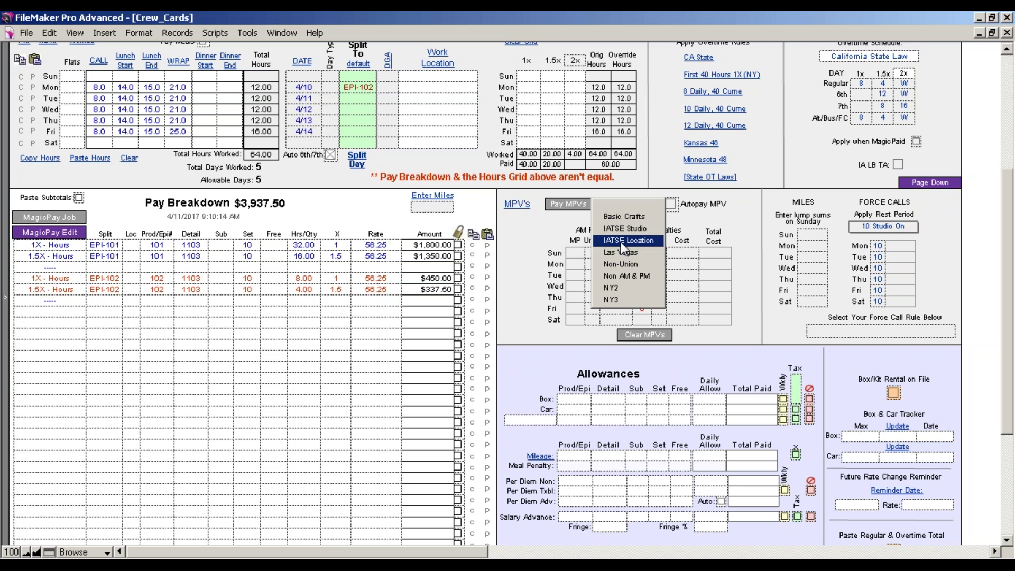
{"action": "left_click", "coordinate": [634, 264]}
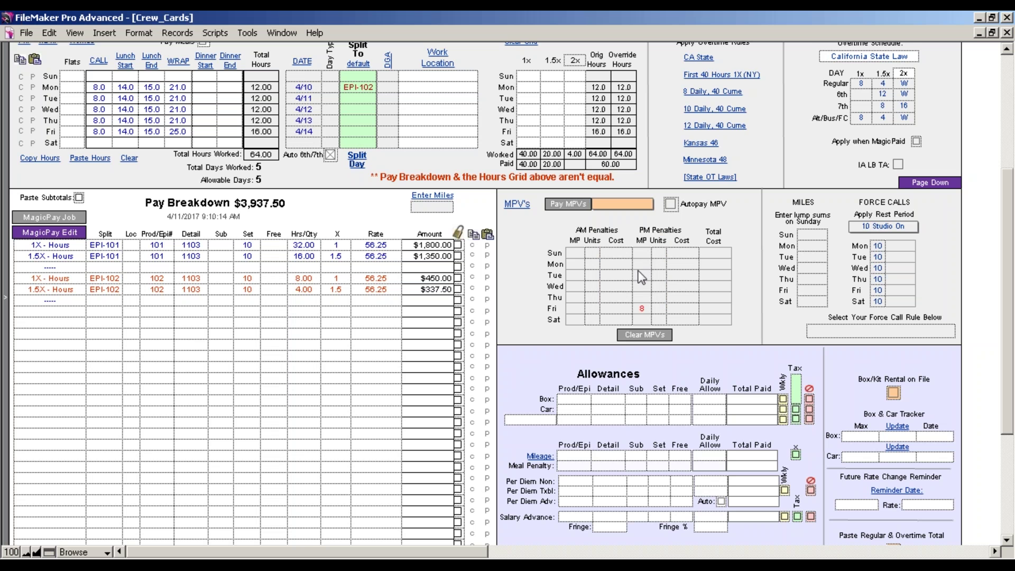
{"action": "left_click", "coordinate": [576, 208]}
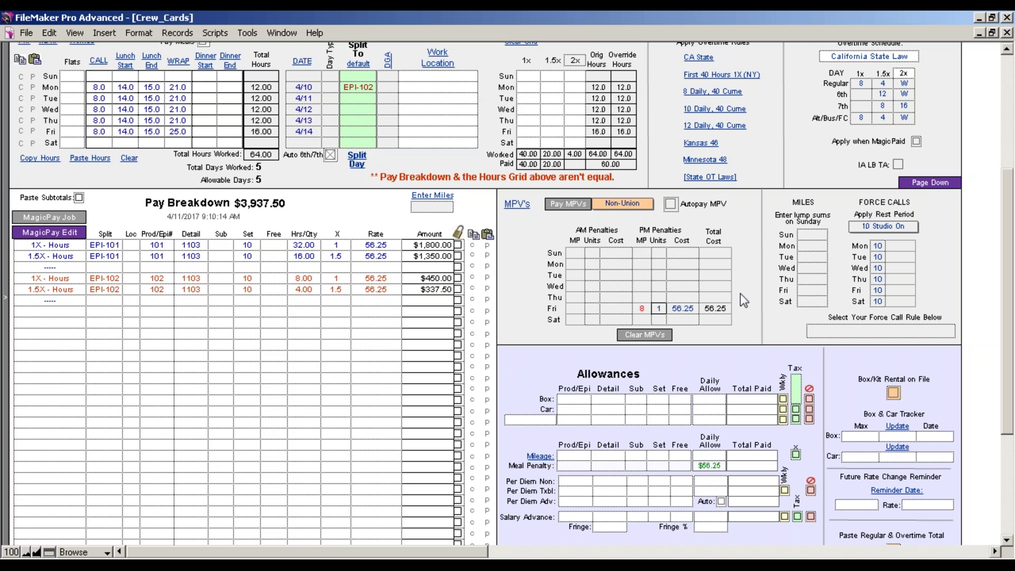
{"action": "left_click_drag", "start_coordinate": [1009, 282], "coordinate": [1009, 376]}
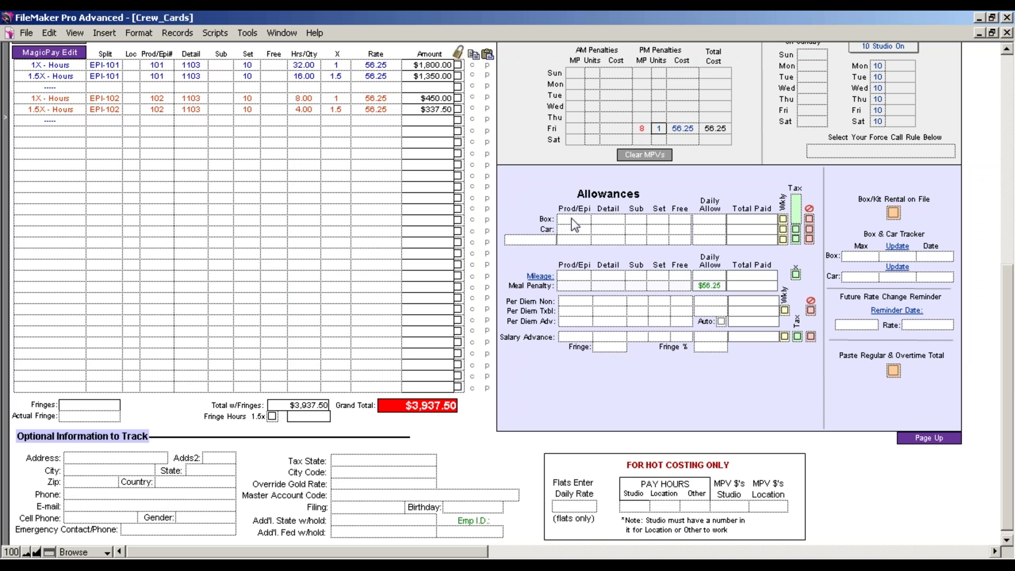
Add a Cel allowance with Prod/Epi 999, Detail 1204, $10.00 daily, and recalculate to $4,493.75
{"action": "left_click", "coordinate": [537, 239]}
{"action": "type", "text": "Cel"}
{"action": "key", "text": "Tab"}
{"action": "type", "text": "999"}
{"action": "left_click", "coordinate": [601, 240]}
{"action": "type", "text": "1204"}
{"action": "left_click", "coordinate": [677, 240]}
{"action": "left_click", "coordinate": [714, 240]}
{"action": "type", "text": "10"}
{"action": "left_click", "coordinate": [781, 253]}
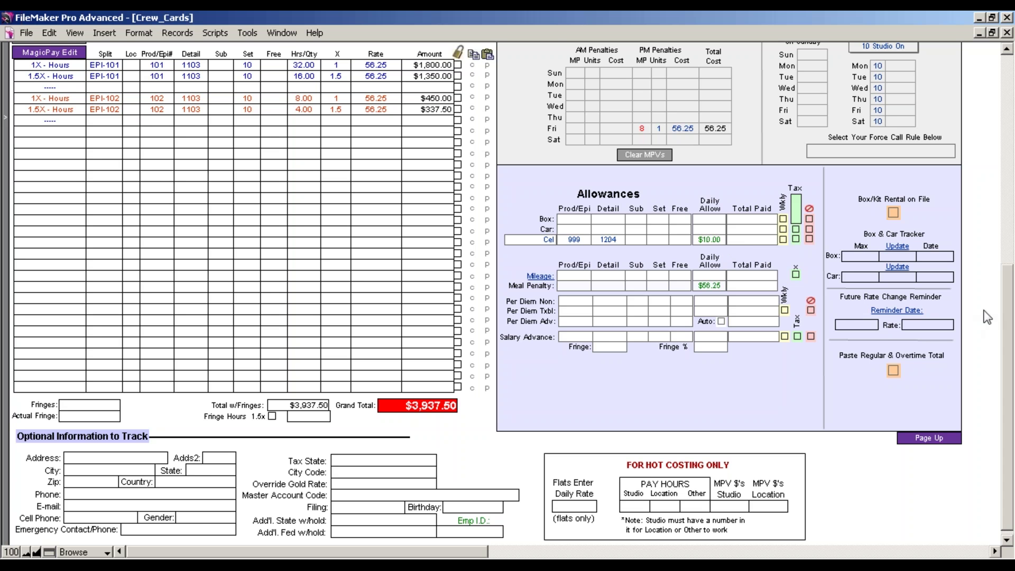
{"action": "left_click_drag", "start_coordinate": [1006, 309], "coordinate": [1005, 274]}
{"action": "left_click", "coordinate": [49, 111]}
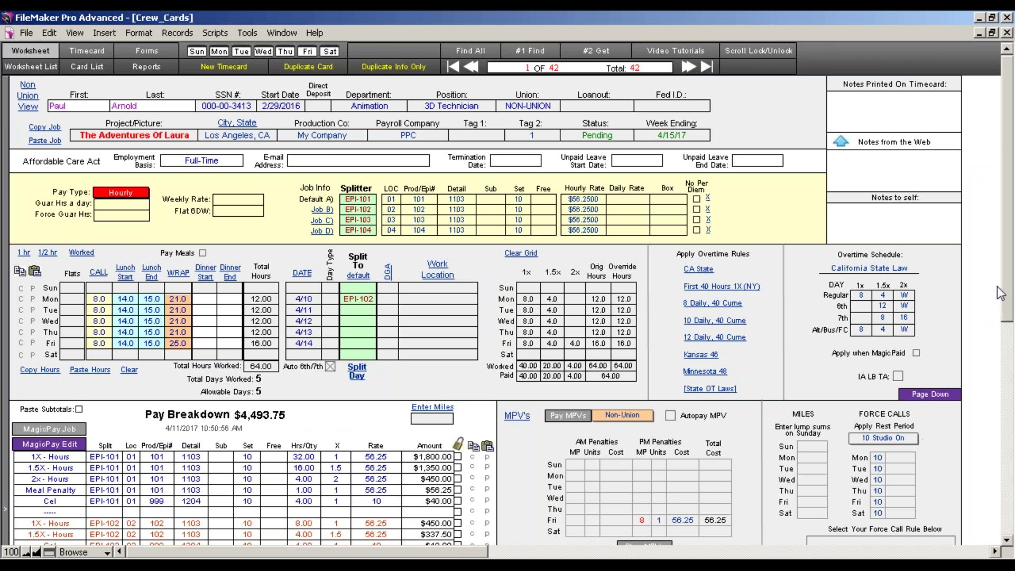
Toggle the Cel row's red Tax flag and rebuild pay, dropping the Cel lines to $4,443.75
{"action": "left_click", "coordinate": [936, 396]}
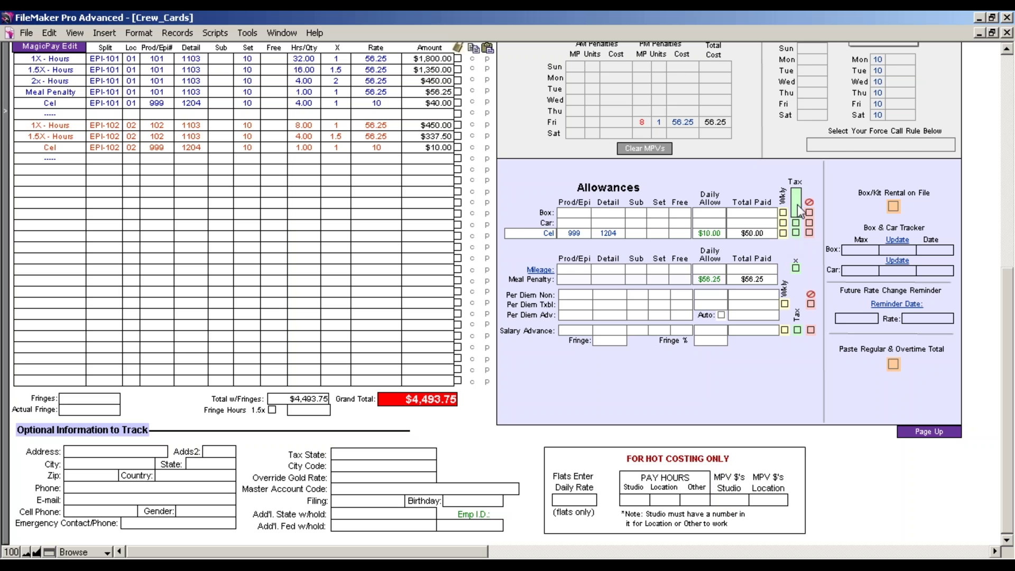
{"action": "left_click", "coordinate": [798, 212]}
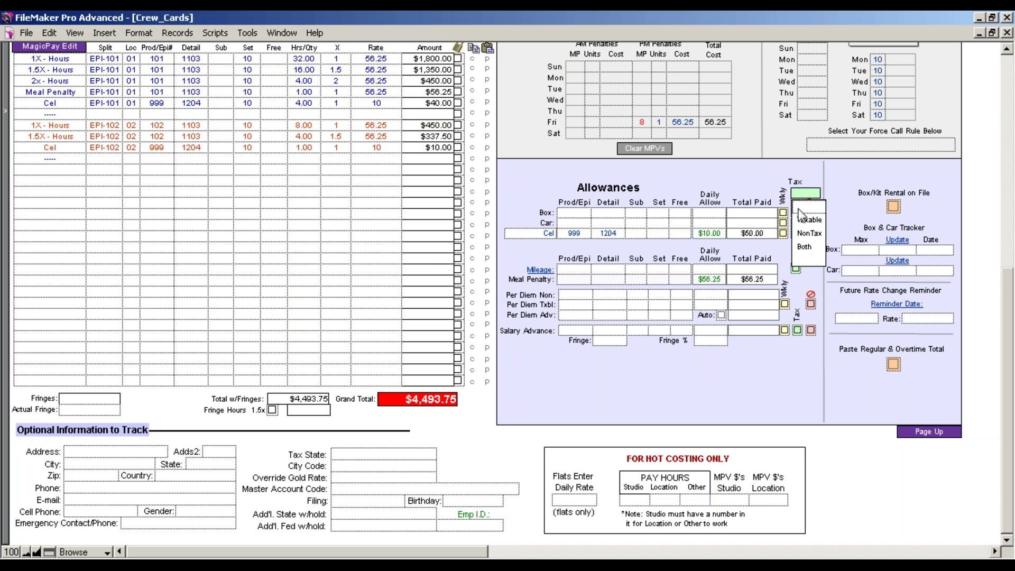
{"action": "left_click", "coordinate": [747, 171]}
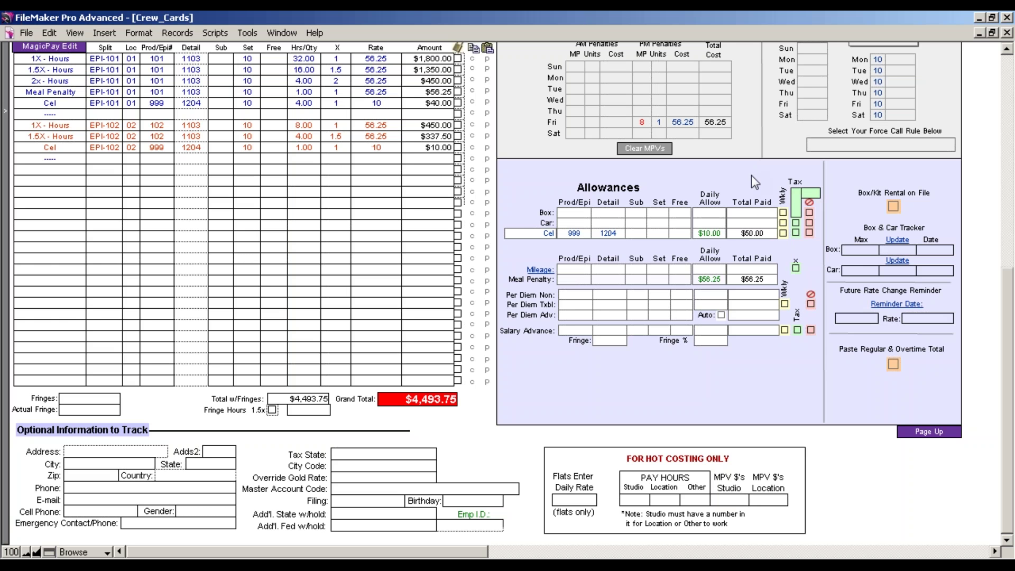
{"action": "left_click", "coordinate": [796, 223]}
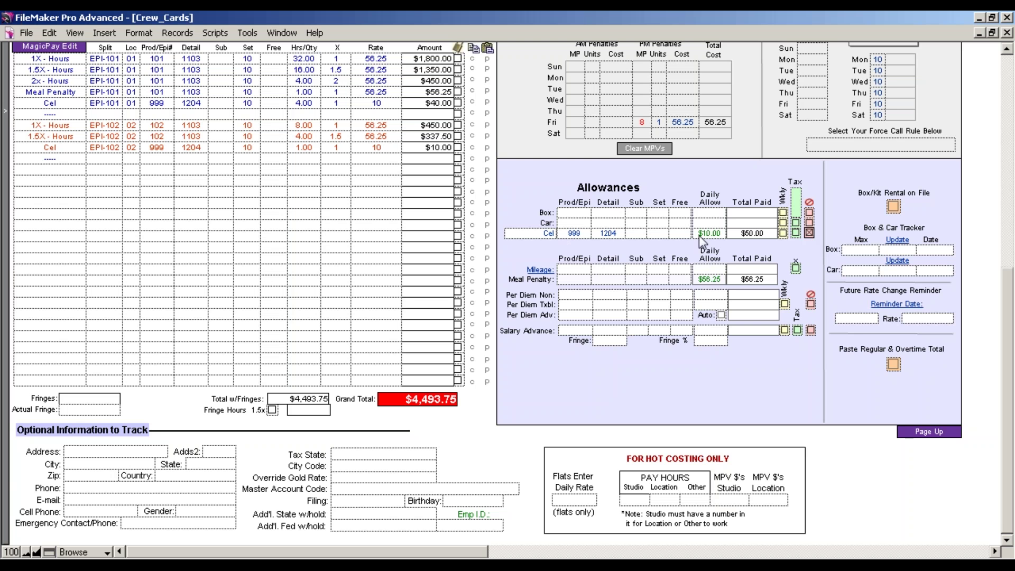
{"action": "left_click", "coordinate": [809, 233]}
{"action": "left_click_drag", "start_coordinate": [1010, 326], "coordinate": [1010, 287]}
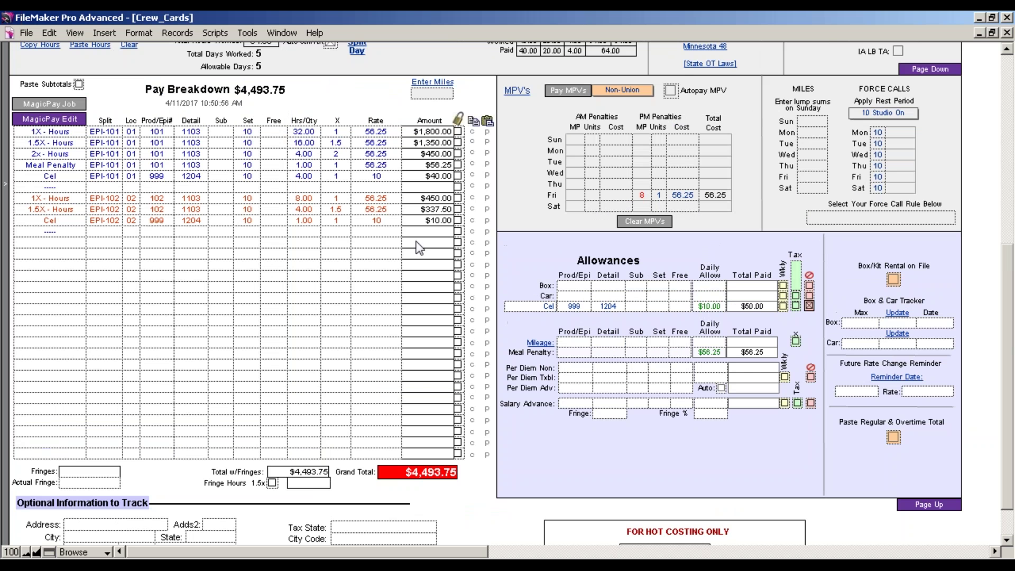
{"action": "left_click", "coordinate": [46, 106]}
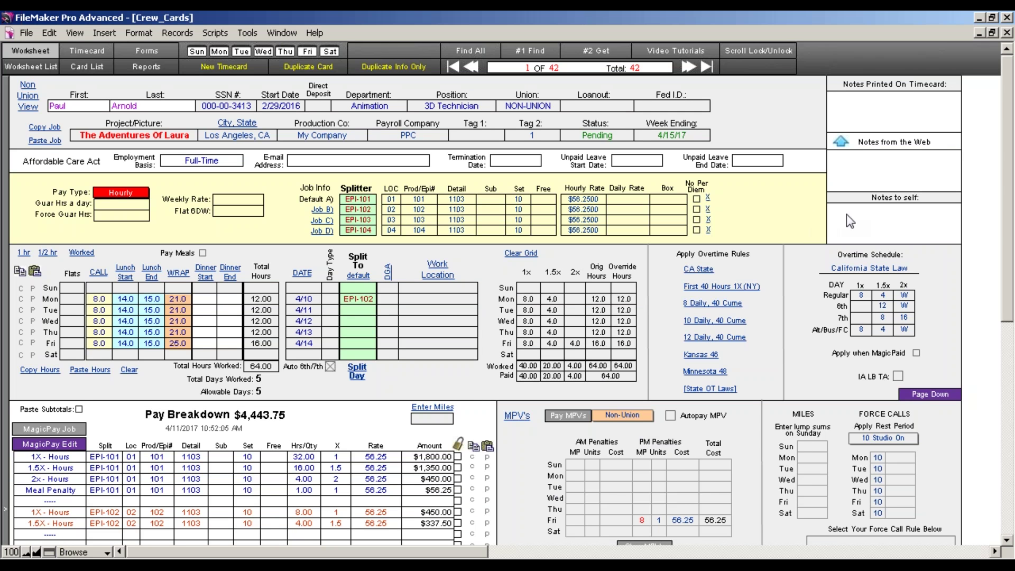
{"action": "left_click", "coordinate": [851, 114]}
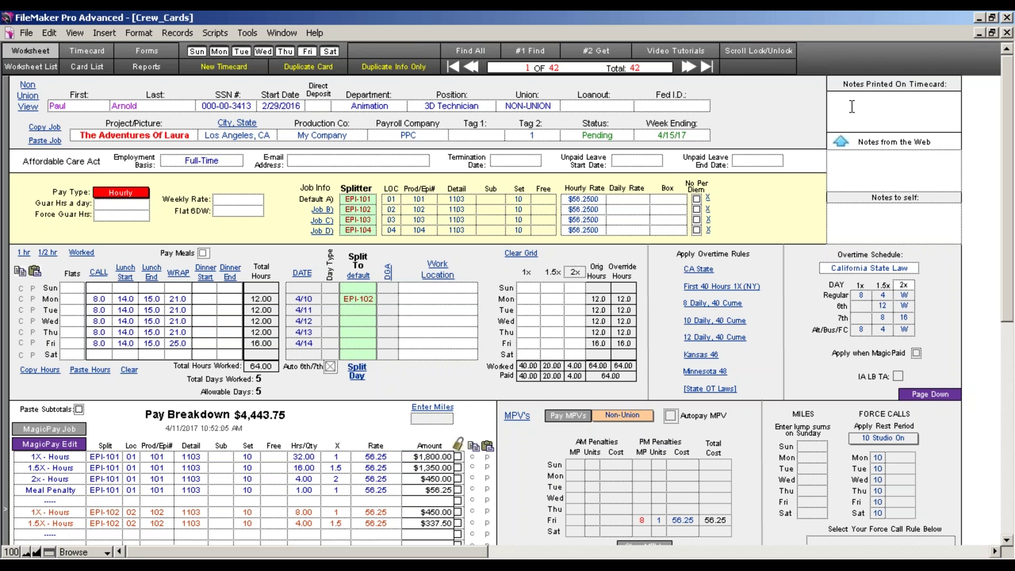
{"action": "left_click_drag", "start_coordinate": [1009, 296], "coordinate": [1009, 364]}
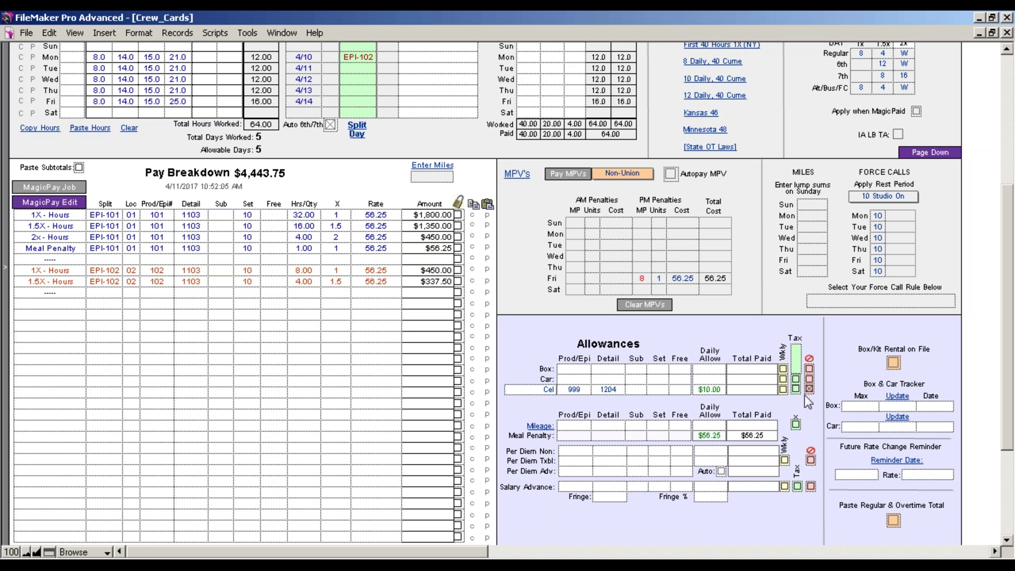
{"action": "left_click", "coordinate": [809, 389]}
{"action": "left_click", "coordinate": [808, 389]}
{"action": "left_click", "coordinate": [77, 200]}
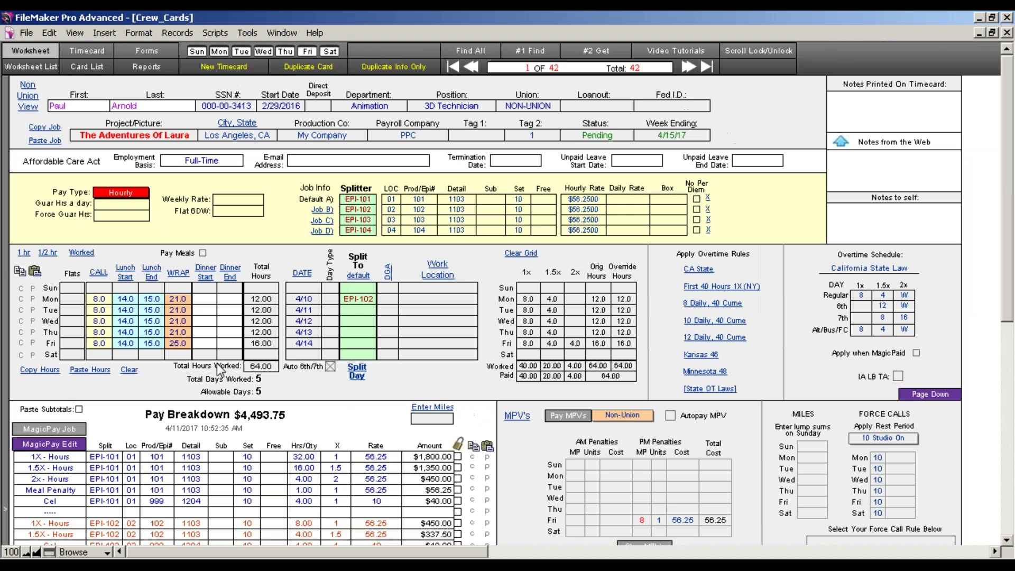
{"action": "left_click_drag", "start_coordinate": [1010, 301], "coordinate": [1009, 333]}
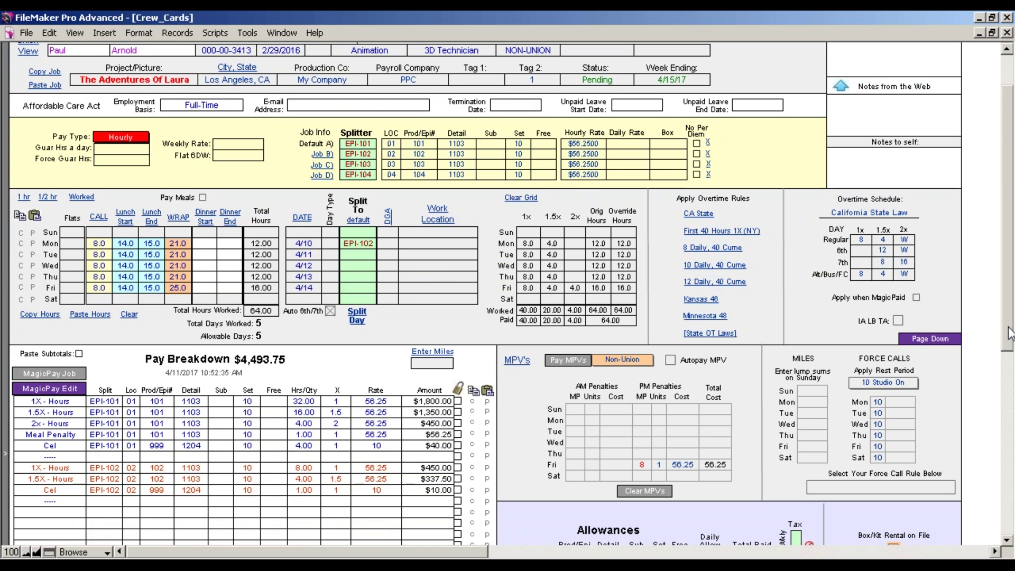
{"action": "left_click_drag", "start_coordinate": [1009, 338], "coordinate": [1009, 418]}
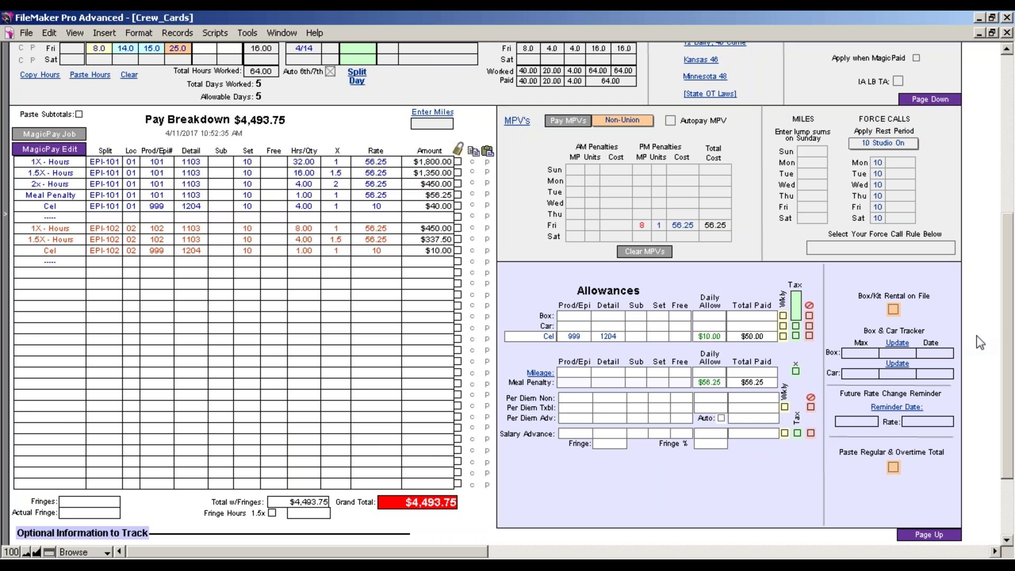
{"action": "scroll", "coordinate": [993, 193], "scroll_direction": "up", "scroll_amount": 5}
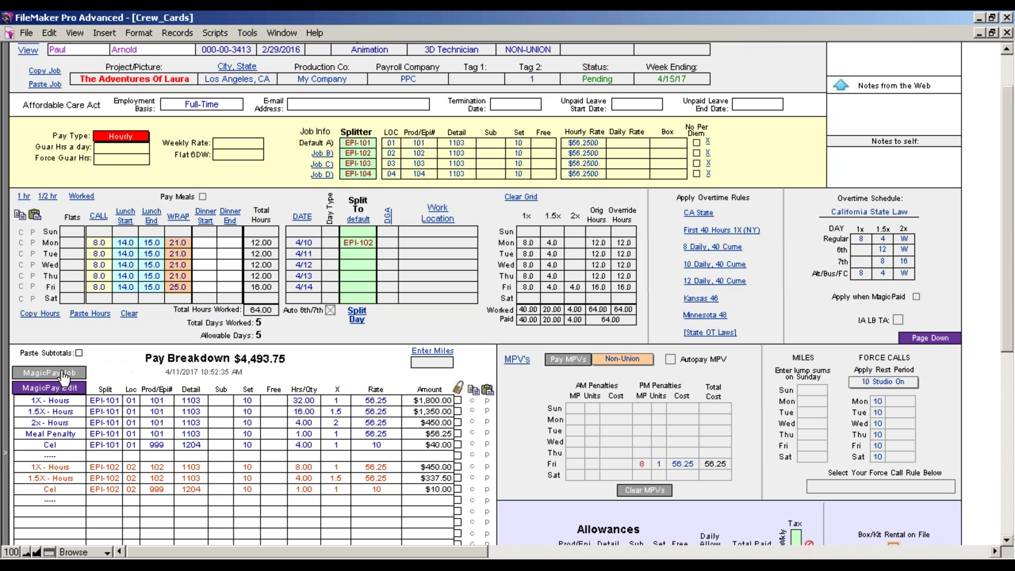
{"action": "scroll", "coordinate": [63, 378], "scroll_direction": "up", "scroll_amount": 1}
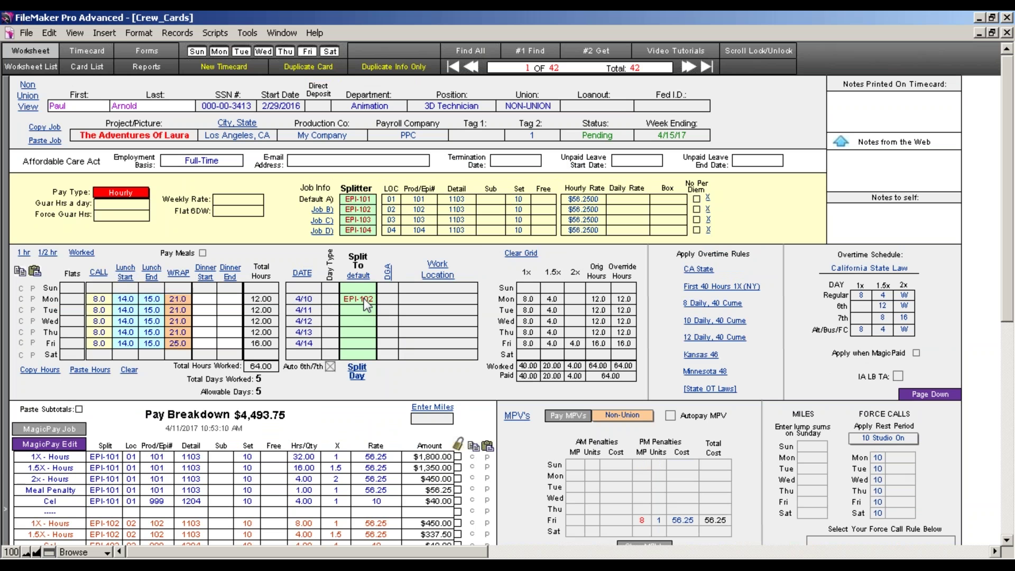
Remove Monday's EPI-102 split assignment and commit the record
{"action": "key", "text": "e"}
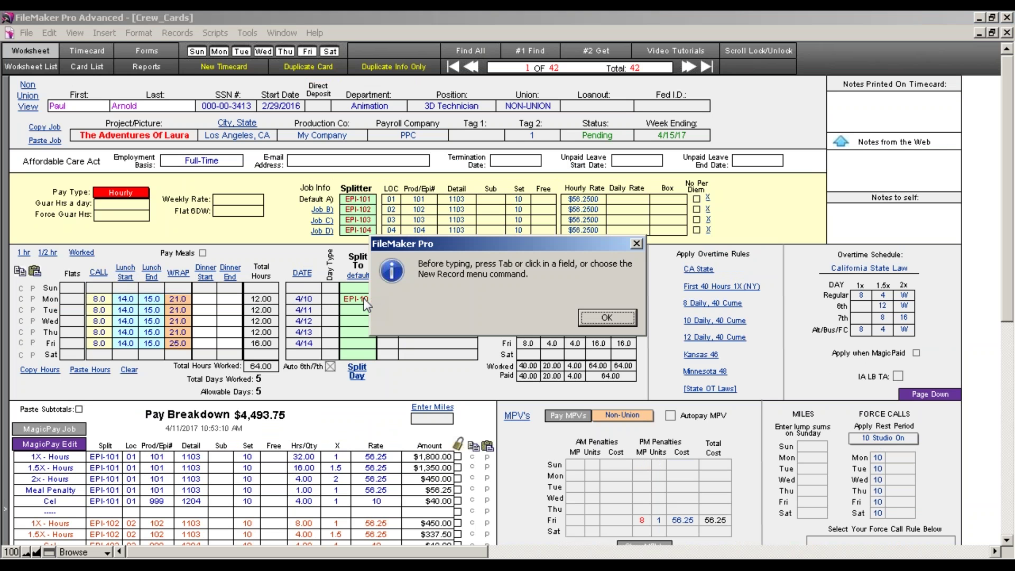
{"action": "left_click", "coordinate": [603, 318]}
{"action": "left_click", "coordinate": [366, 300]}
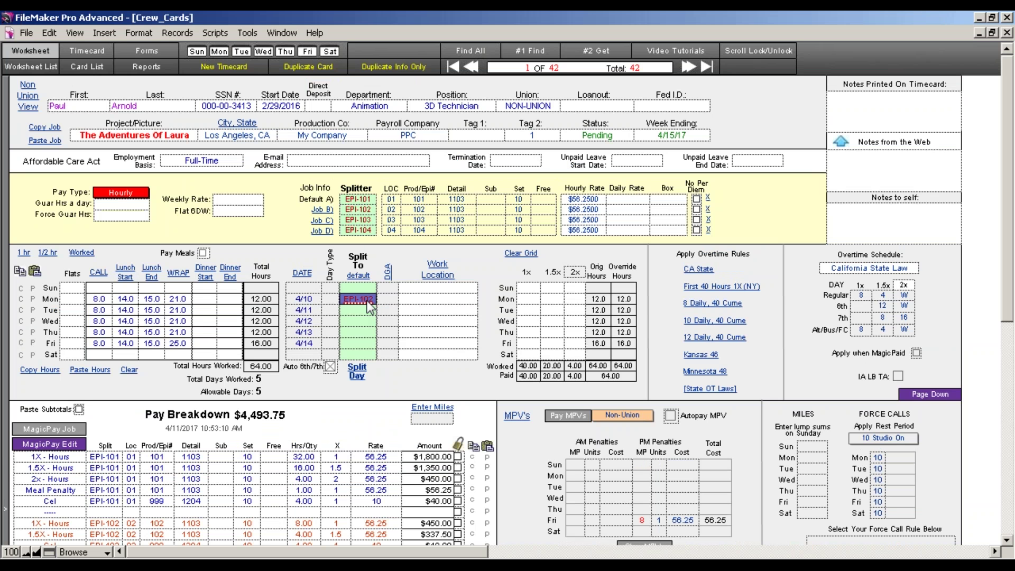
{"action": "key", "text": "BackSpace"}
{"action": "left_click", "coordinate": [432, 389]}
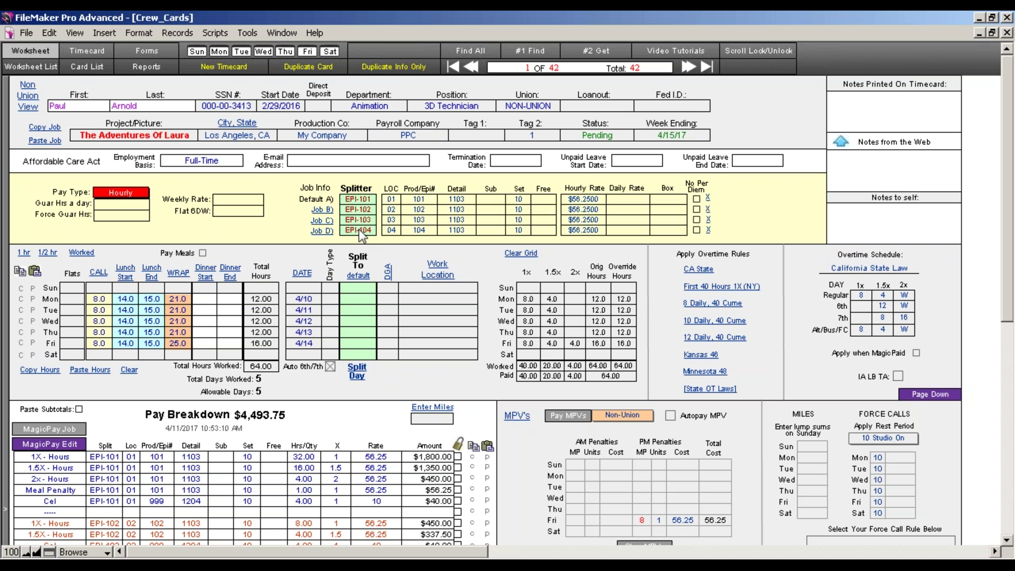
Split 4/10–4/14 to EPI-101, EPI-102, EPI-103, EPI-104 and EPI-104, then rebuild pay per episode
{"action": "left_click", "coordinate": [356, 200]}
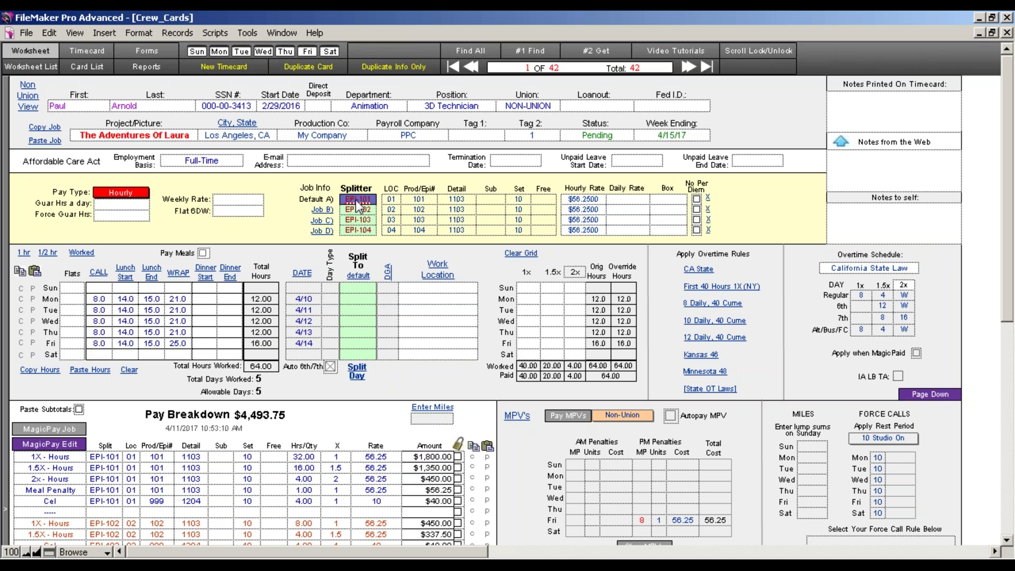
{"action": "left_click_drag", "start_coordinate": [358, 206], "coordinate": [357, 303]}
{"action": "left_click_drag", "start_coordinate": [356, 211], "coordinate": [358, 309]}
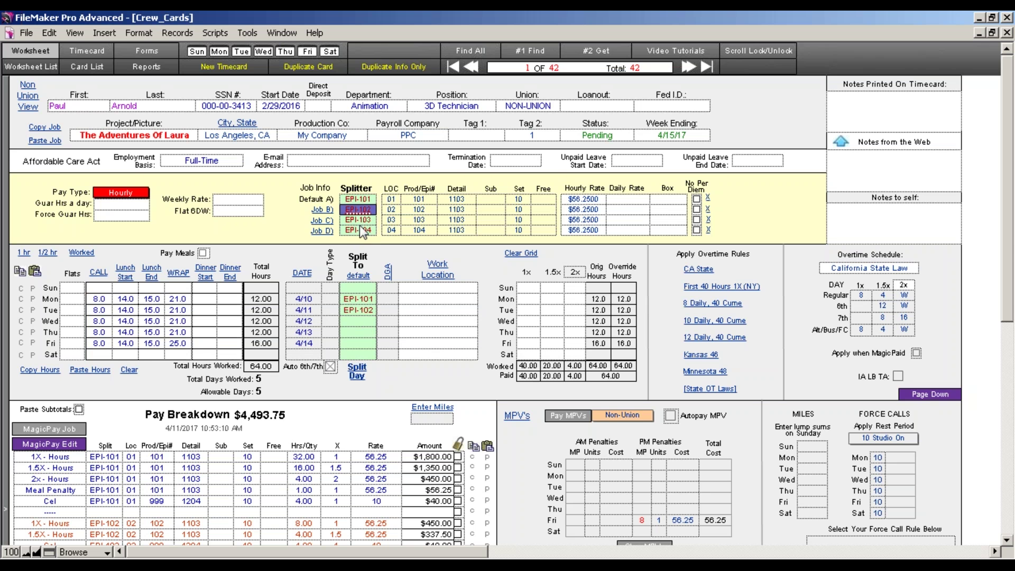
{"action": "left_click", "coordinate": [358, 220]}
{"action": "left_click_drag", "start_coordinate": [358, 220], "coordinate": [359, 320]}
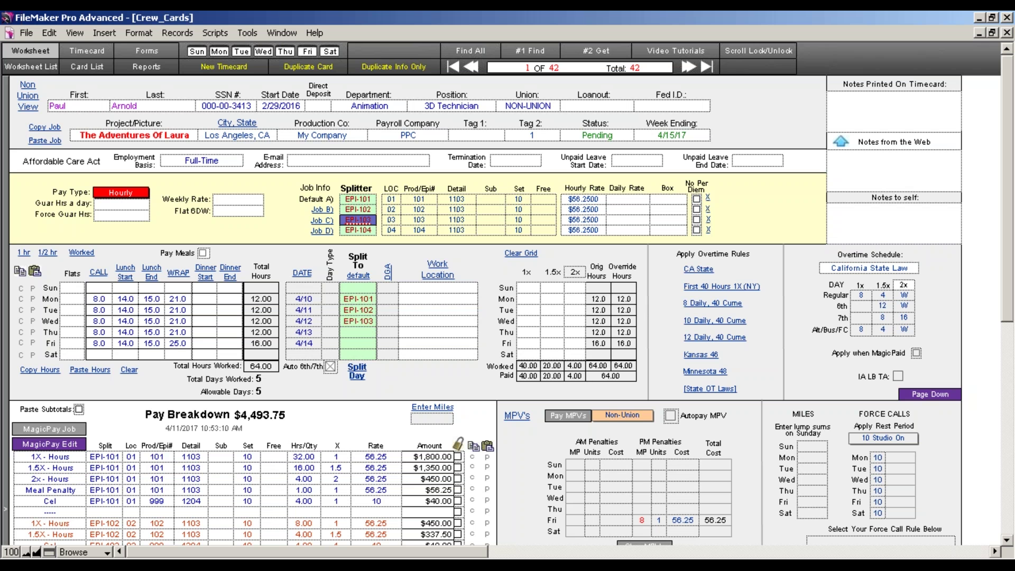
{"action": "left_click", "coordinate": [359, 231]}
{"action": "left_click_drag", "start_coordinate": [359, 230], "coordinate": [366, 337]}
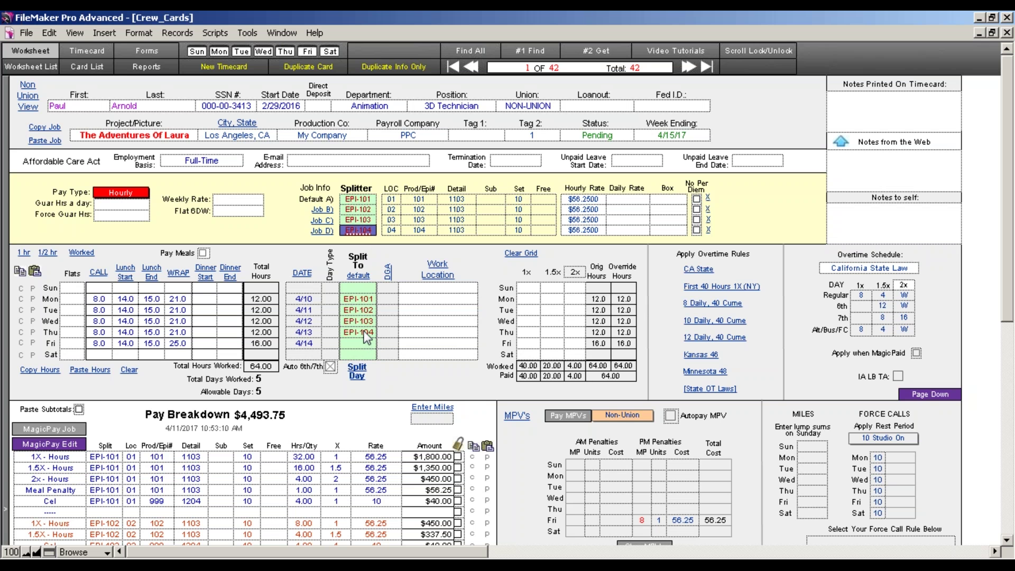
{"action": "left_click_drag", "start_coordinate": [361, 231], "coordinate": [363, 343]}
{"action": "left_click", "coordinate": [49, 428]}
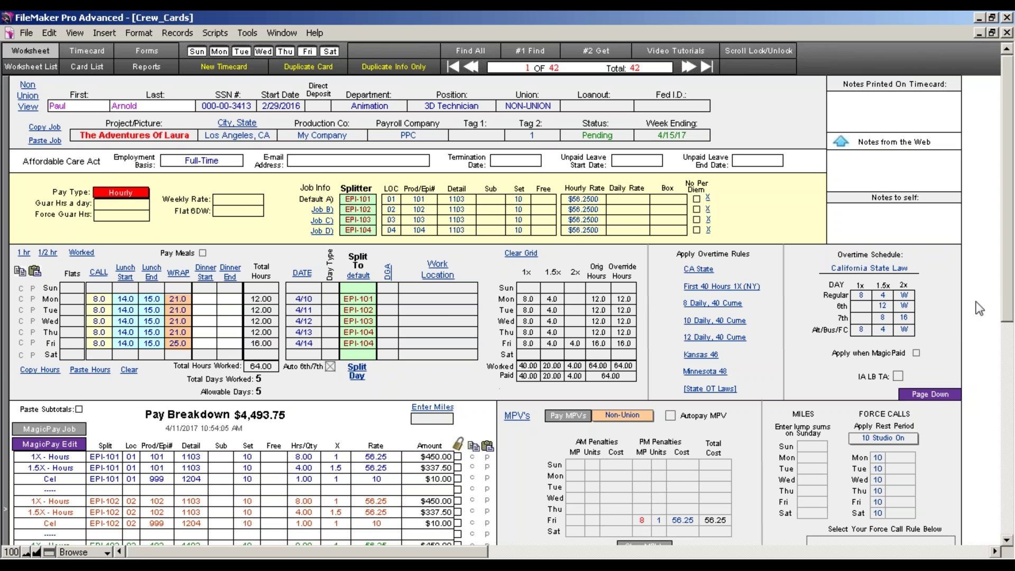
Review the rebuilt EPI-101 to EPI-104 pay breakdown and open the Split Day worksheet
{"action": "left_click_drag", "start_coordinate": [1006, 299], "coordinate": [1007, 356]}
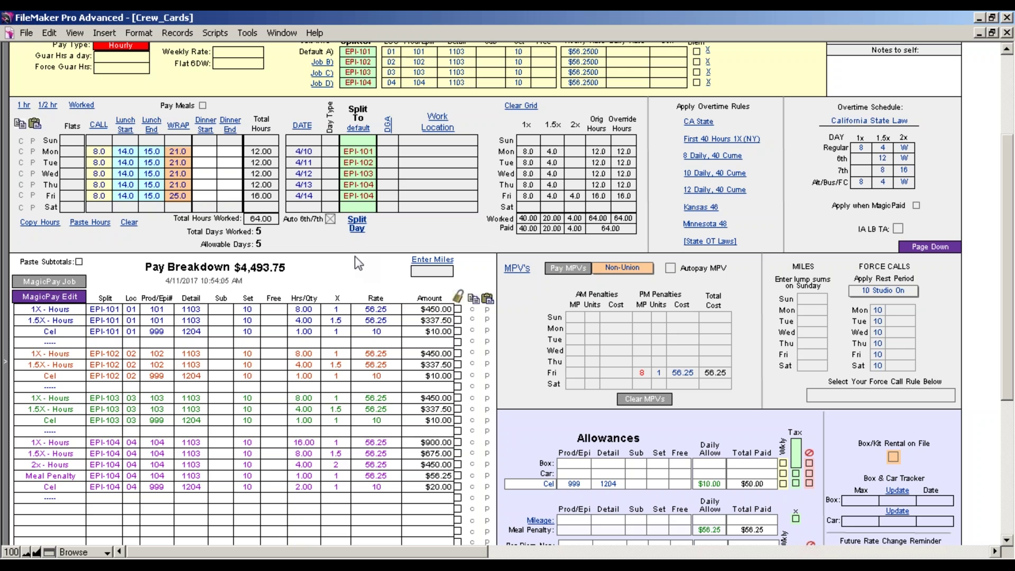
{"action": "left_click", "coordinate": [357, 228]}
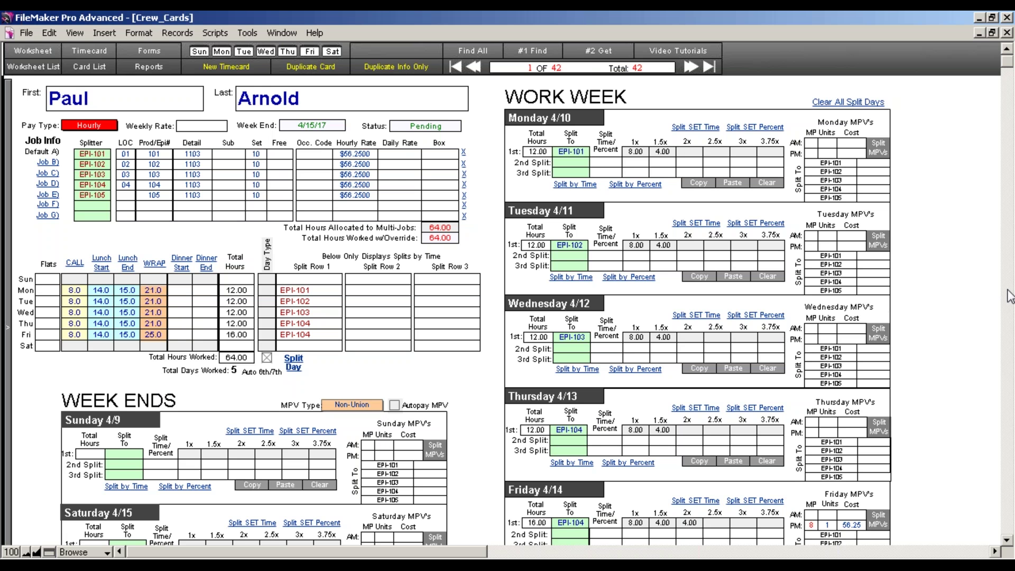
{"action": "left_click", "coordinate": [1006, 541]}
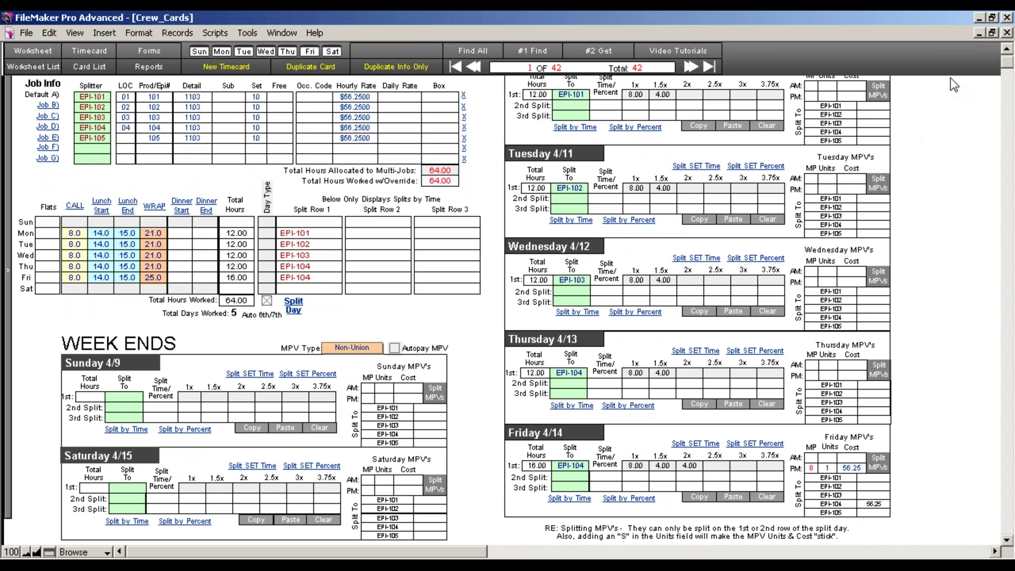
{"action": "left_click", "coordinate": [636, 105]}
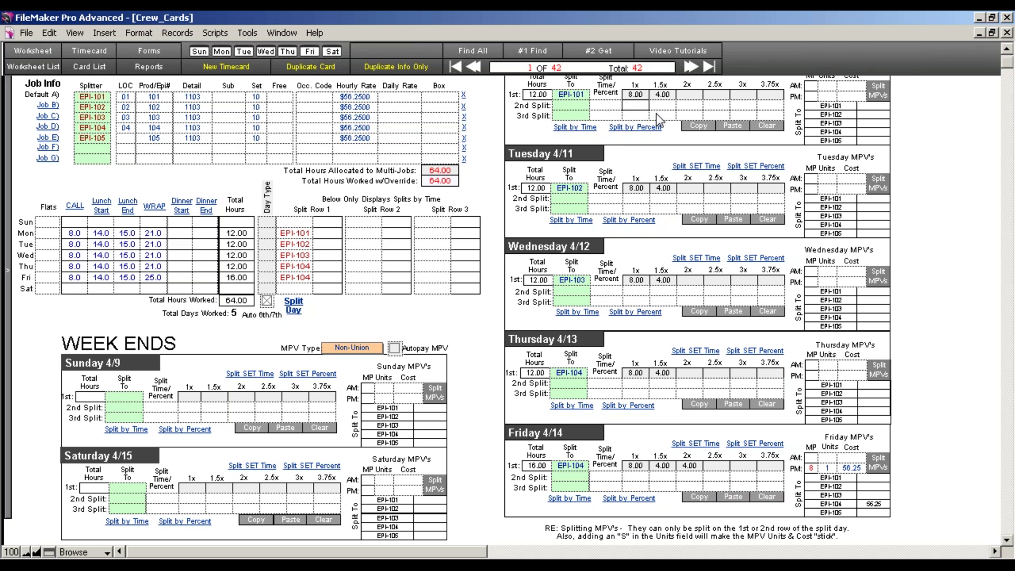
{"action": "left_click", "coordinate": [606, 104]}
{"action": "scroll", "coordinate": [1010, 504], "scroll_direction": "up", "scroll_amount": 3}
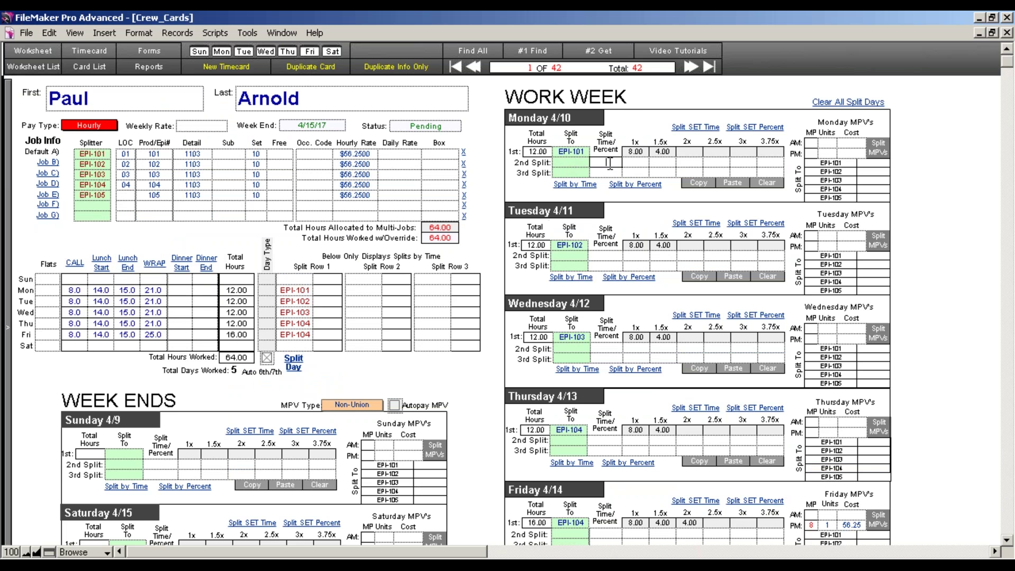
Try a 15 time split and a 0.50 percentage split on Monday, then clear the second split
{"action": "type", "text": "15"}
{"action": "left_click", "coordinate": [585, 184]}
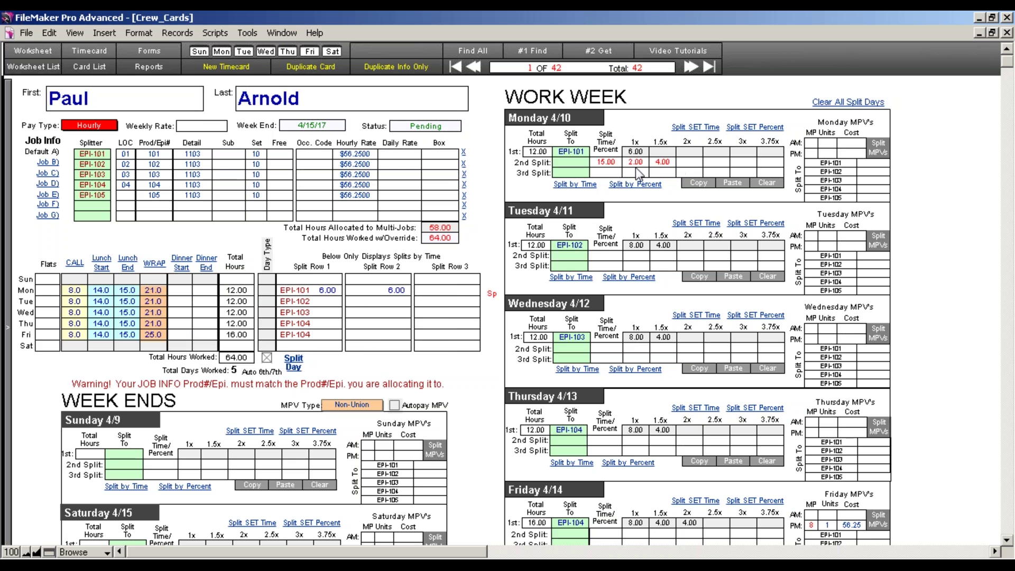
{"action": "left_click", "coordinate": [613, 163]}
{"action": "key", "text": "Delete"}
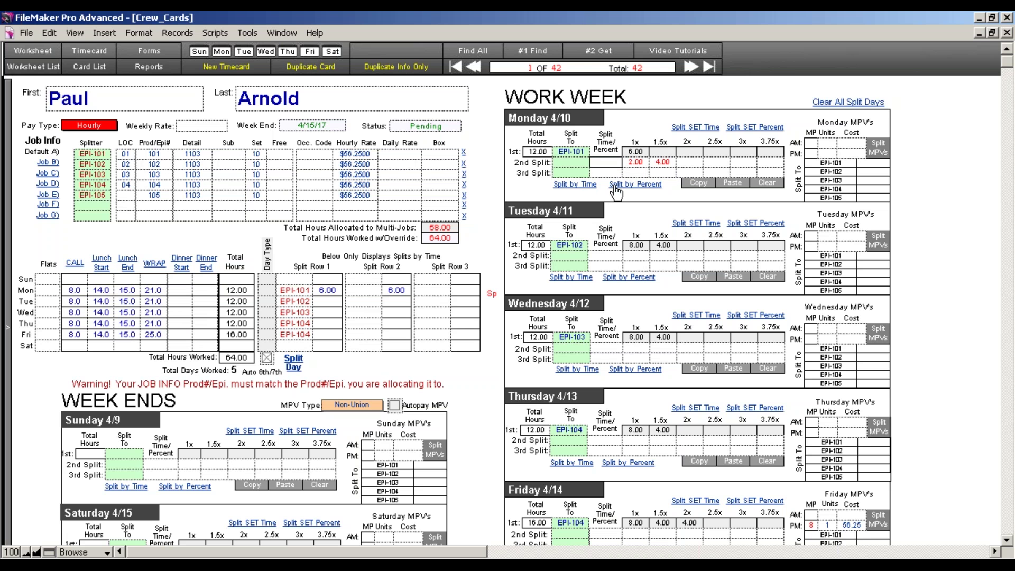
{"action": "type", "text": ".50"}
{"action": "left_click", "coordinate": [615, 186]}
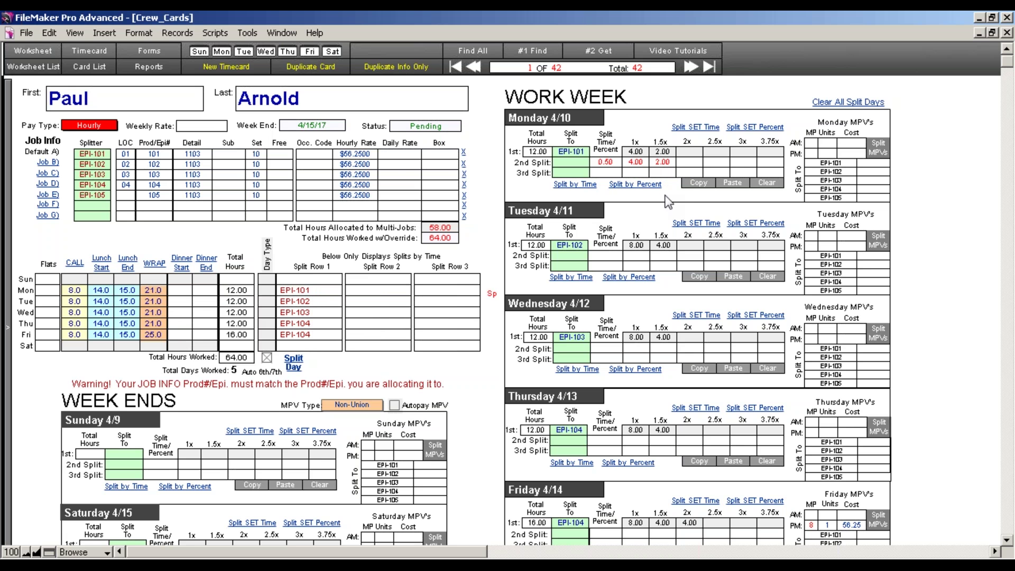
{"action": "left_click", "coordinate": [612, 165]}
{"action": "key", "text": "Delete"}
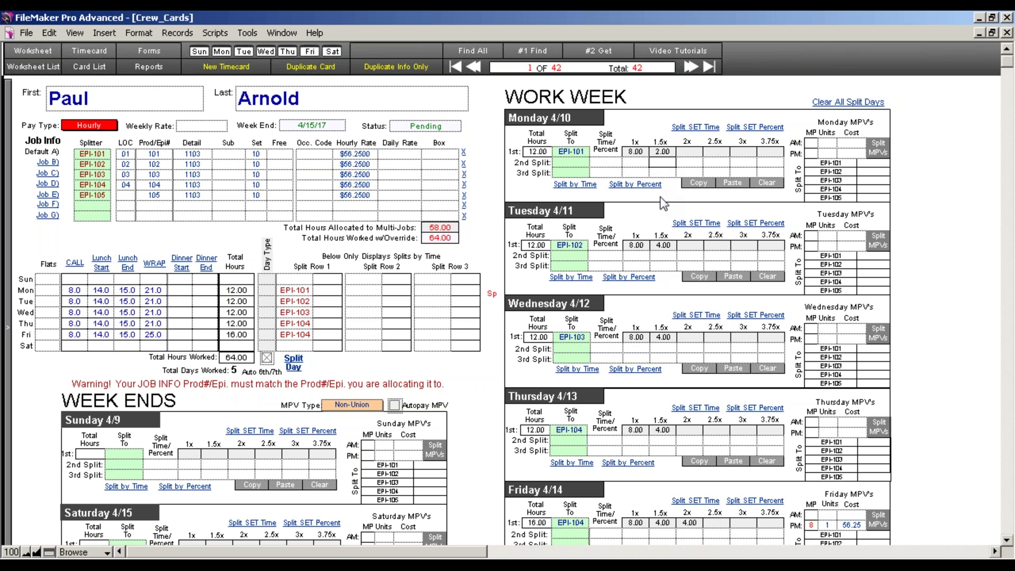
{"action": "left_click", "coordinate": [652, 200]}
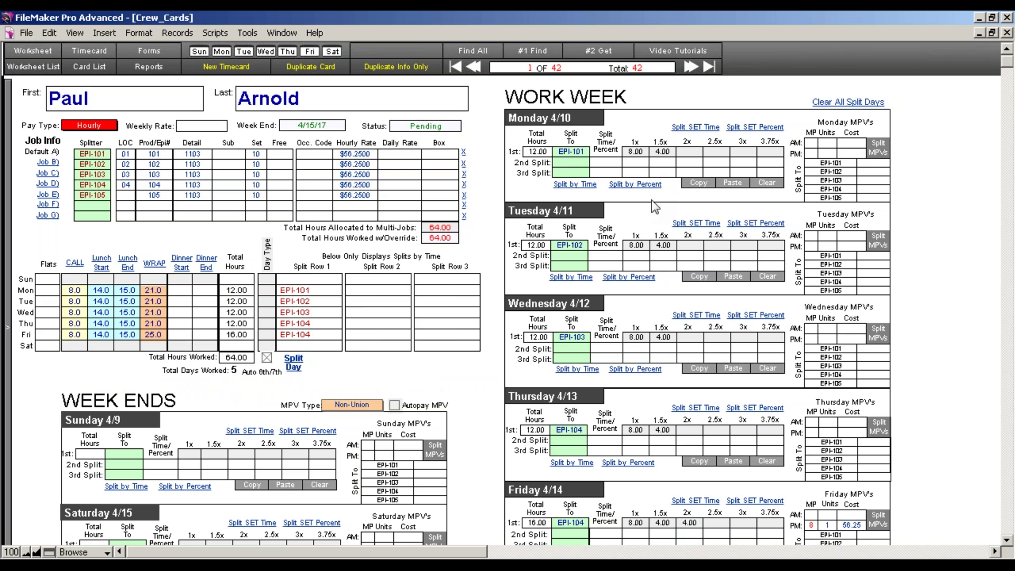
Give Monday's second split 1.00 straight and 2.00 time-and-a-half hours on EPI-102, then return to the worksheet
{"action": "left_click", "coordinate": [636, 163]}
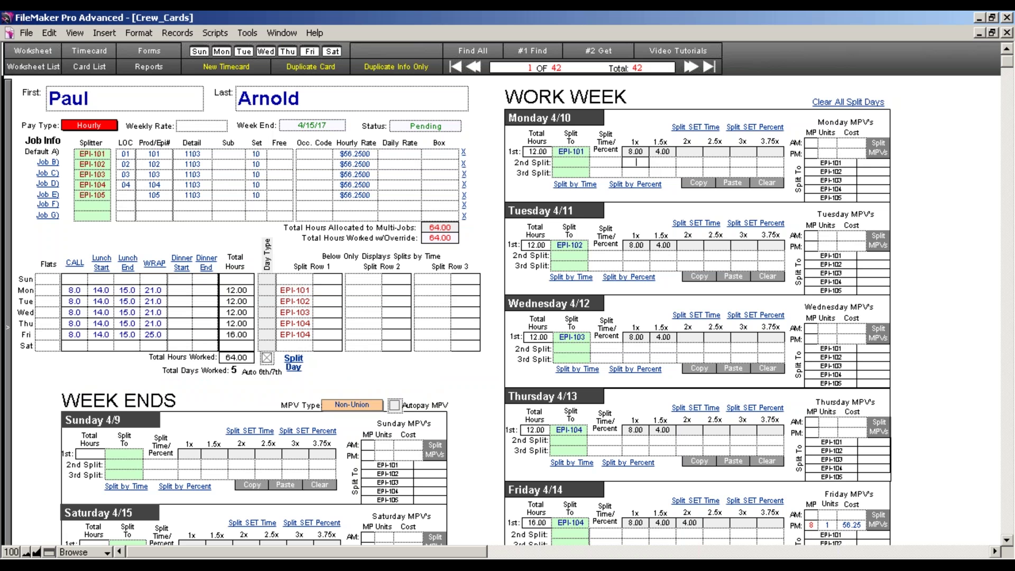
{"action": "type", "text": "1"}
{"action": "left_click", "coordinate": [661, 162]}
{"action": "type", "text": "2"}
{"action": "left_click", "coordinate": [662, 210]}
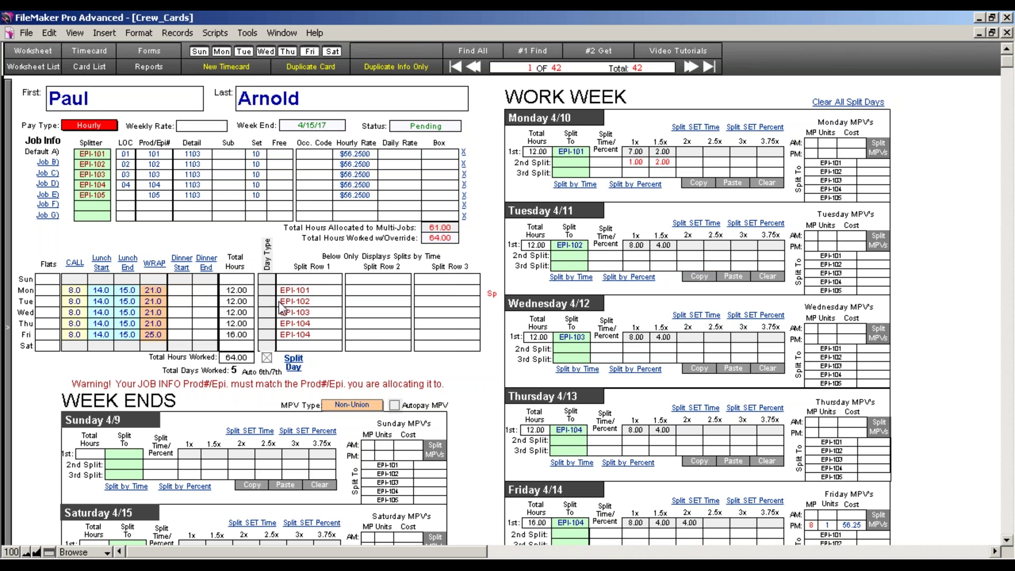
{"action": "left_click", "coordinate": [102, 165]}
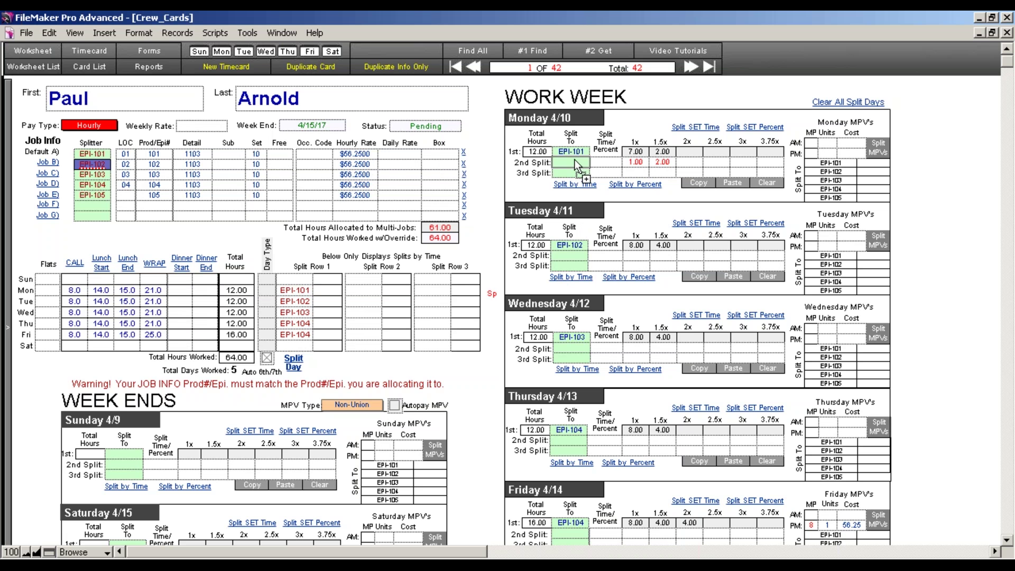
{"action": "left_click", "coordinate": [575, 236]}
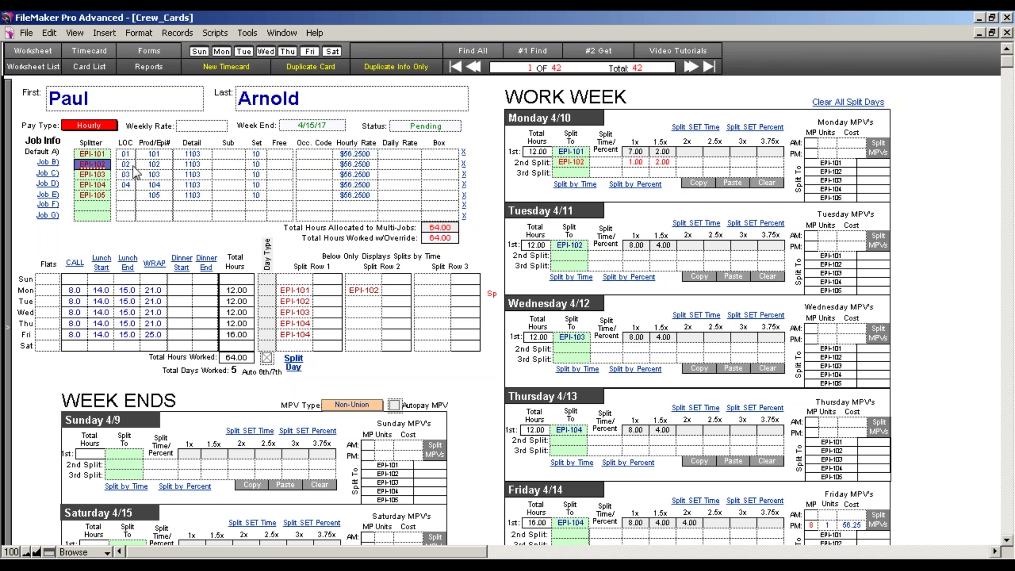
{"action": "left_click", "coordinate": [13, 121]}
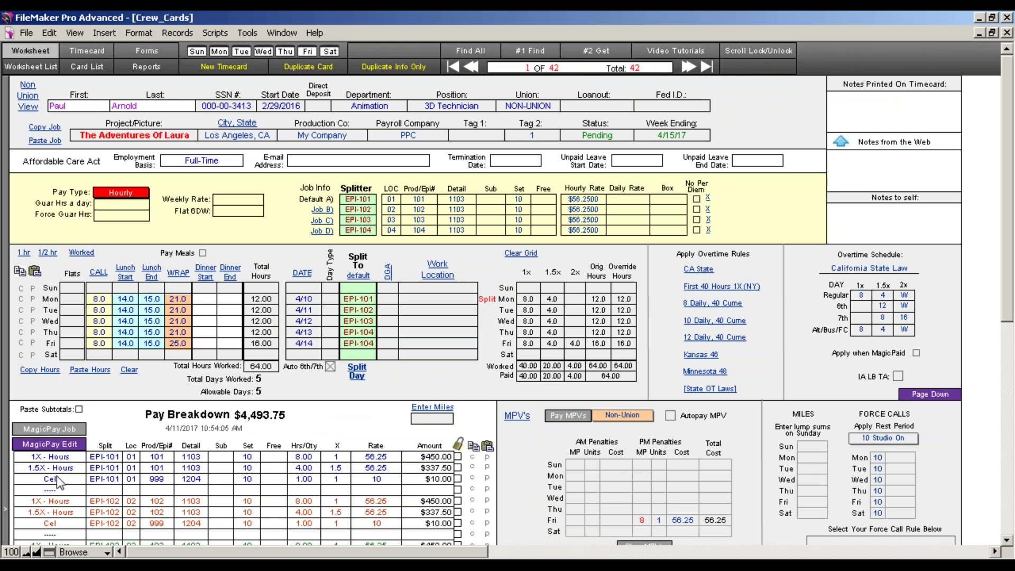
Recalculate the pay breakdown so EPI-101 shows 7.00 and EPI-102 9.00 straight hours
{"action": "left_click", "coordinate": [63, 443]}
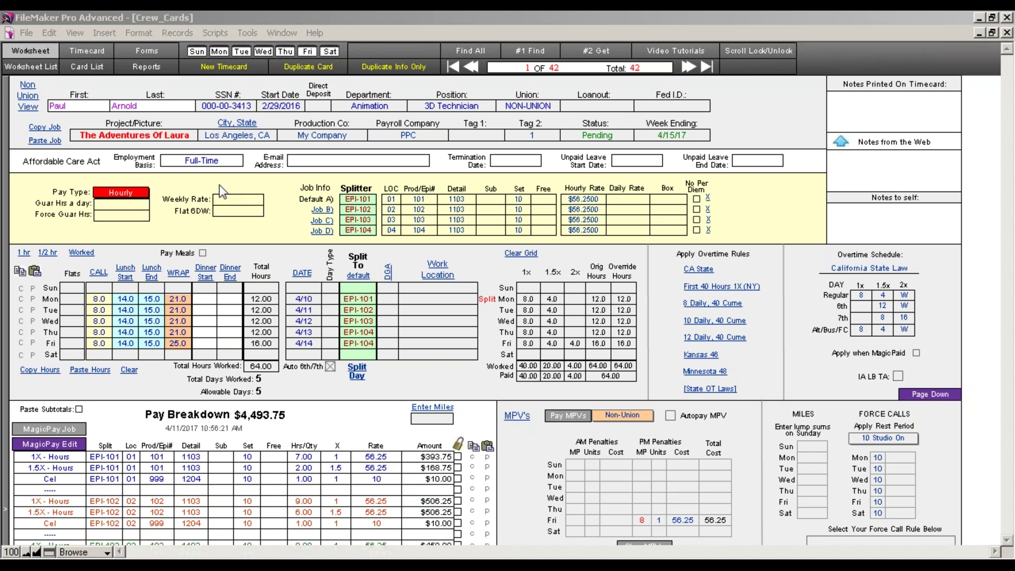
Move through the wide profile and union layouts and the Job F/G rows, then return to the worksheet
{"action": "left_click", "coordinate": [28, 96]}
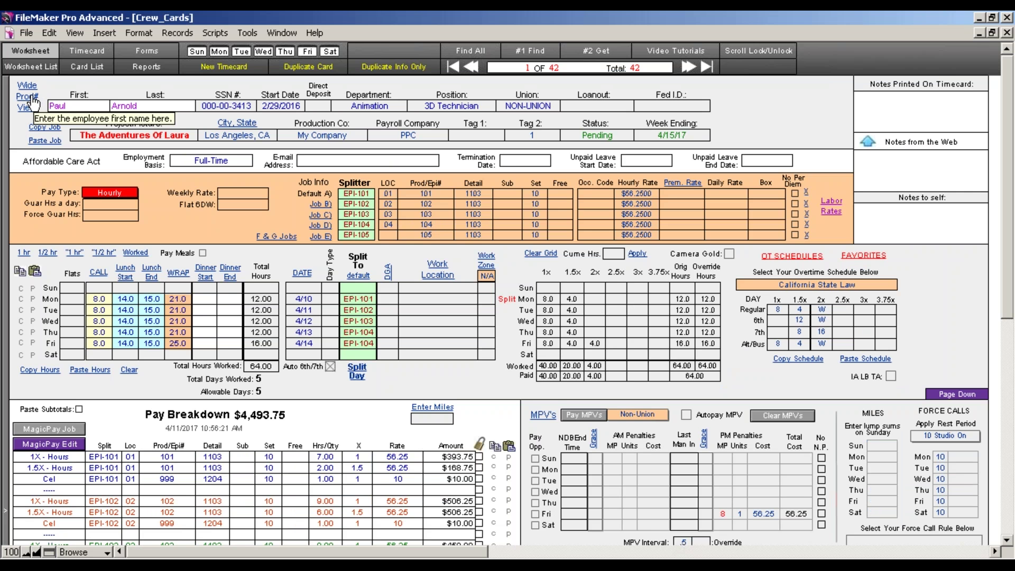
{"action": "left_click", "coordinate": [34, 98]}
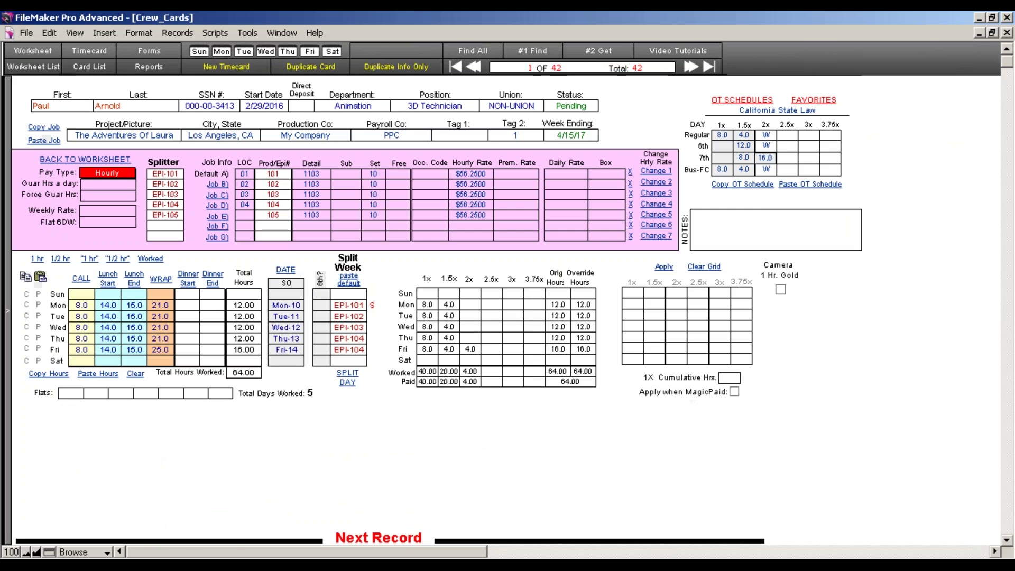
{"action": "left_click", "coordinate": [288, 238]}
{"action": "left_click", "coordinate": [127, 160]}
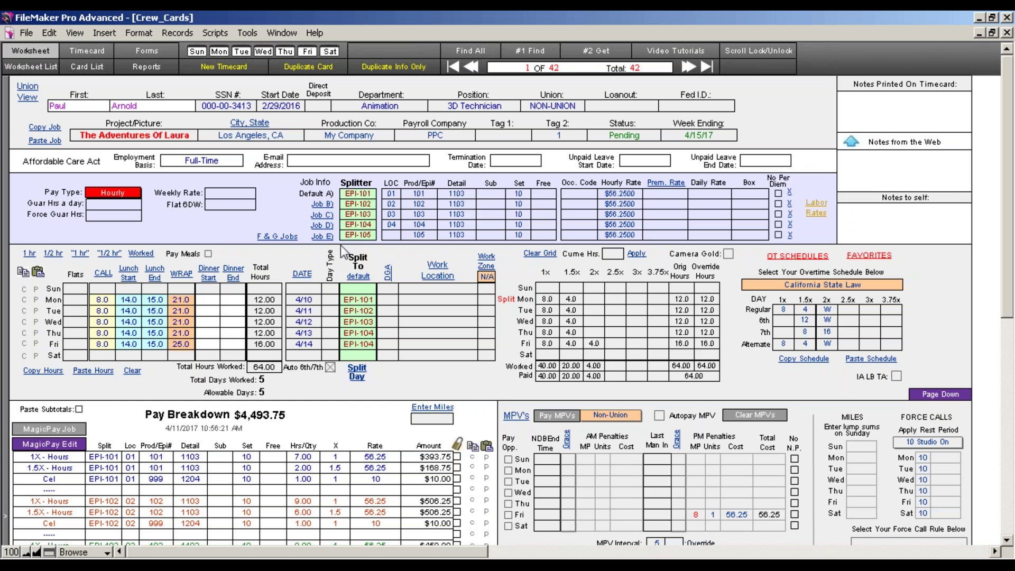
Set Job E's location code to 05
{"action": "left_click", "coordinate": [392, 235]}
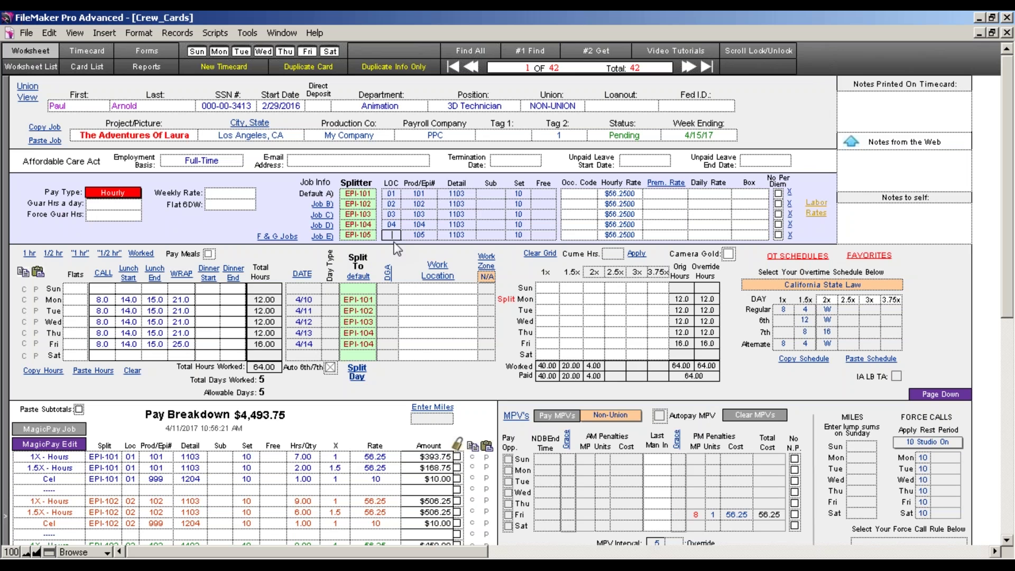
{"action": "type", "text": "05"}
{"action": "left_click", "coordinate": [391, 249]}
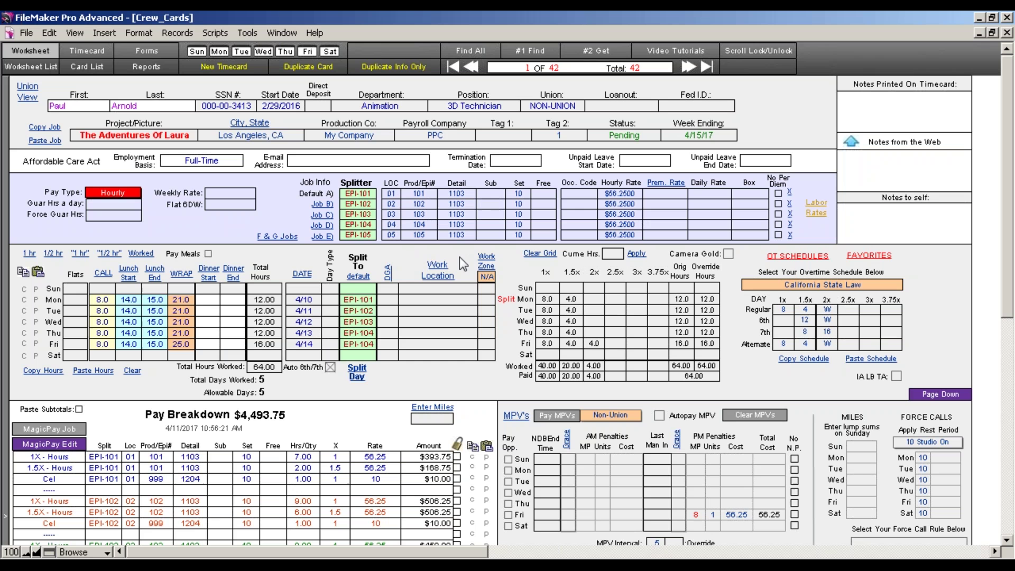
Assign Friday's hours to EPI-105 and recalculate the split-day pay
{"action": "left_click", "coordinate": [359, 345]}
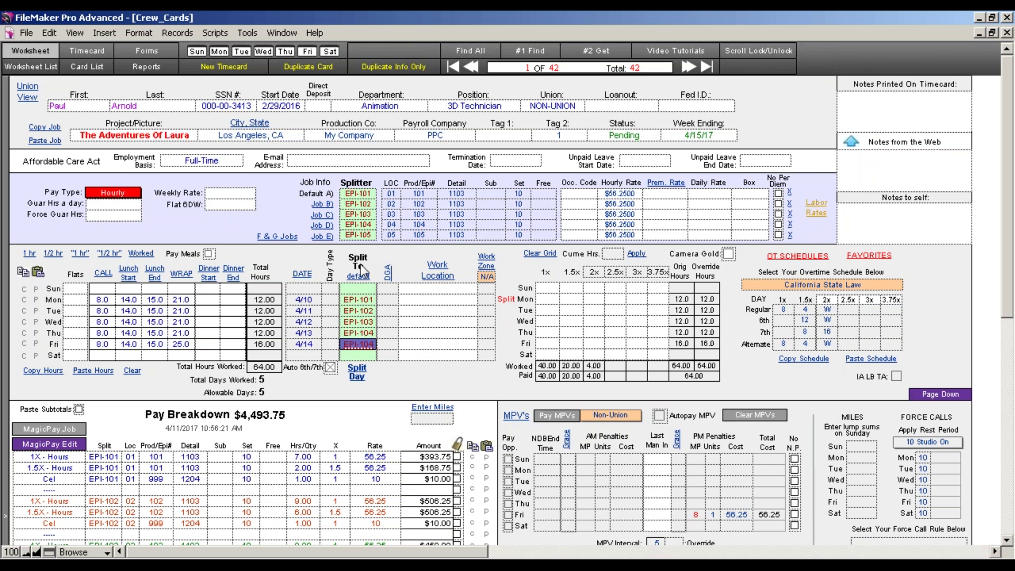
{"action": "left_click", "coordinate": [363, 238]}
{"action": "left_click_drag", "start_coordinate": [363, 237], "coordinate": [360, 344]}
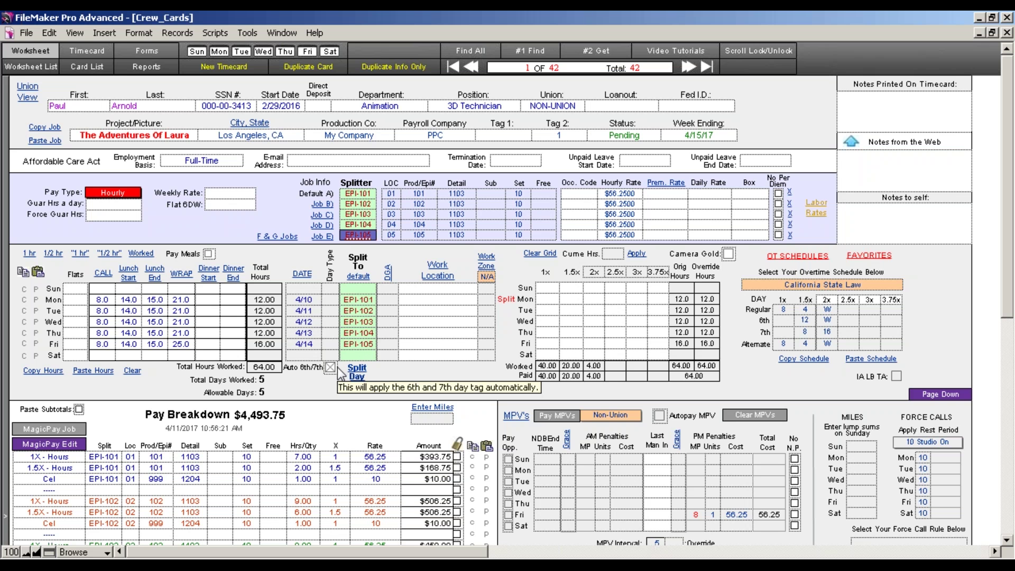
{"action": "left_click", "coordinate": [60, 430]}
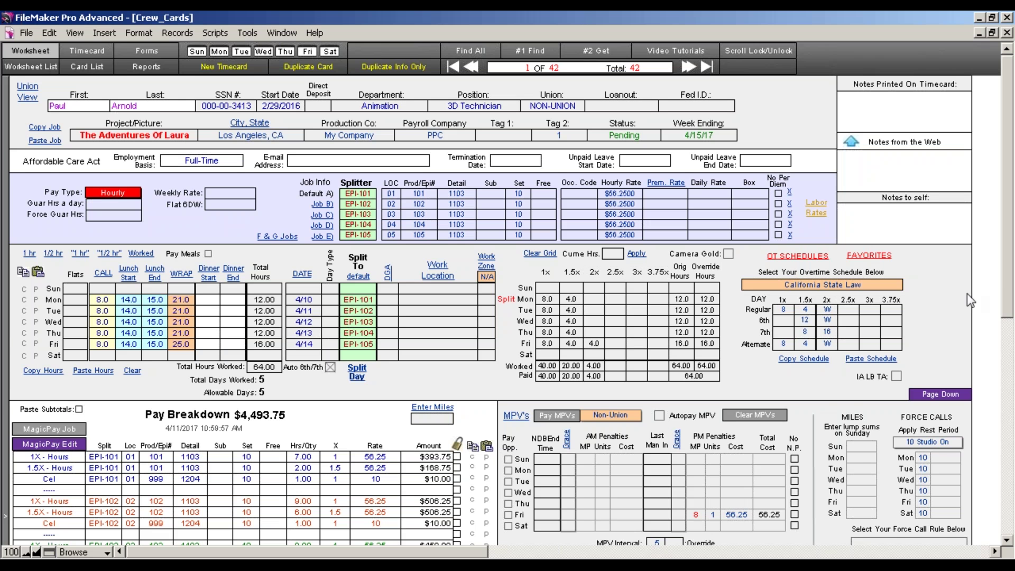
{"action": "scroll", "coordinate": [1006, 267], "scroll_direction": "down", "scroll_amount": 3}
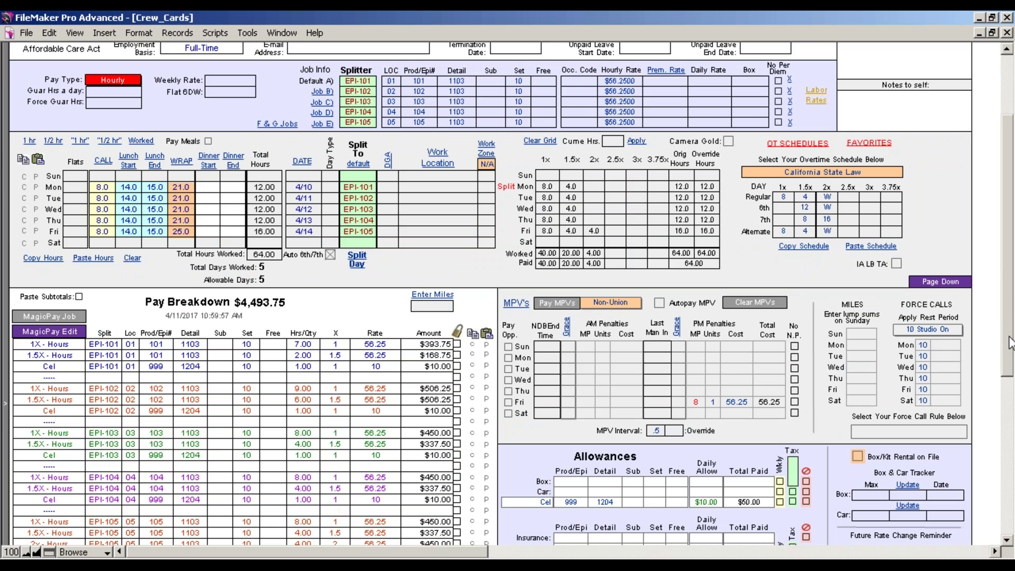
{"action": "scroll", "coordinate": [1006, 255], "scroll_direction": "up", "scroll_amount": 3}
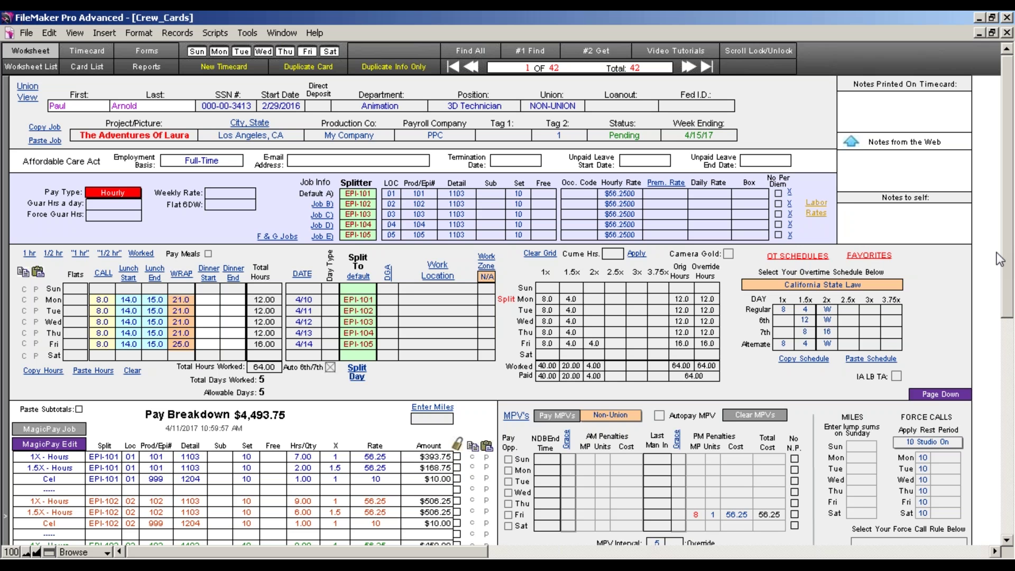
{"action": "left_click", "coordinate": [579, 194]}
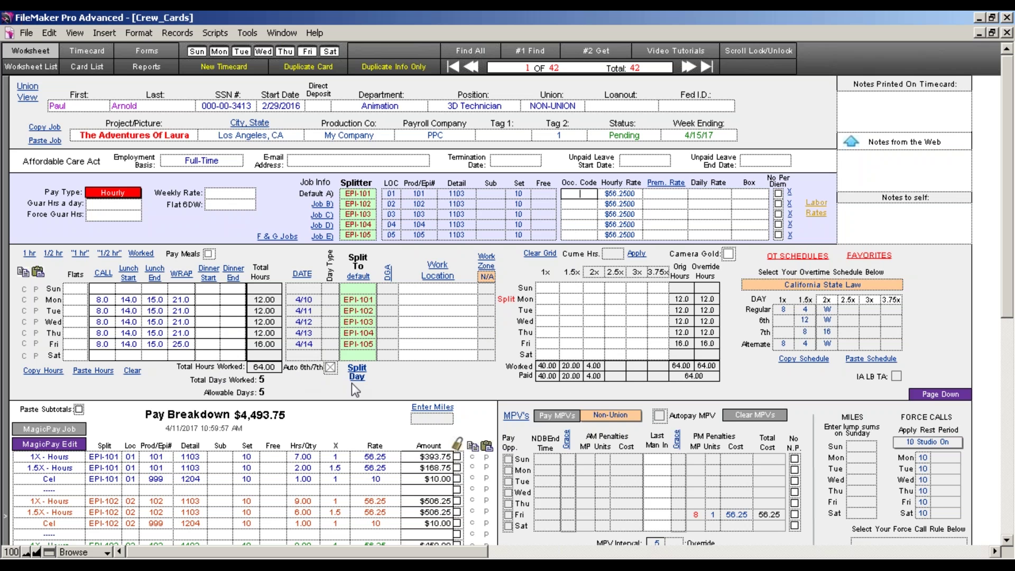
Show Monday's DGA choices: 1AD, 2+ 2AD, Studio 2AD, Distant 2AD, UPM
{"action": "left_click", "coordinate": [387, 301]}
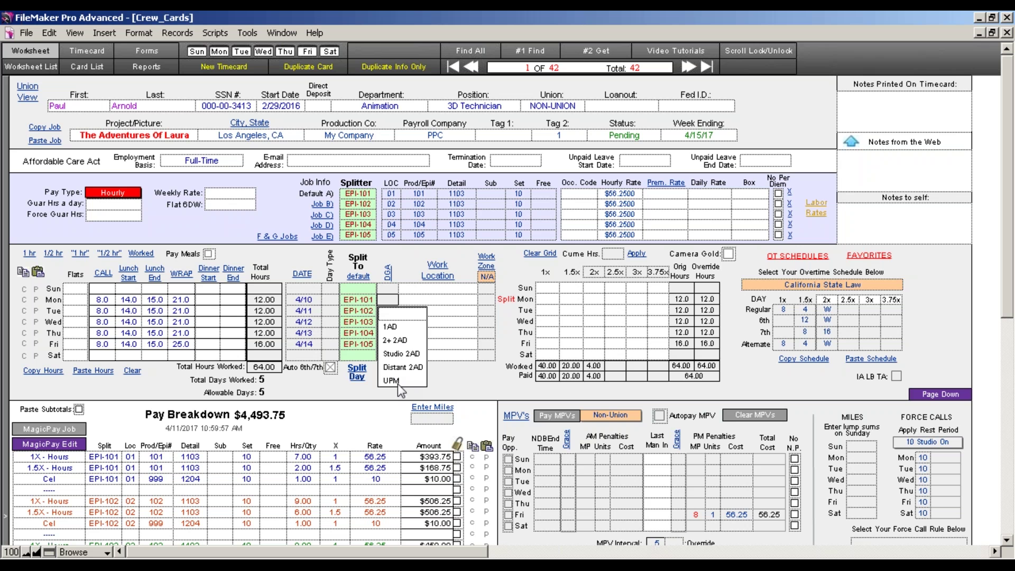
{"action": "left_click", "coordinate": [445, 386]}
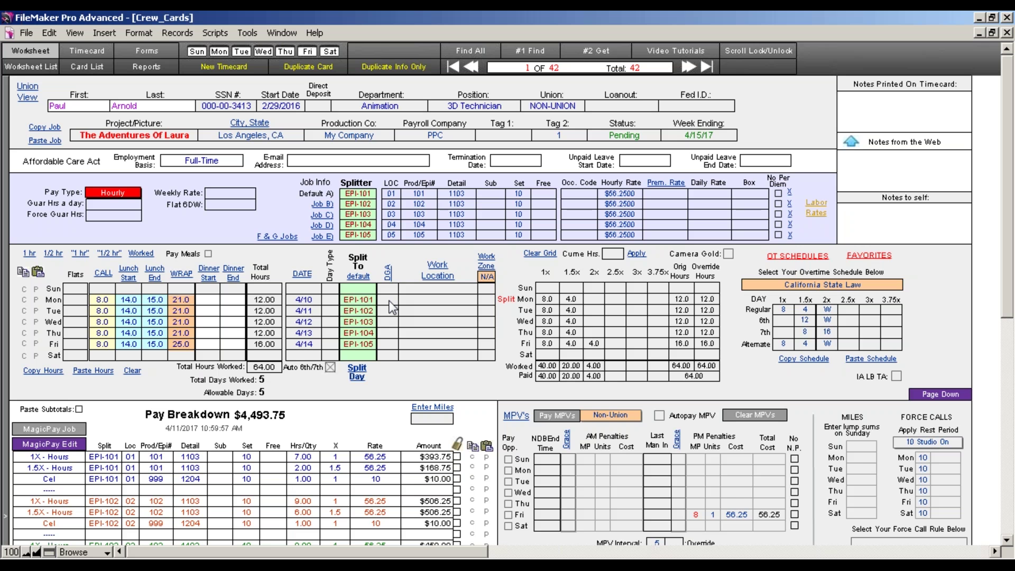
{"action": "left_click", "coordinate": [458, 299]}
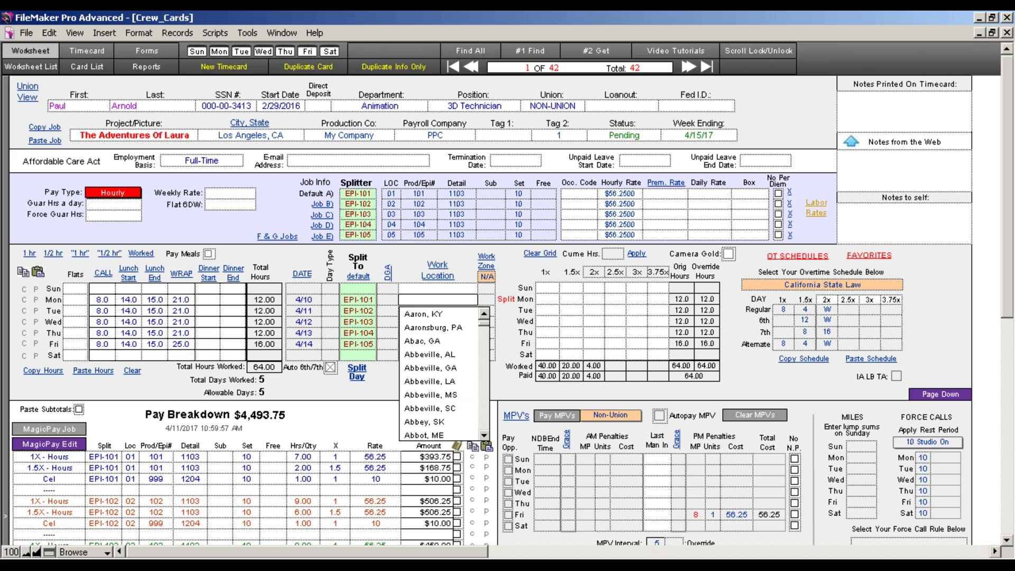
{"action": "scroll", "coordinate": [461, 359], "scroll_direction": "down", "scroll_amount": 3}
{"action": "scroll", "coordinate": [458, 357], "scroll_direction": "up", "scroll_amount": 3}
{"action": "scroll", "coordinate": [445, 340], "scroll_direction": "down", "scroll_amount": 3}
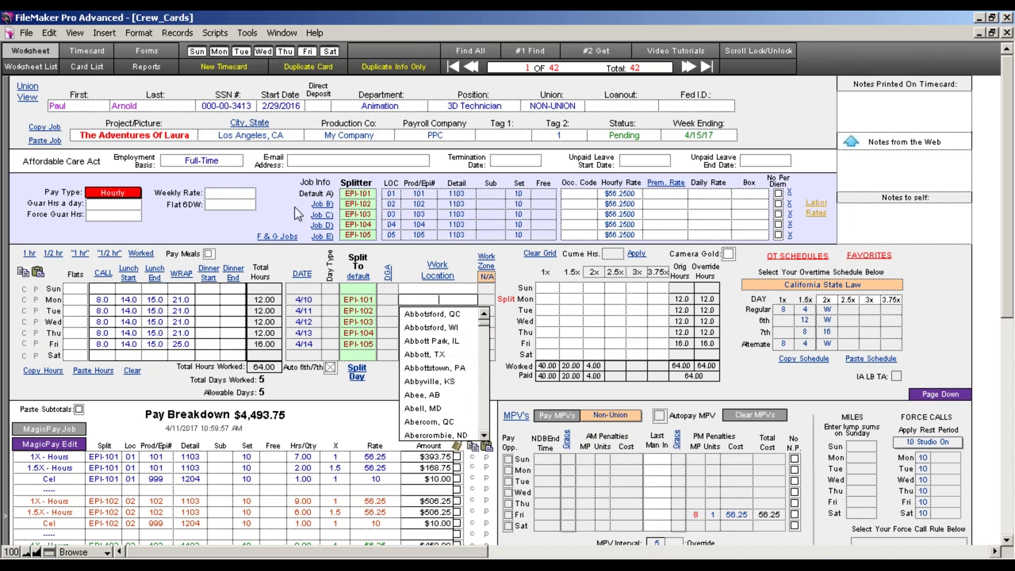
{"action": "left_click", "coordinate": [266, 136]}
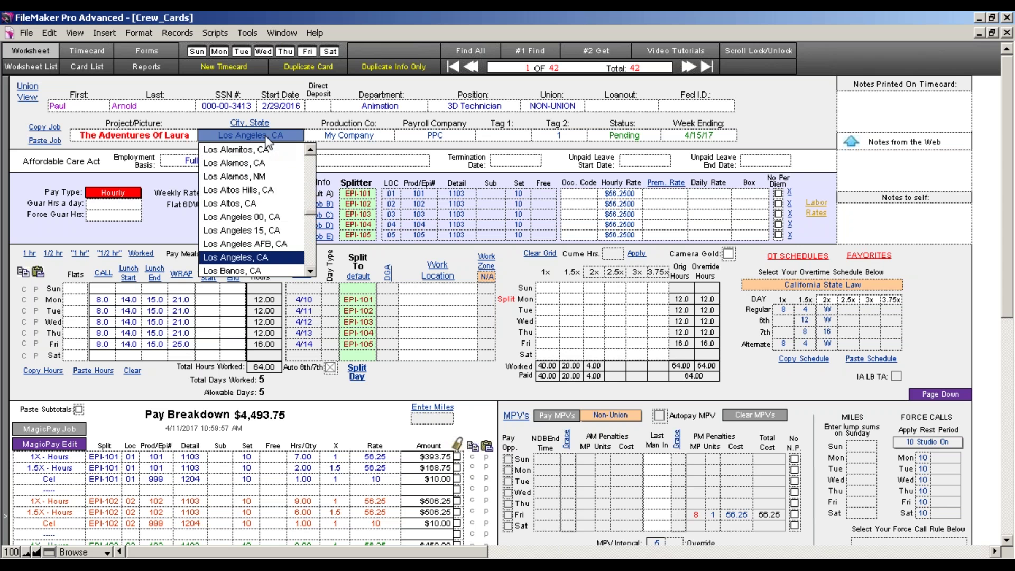
{"action": "left_click", "coordinate": [263, 136]}
{"action": "left_click", "coordinate": [438, 299]}
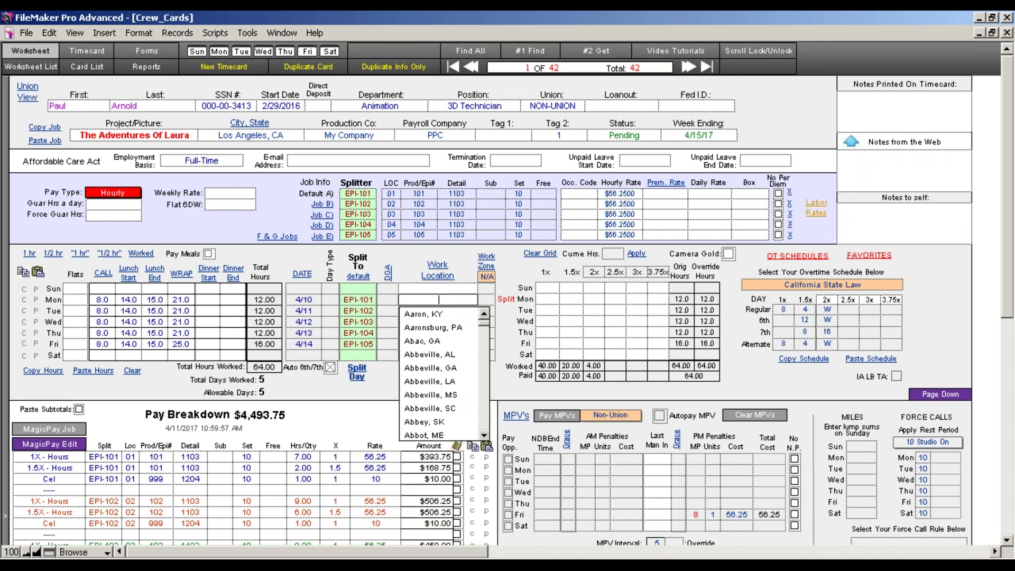
{"action": "scroll", "coordinate": [457, 379], "scroll_direction": "down", "scroll_amount": 1}
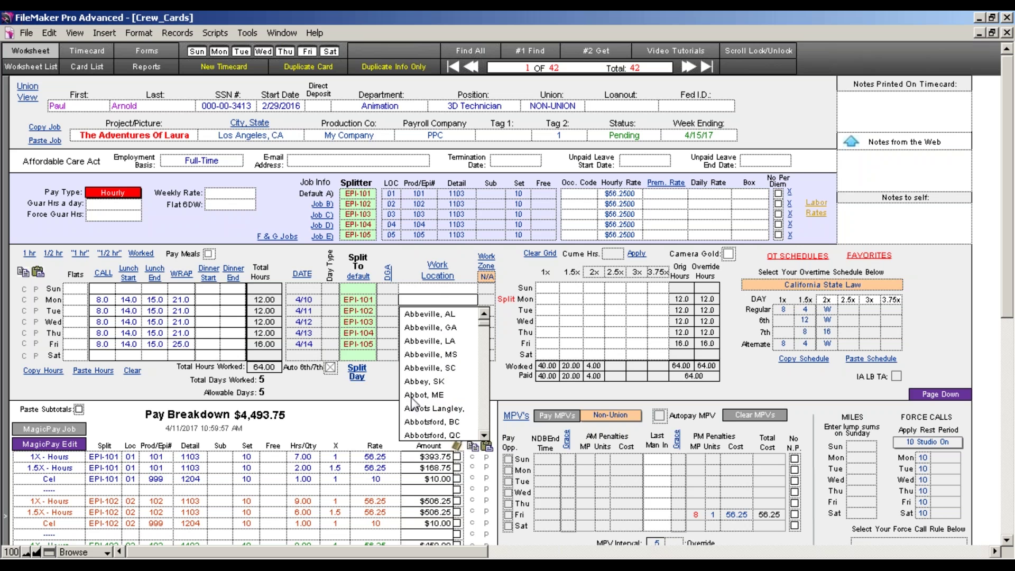
{"action": "left_click", "coordinate": [360, 393]}
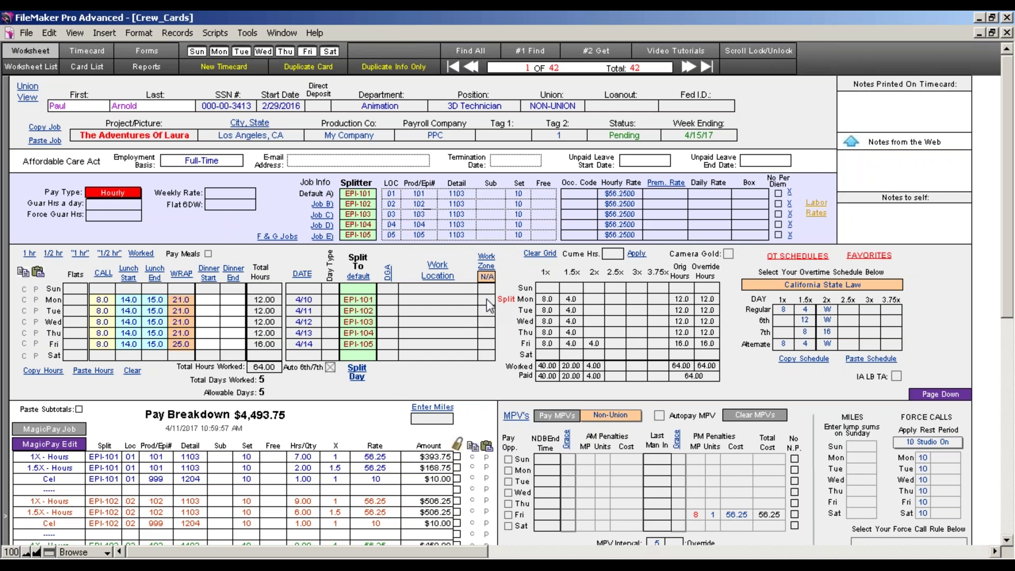
{"action": "left_click", "coordinate": [486, 299]}
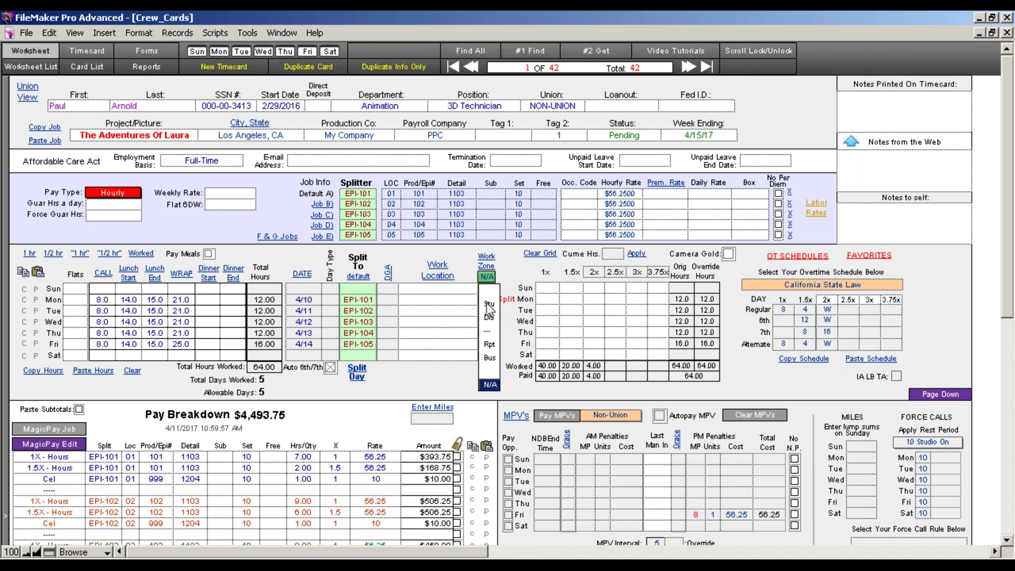
Choose Stu as the work zone for Monday through Friday and commit the record
{"action": "left_click", "coordinate": [486, 303]}
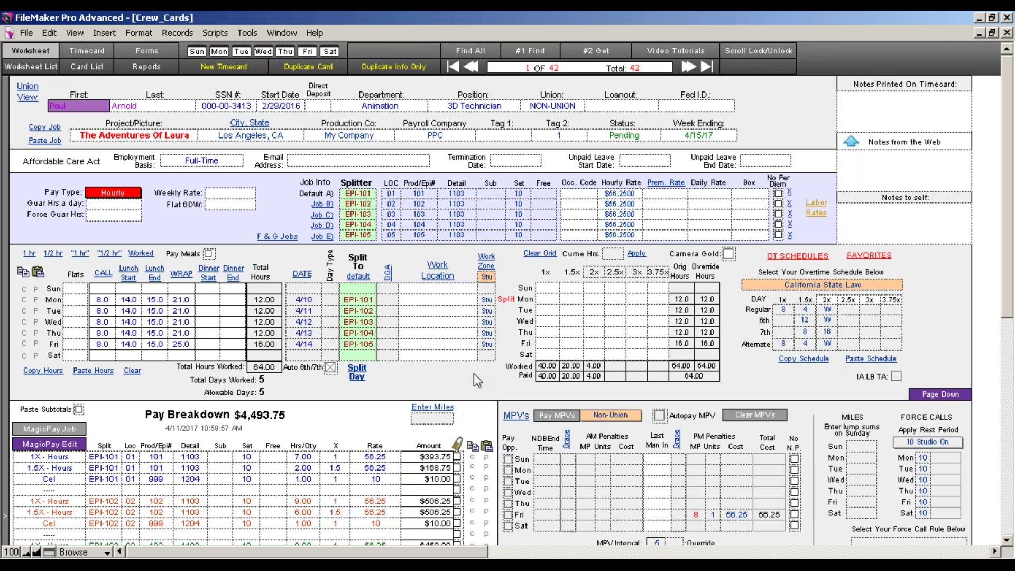
{"action": "left_click", "coordinate": [473, 373]}
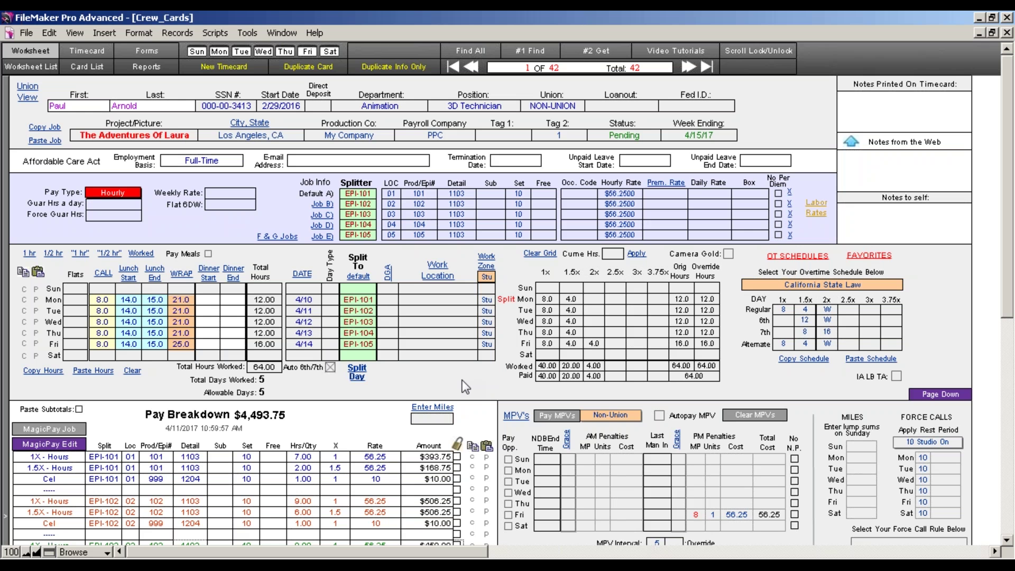
Find overtime schedules named with 600 and apply LA 600 Camera: On Prod-Studio - TV
{"action": "left_click", "coordinate": [798, 259]}
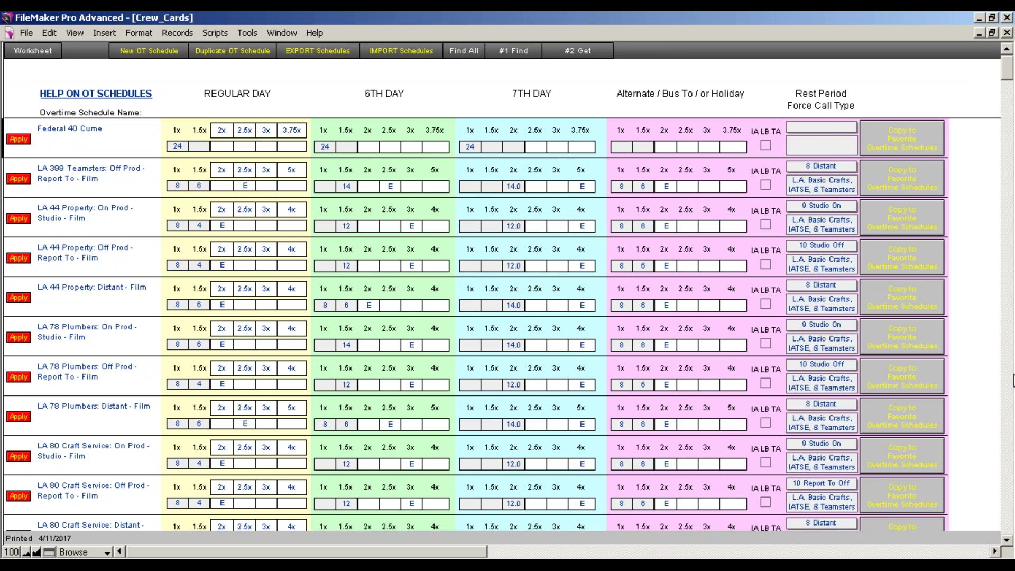
{"action": "scroll", "coordinate": [974, 351], "scroll_direction": "down", "scroll_amount": 20}
{"action": "scroll", "coordinate": [975, 353], "scroll_direction": "down", "scroll_amount": 3}
{"action": "scroll", "coordinate": [975, 352], "scroll_direction": "up", "scroll_amount": 20}
{"action": "left_click", "coordinate": [514, 56]}
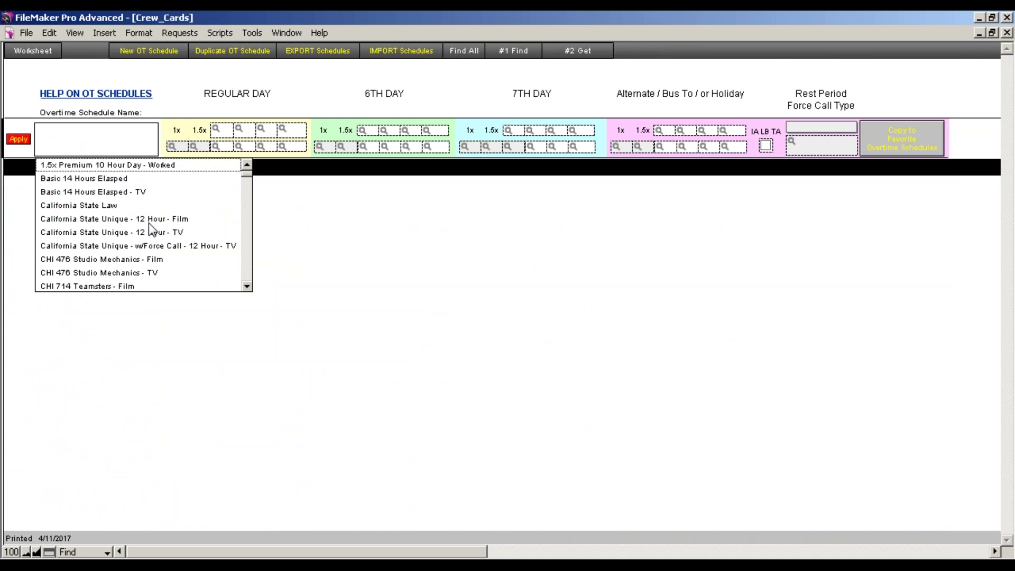
{"action": "left_click", "coordinate": [55, 138]}
{"action": "type", "text": "600"}
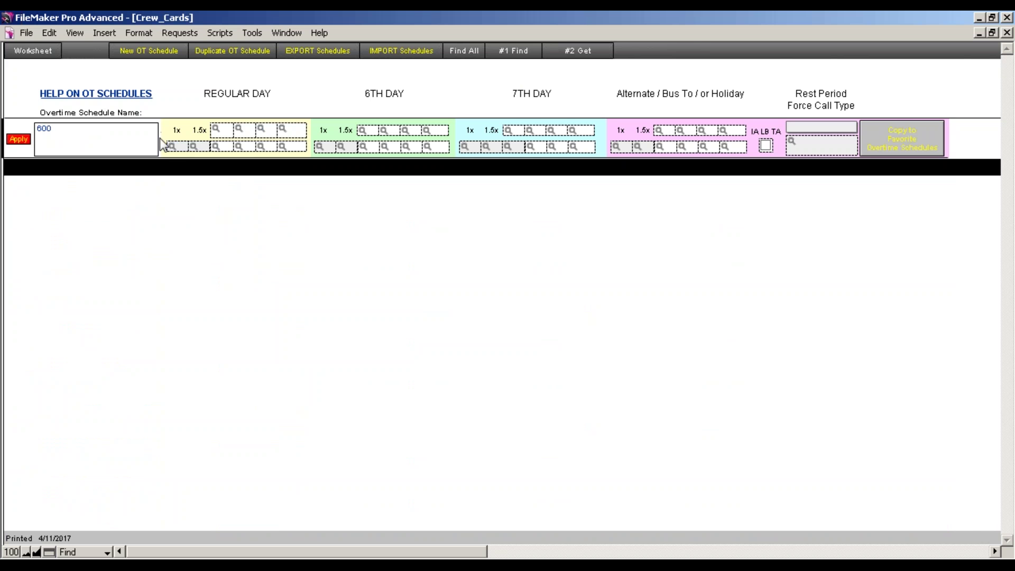
{"action": "left_click", "coordinate": [576, 59]}
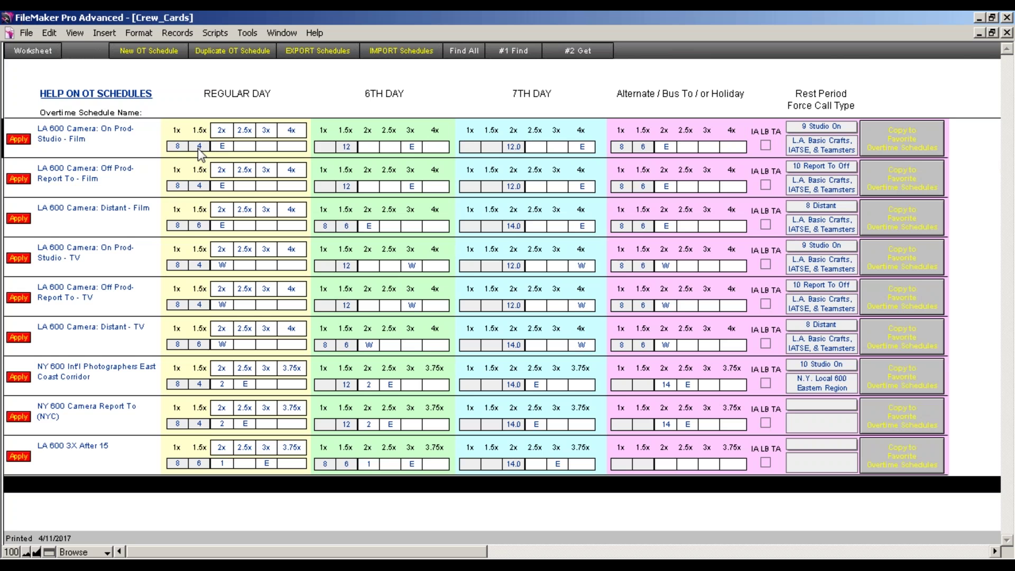
{"action": "left_click", "coordinate": [39, 258]}
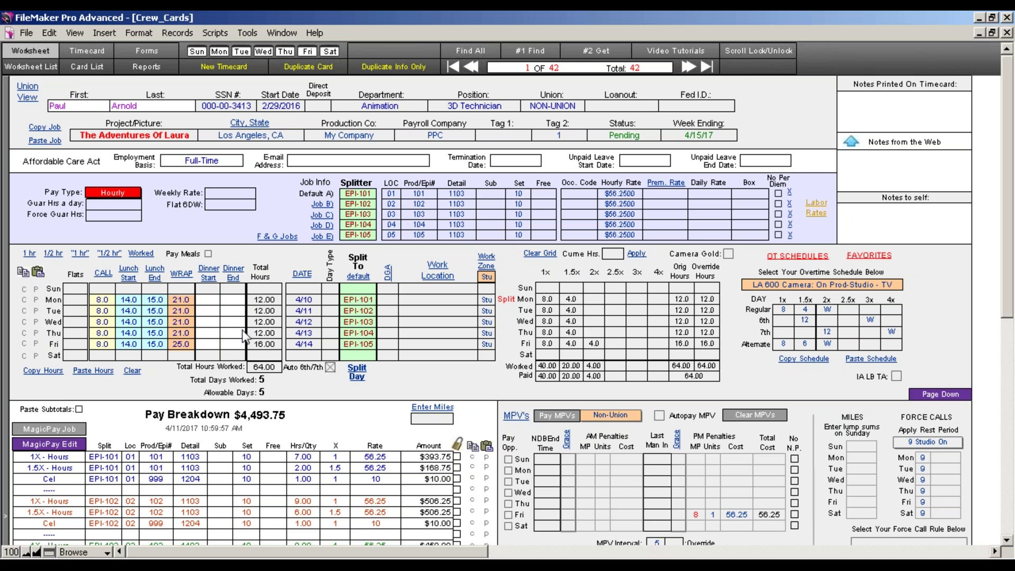
Change the Regular 2x overtime code to E
{"action": "left_click", "coordinate": [825, 310]}
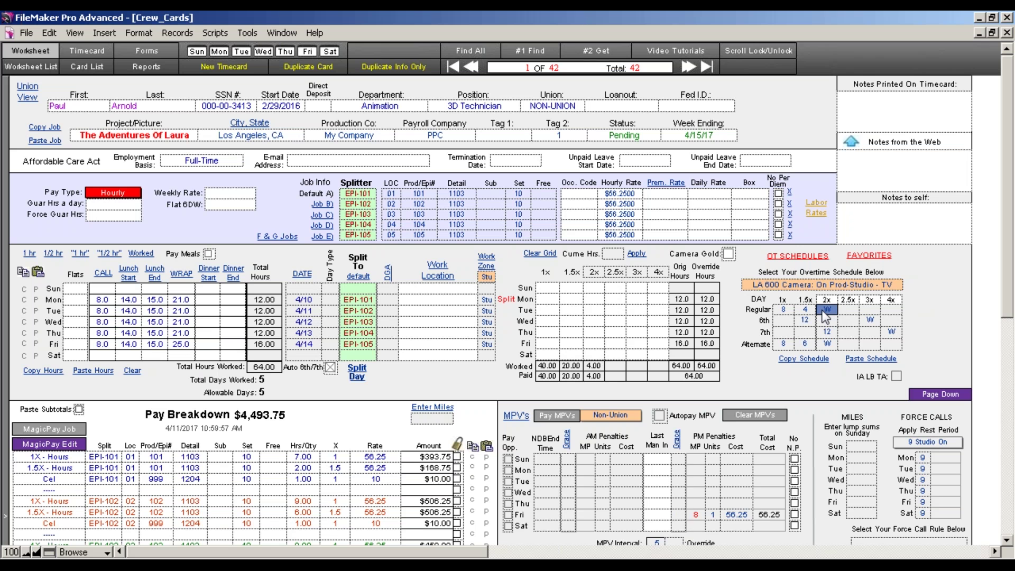
{"action": "type", "text": "E"}
{"action": "left_click", "coordinate": [745, 389]}
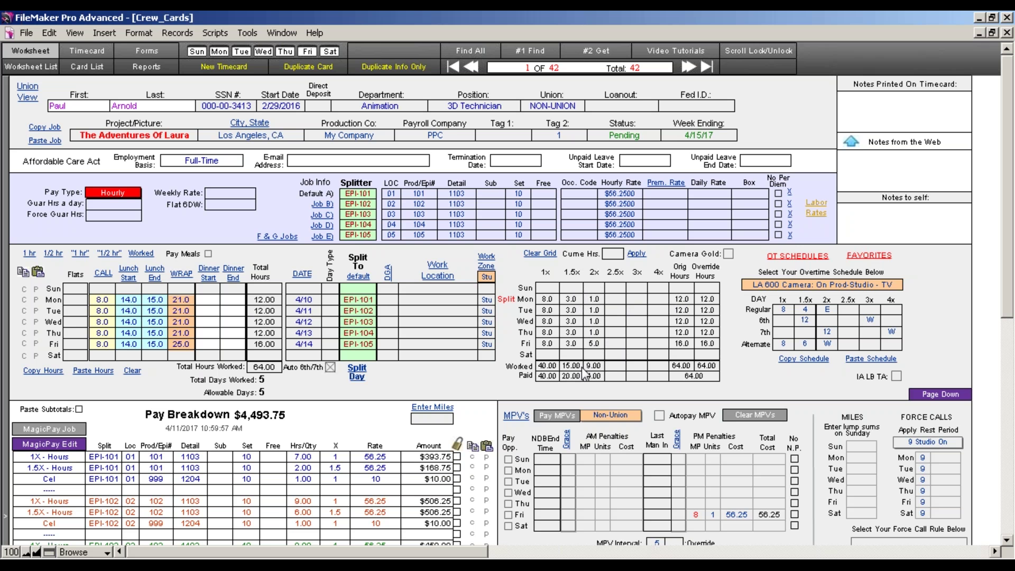
Set the Regular 2x code back to W and open the favorite overtime schedules
{"action": "left_click", "coordinate": [827, 310]}
{"action": "type", "text": "W"}
{"action": "left_click", "coordinate": [760, 393]}
{"action": "left_click", "coordinate": [827, 308]}
{"action": "left_click", "coordinate": [873, 257]}
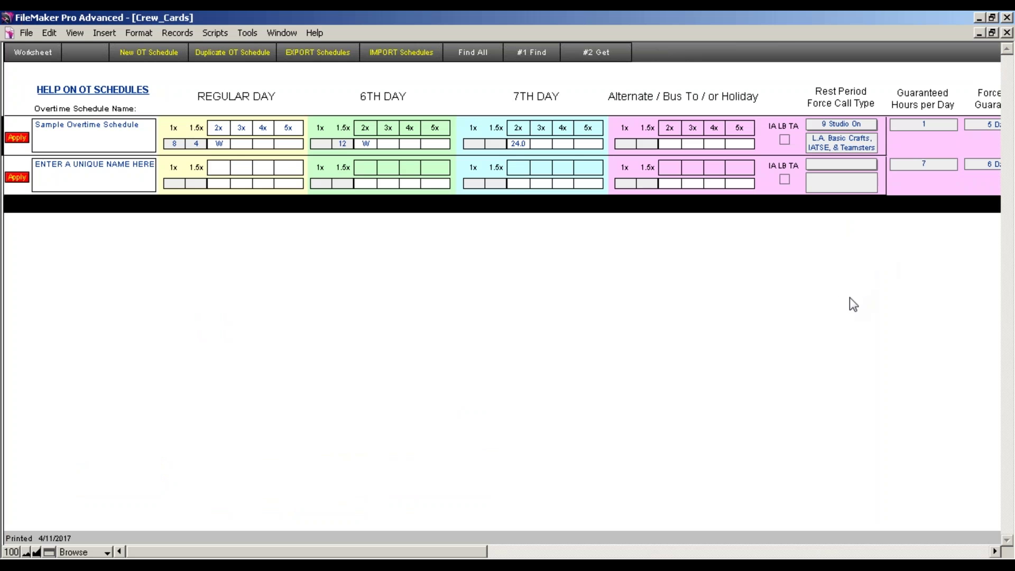
Find schedules containing 600 and copy LA 600 Camera: Off Prod-Report To - TV to favorites
{"action": "left_click", "coordinate": [37, 53]}
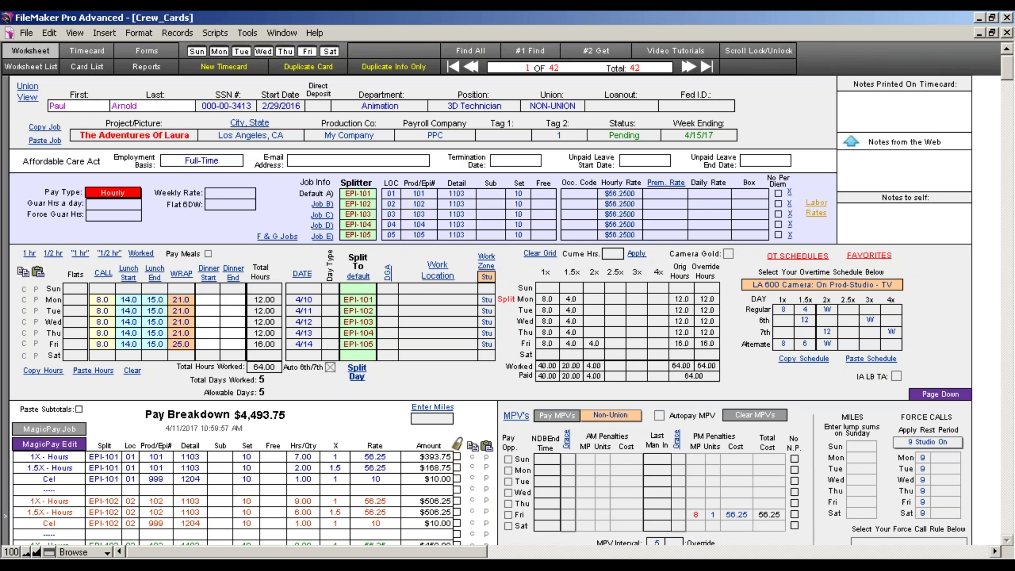
{"action": "left_click", "coordinate": [796, 257]}
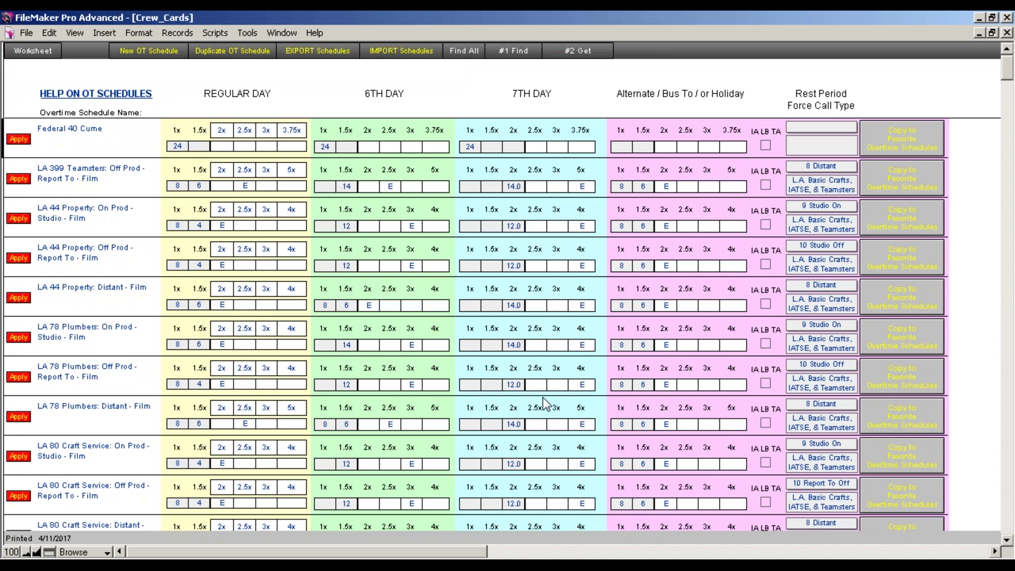
{"action": "left_click", "coordinate": [515, 53]}
{"action": "left_click", "coordinate": [53, 135]}
{"action": "type", "text": "600"}
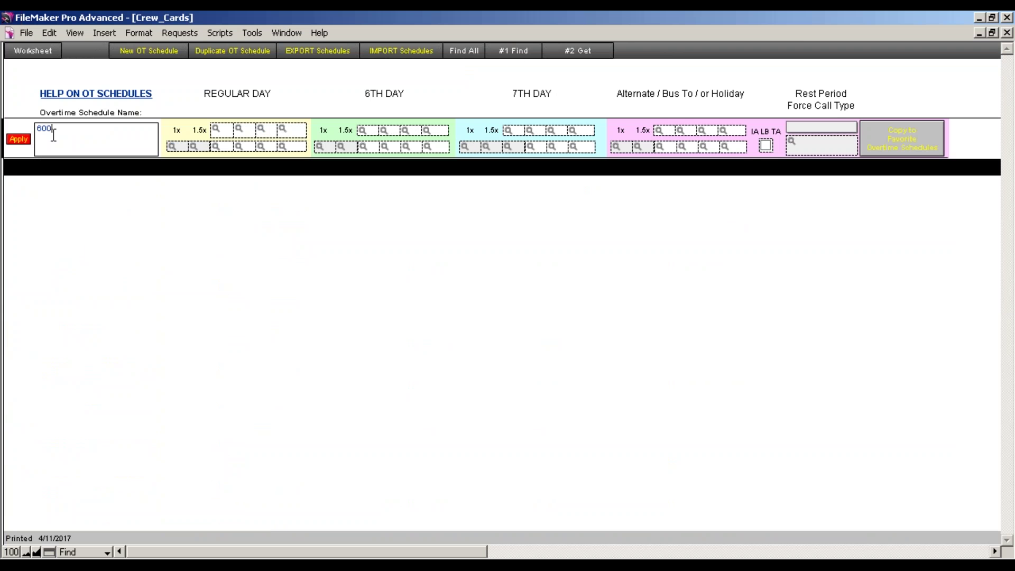
{"action": "left_click", "coordinate": [511, 53]}
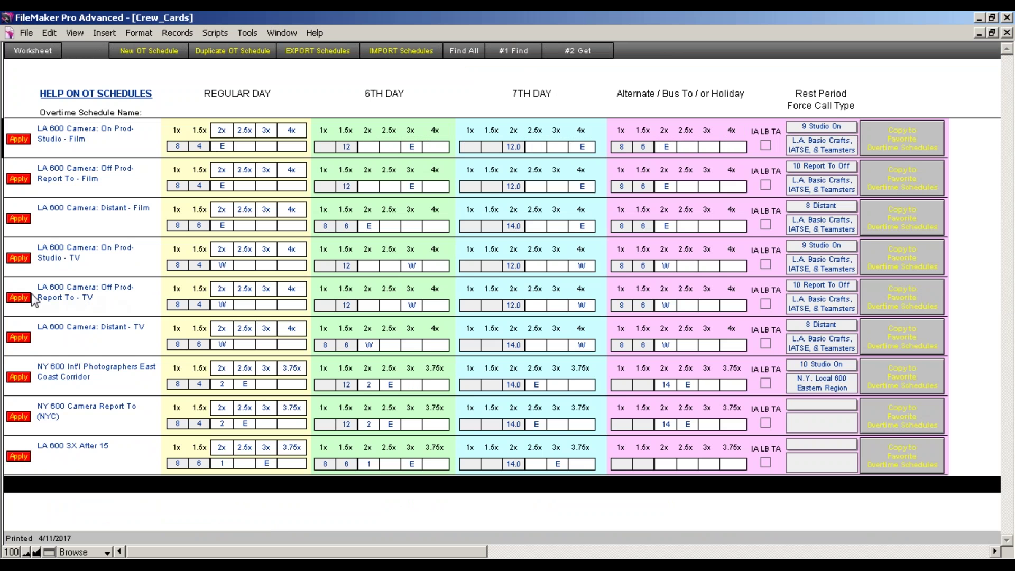
{"action": "left_click", "coordinate": [19, 299]}
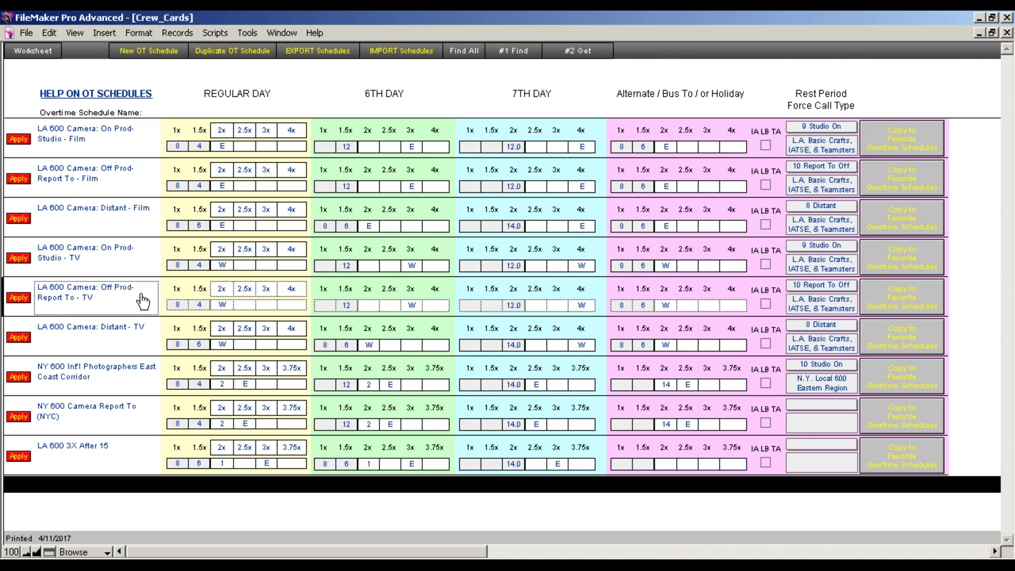
{"action": "left_click", "coordinate": [907, 307]}
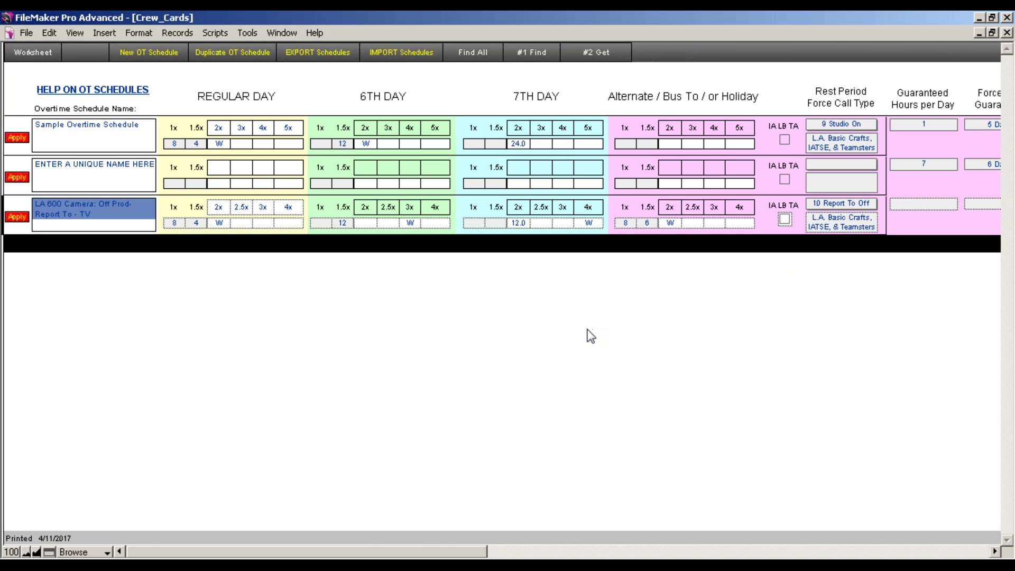
{"action": "left_click", "coordinate": [33, 52]}
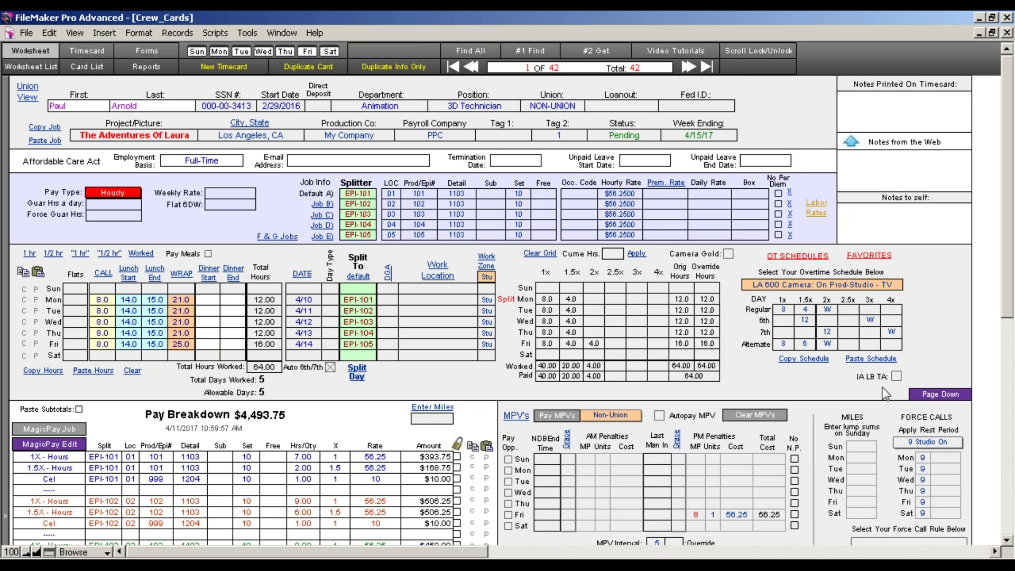
Clear all meal penalty units and costs
{"action": "left_click_drag", "start_coordinate": [1009, 296], "coordinate": [1008, 334]}
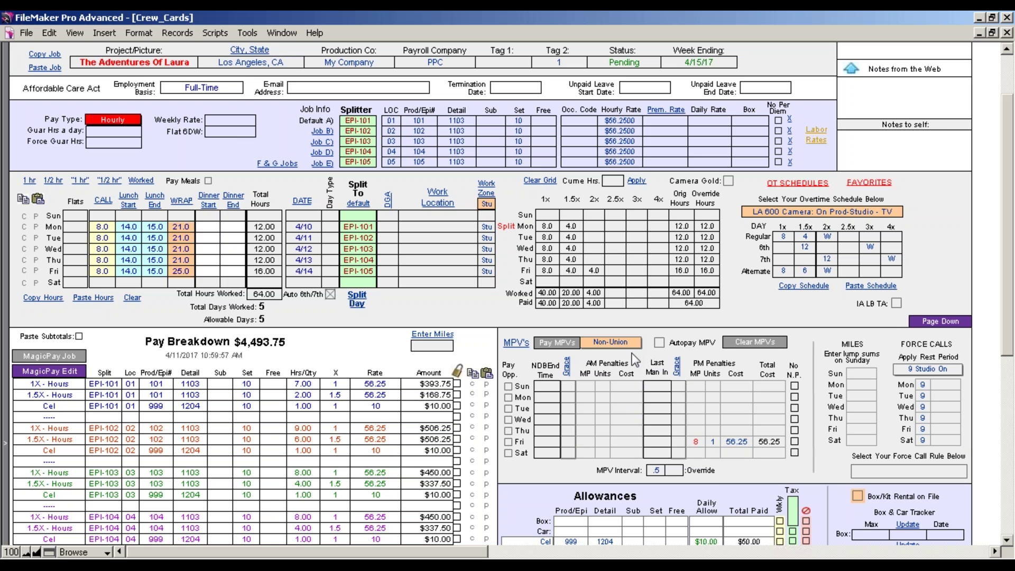
{"action": "left_click", "coordinate": [751, 344]}
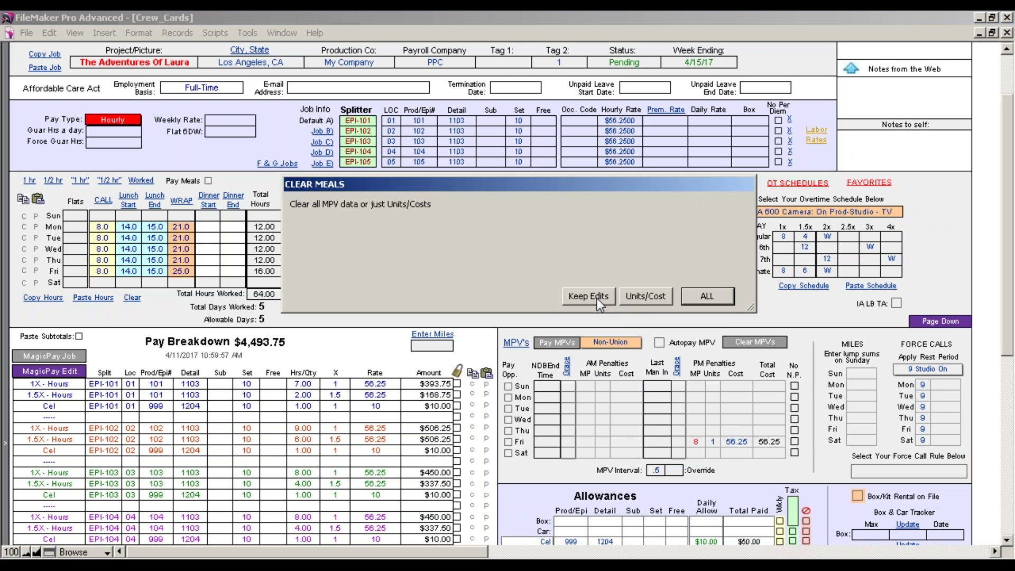
{"action": "left_click", "coordinate": [701, 296]}
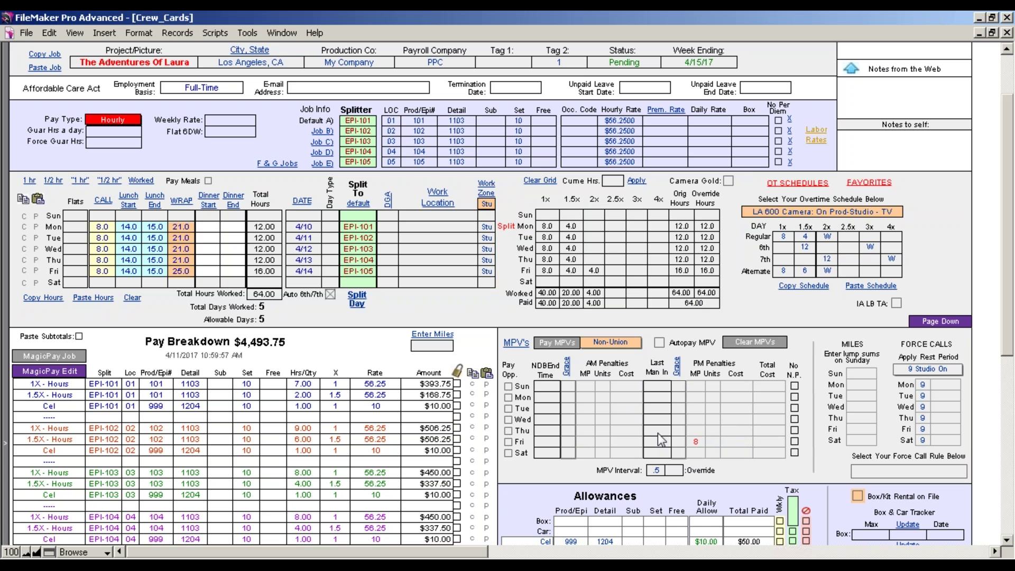
Switch the meal penalty rules to IATSE Studio and open the MPV worksheet
{"action": "left_click", "coordinate": [629, 344]}
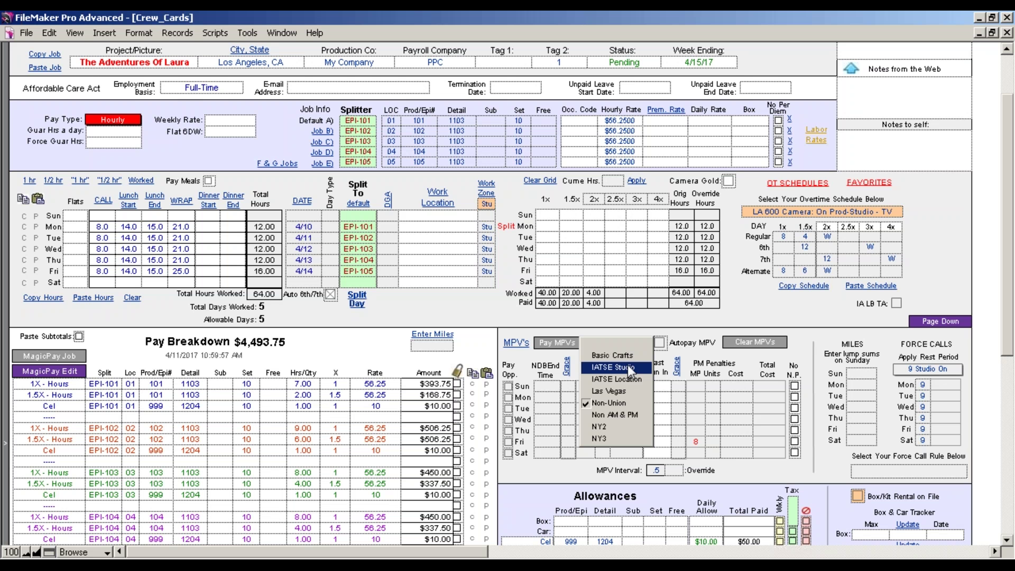
{"action": "left_click", "coordinate": [627, 365]}
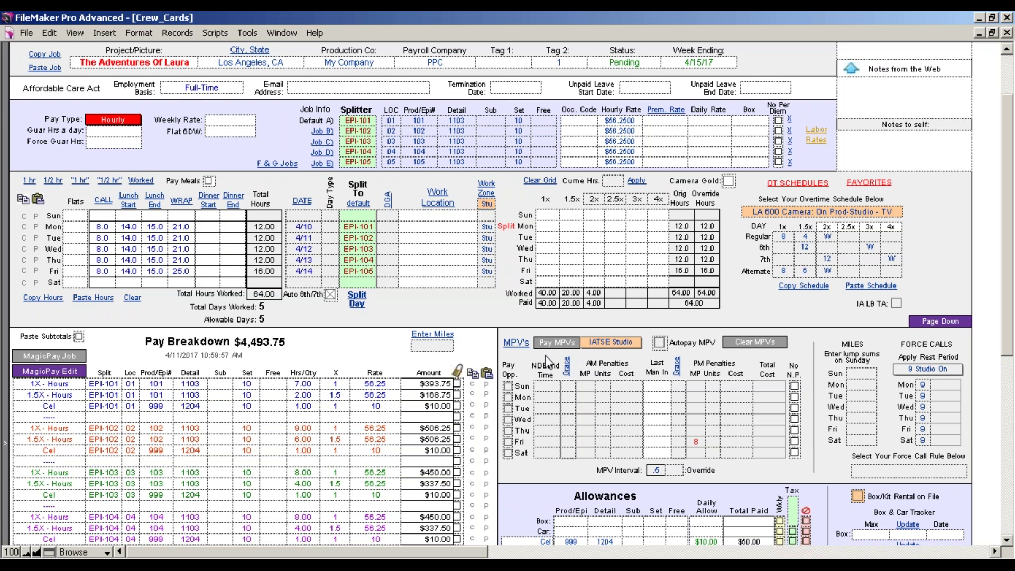
{"action": "left_click", "coordinate": [515, 345]}
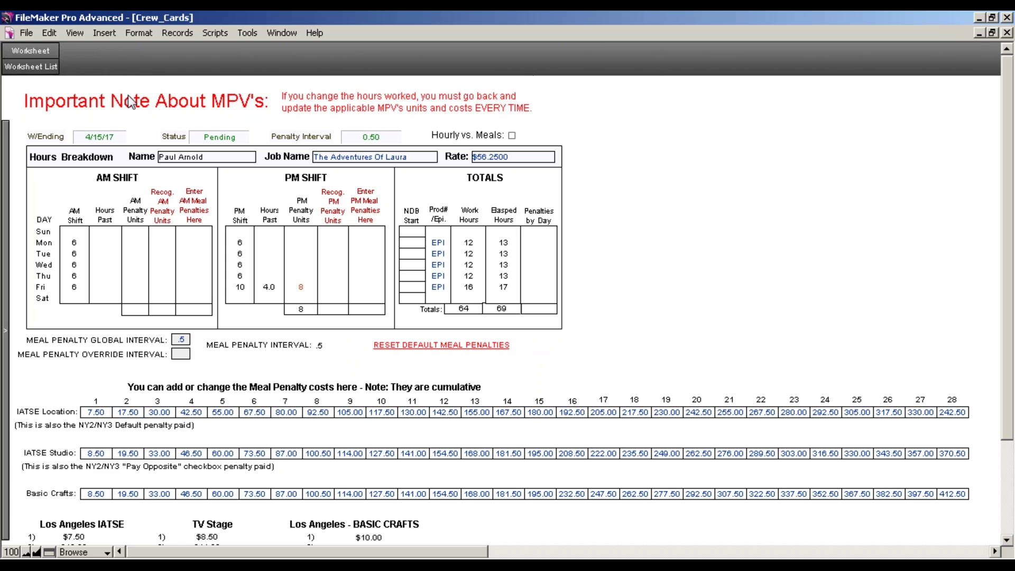
Back on the worksheet, reselect IATSE Studio as the MPV rule set and scroll down
{"action": "left_click", "coordinate": [39, 49]}
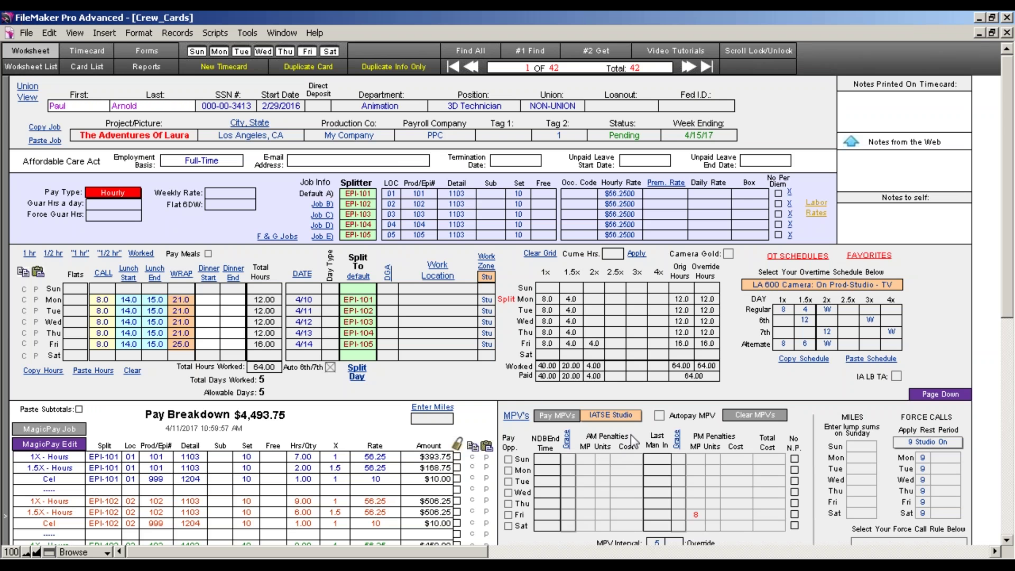
{"action": "left_click", "coordinate": [630, 413]}
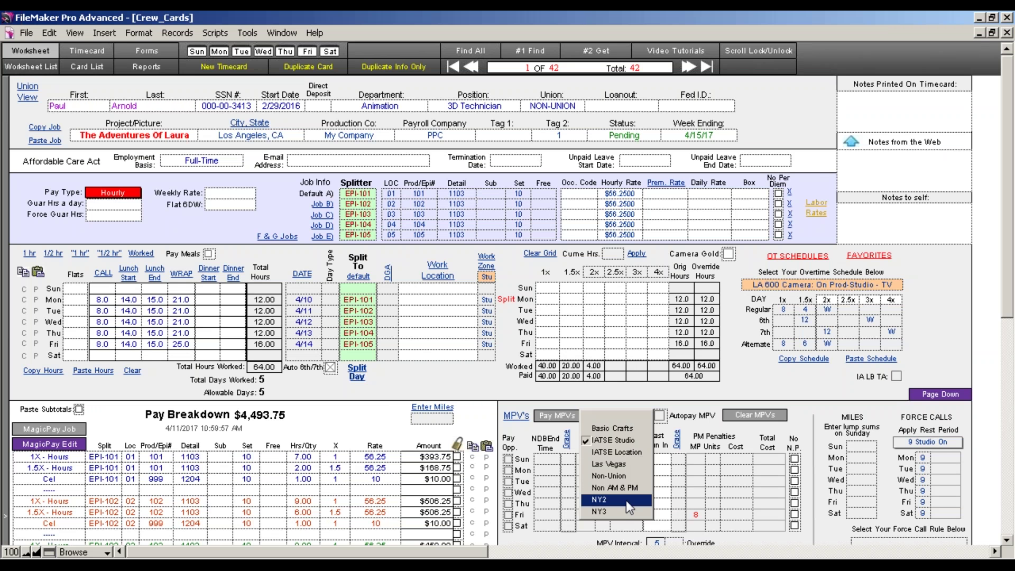
{"action": "left_click", "coordinate": [753, 377]}
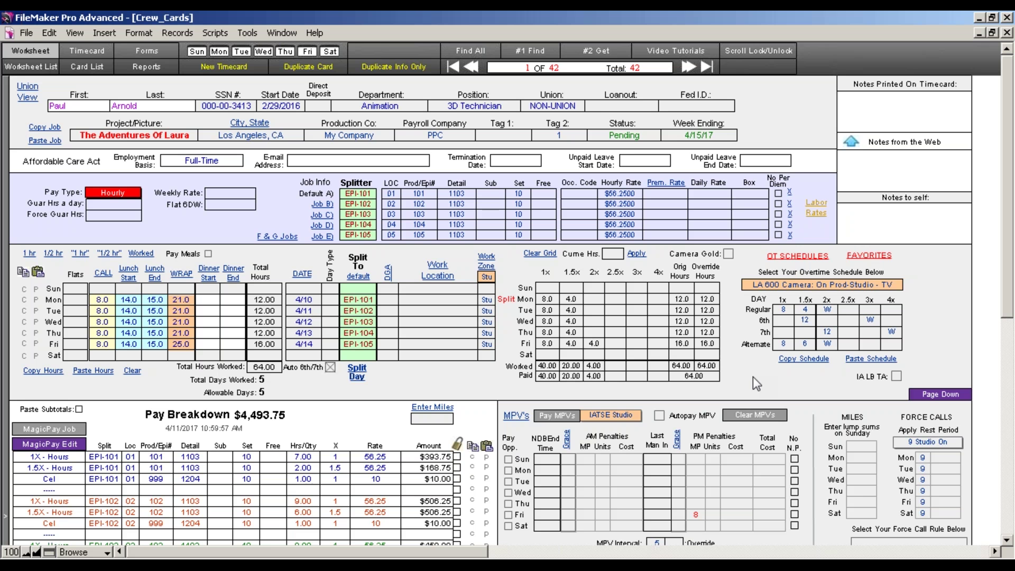
{"action": "left_click", "coordinate": [1006, 540]}
{"action": "left_click", "coordinate": [1007, 540]}
{"action": "left_click", "coordinate": [1006, 542]}
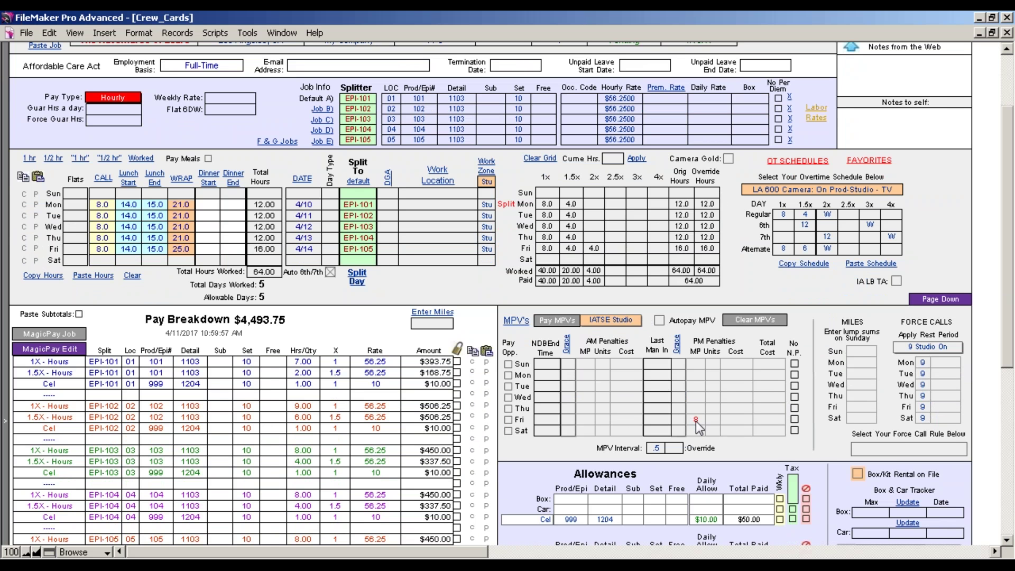
Change Monday's lunch to start 14.1 and end 15.1
{"action": "left_click", "coordinate": [138, 207]}
{"action": "key", "text": "BackSpace"}
{"action": "type", "text": "1"}
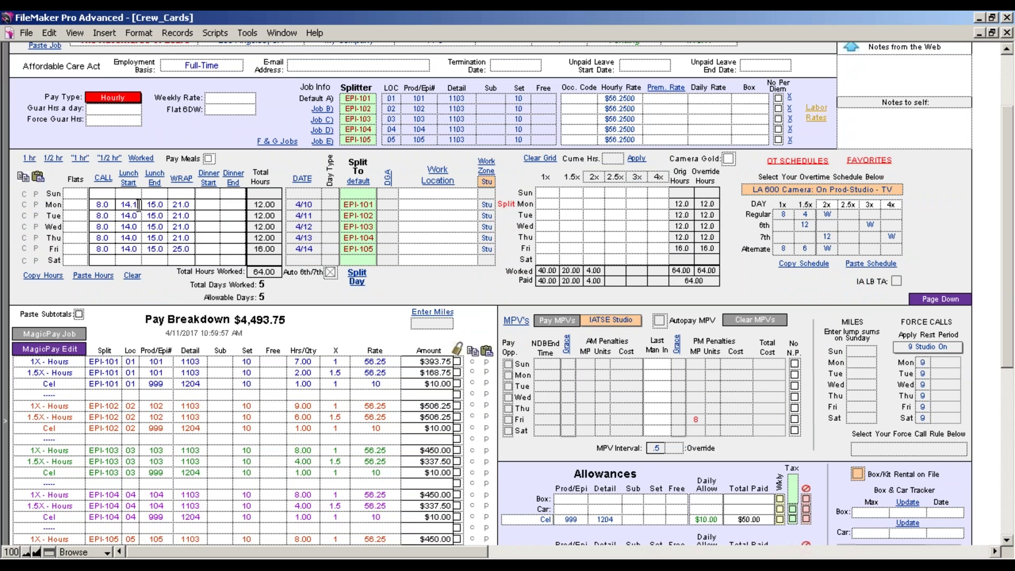
{"action": "key", "text": "Tab"}
{"action": "type", "text": "15.1"}
{"action": "left_click", "coordinate": [496, 283]}
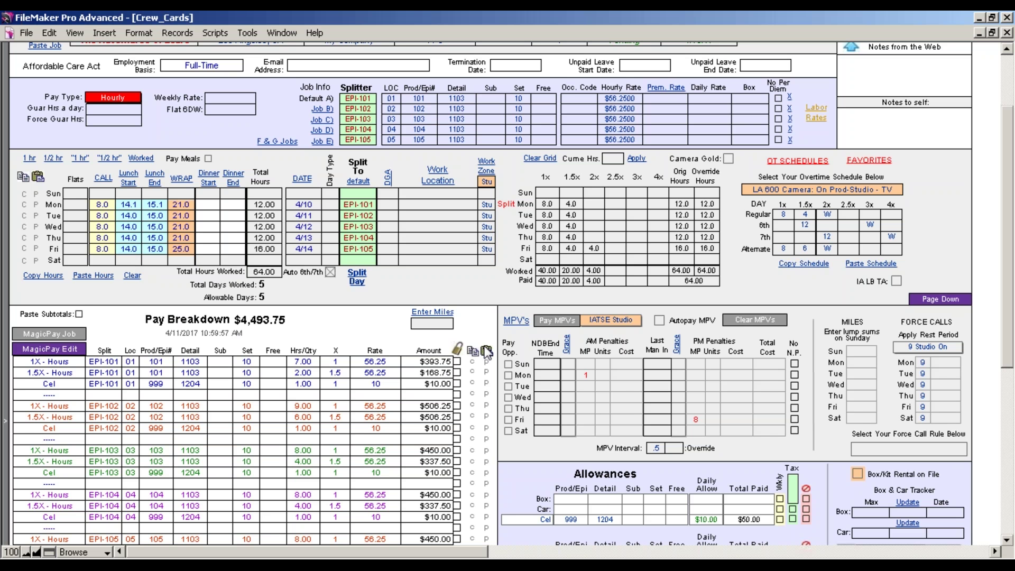
Enter 10.0 as Monday's NDB end time
{"action": "left_click", "coordinate": [543, 377]}
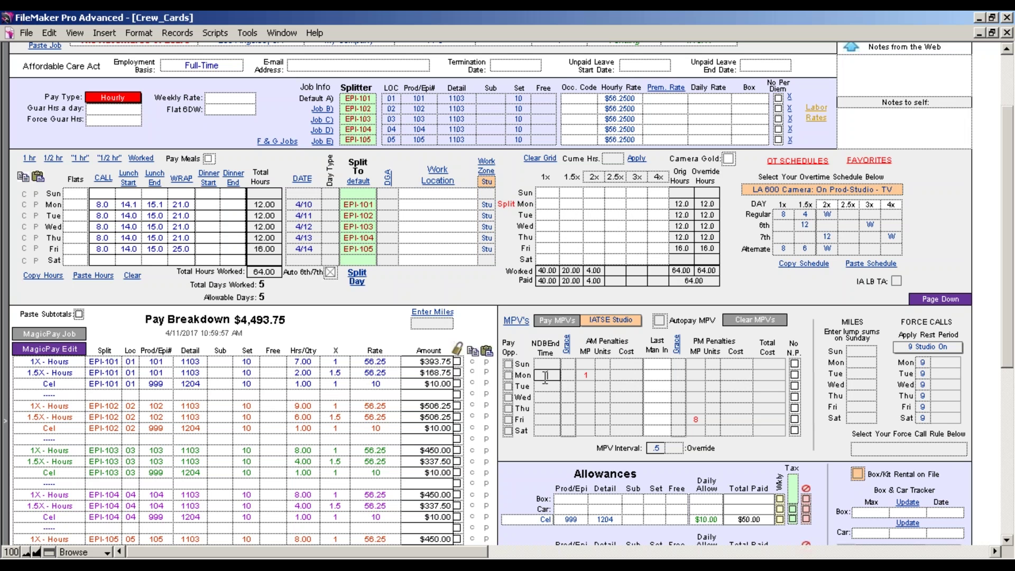
{"action": "type", "text": "10"}
{"action": "left_click", "coordinate": [350, 303]}
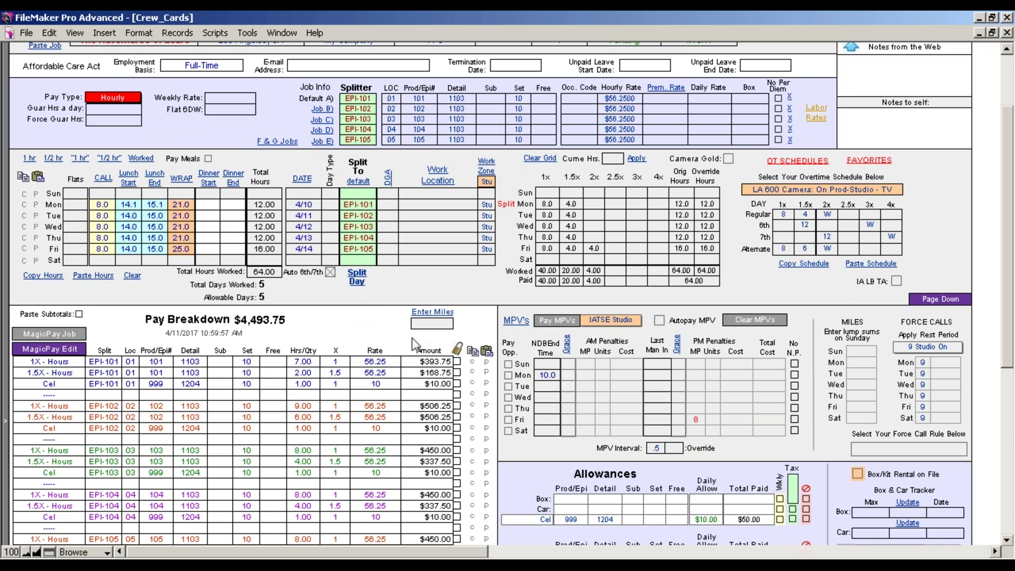
Clear Monday's NDB end time and commit the record
{"action": "left_click", "coordinate": [548, 382]}
{"action": "left_click", "coordinate": [128, 206]}
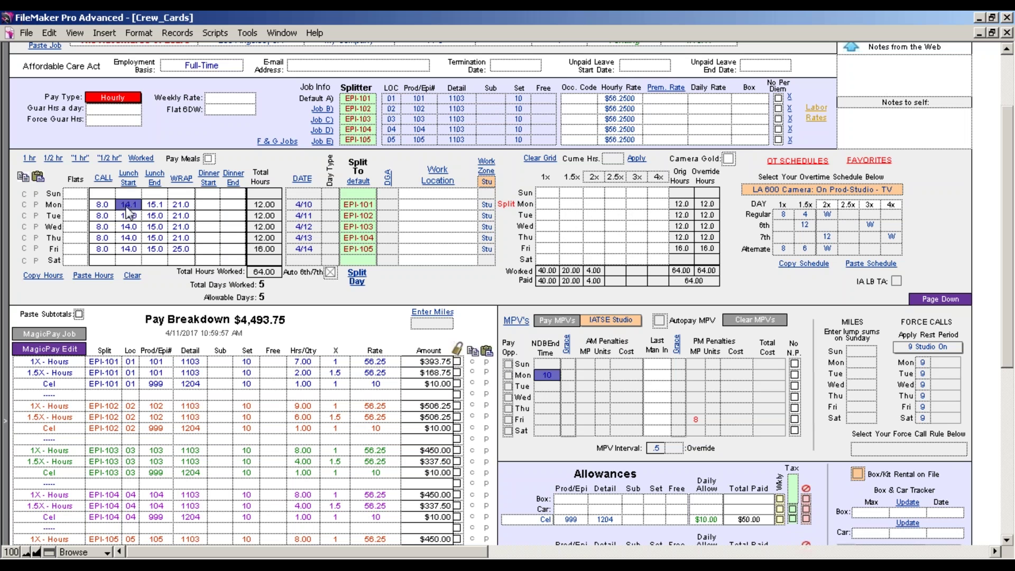
{"action": "left_click", "coordinate": [591, 379]}
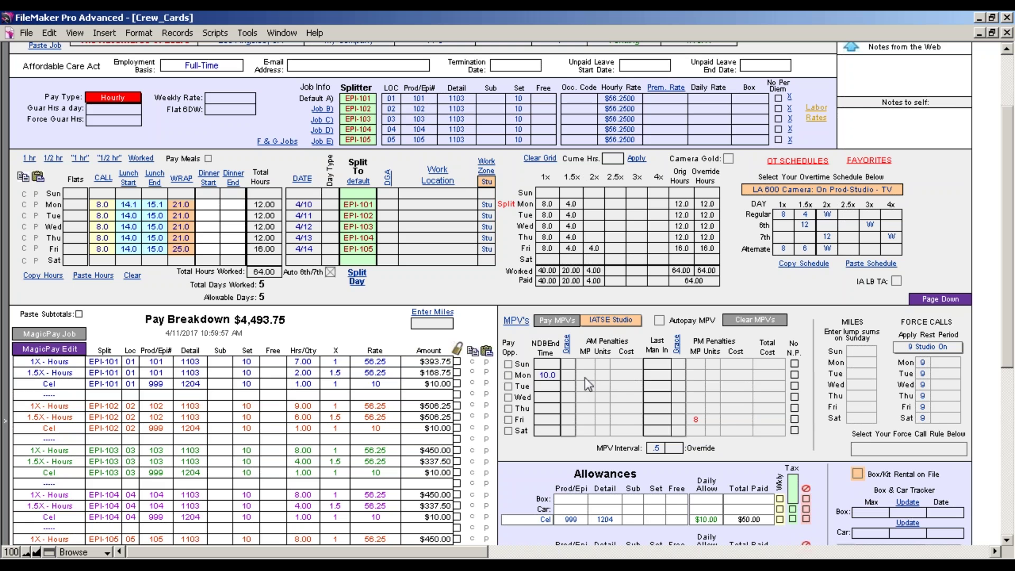
{"action": "left_click", "coordinate": [554, 378]}
{"action": "left_click", "coordinate": [553, 458]}
Set Monday's grace period to 12 and check the last man in choices
{"action": "left_click", "coordinate": [567, 376]}
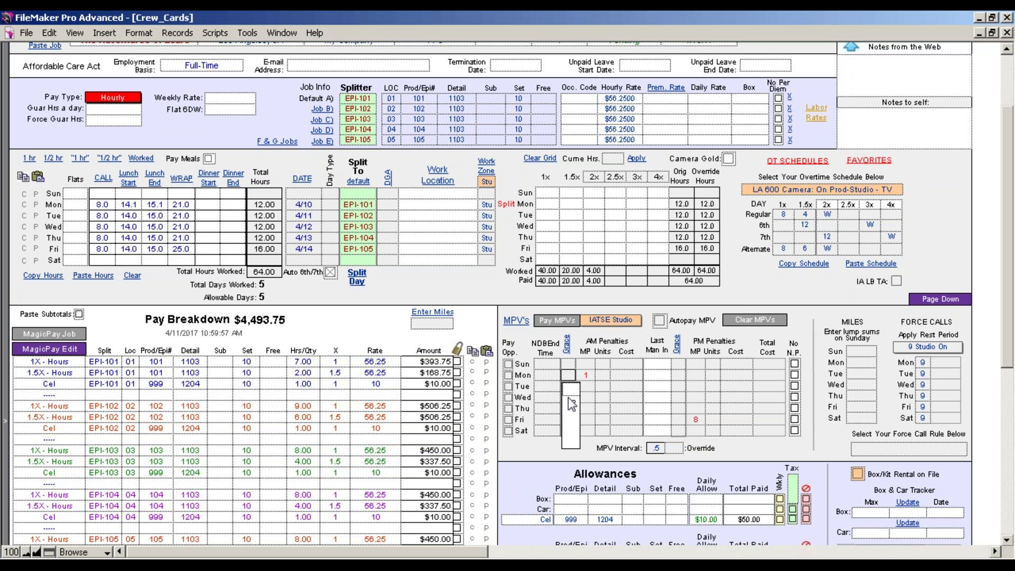
{"action": "left_click", "coordinate": [571, 403]}
{"action": "left_click", "coordinate": [540, 458]}
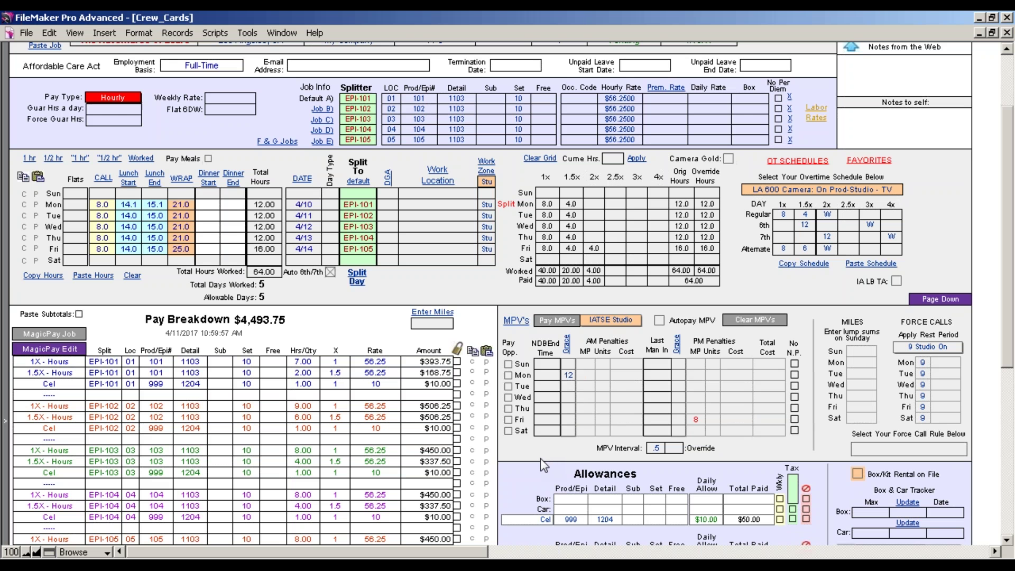
{"action": "left_click", "coordinate": [683, 373]}
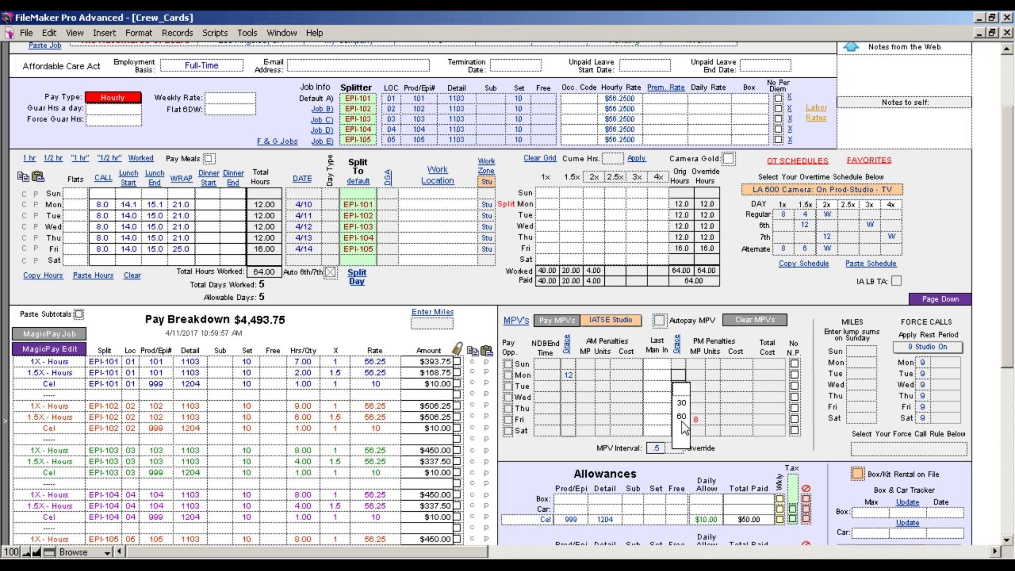
{"action": "left_click", "coordinate": [571, 446]}
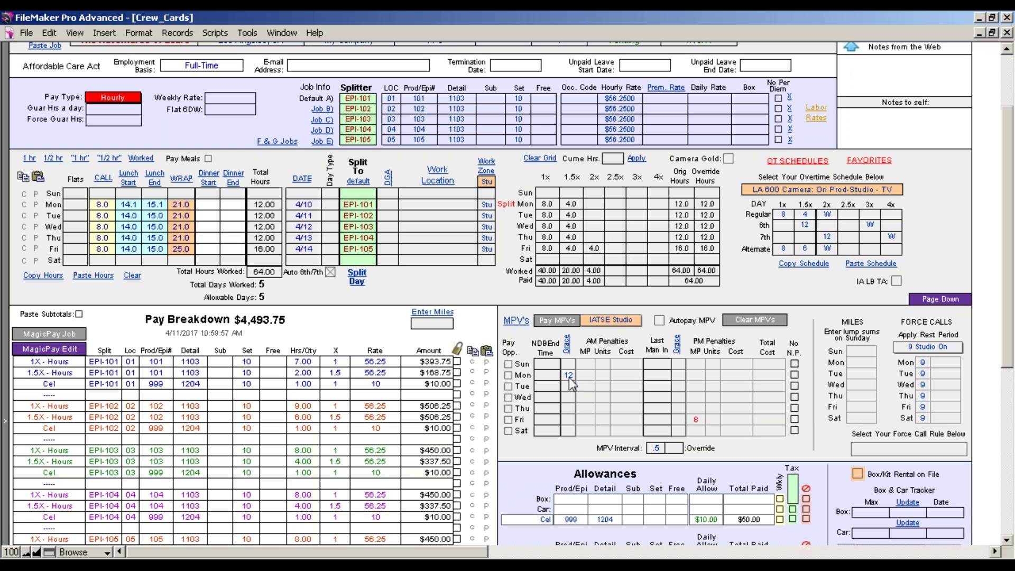
Set Monday's lunch start to 14.3 and try Paste Hours
{"action": "left_click", "coordinate": [129, 207]}
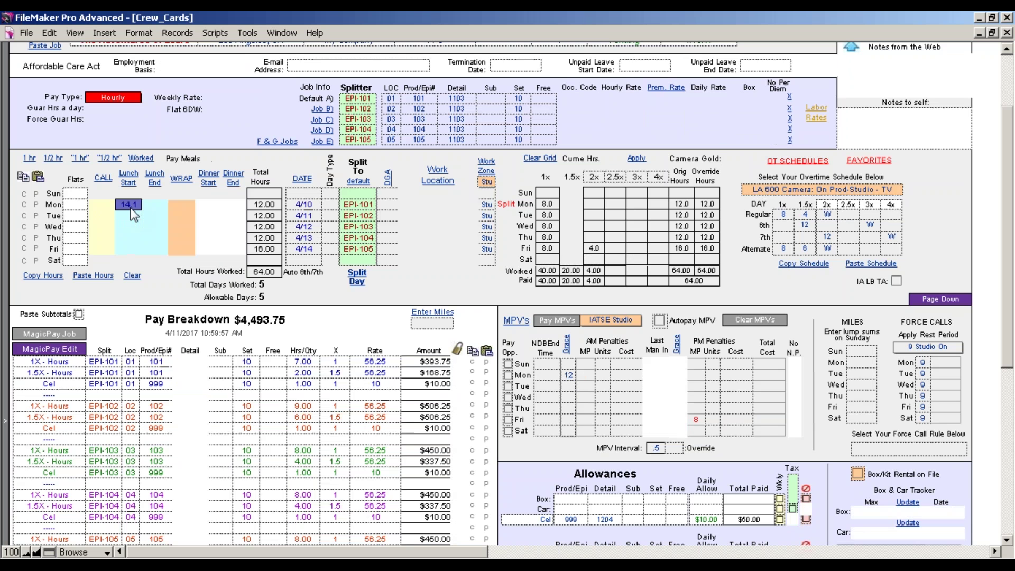
{"action": "type", "text": "14.3"}
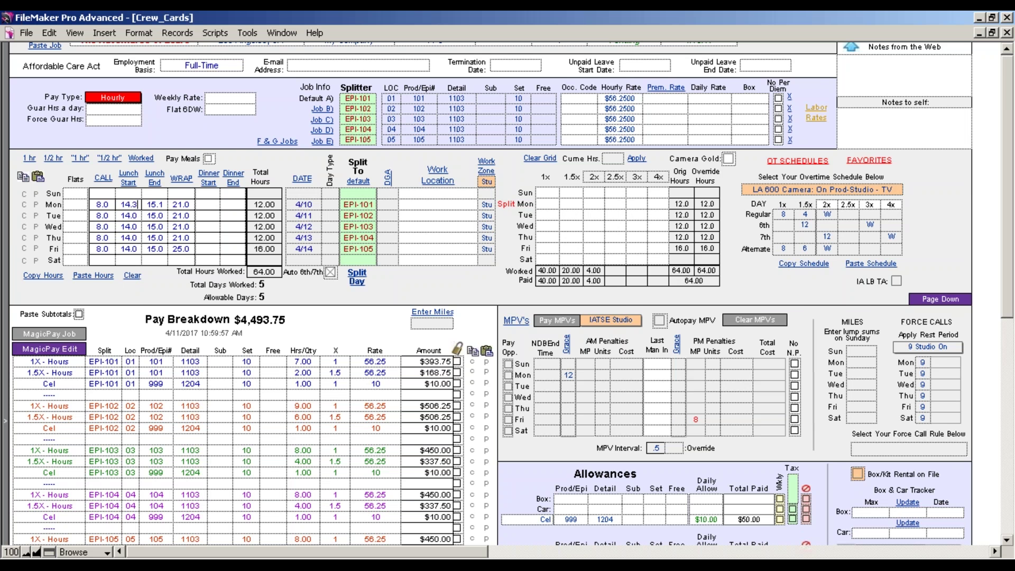
{"action": "left_click", "coordinate": [157, 298]}
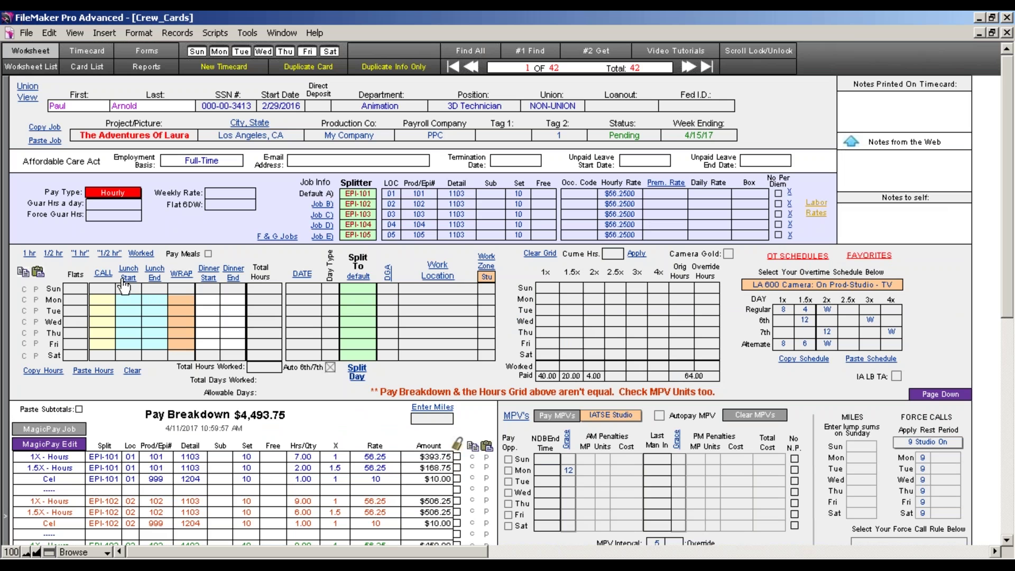
{"action": "left_click", "coordinate": [105, 375]}
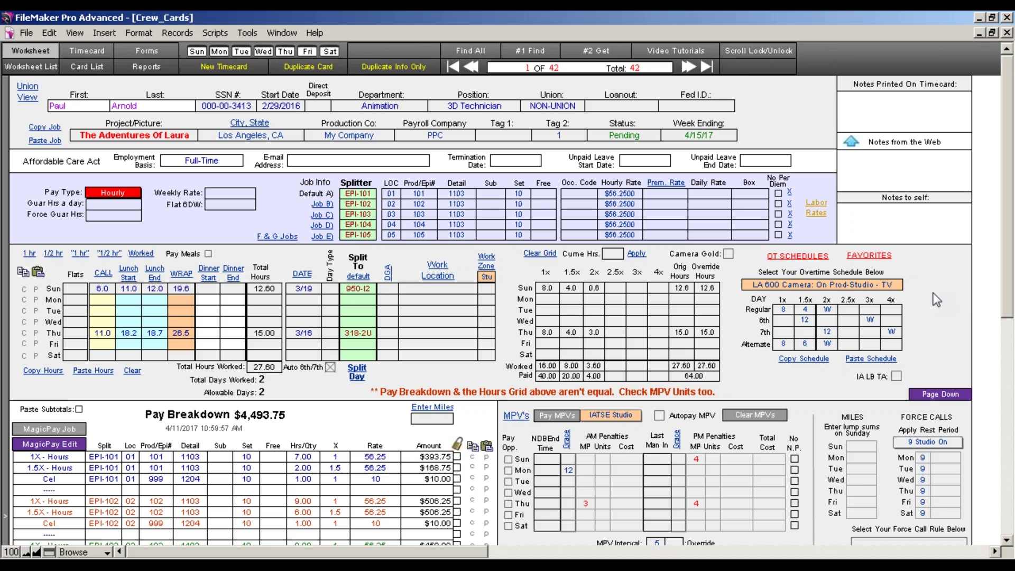
Clear every daily time from the hours grid
{"action": "left_click_drag", "start_coordinate": [1009, 286], "coordinate": [1008, 327]}
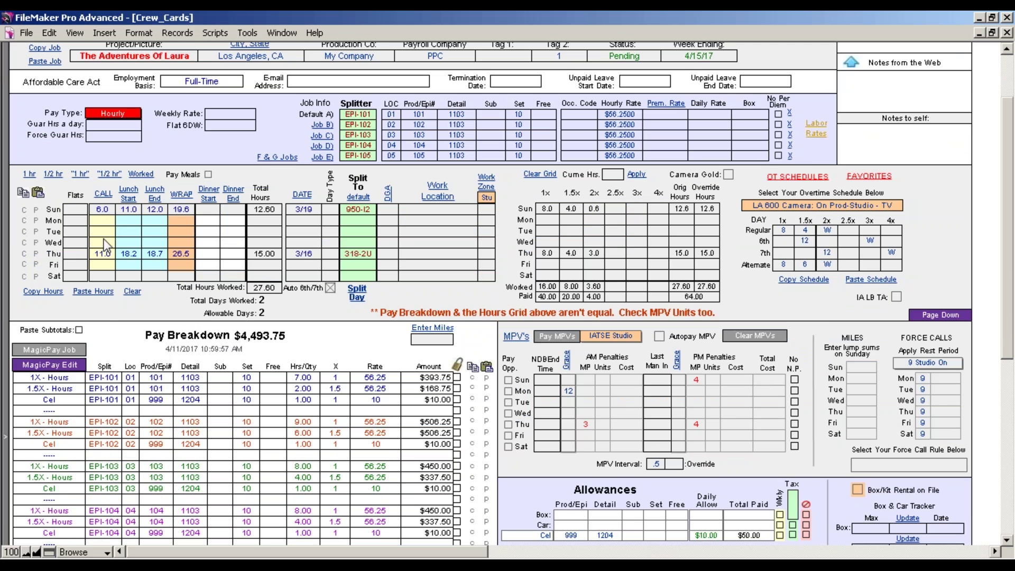
{"action": "left_click", "coordinate": [132, 291]}
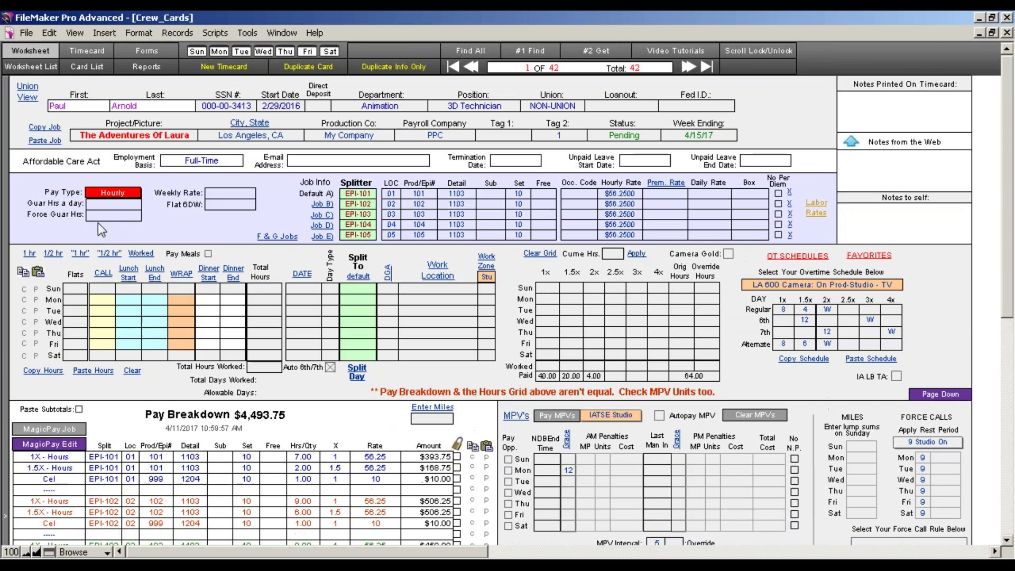
{"action": "left_click", "coordinate": [101, 300]}
Enter Monday's call 8, lunch 14.3–15.3 and wrap 21
{"action": "type", "text": "8"}
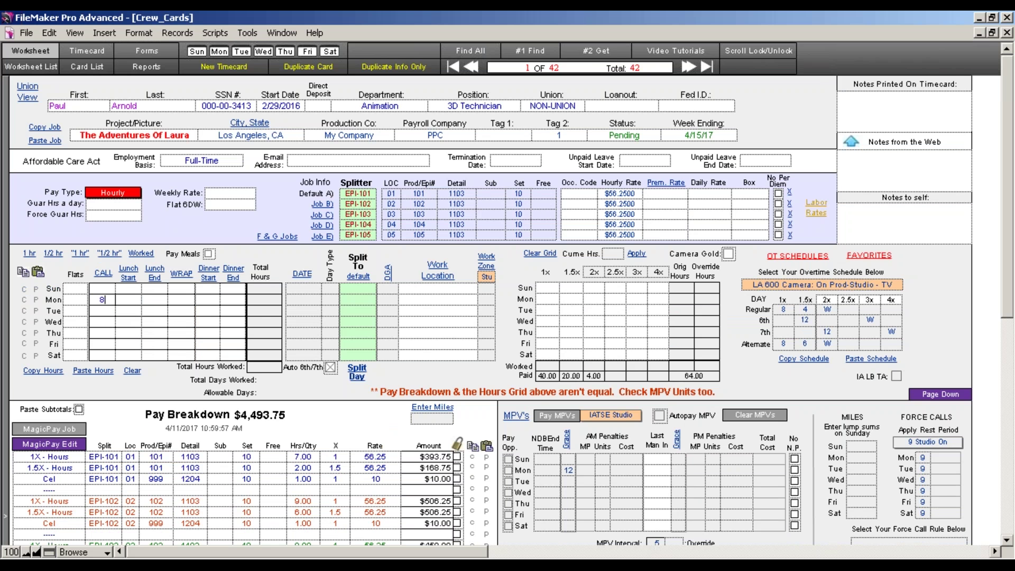
{"action": "key", "text": "Tab"}
{"action": "type", "text": "14.3"}
{"action": "key", "text": "Tab"}
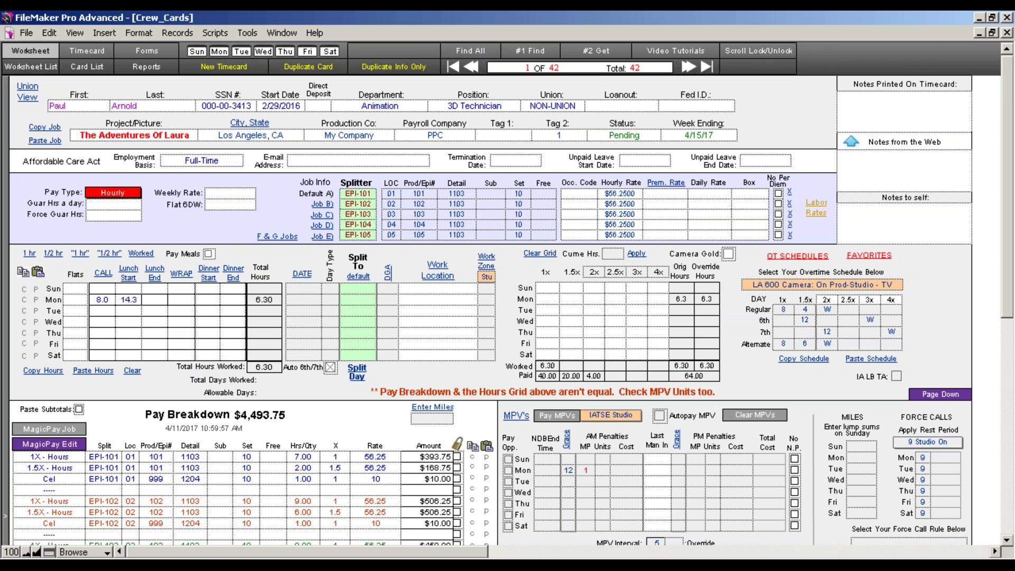
{"action": "type", "text": "15.3"}
{"action": "key", "text": "Tab"}
{"action": "type", "text": "21"}
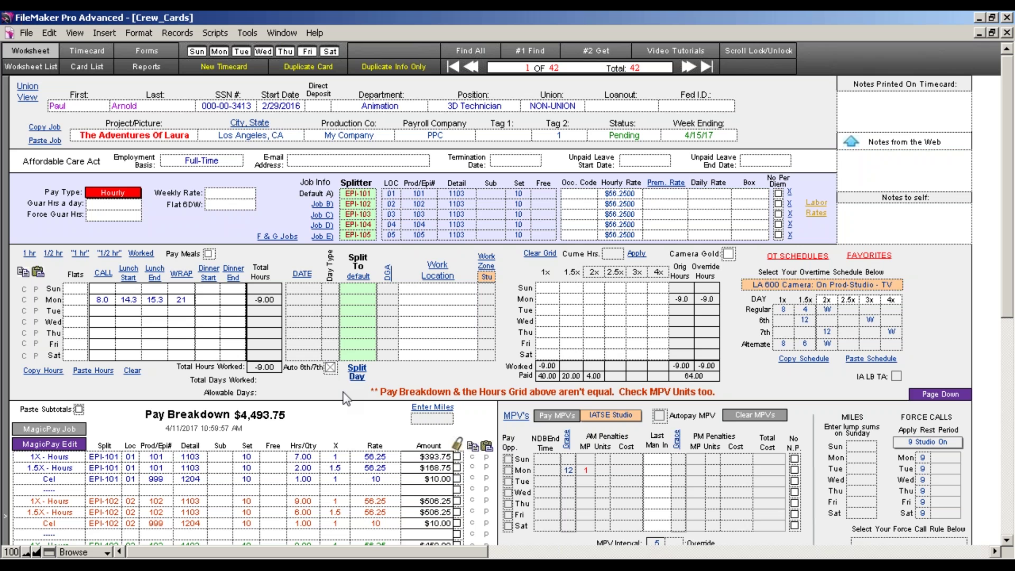
{"action": "left_click", "coordinate": [346, 383]}
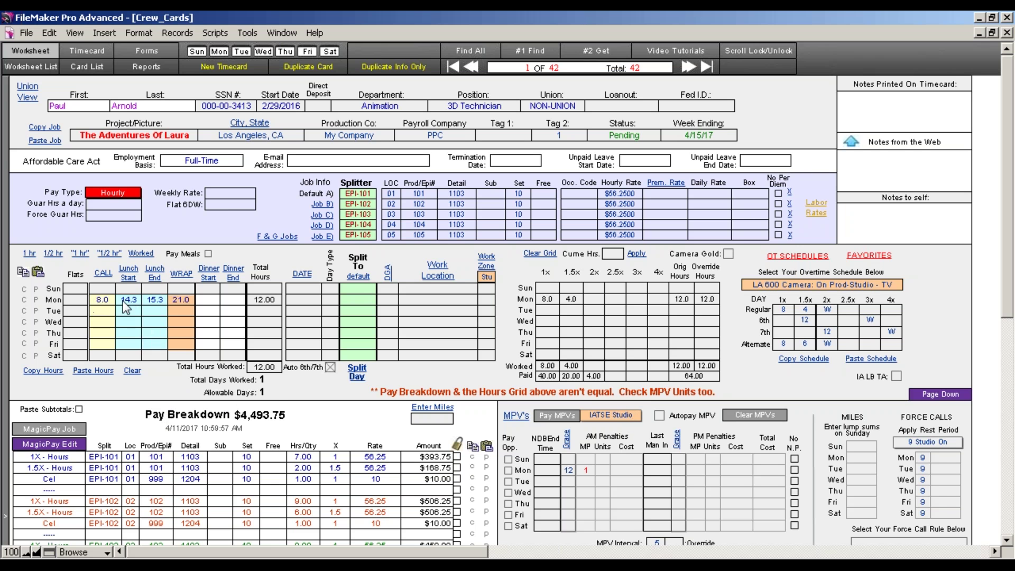
Correct Monday's lunch to 14.0–15.0 and copy Monday's hours to Tuesday through Thursday
{"action": "left_click", "coordinate": [136, 300]}
{"action": "type", "text": "14"}
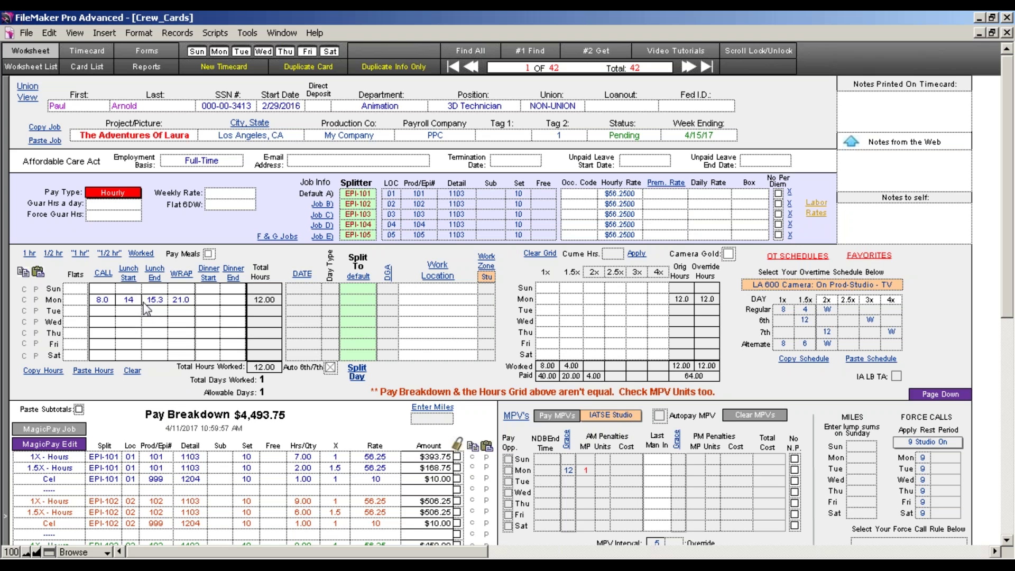
{"action": "left_click", "coordinate": [156, 303]}
{"action": "type", "text": "15"}
{"action": "left_click", "coordinate": [117, 379]}
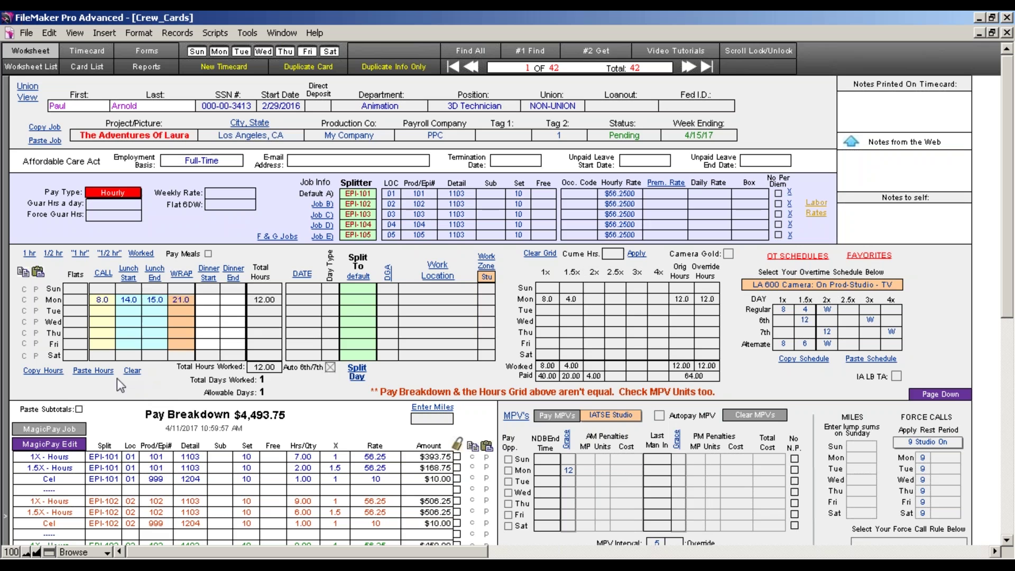
{"action": "left_click", "coordinate": [36, 311]}
{"action": "left_click", "coordinate": [36, 322]}
{"action": "left_click", "coordinate": [36, 333]}
Copy Monday's hours to Friday, then fill lunch 14.1–15.1 down all five days
{"action": "left_click", "coordinate": [36, 344]}
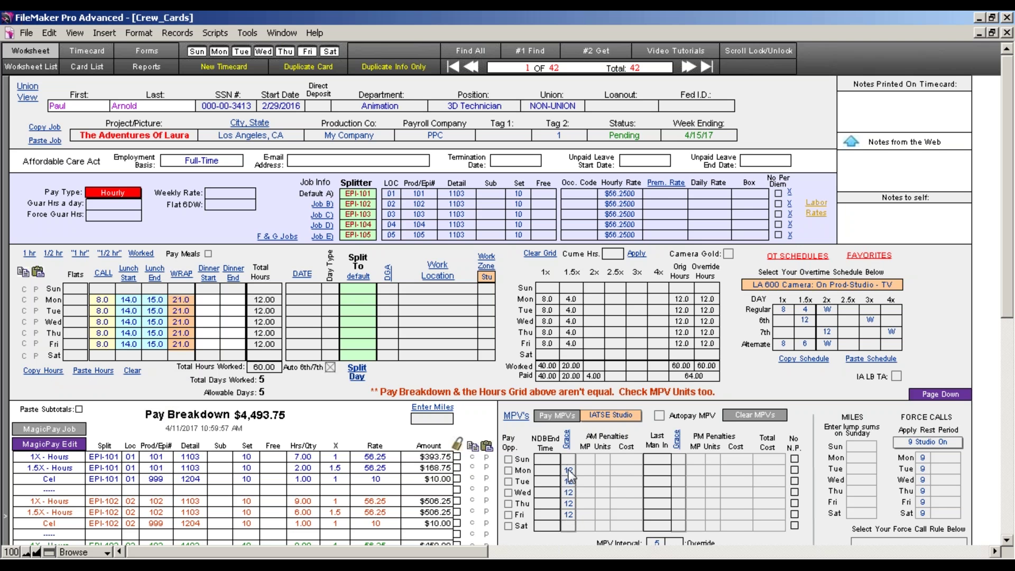
{"action": "left_click", "coordinate": [127, 302]}
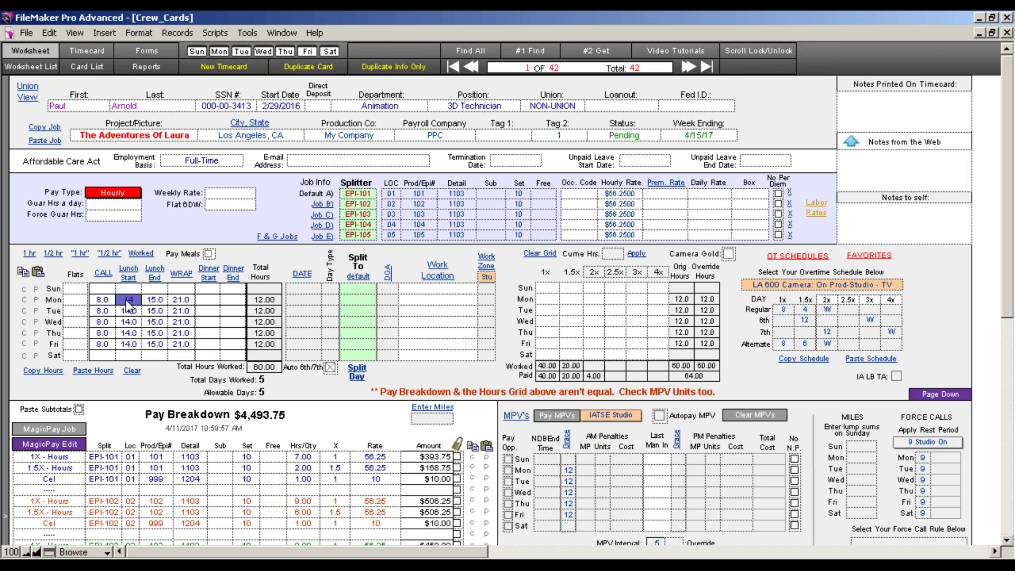
{"action": "type", "text": "14.1"}
{"action": "left_click", "coordinate": [130, 279]}
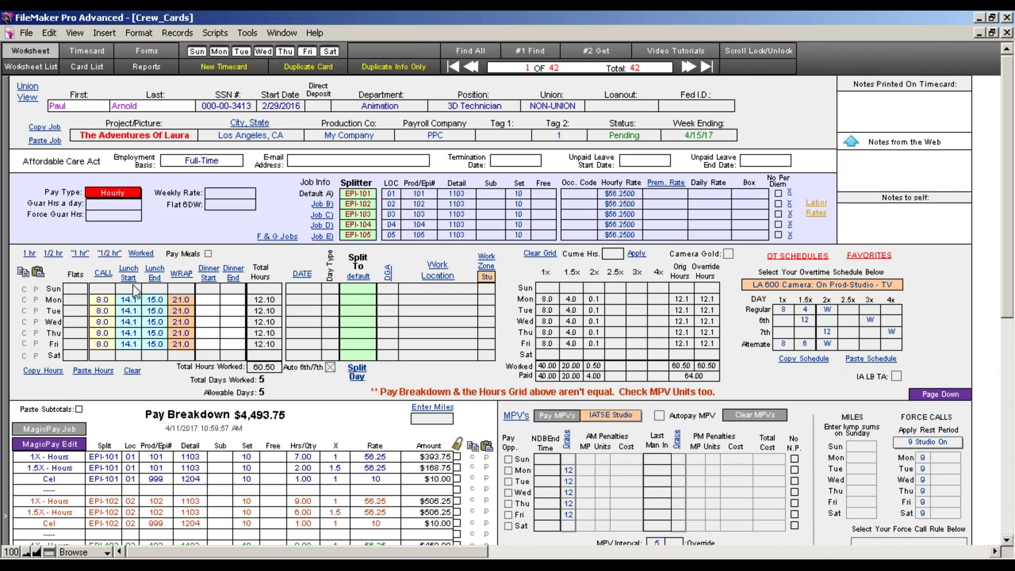
{"action": "left_click", "coordinate": [159, 299]}
{"action": "type", "text": "15.1"}
{"action": "left_click", "coordinate": [155, 277]}
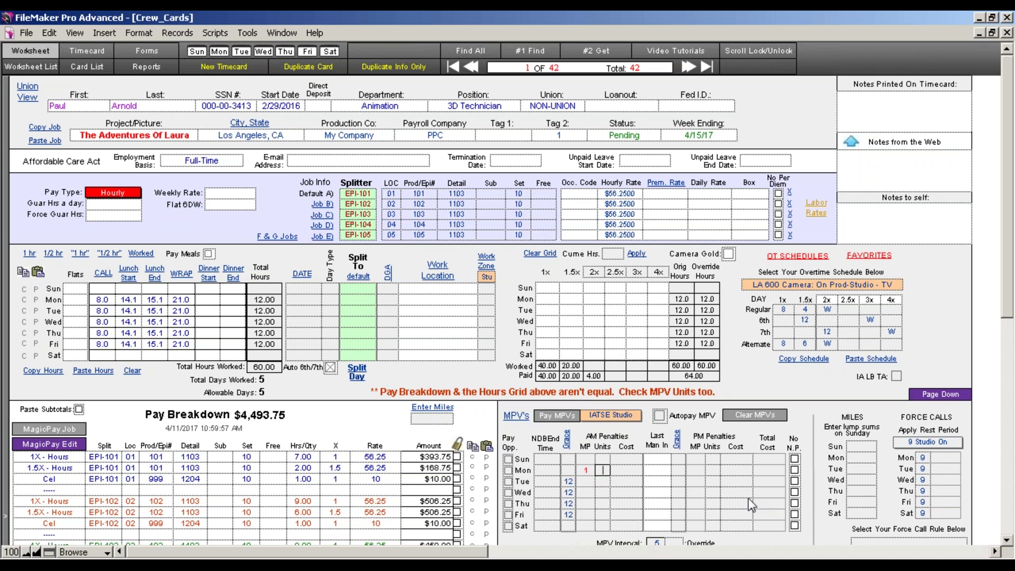
Pay Monday's 8.50 meal penalty and rebuild the pay breakdown to $3,996.00
{"action": "left_click", "coordinate": [569, 422]}
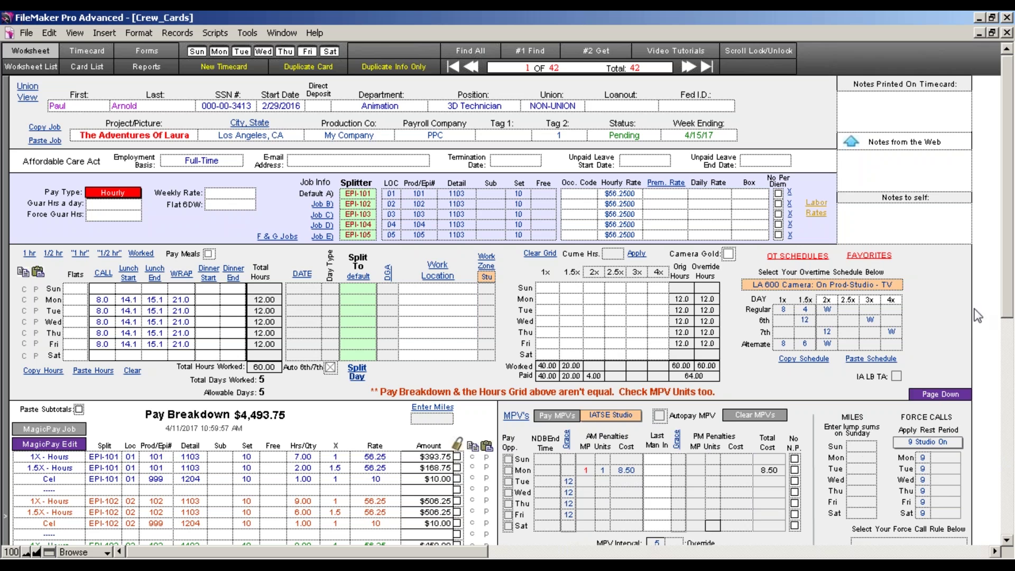
{"action": "left_click_drag", "start_coordinate": [1005, 280], "coordinate": [1006, 337]}
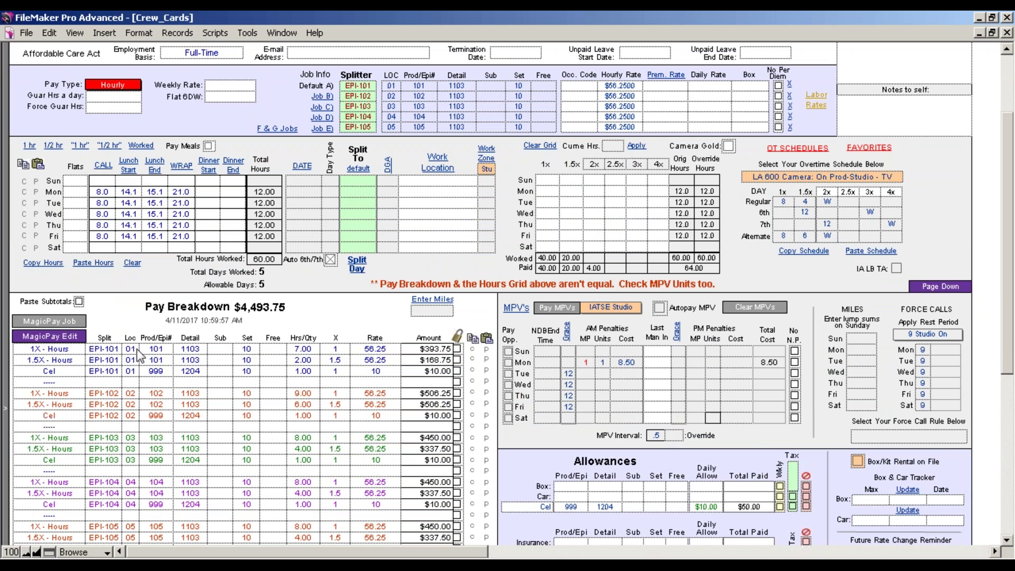
{"action": "left_click", "coordinate": [47, 330]}
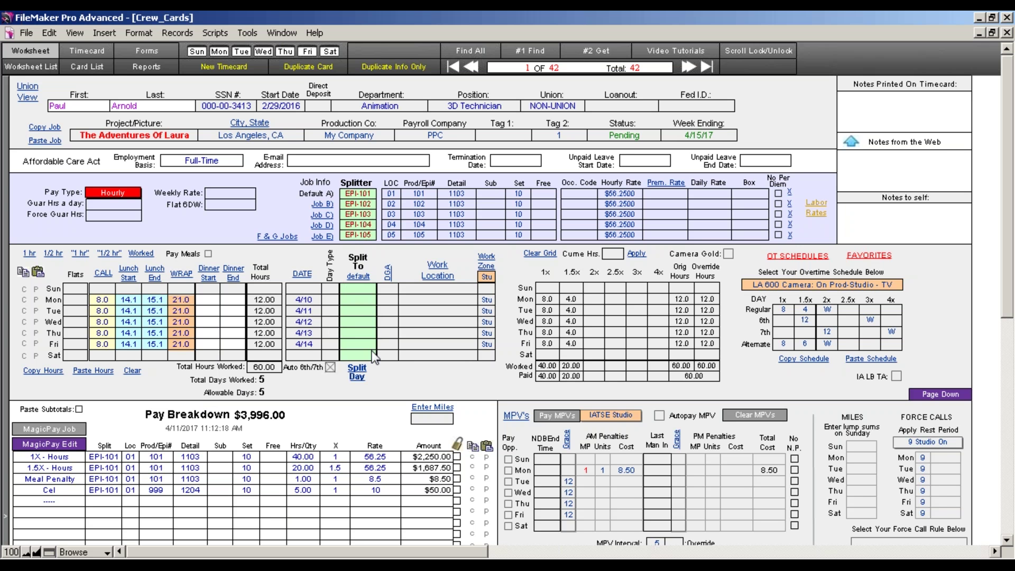
Assign EPI-101 through EPI-105 to the Monday–Friday Split To cells, one per day
{"action": "left_click", "coordinate": [364, 194]}
{"action": "left_click_drag", "start_coordinate": [365, 202], "coordinate": [361, 298]}
{"action": "left_click_drag", "start_coordinate": [359, 202], "coordinate": [360, 309]}
{"action": "left_click_drag", "start_coordinate": [358, 214], "coordinate": [369, 301]}
{"action": "left_click_drag", "start_coordinate": [362, 193], "coordinate": [364, 299]}
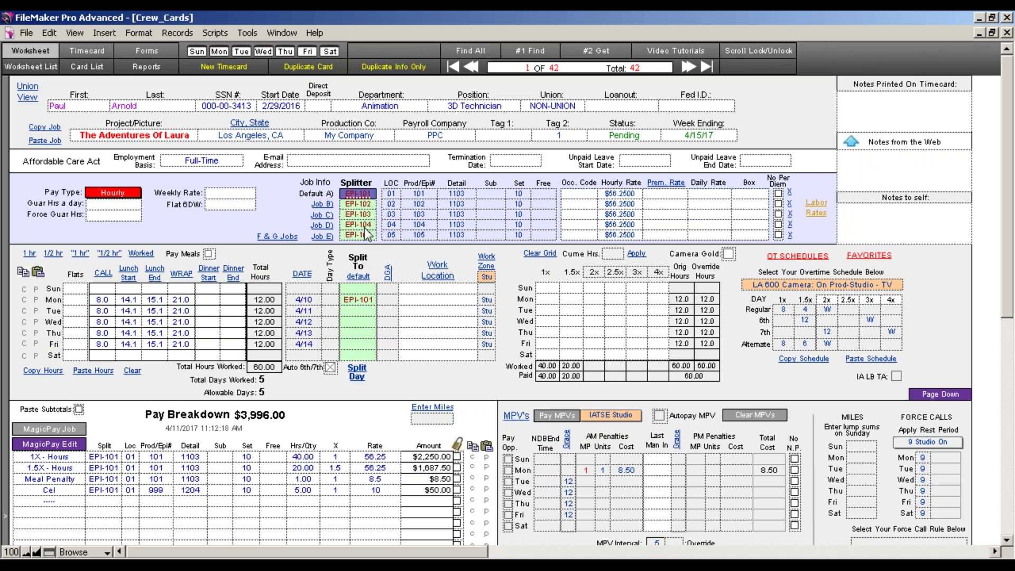
{"action": "left_click_drag", "start_coordinate": [363, 206], "coordinate": [364, 310]}
{"action": "left_click_drag", "start_coordinate": [363, 214], "coordinate": [363, 321]}
{"action": "left_click_drag", "start_coordinate": [370, 224], "coordinate": [364, 332]}
{"action": "left_click_drag", "start_coordinate": [365, 236], "coordinate": [363, 344]}
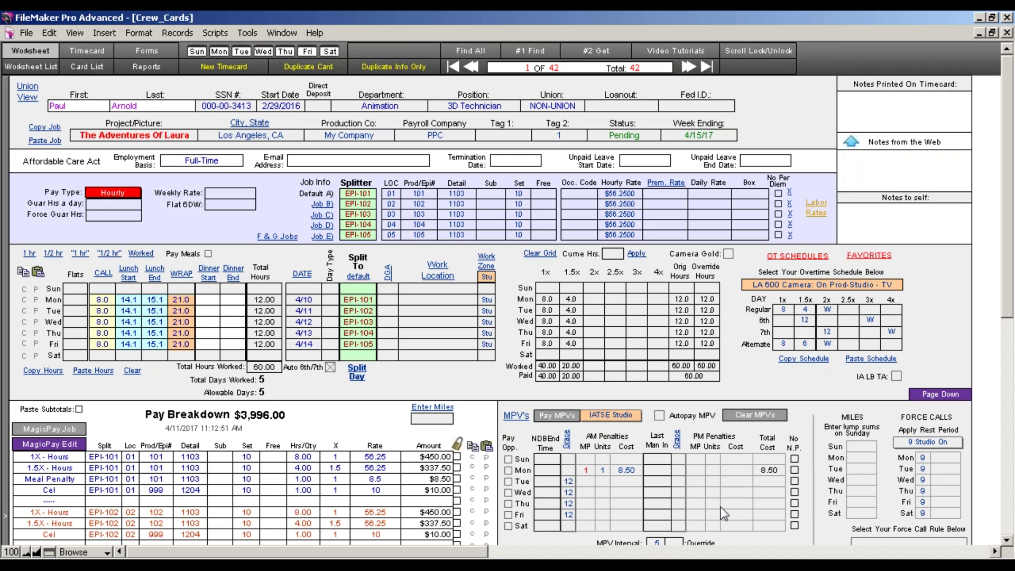
{"action": "left_click", "coordinate": [1006, 540]}
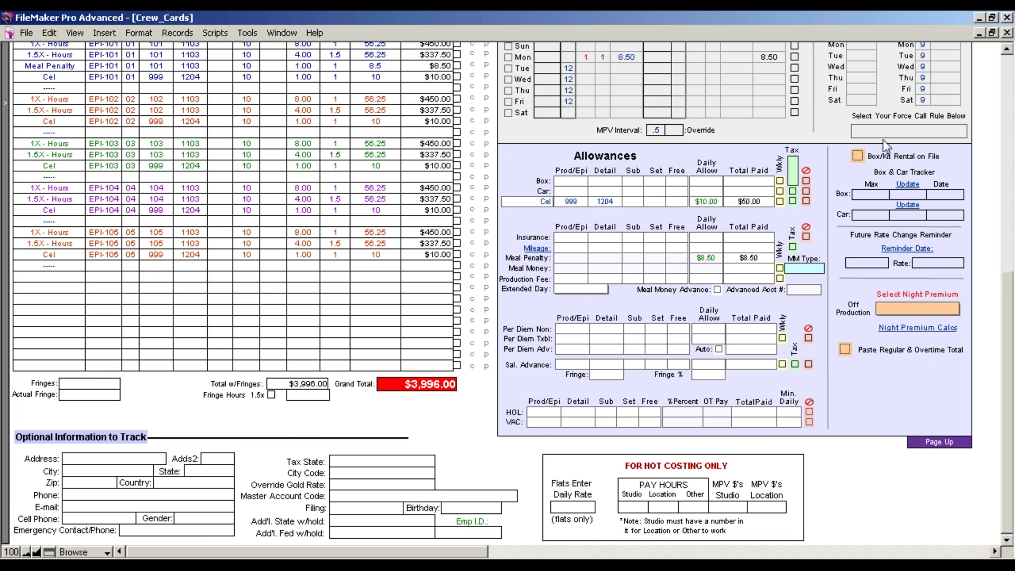
{"action": "left_click_drag", "start_coordinate": [1008, 301], "coordinate": [1008, 240]}
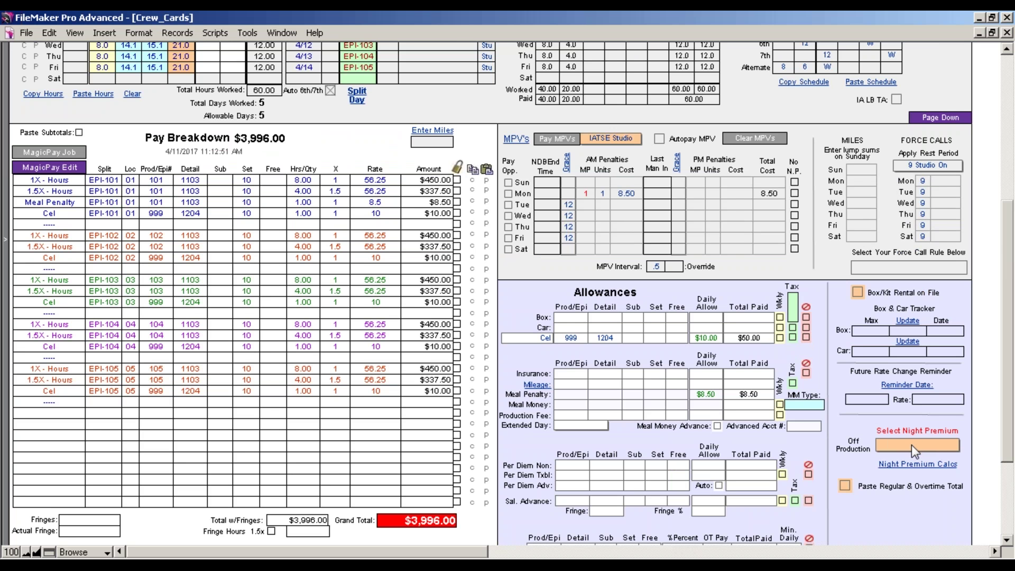
{"action": "left_click", "coordinate": [908, 465]}
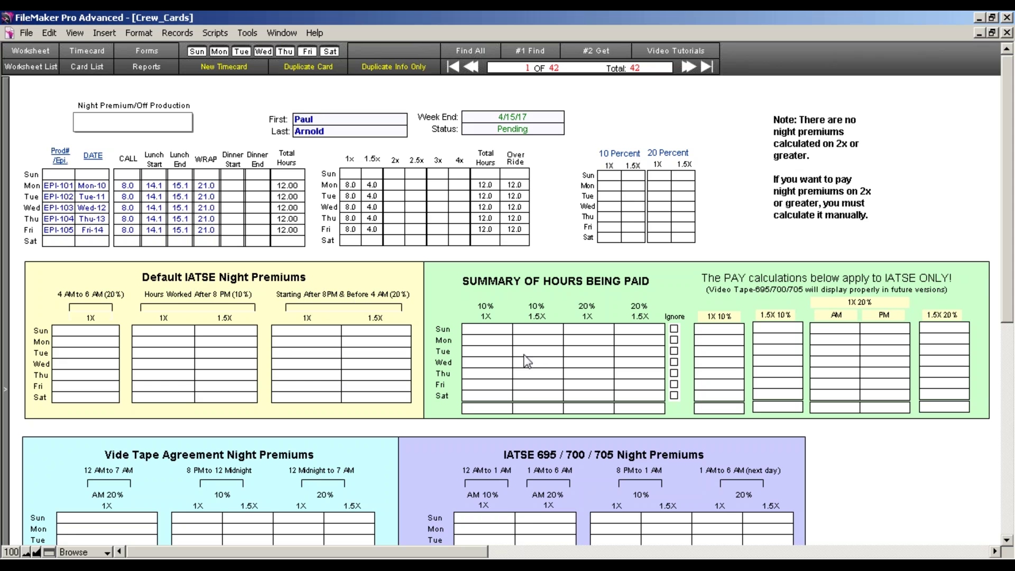
{"action": "left_click", "coordinate": [1006, 541]}
{"action": "double_click", "coordinate": [1007, 542]}
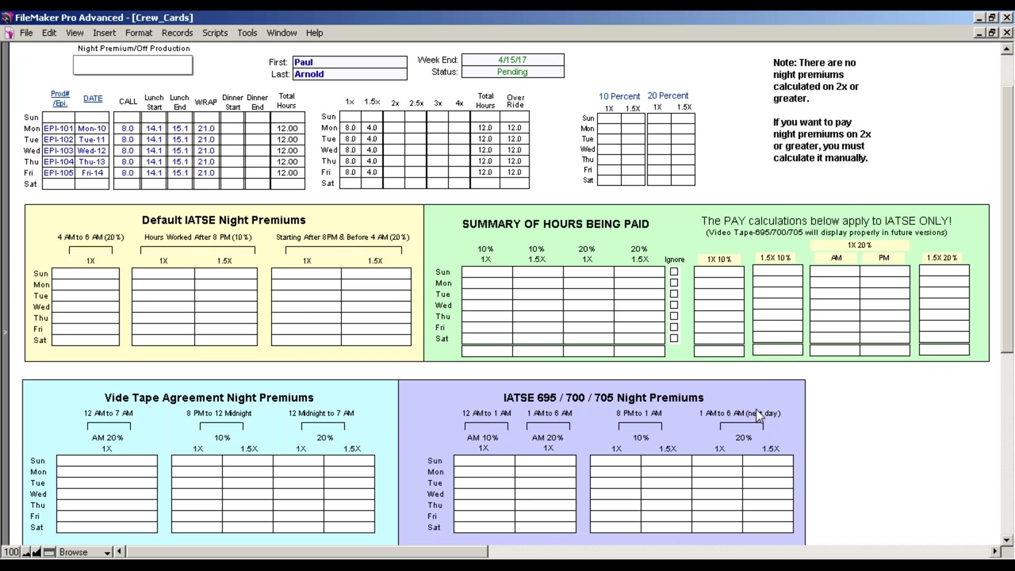
{"action": "scroll", "coordinate": [1007, 311], "scroll_direction": "up", "scroll_amount": 2}
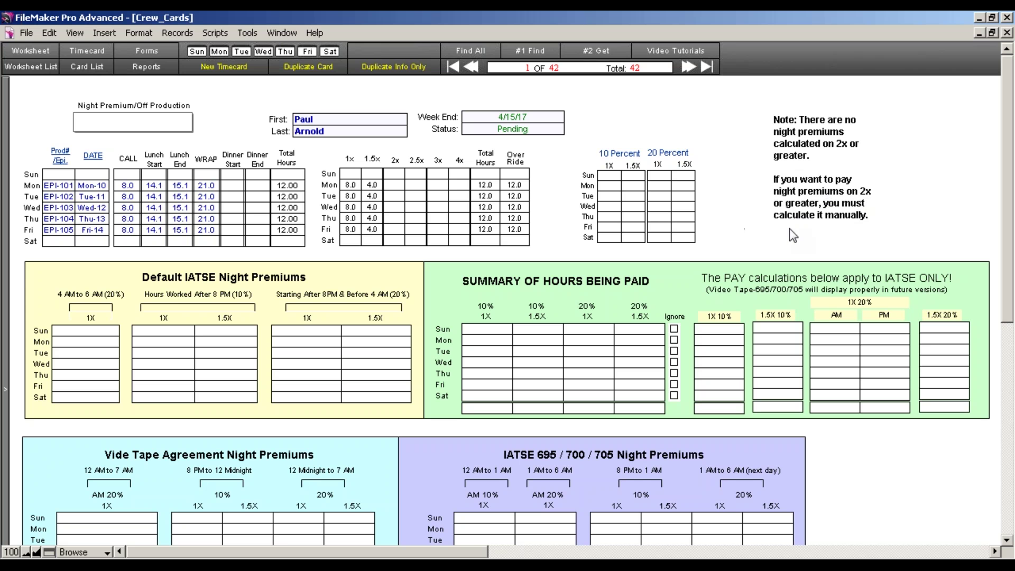
{"action": "left_click", "coordinate": [30, 52]}
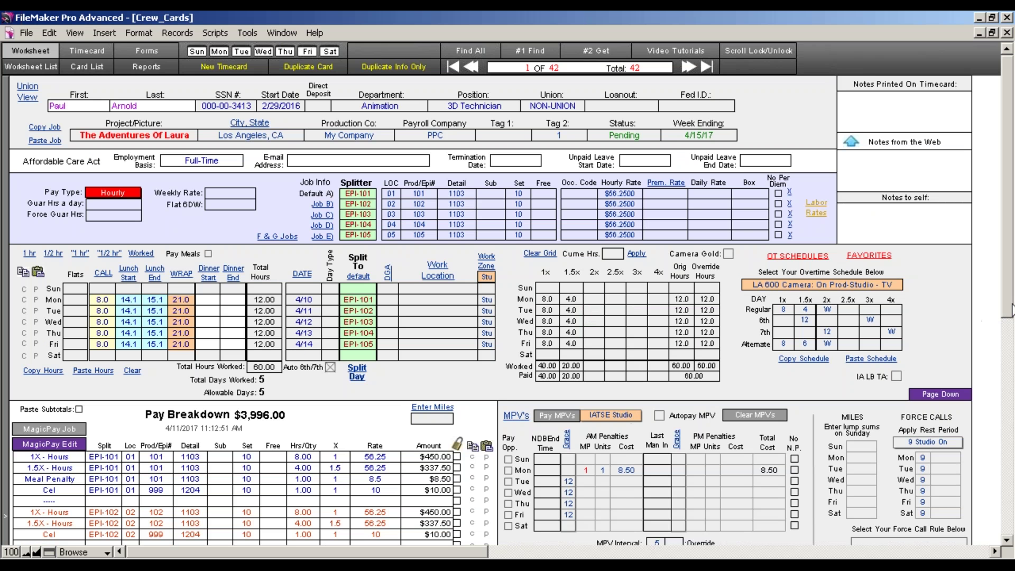
Apply the IATSE Default night premium to add 10% 1.5X night pay, bringing the total to $4,038.19
{"action": "scroll", "coordinate": [995, 313], "scroll_direction": "down", "scroll_amount": 5}
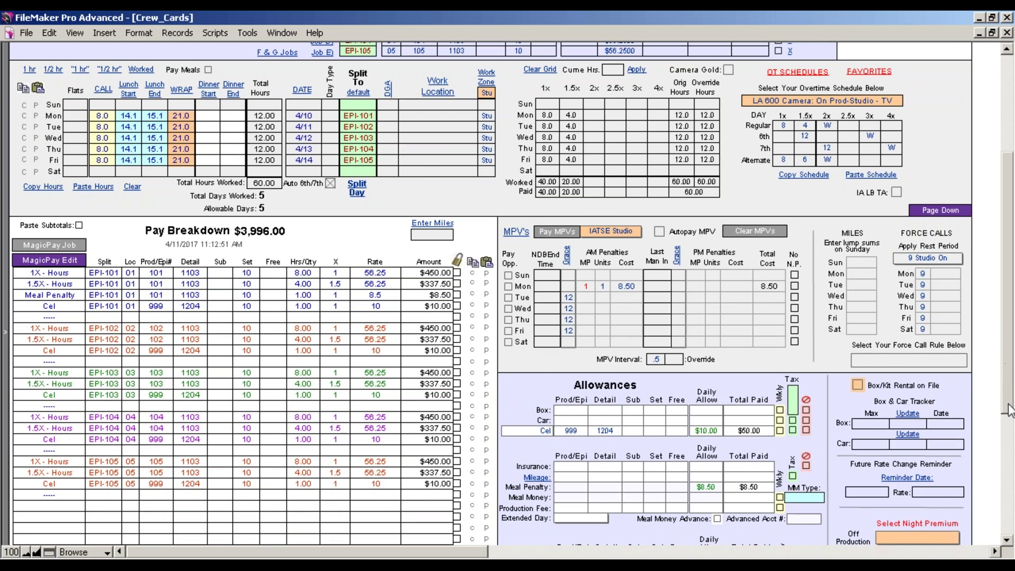
{"action": "scroll", "coordinate": [1007, 370], "scroll_direction": "down", "scroll_amount": 4}
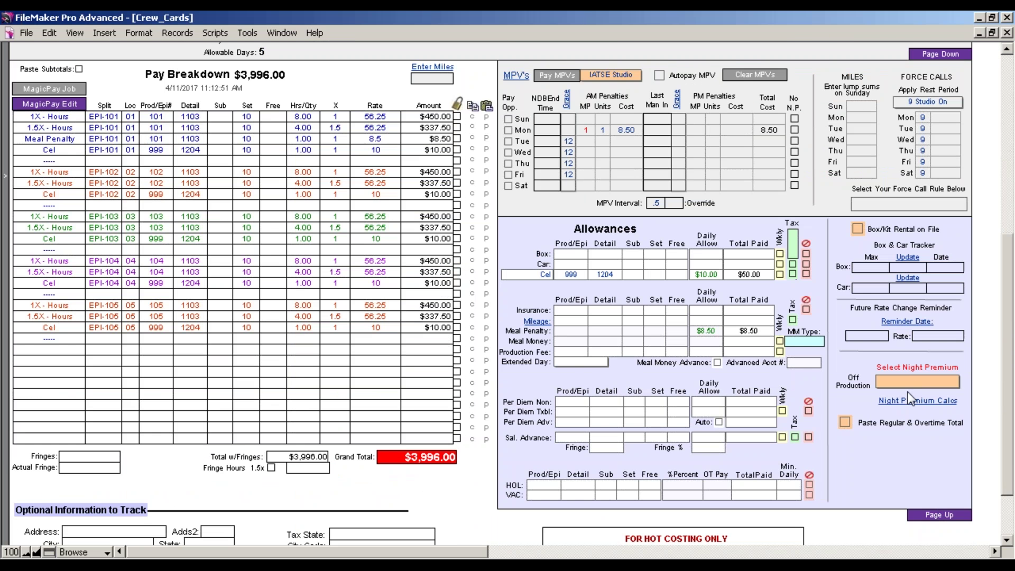
{"action": "left_click", "coordinate": [908, 390]}
{"action": "left_click", "coordinate": [908, 392]}
{"action": "scroll", "coordinate": [925, 412], "scroll_direction": "up", "scroll_amount": 4}
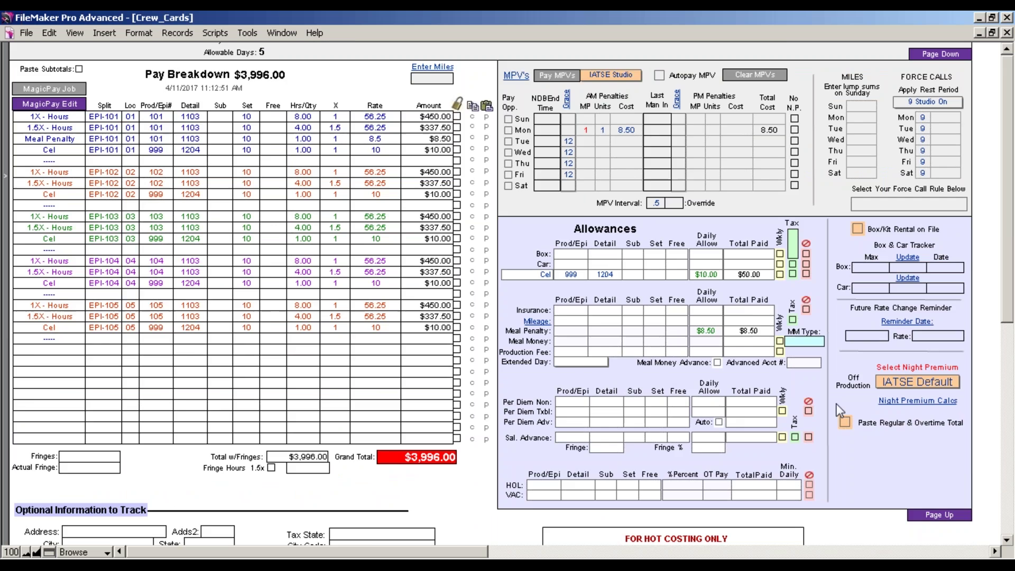
{"action": "left_click", "coordinate": [883, 403]}
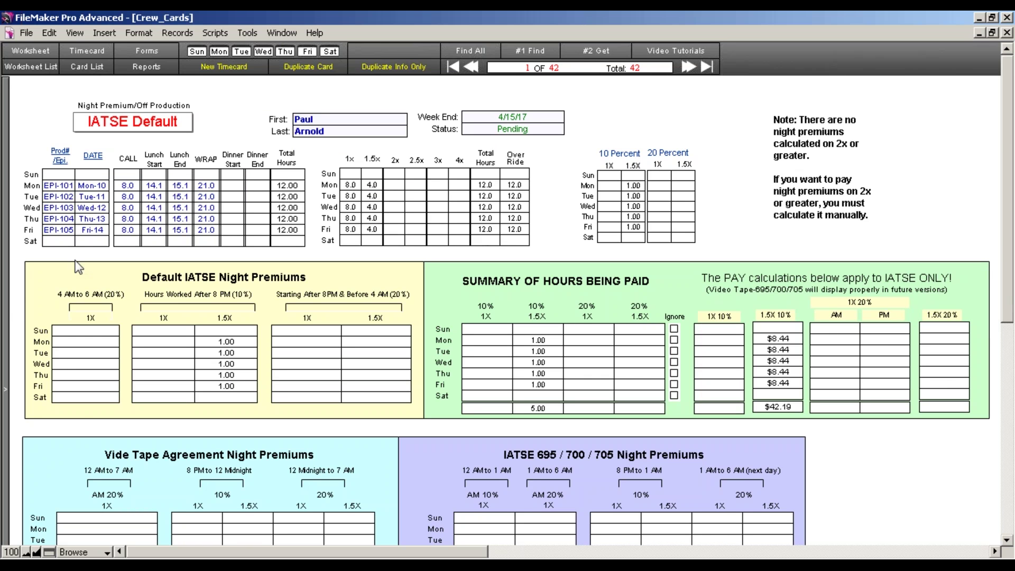
{"action": "left_click", "coordinate": [34, 125]}
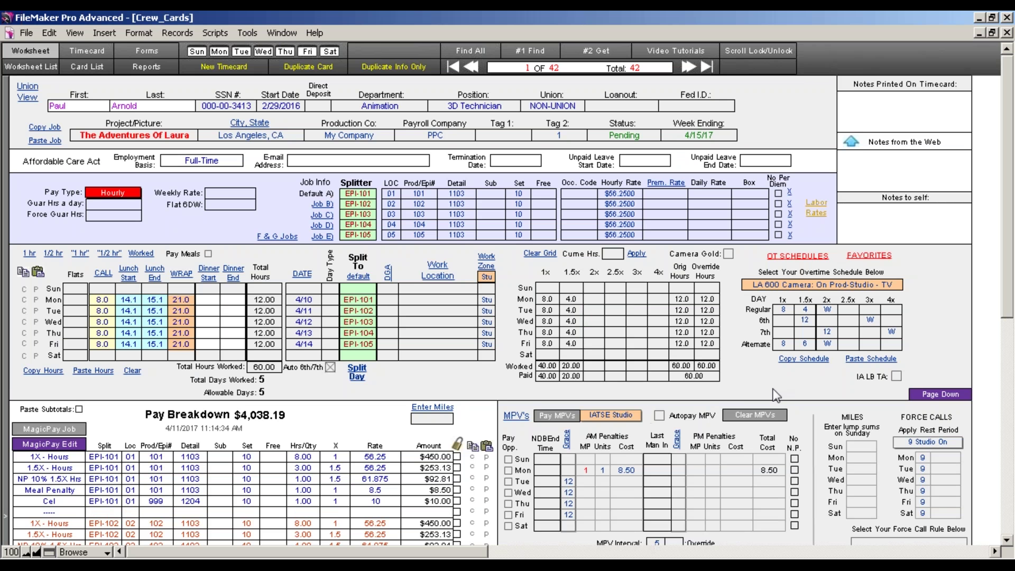
Use MagicPay Edit to group the five episodes' 1X-Hours lines together in the pay breakdown
{"action": "scroll", "coordinate": [954, 351], "scroll_direction": "down", "scroll_amount": 3}
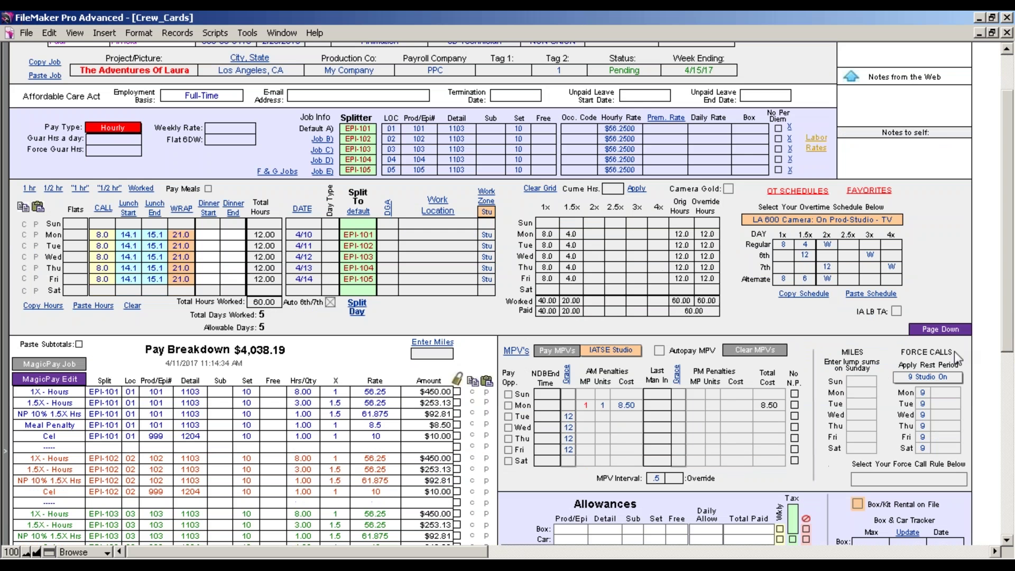
{"action": "scroll", "coordinate": [899, 328], "scroll_direction": "down", "scroll_amount": 5}
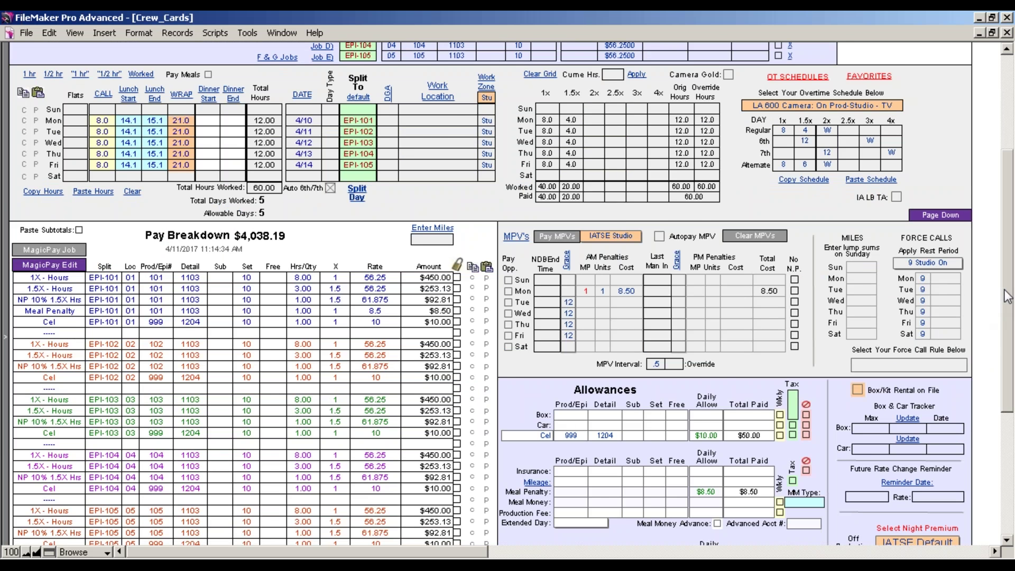
{"action": "scroll", "coordinate": [1008, 341], "scroll_direction": "down", "scroll_amount": 6}
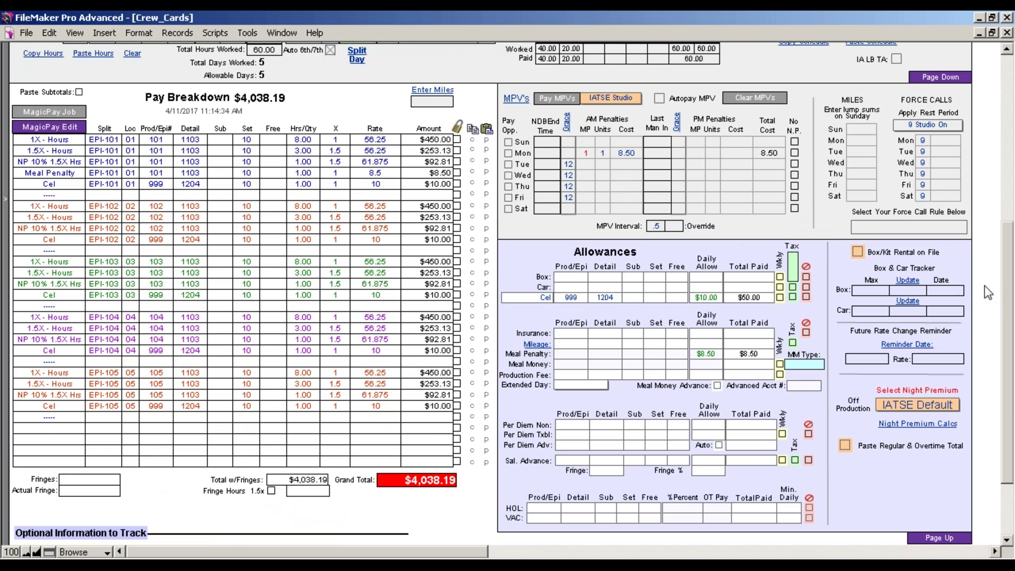
{"action": "scroll", "coordinate": [1004, 255], "scroll_direction": "up", "scroll_amount": 5}
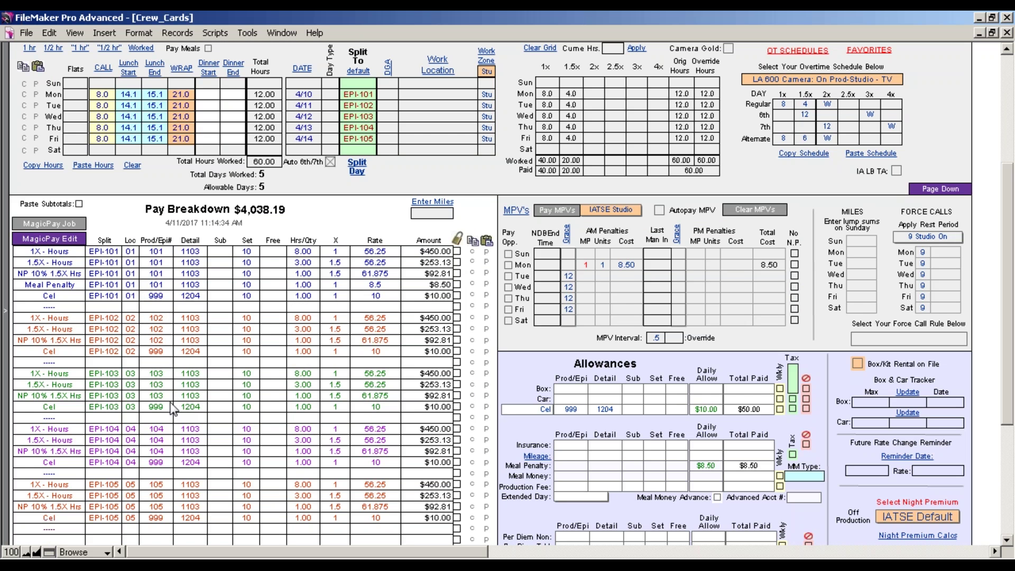
{"action": "left_click", "coordinate": [66, 242]}
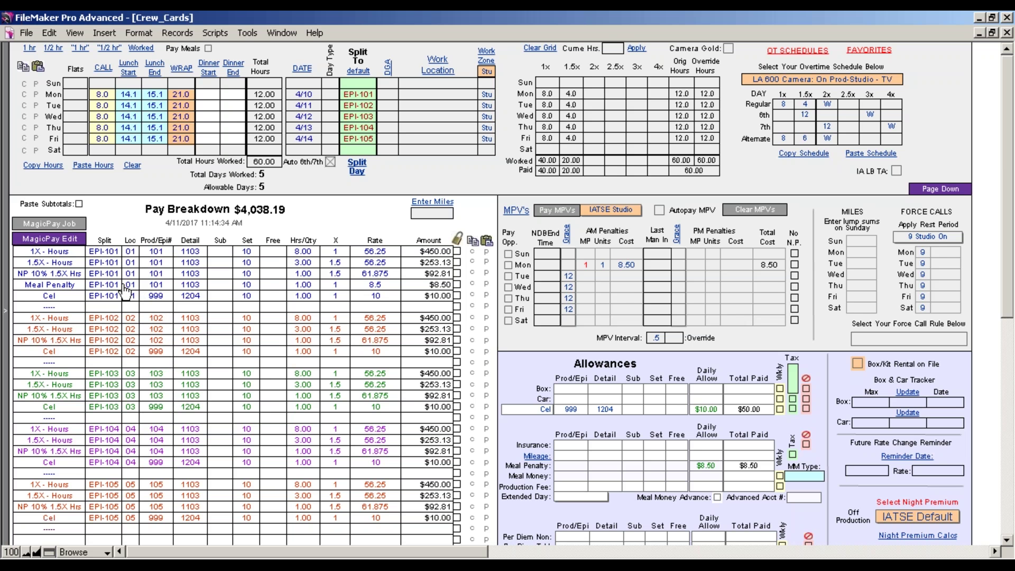
{"action": "left_click", "coordinate": [110, 260]}
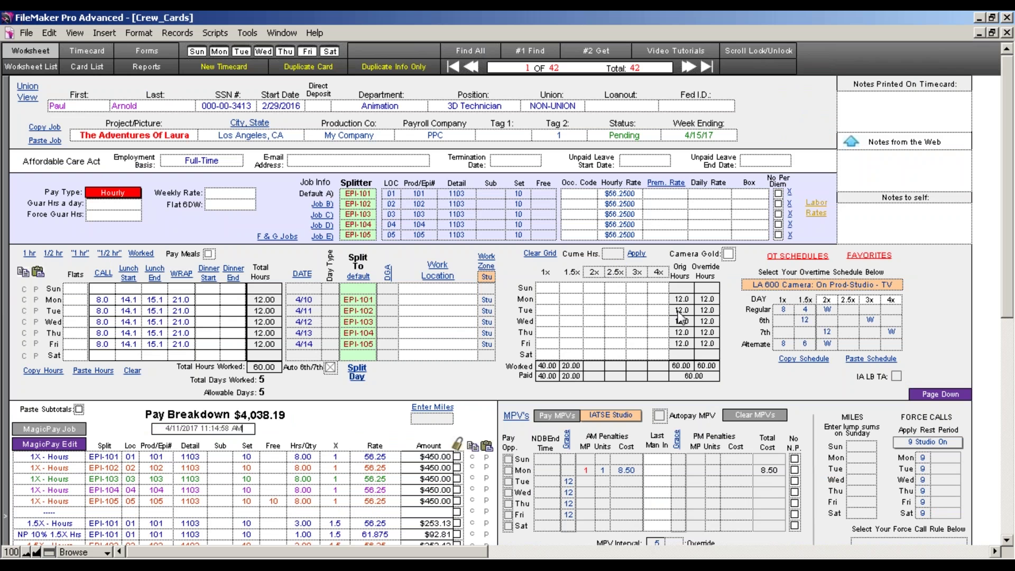
{"action": "left_click_drag", "start_coordinate": [1007, 280], "coordinate": [1006, 359]}
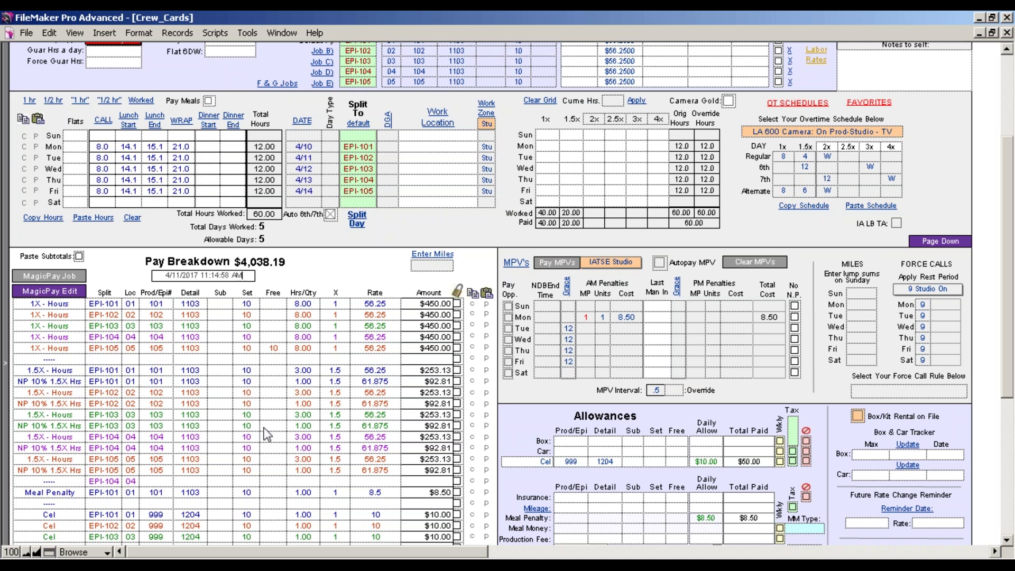
{"action": "scroll", "coordinate": [1010, 317], "scroll_direction": "down", "scroll_amount": 3}
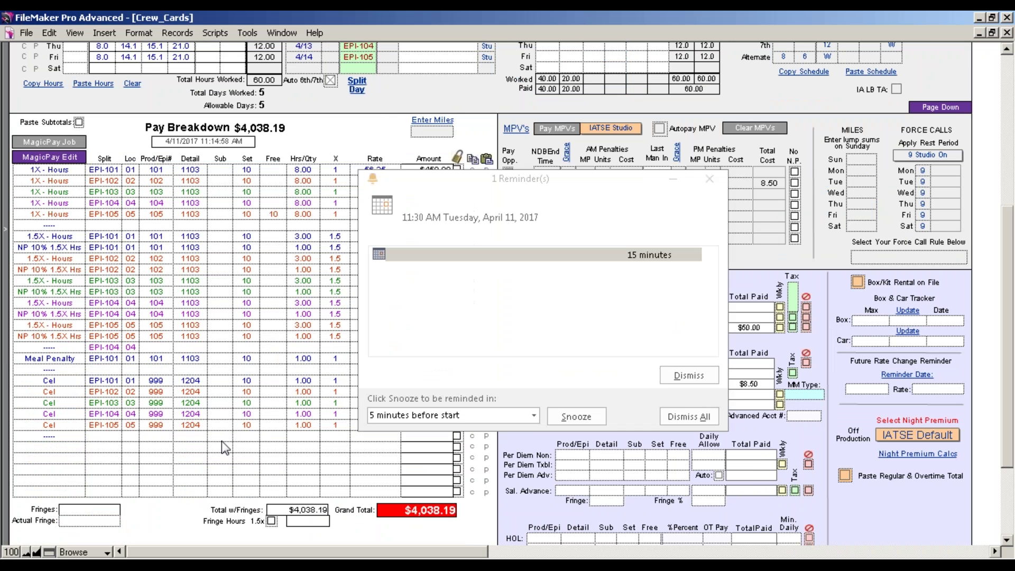
Dismiss all Outlook reminders, including the 11:30 AM one, and confirm
{"action": "left_click", "coordinate": [688, 417]}
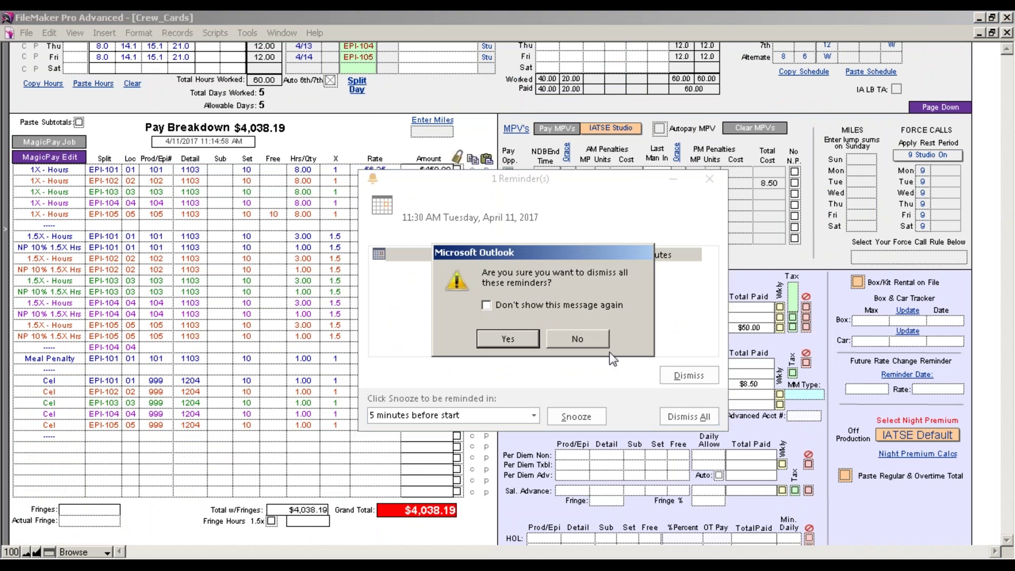
{"action": "left_click", "coordinate": [524, 338]}
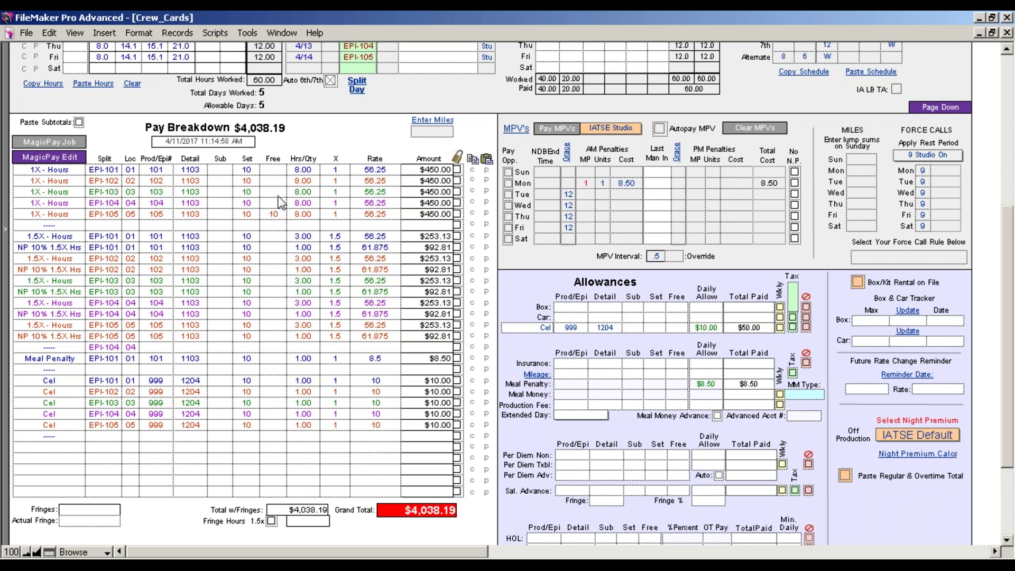
Regroup the pay breakdown by job and show the printable #17 Splitter timecard with its format list
{"action": "left_click", "coordinate": [61, 142]}
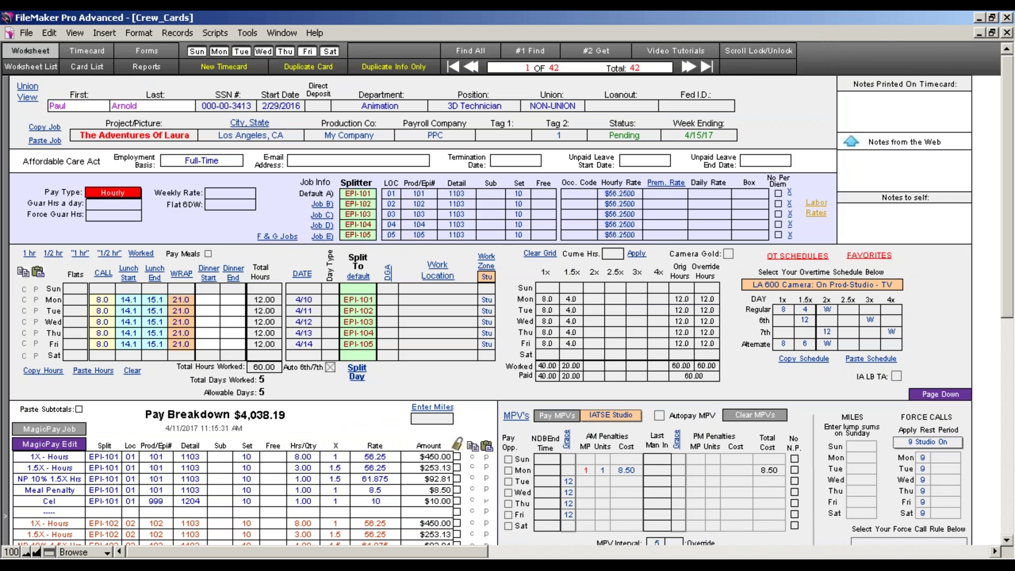
{"action": "left_click", "coordinate": [86, 50]}
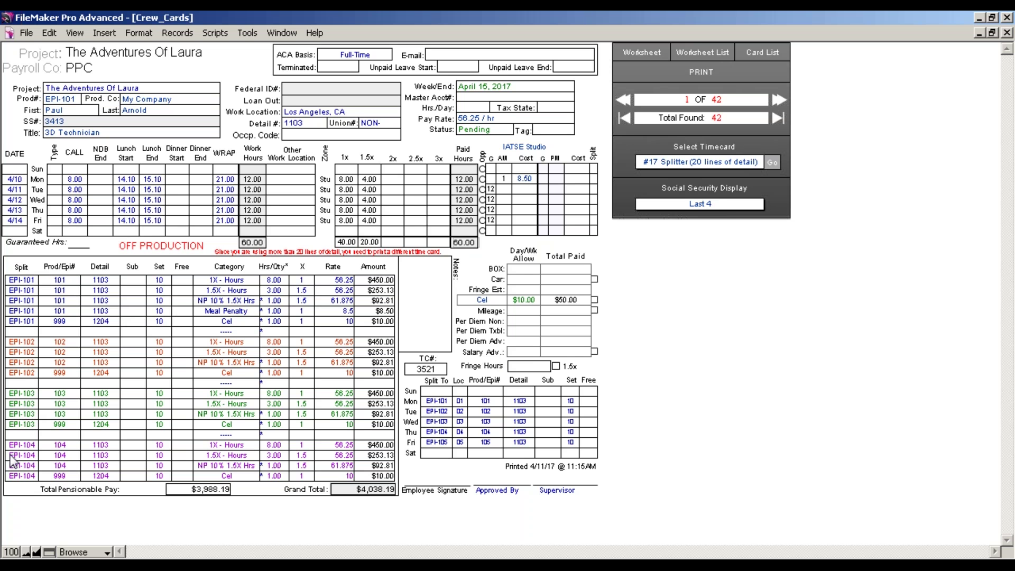
{"action": "left_click", "coordinate": [712, 163]}
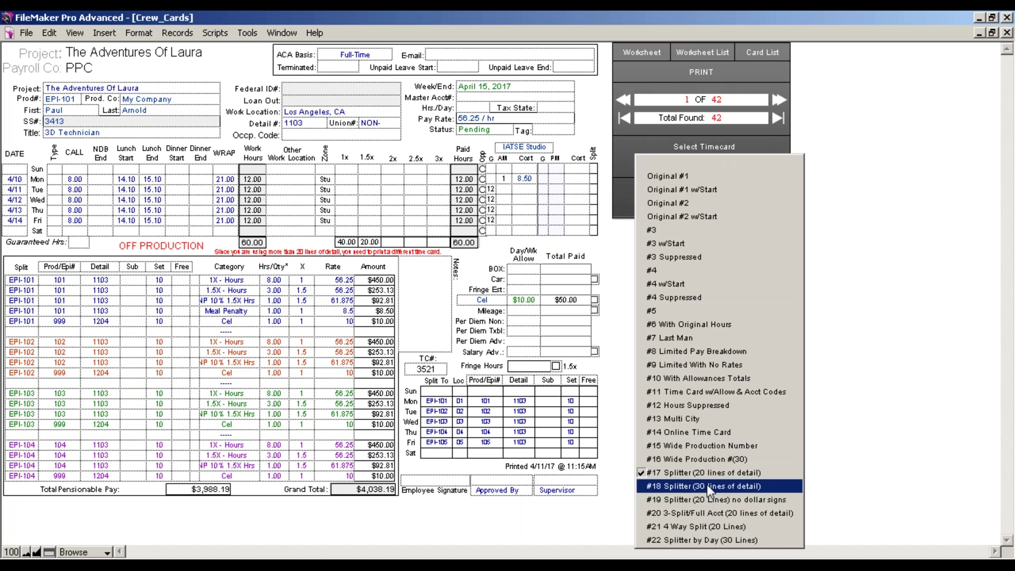
Preview the timecard in #18 Splitter (30 lines of detail) format, then return to the worksheet
{"action": "left_click", "coordinate": [706, 484]}
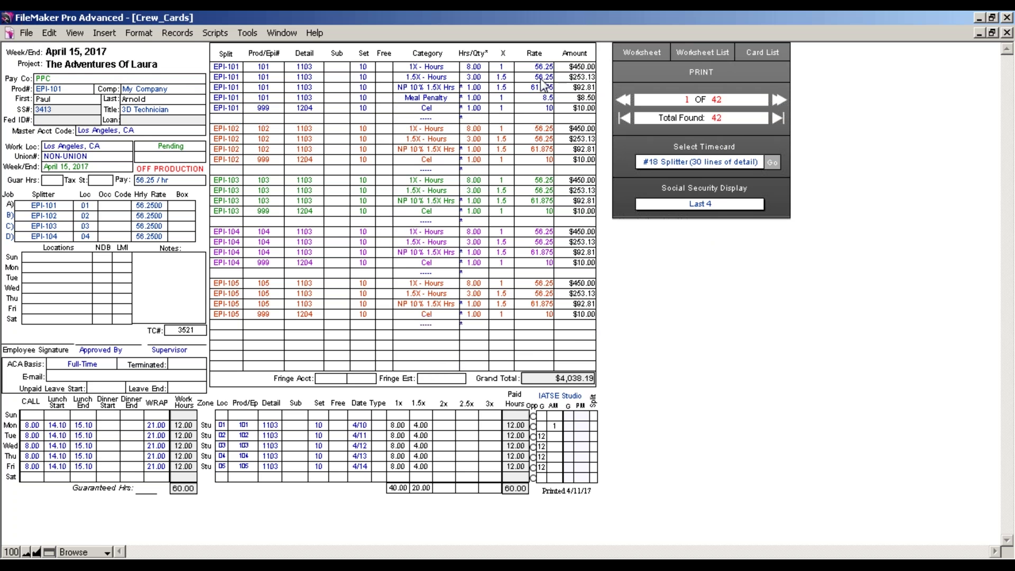
{"action": "left_click", "coordinate": [625, 85]}
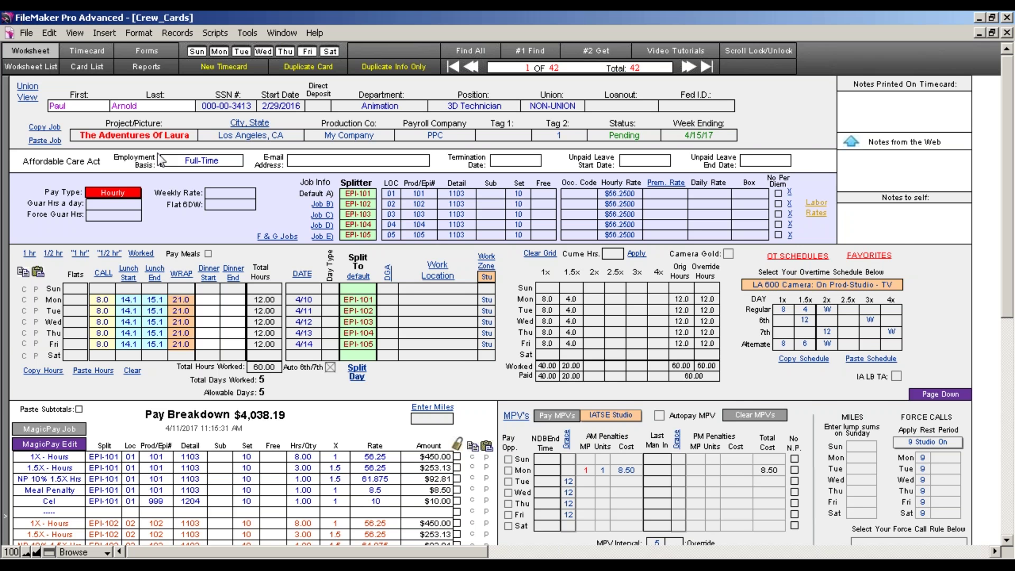
Constrain the Worksheet List by Project/Picture to the nine Adventures Of Laura timecards for week ending 4/15/17
{"action": "left_click", "coordinate": [34, 68]}
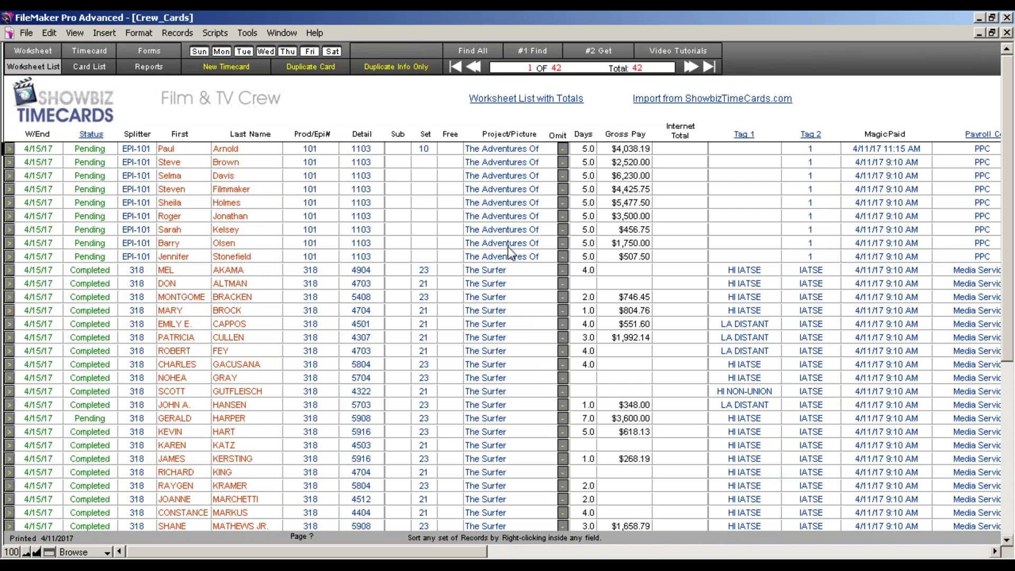
{"action": "right_click", "coordinate": [521, 147]}
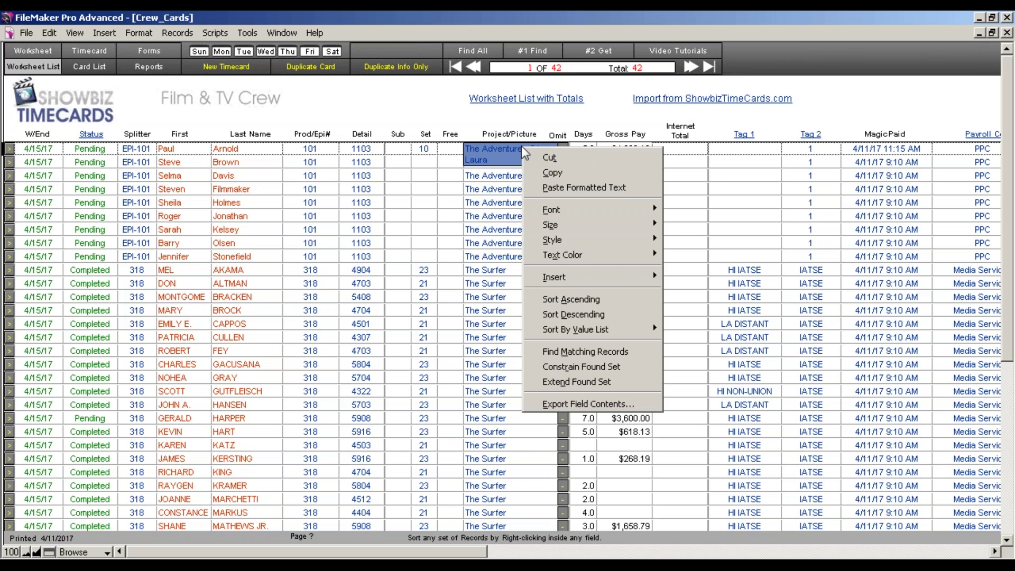
{"action": "left_click", "coordinate": [550, 368]}
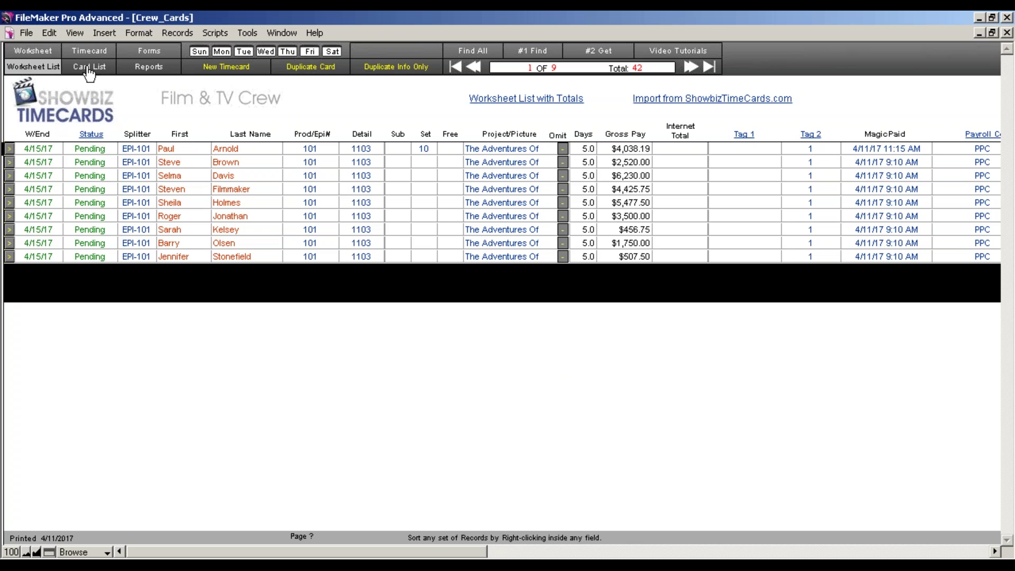
{"action": "left_click", "coordinate": [221, 33]}
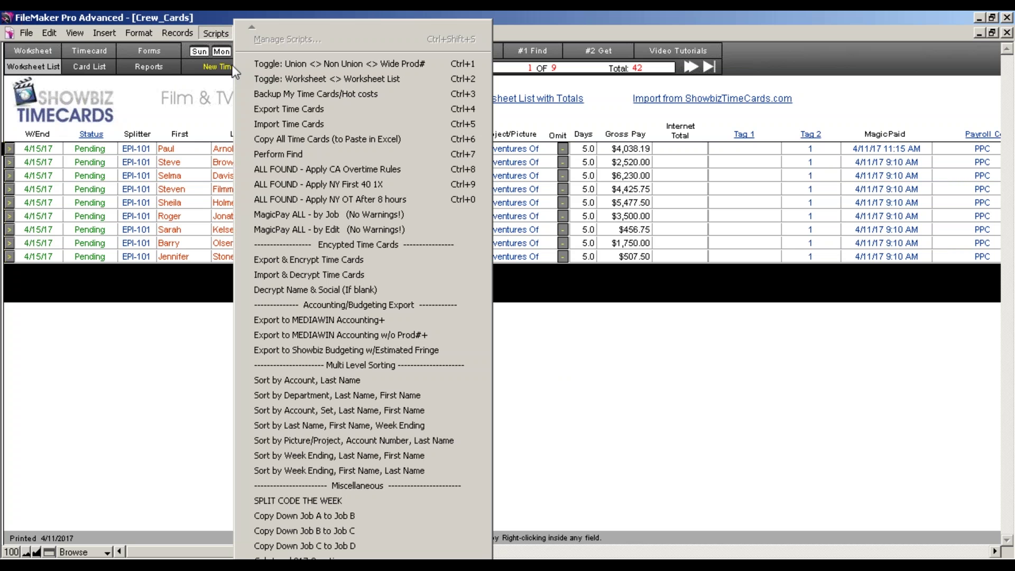
Run Export & Encrypt Time Cards and show the nine cards in Card List, totalling $28,905.69
{"action": "left_click", "coordinate": [270, 259]}
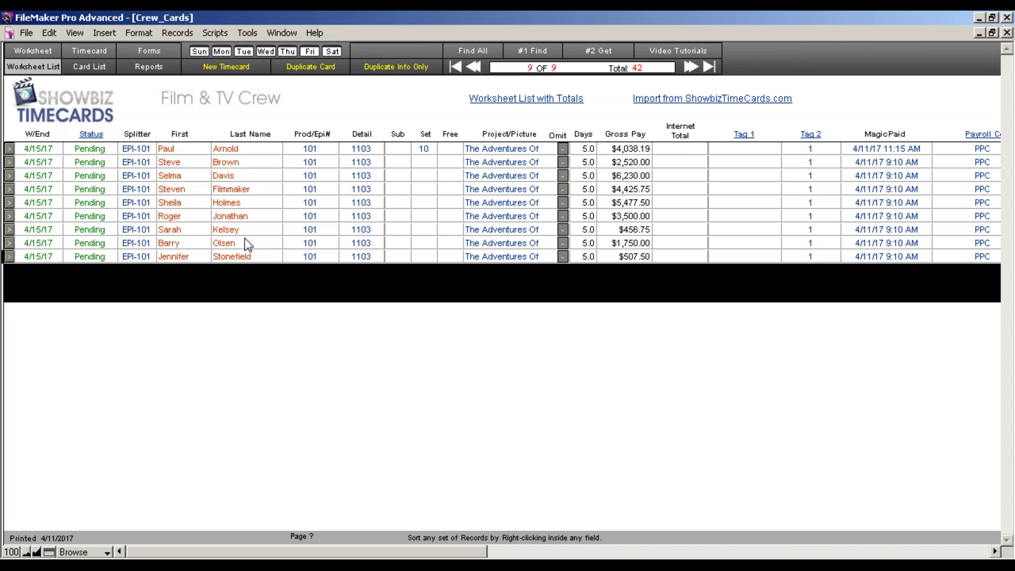
{"action": "left_click", "coordinate": [95, 70]}
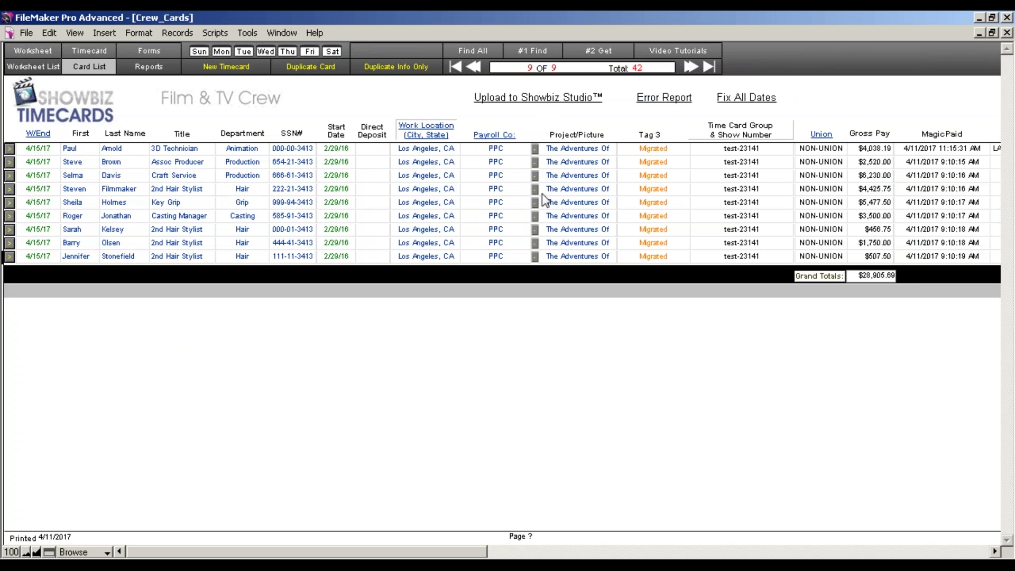
Start the Showbiz Studio upload, accept the location codes, and enter show number 23141
{"action": "left_click", "coordinate": [545, 104]}
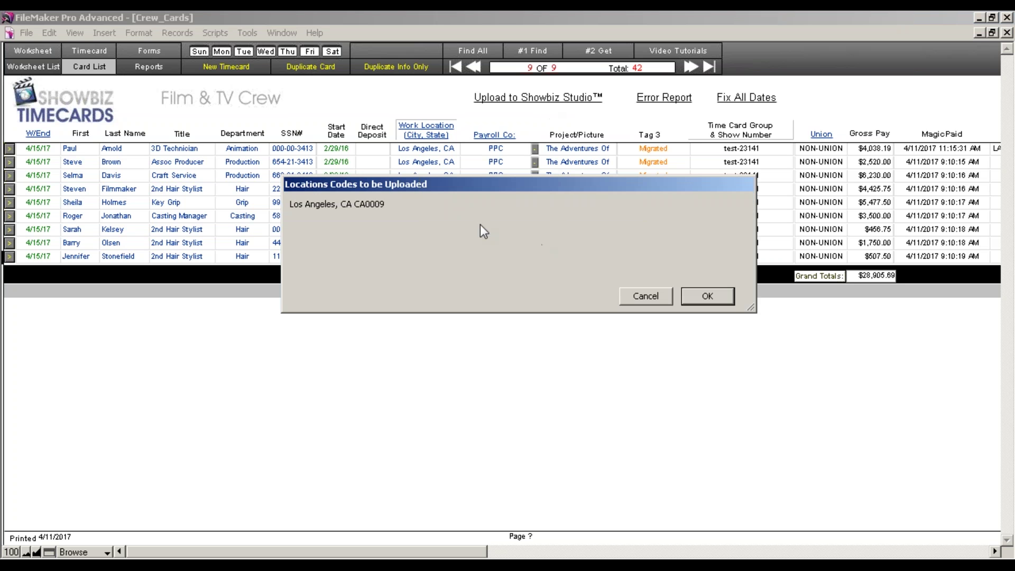
{"action": "left_click", "coordinate": [707, 296]}
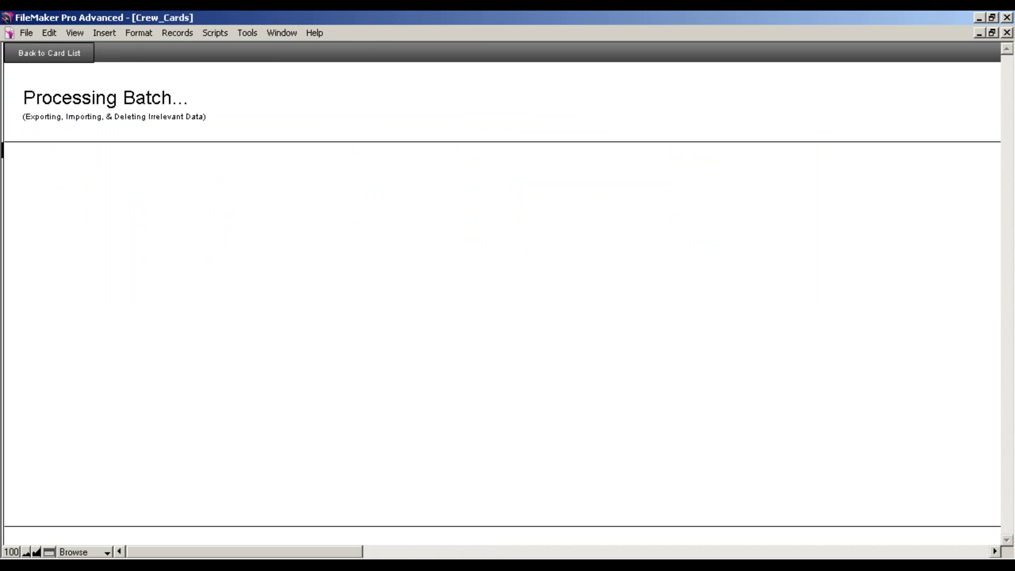
{"action": "type", "text": "231"}
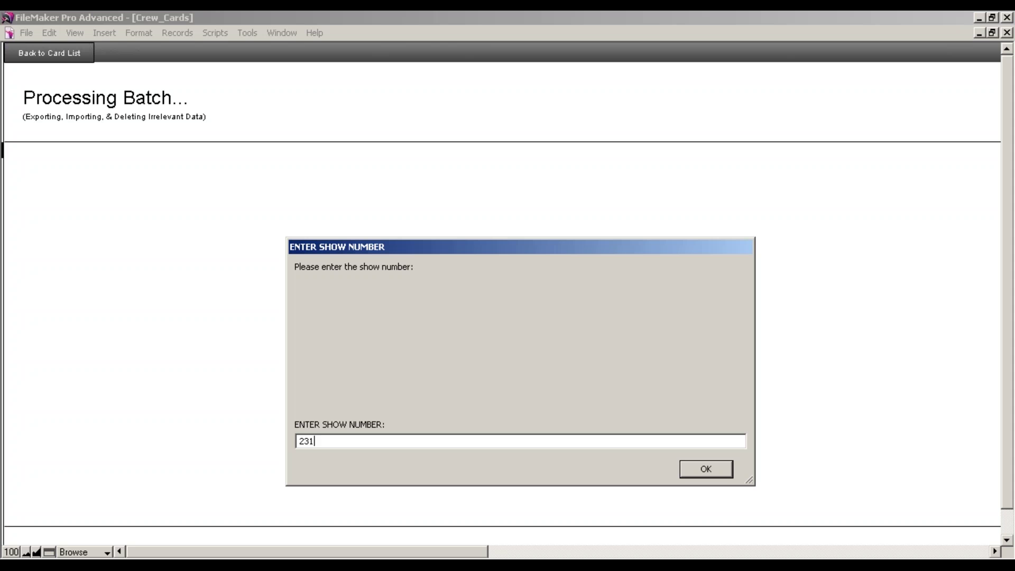
{"action": "type", "text": "41"}
{"action": "left_click", "coordinate": [723, 469]}
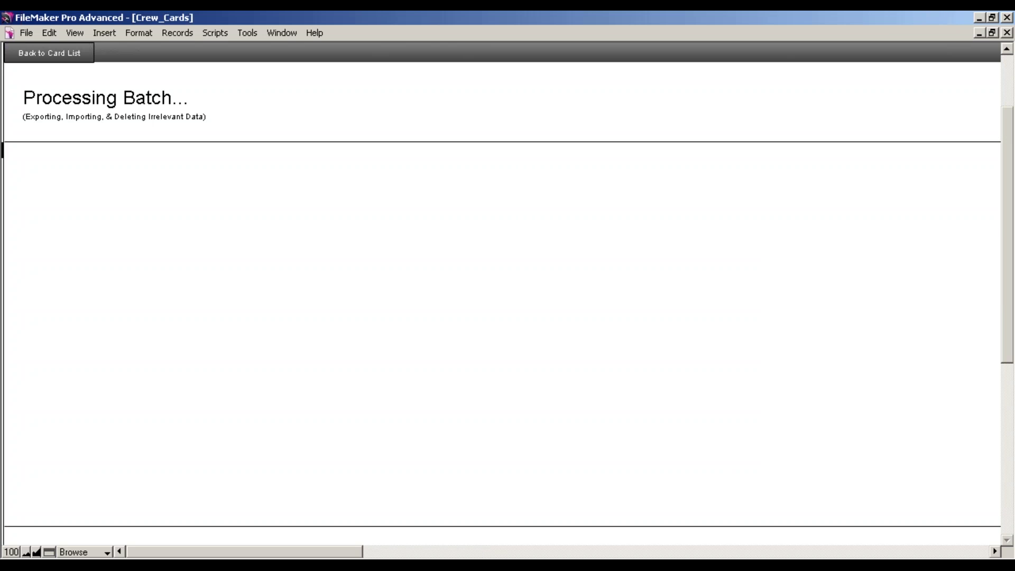
Decline bi-weekly payroll, set the time card group name, and approve sending to live payroll
{"action": "left_click", "coordinate": [683, 302]}
{"action": "left_click", "coordinate": [703, 296]}
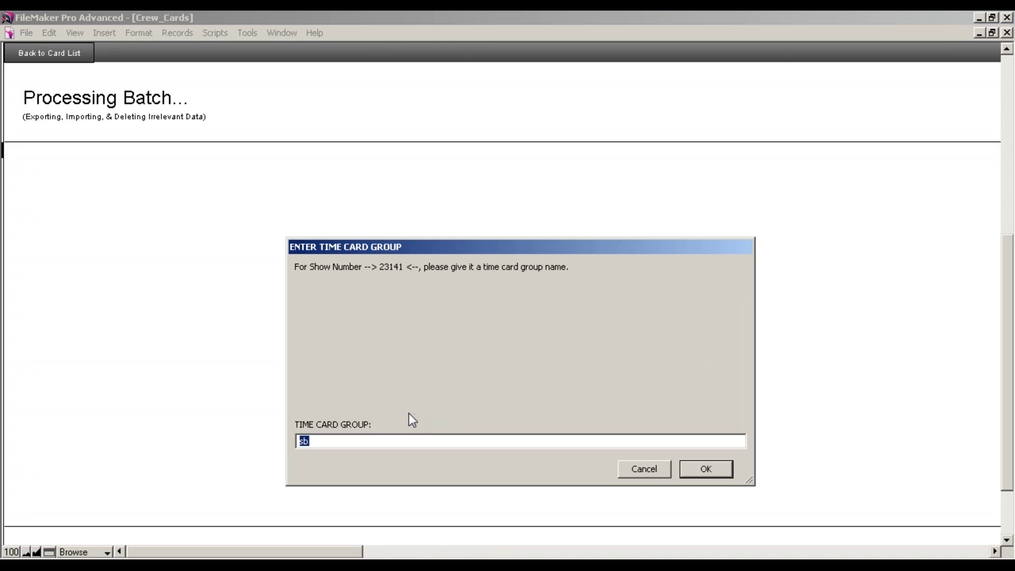
{"action": "type", "text": "test"}
{"action": "left_click", "coordinate": [716, 465]}
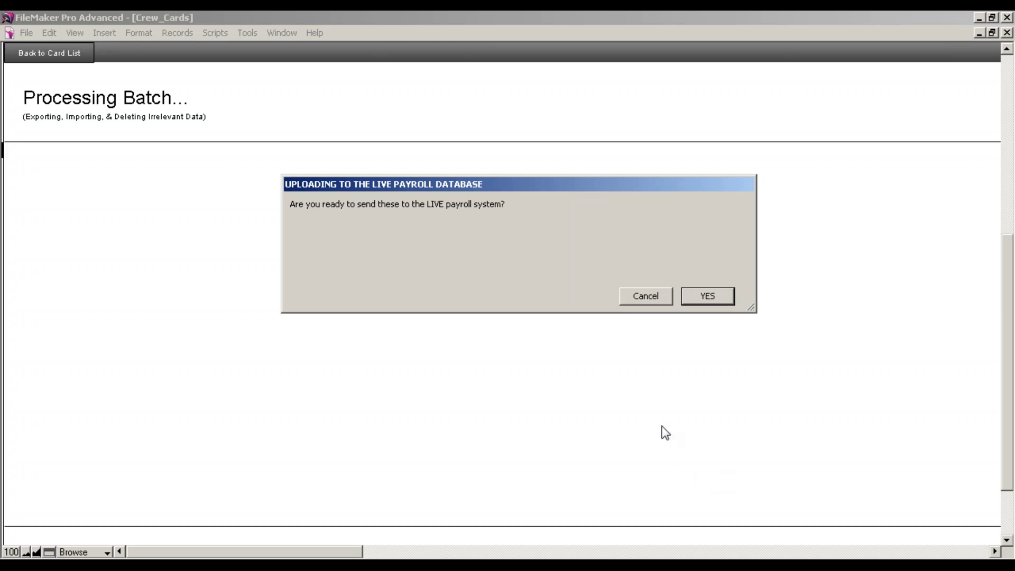
{"action": "left_click", "coordinate": [708, 295]}
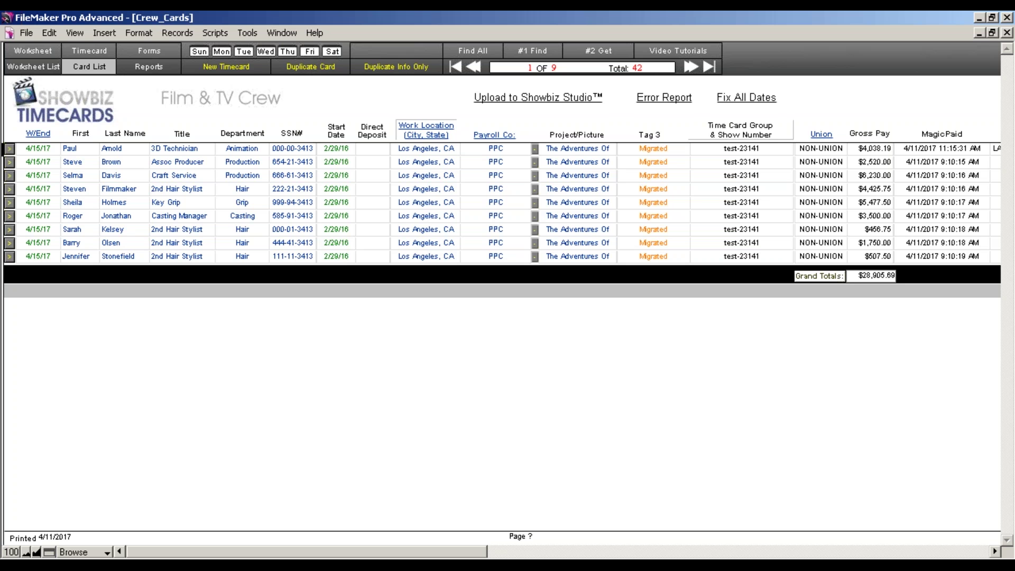
Let the upload finish with nine Migrated cards in group test-23141, then bring up other windows
{"action": "left_click", "coordinate": [600, 558]}
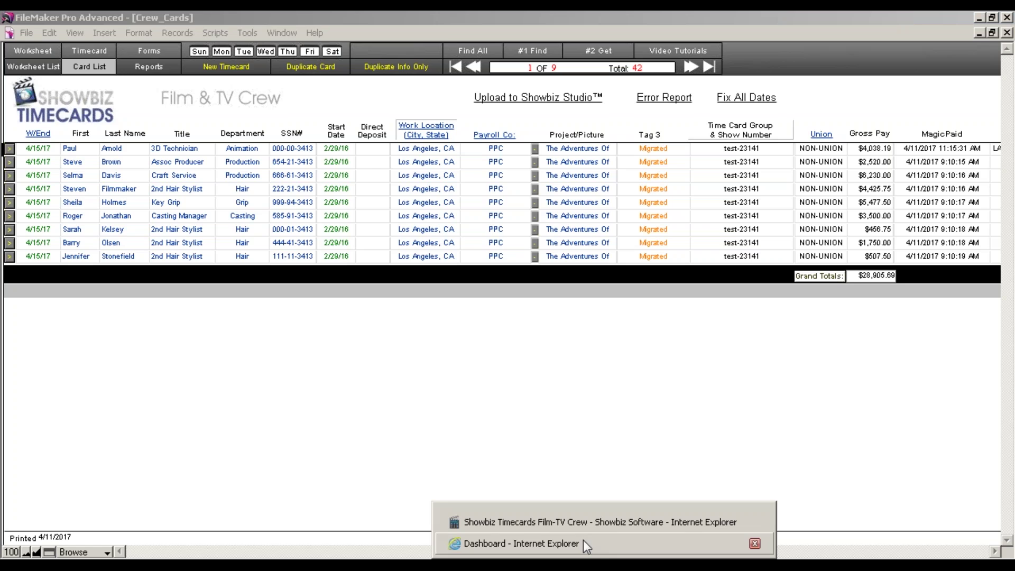
Log in to the Showbiz Studio dashboard with the web username and password, then open Timecards
{"action": "left_click", "coordinate": [555, 509]}
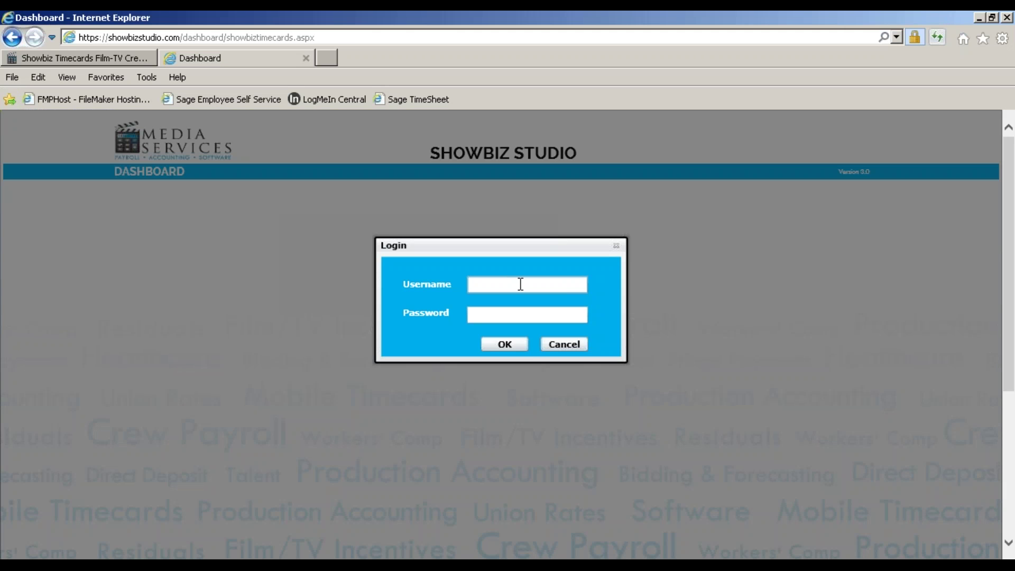
{"action": "type", "text": "rogerwebuser"}
{"action": "key", "text": "Tab"}
{"action": "type", "text": "•••"}
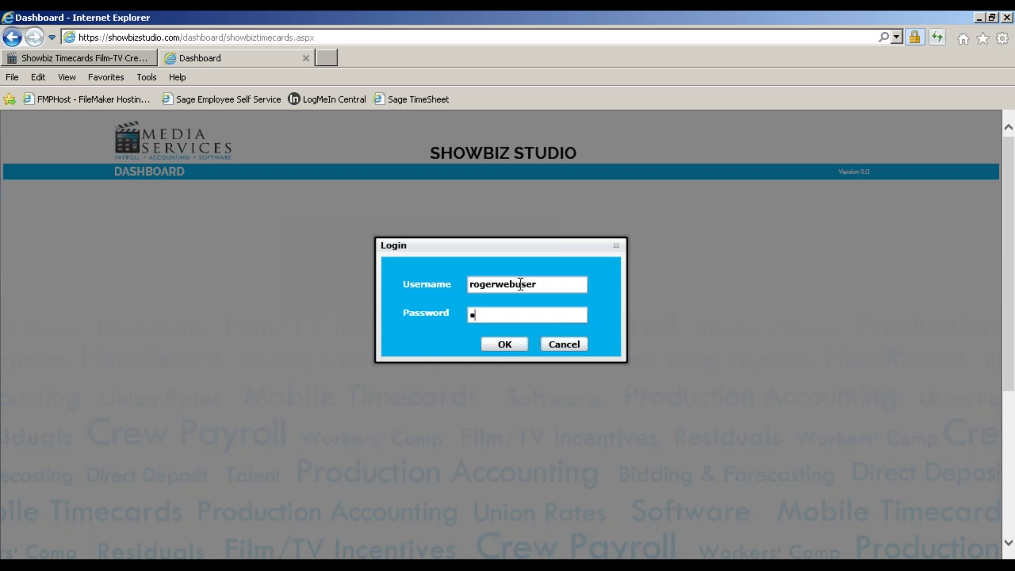
{"action": "type", "text": "••••"}
{"action": "left_click", "coordinate": [512, 341]}
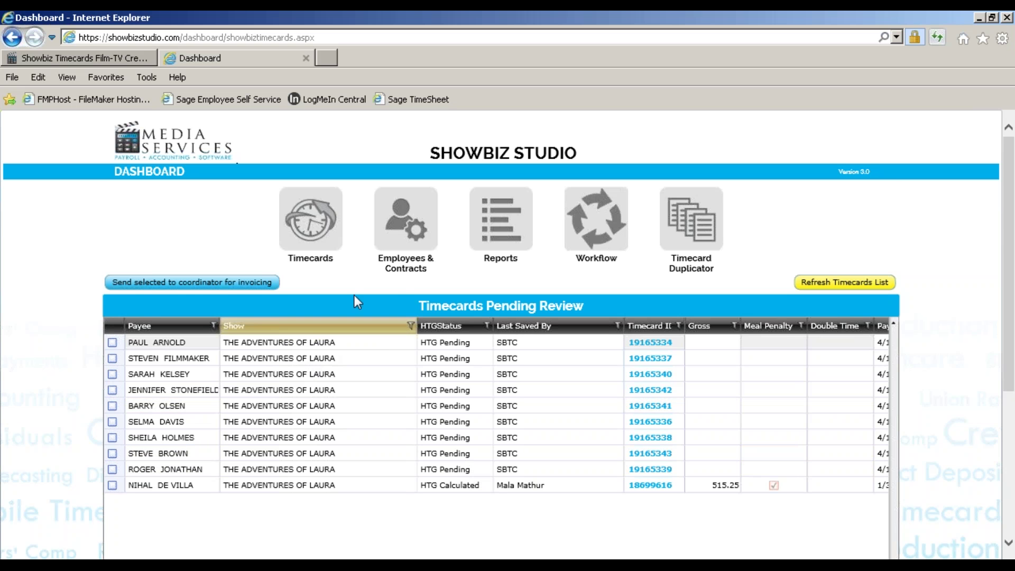
{"action": "left_click", "coordinate": [329, 230]}
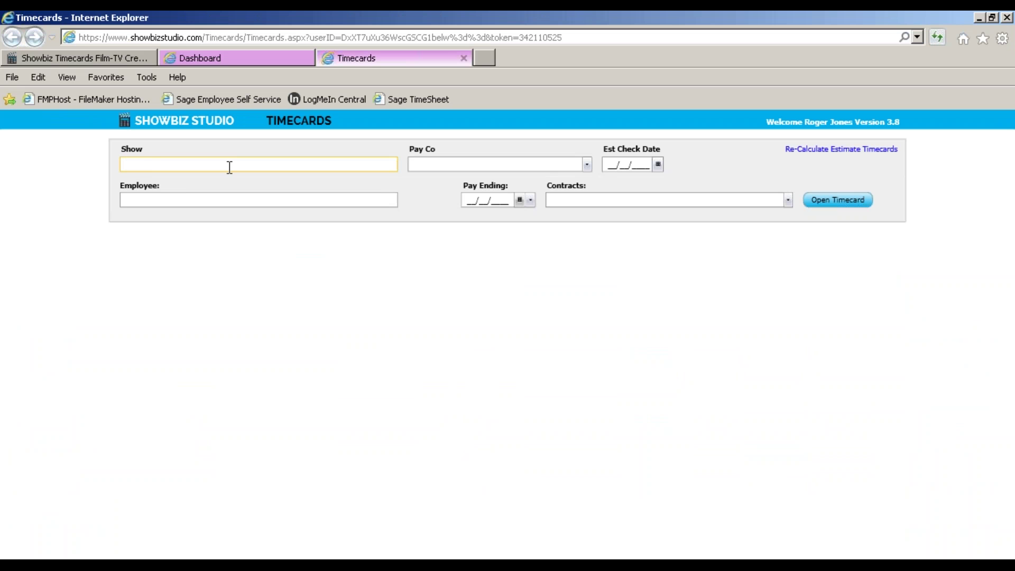
Open the key grip's timecard for show 23141, Pay Co PPC, period ending 04/15/2017
{"action": "type", "text": "23141"}
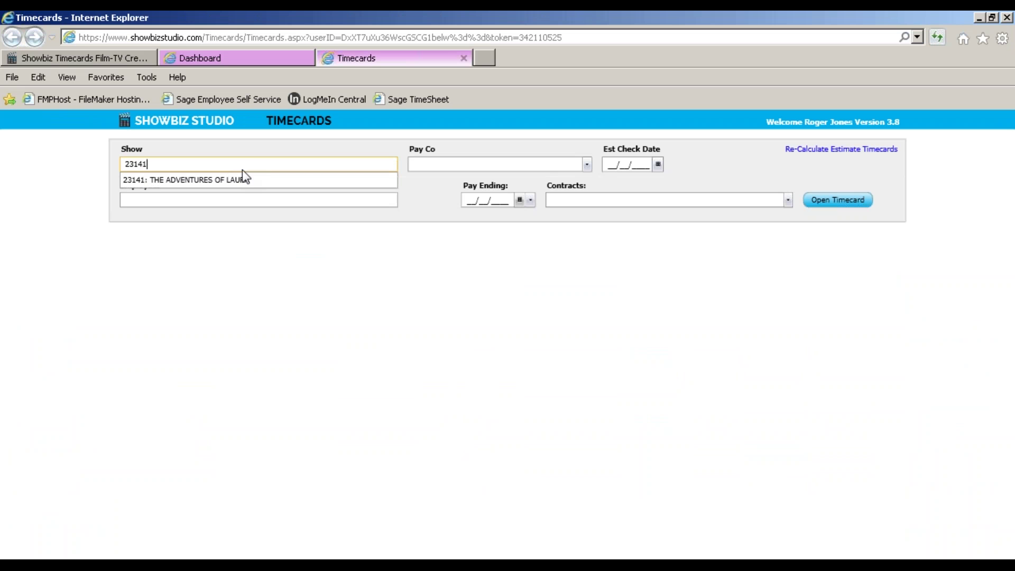
{"action": "left_click", "coordinate": [242, 179]}
{"action": "left_click", "coordinate": [587, 165]}
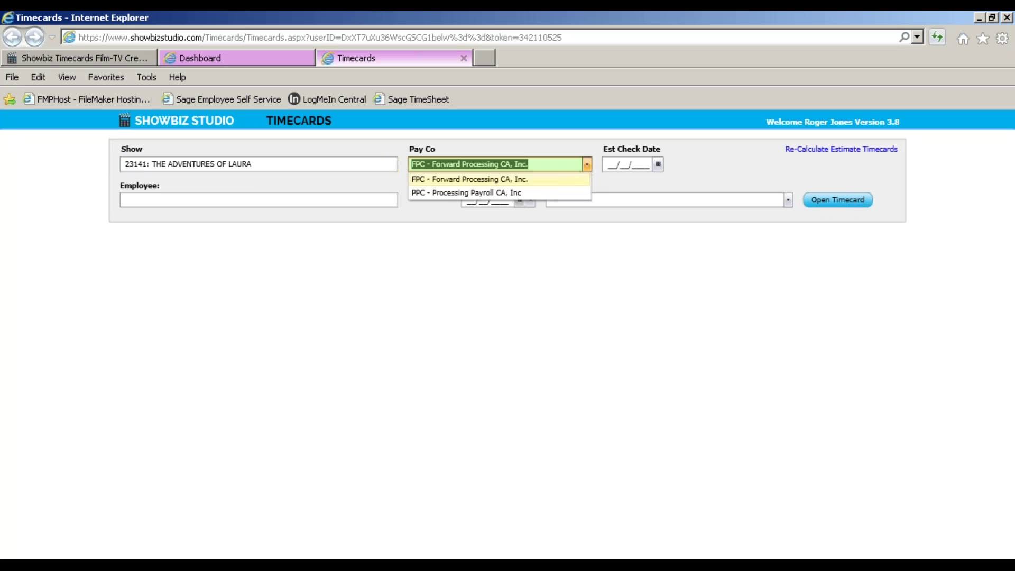
{"action": "left_click", "coordinate": [546, 194]}
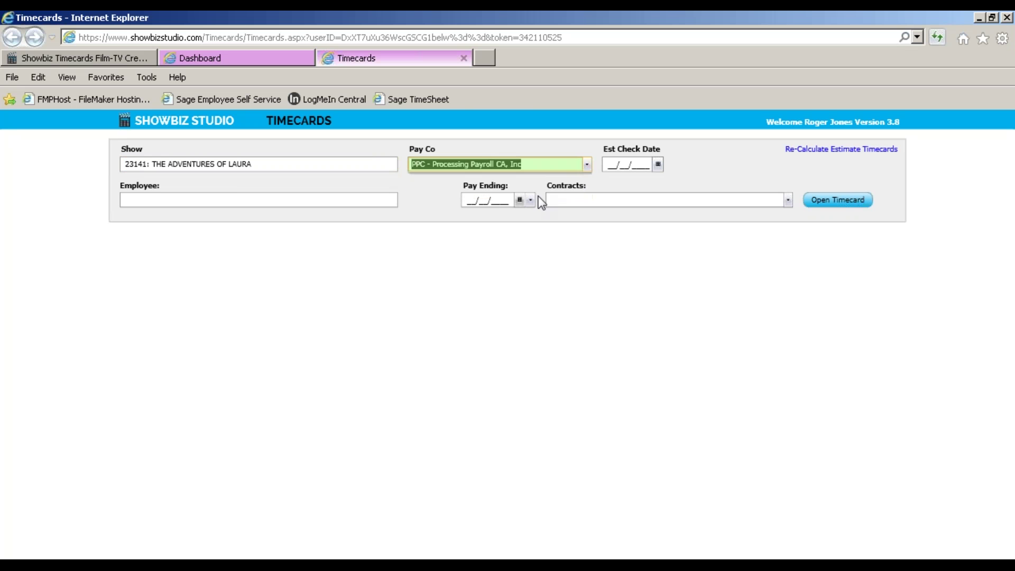
{"action": "left_click", "coordinate": [247, 203]}
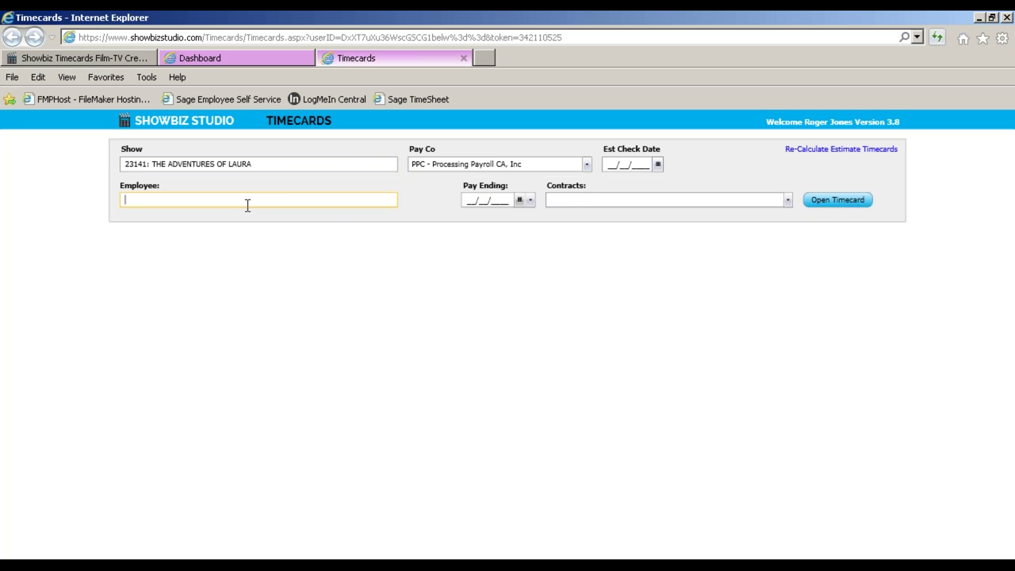
{"action": "type", "text": "she"}
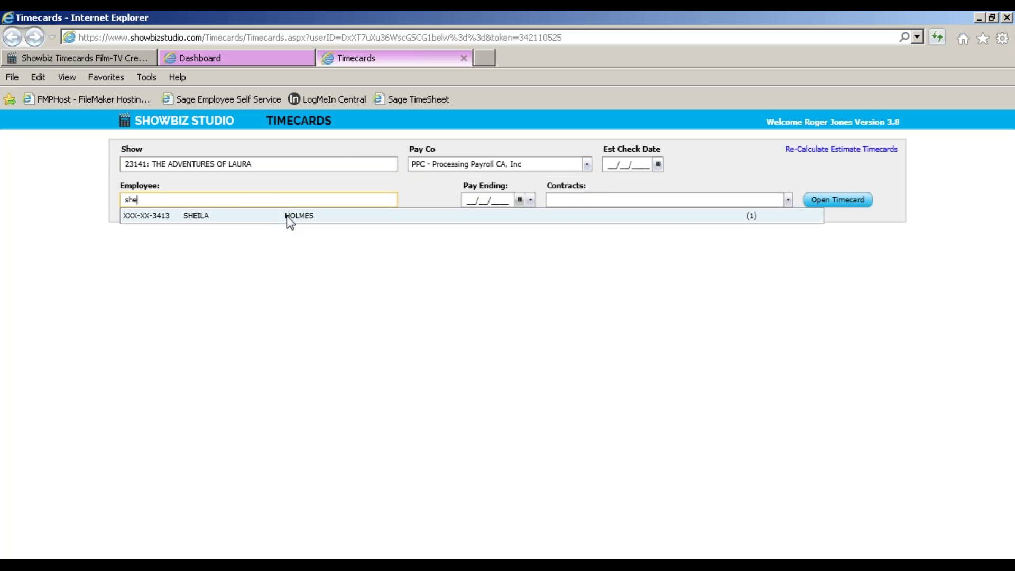
{"action": "left_click", "coordinate": [288, 217]}
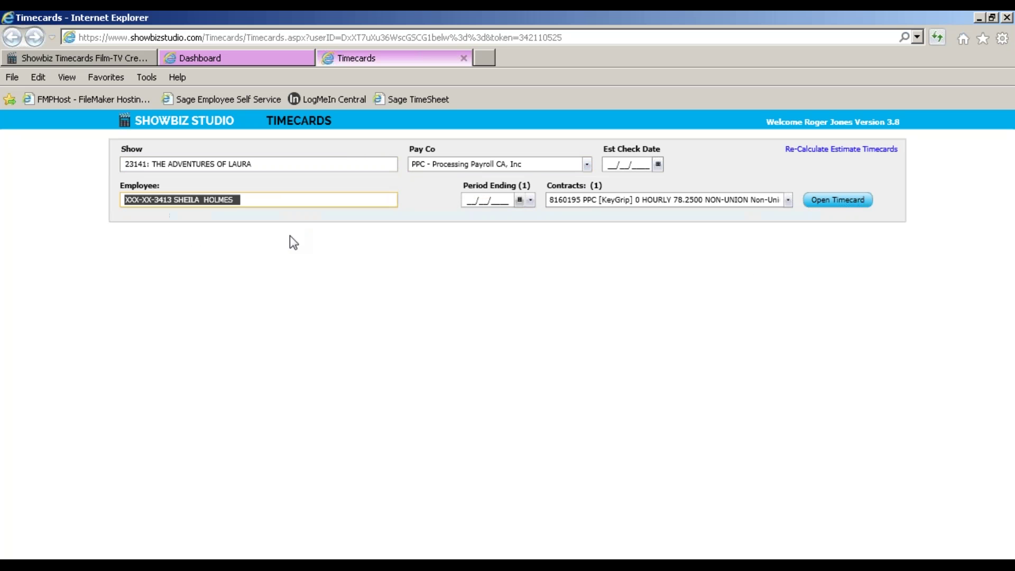
{"action": "left_click", "coordinate": [530, 200]}
{"action": "left_click", "coordinate": [539, 217]}
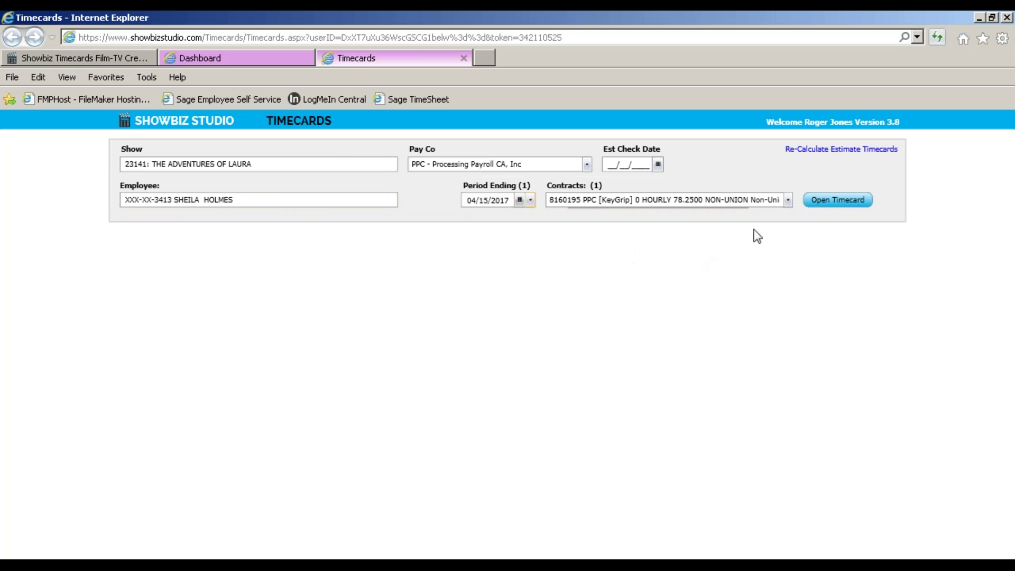
{"action": "left_click", "coordinate": [832, 203]}
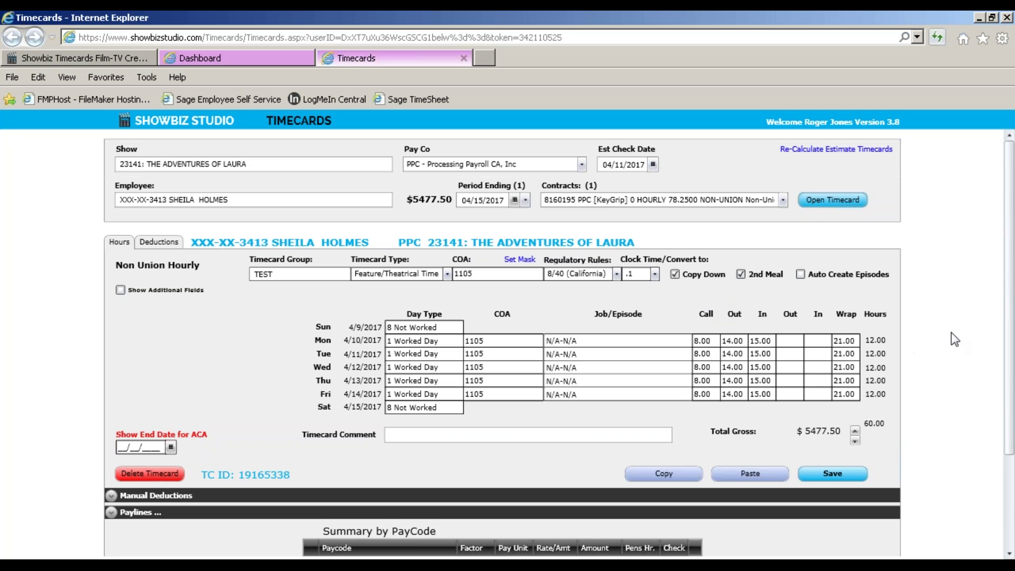
Expand the timecard's paylines, review the $5,477.50 gross, and return to the dashboard
{"action": "left_click_drag", "start_coordinate": [1008, 295], "coordinate": [1009, 367]}
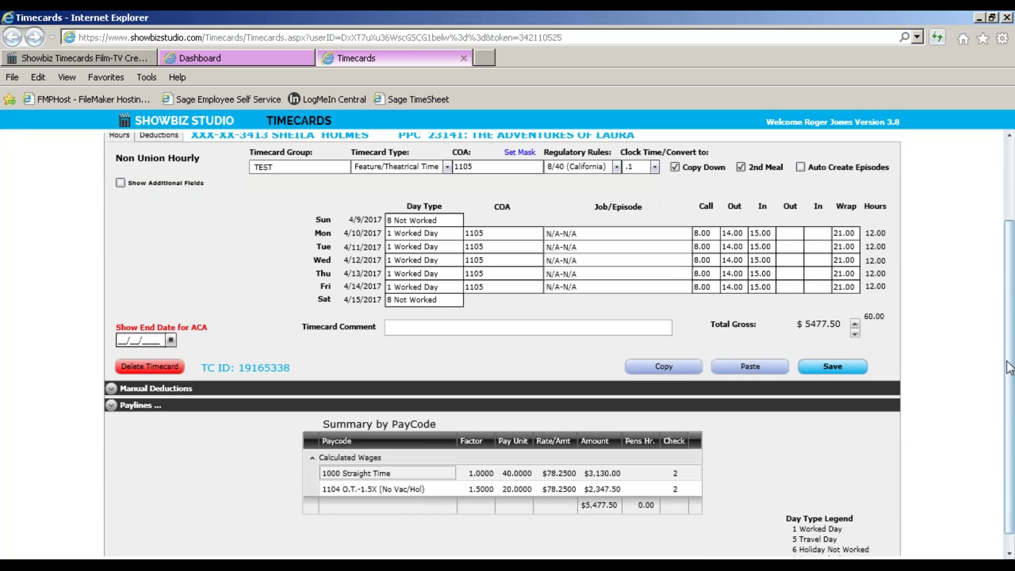
{"action": "left_click_drag", "start_coordinate": [1010, 367], "coordinate": [1009, 408]}
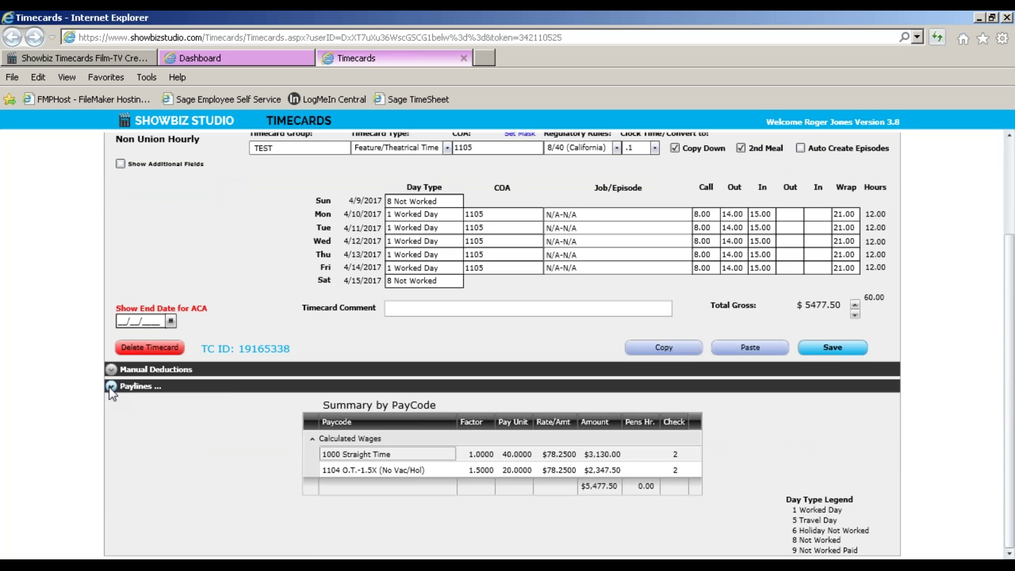
{"action": "left_click", "coordinate": [111, 386]}
{"action": "left_click_drag", "start_coordinate": [1010, 299], "coordinate": [1011, 417]}
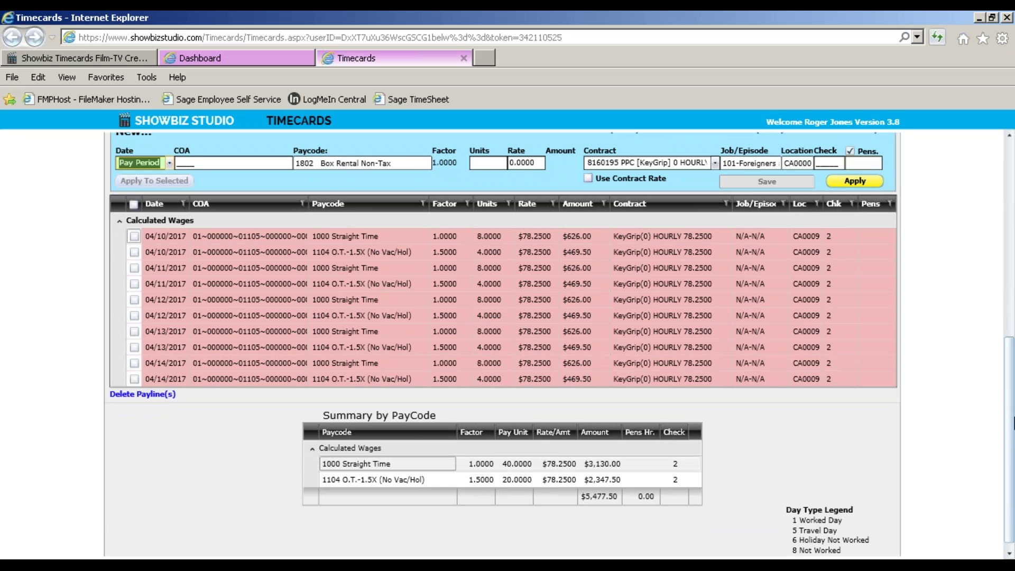
{"action": "left_click_drag", "start_coordinate": [1010, 420], "coordinate": [1010, 249]}
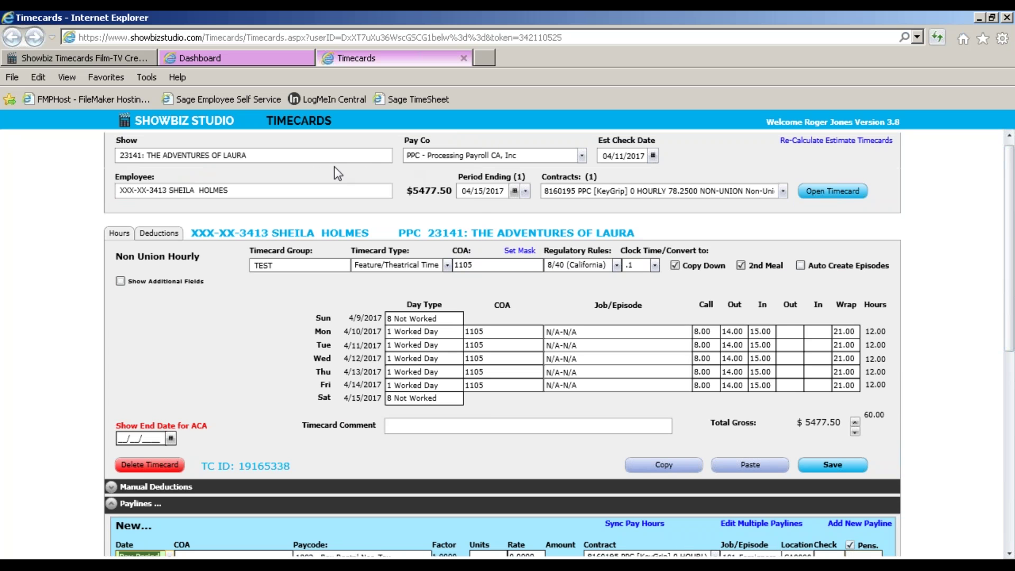
{"action": "left_click", "coordinate": [270, 62]}
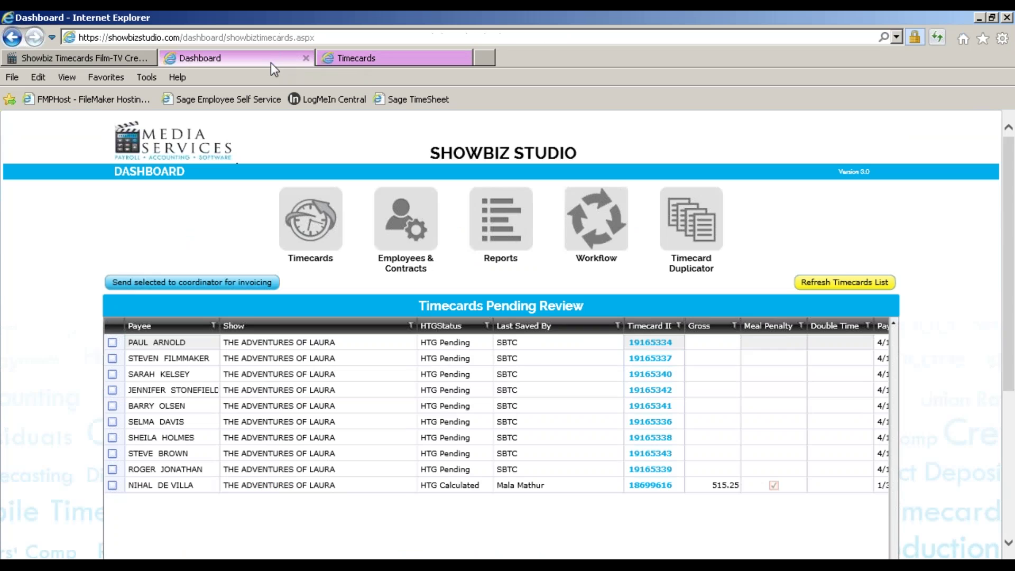
Choose the Customer Timecard Report and add a ShowName criterion for show 23141
{"action": "left_click", "coordinate": [488, 230]}
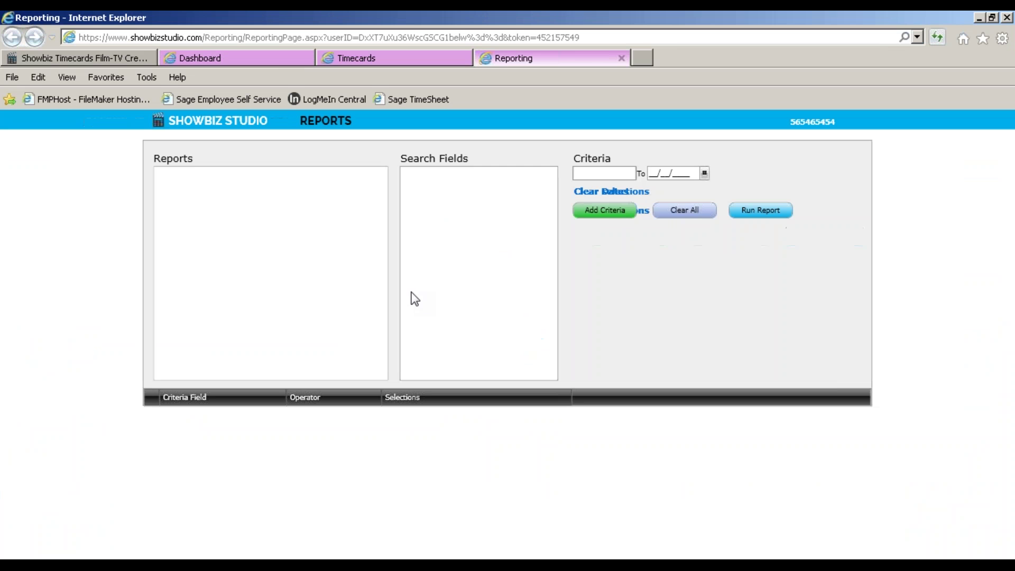
{"action": "left_click", "coordinate": [189, 175]}
{"action": "left_click", "coordinate": [202, 290]}
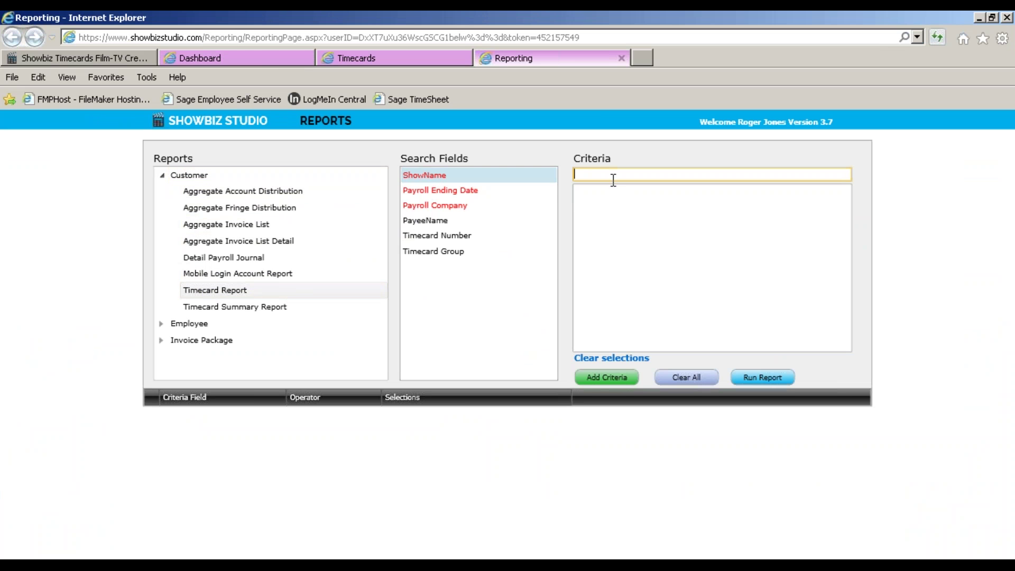
{"action": "type", "text": "23141: THE ADVENTURES OF LAURA"}
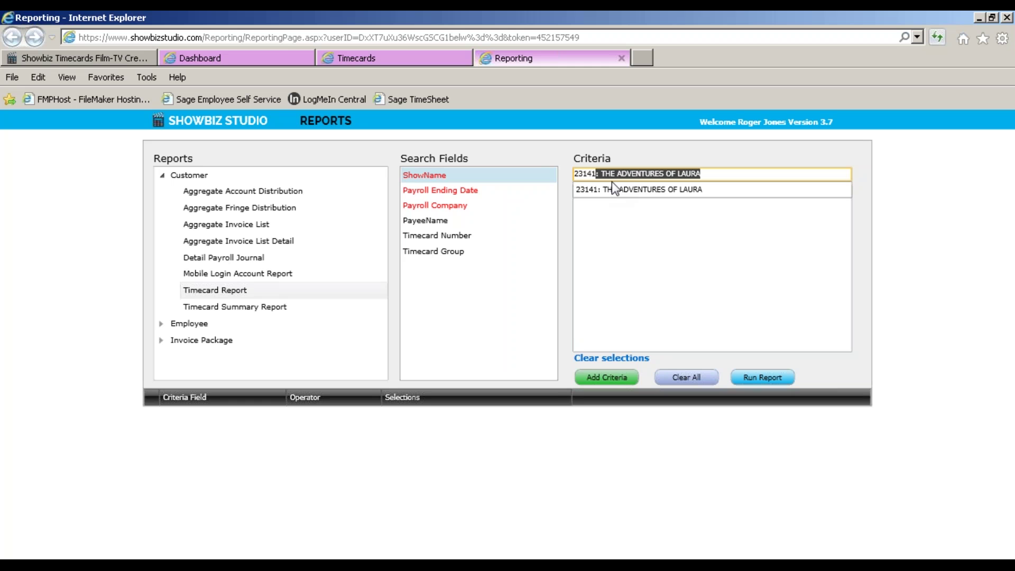
{"action": "left_click", "coordinate": [616, 191]}
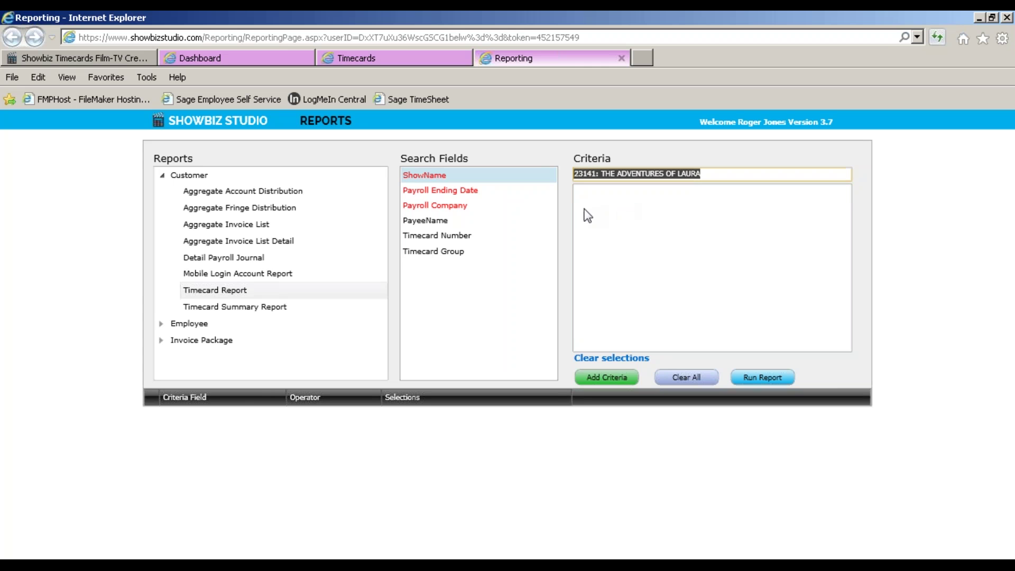
{"action": "key", "text": "Return"}
Add Payroll Ending Date 04/15/2017–04/15/2017 and Payroll Company PPC criteria, then run the report
{"action": "left_click", "coordinate": [477, 192]}
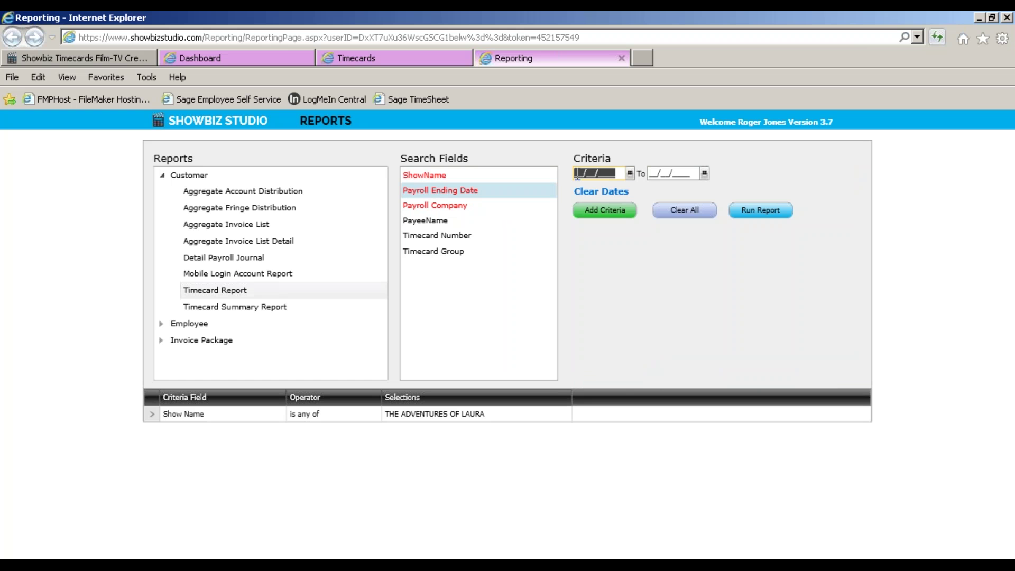
{"action": "type", "text": "04/15/2017"}
{"action": "key", "text": "Tab"}
{"action": "type", "text": "04/"}
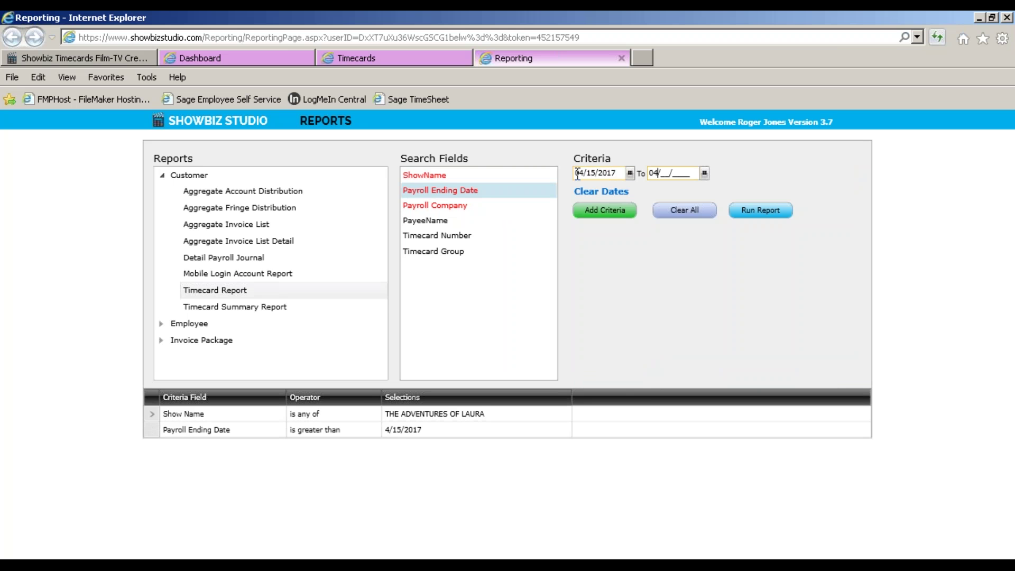
{"action": "type", "text": "15/2017"}
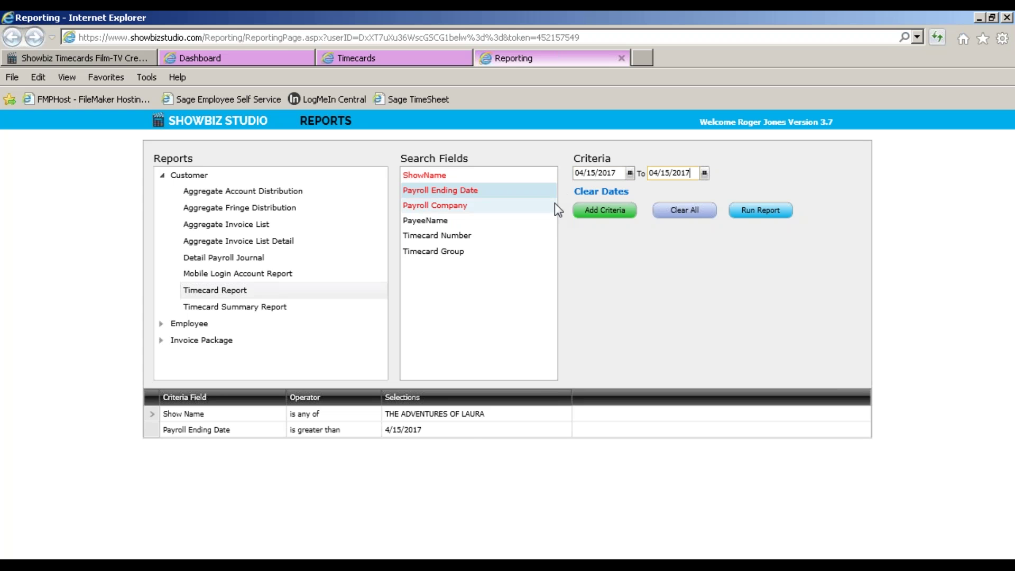
{"action": "key", "text": "Tab"}
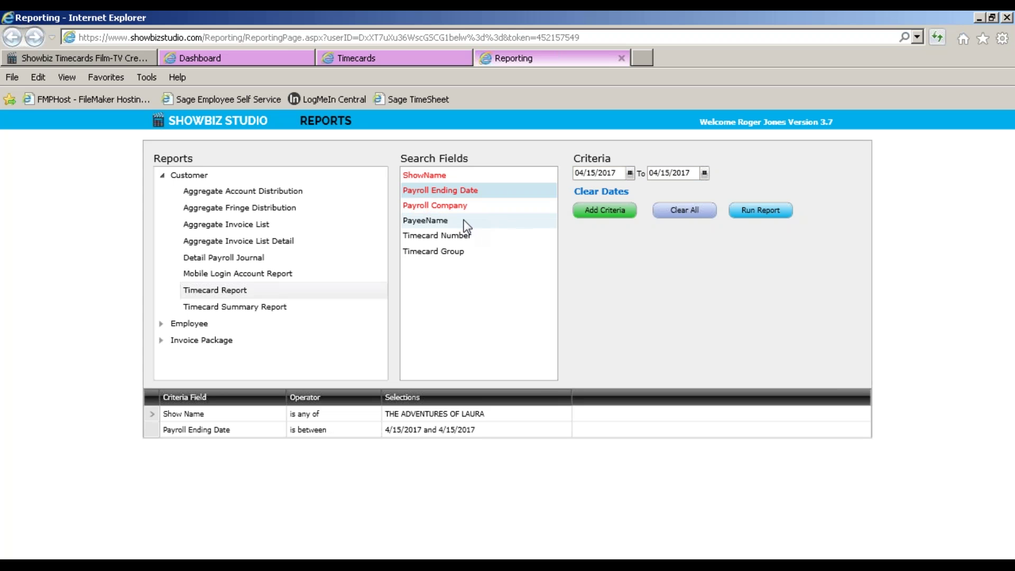
{"action": "left_click", "coordinate": [461, 205]}
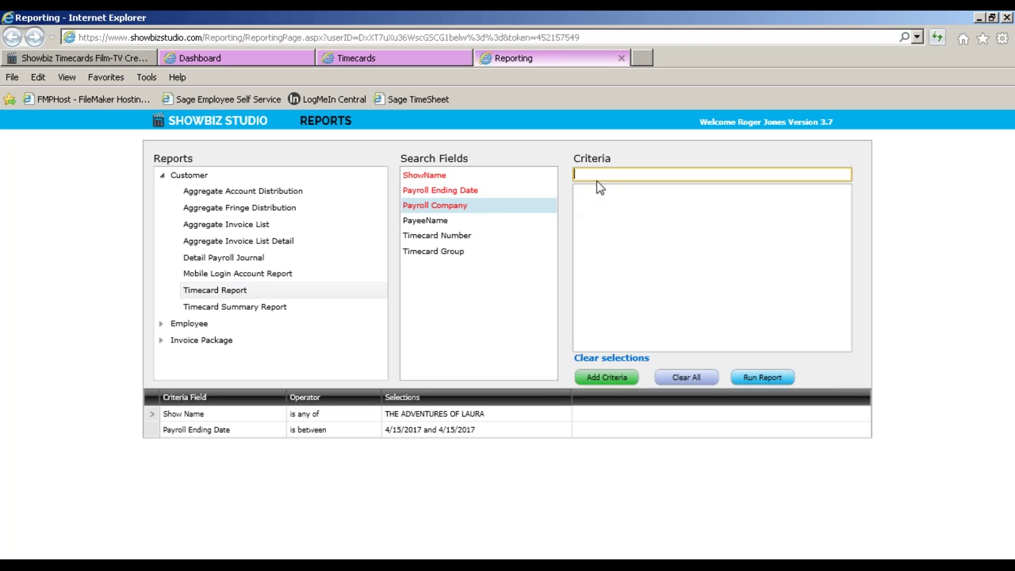
{"action": "type", "text": "PPC - Processing Payroll CA, Inc"}
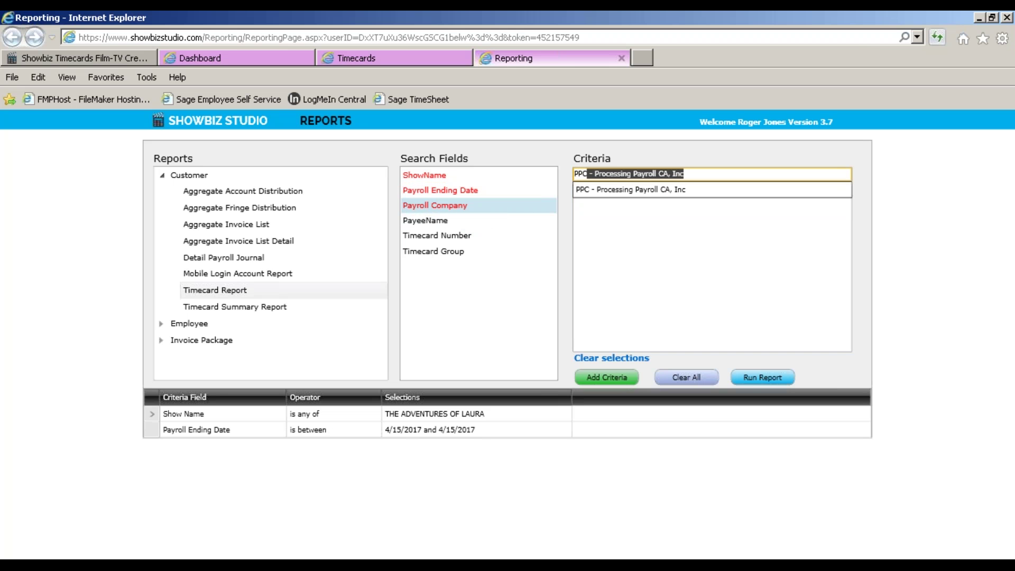
{"action": "left_click", "coordinate": [587, 192]}
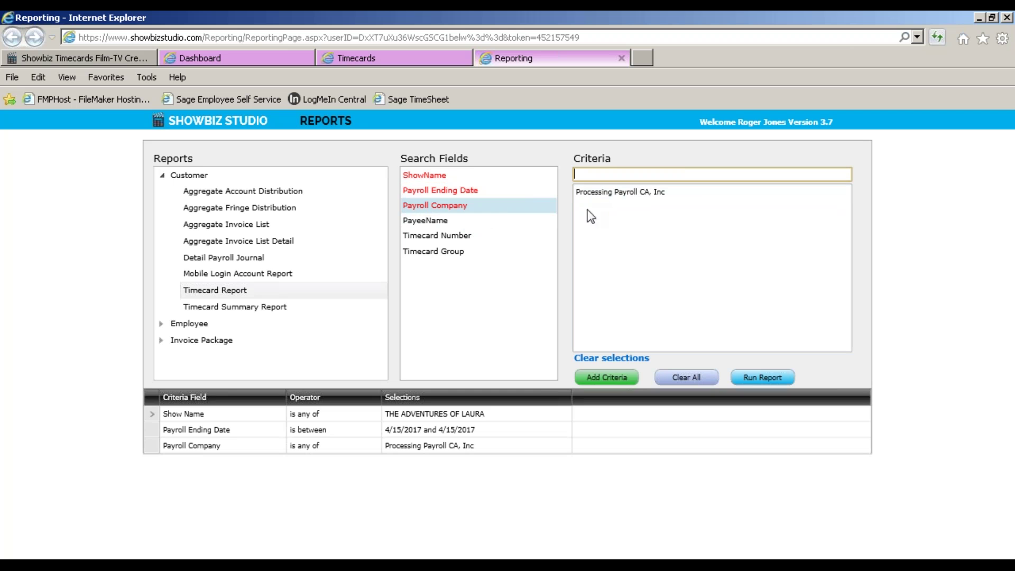
{"action": "left_click", "coordinate": [756, 377]}
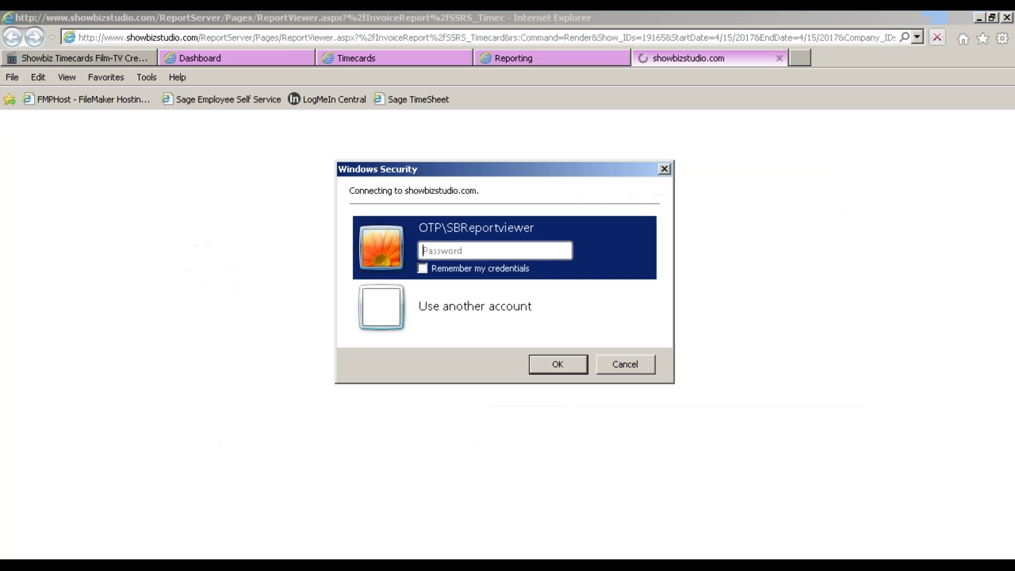
Sign in to the report server with the account password, remembering the credentials
{"action": "left_click", "coordinate": [457, 250]}
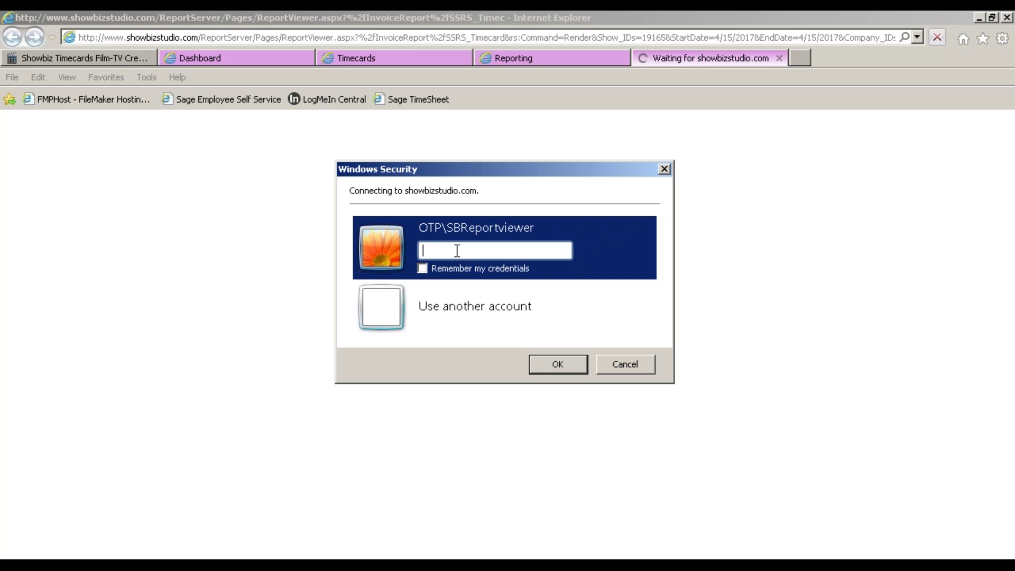
{"action": "type", "text": "********"}
{"action": "left_click", "coordinate": [422, 268]}
{"action": "left_click", "coordinate": [555, 364]}
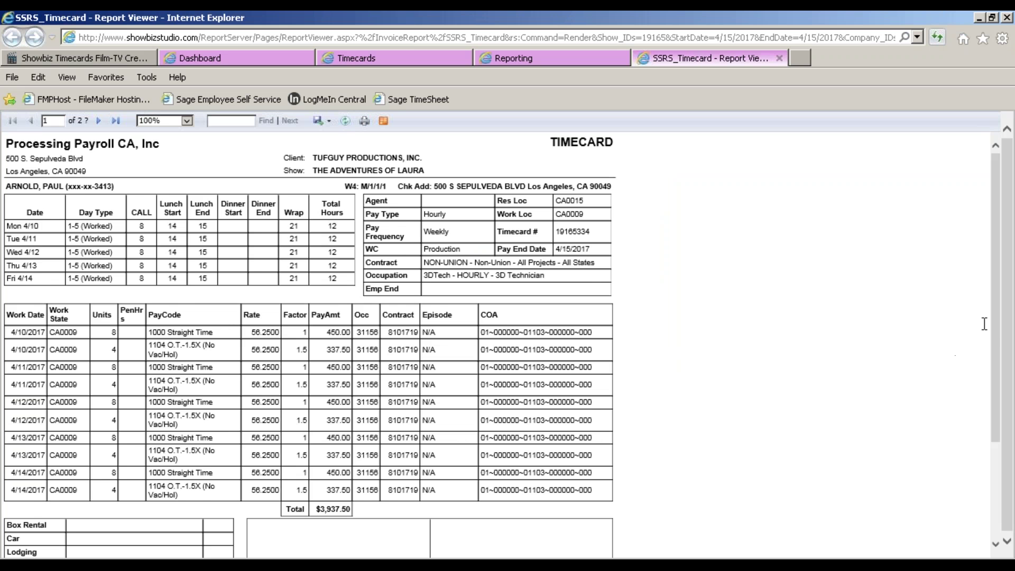
Scroll page 1 of the report down to its $3,937.50 total, then switch back to FileMaker
{"action": "left_click_drag", "start_coordinate": [999, 331], "coordinate": [998, 464]}
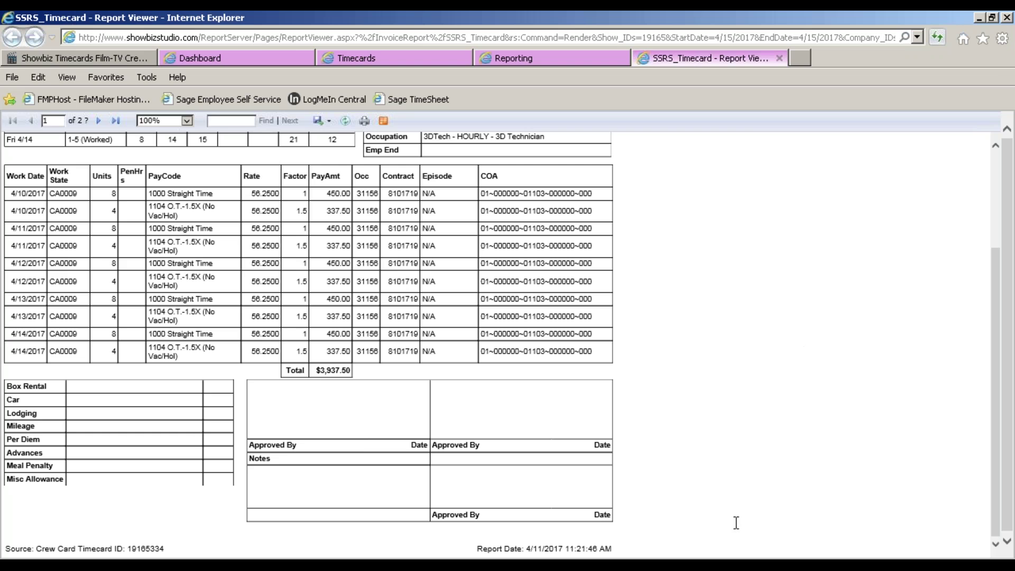
{"action": "key", "text": "alt+Tab"}
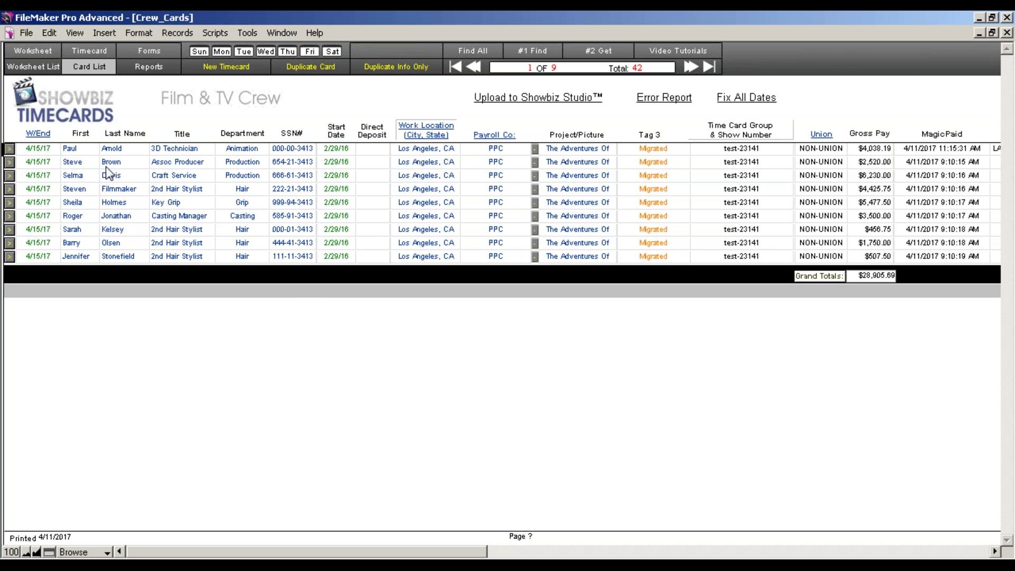
Search the crew cards for week ending 4/15/2017
{"action": "left_click", "coordinate": [532, 51]}
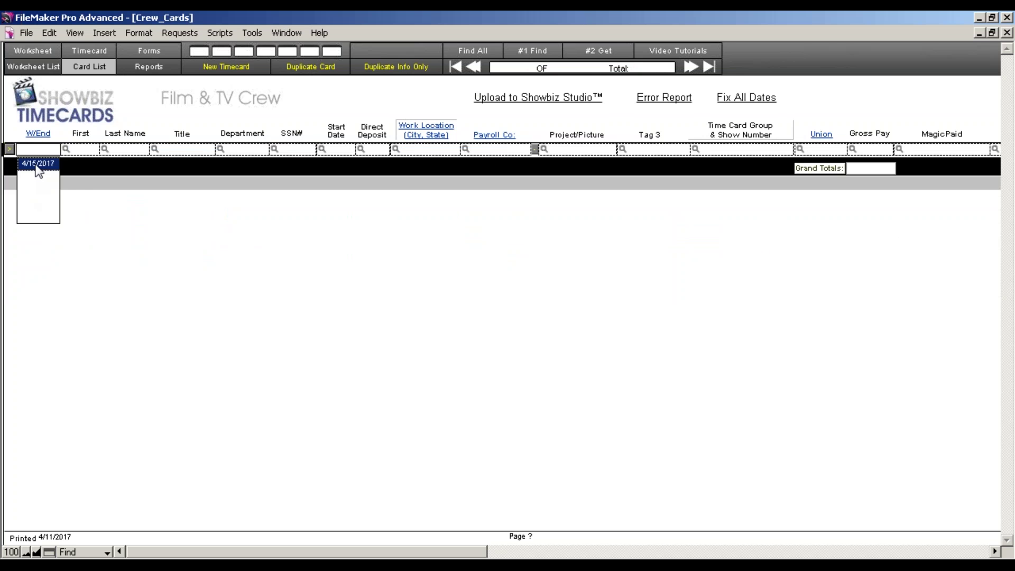
{"action": "left_click", "coordinate": [38, 165]}
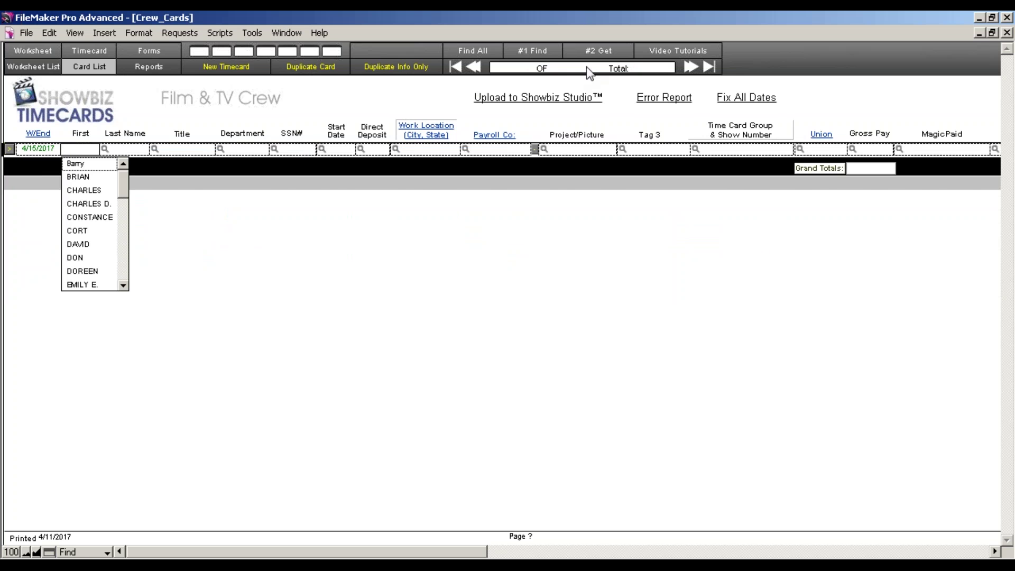
{"action": "key", "text": "Return"}
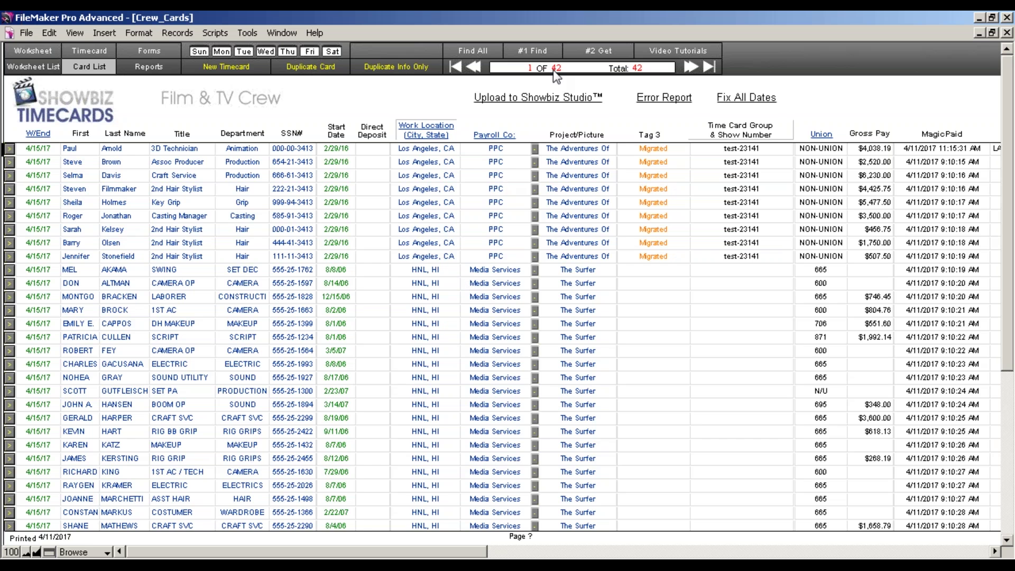
Find The Surfer's 4/15/2017 timecards in the Worksheet List, then start a fresh find
{"action": "left_click", "coordinate": [553, 52]}
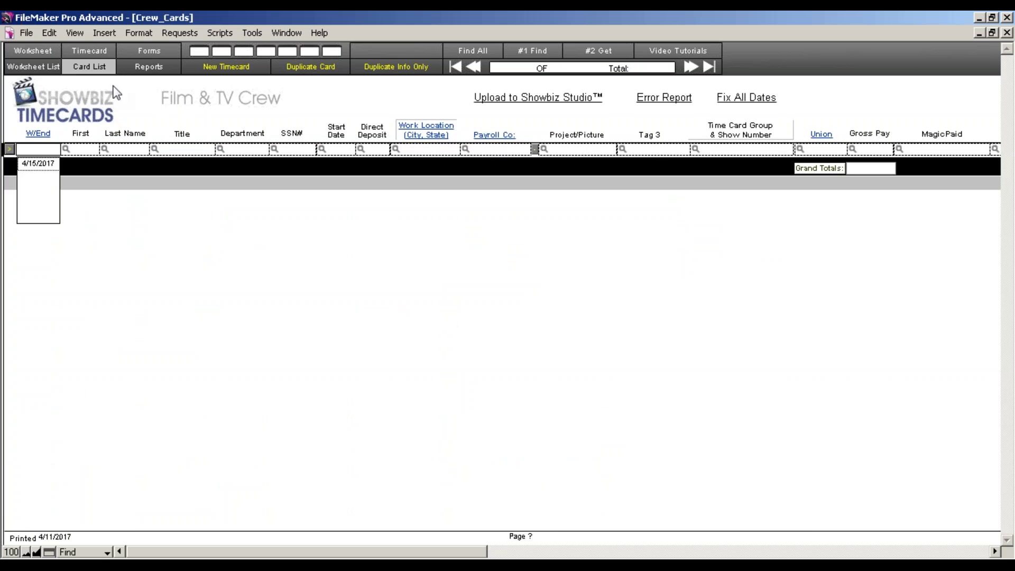
{"action": "left_click", "coordinate": [33, 66]}
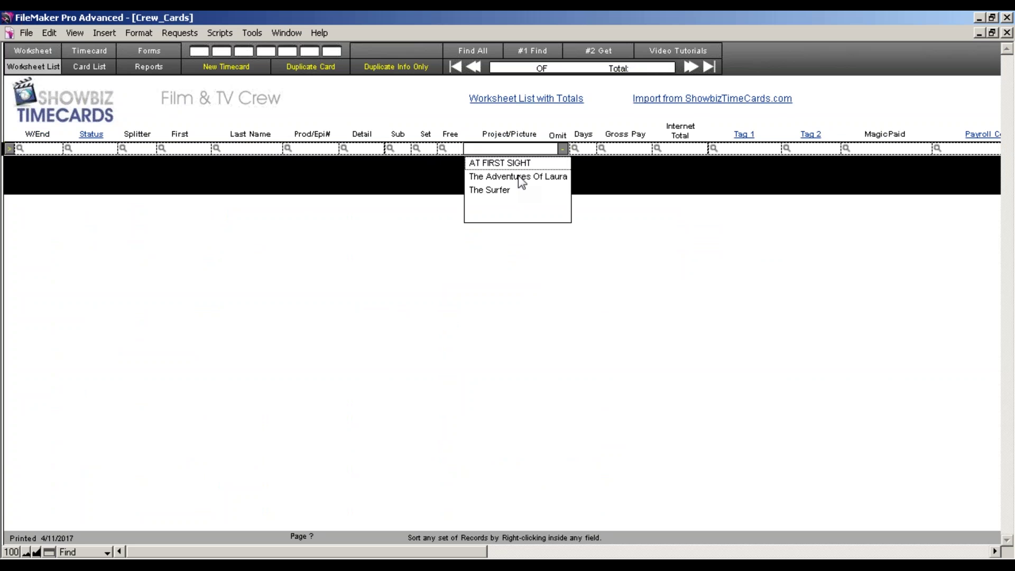
{"action": "left_click", "coordinate": [512, 190]}
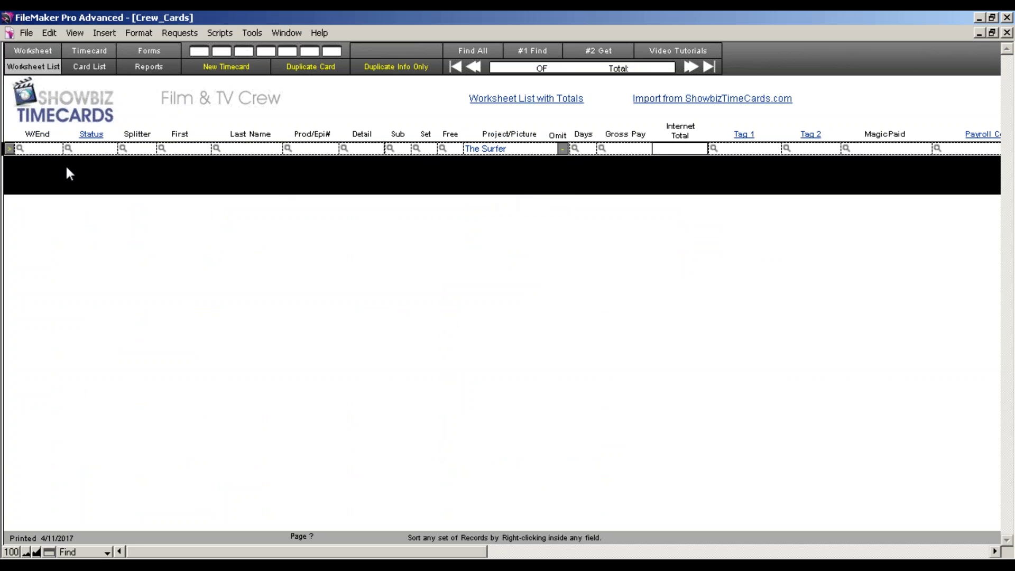
{"action": "left_click", "coordinate": [49, 151]}
{"action": "left_click", "coordinate": [48, 167]}
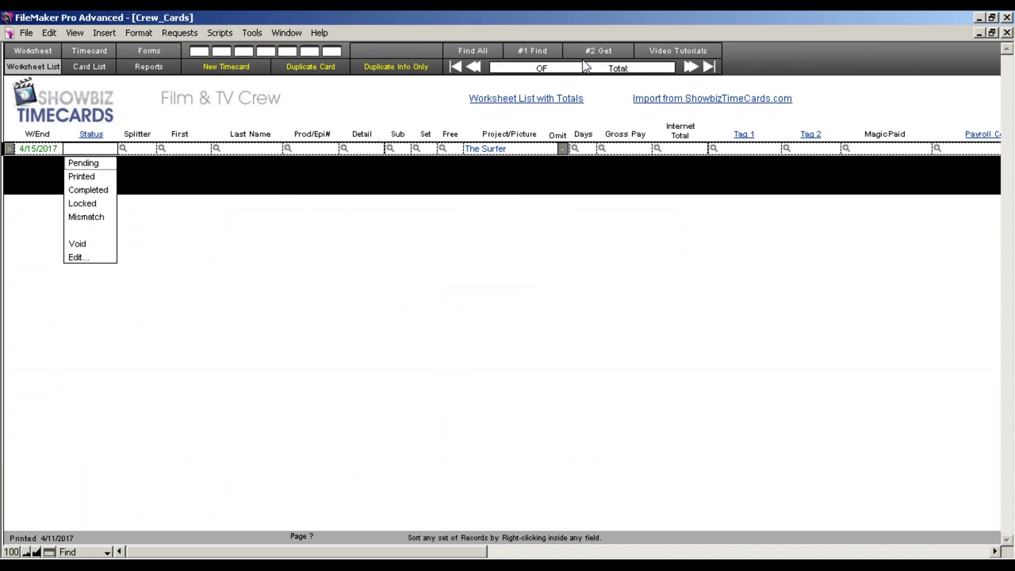
{"action": "key", "text": "Return"}
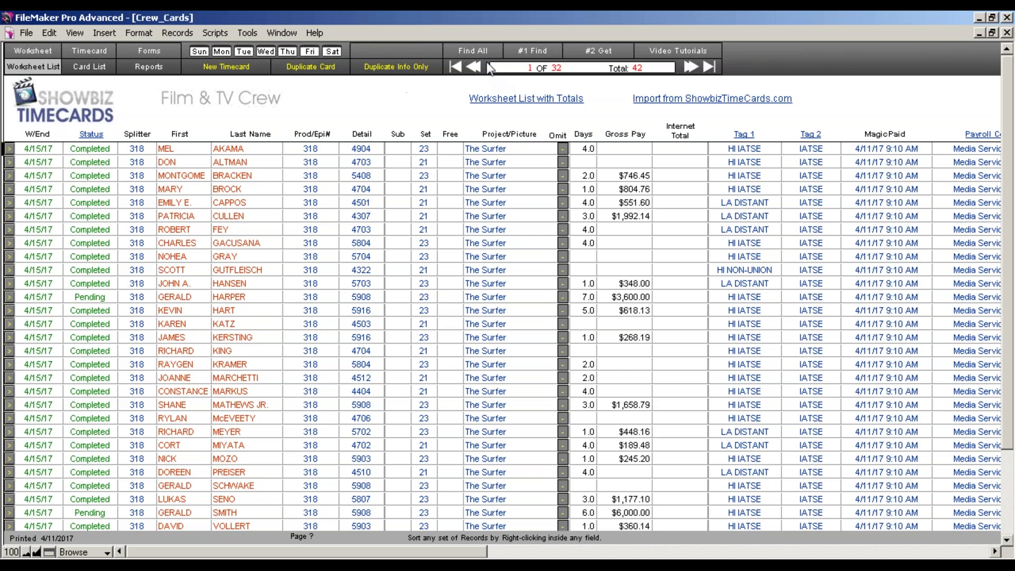
{"action": "left_click", "coordinate": [520, 56]}
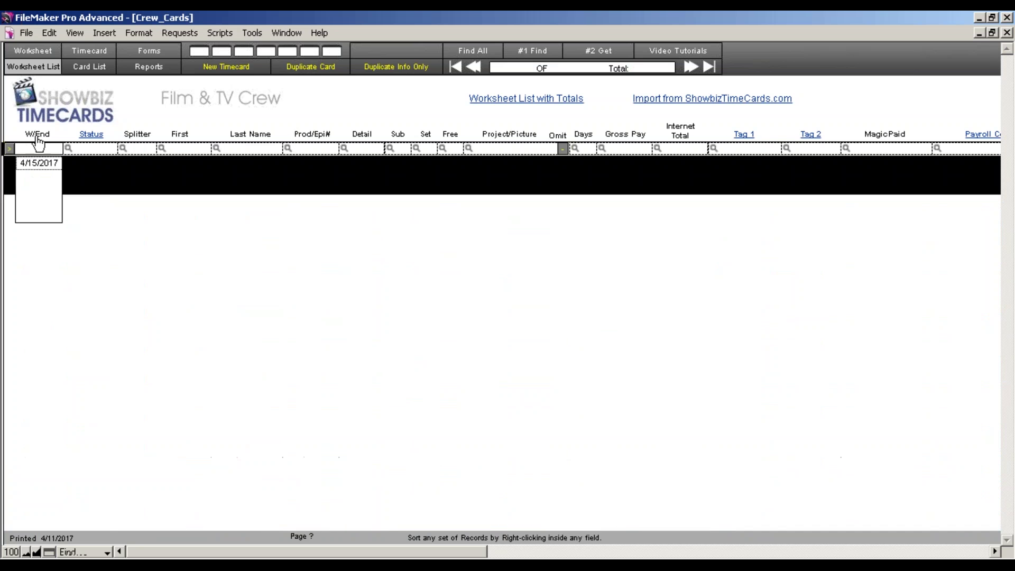
Find The Adventures Of Laura's nine timecards and open the first crew member's worksheet
{"action": "left_click", "coordinate": [471, 150]}
{"action": "left_click", "coordinate": [492, 177]}
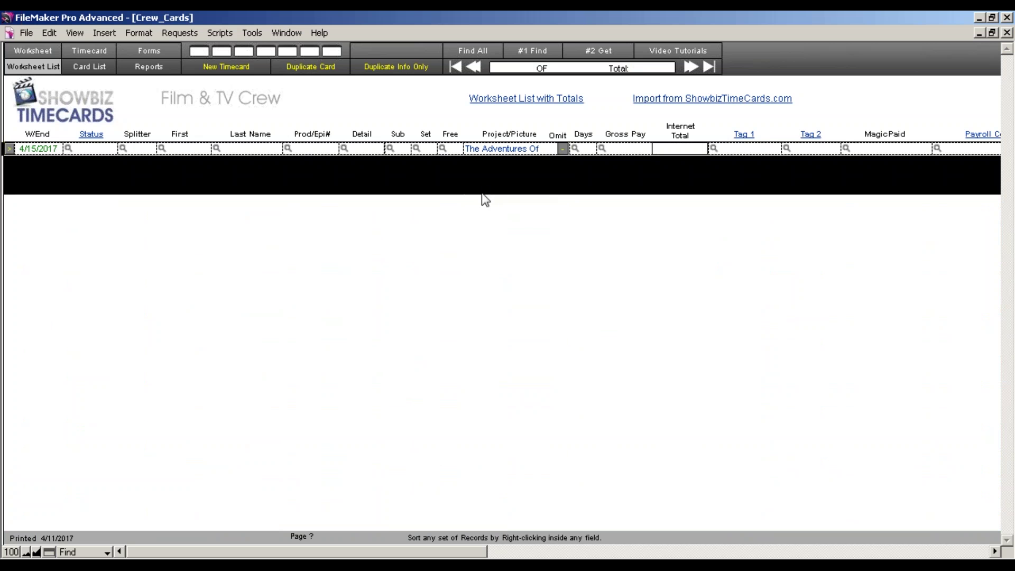
{"action": "left_click", "coordinate": [613, 55]}
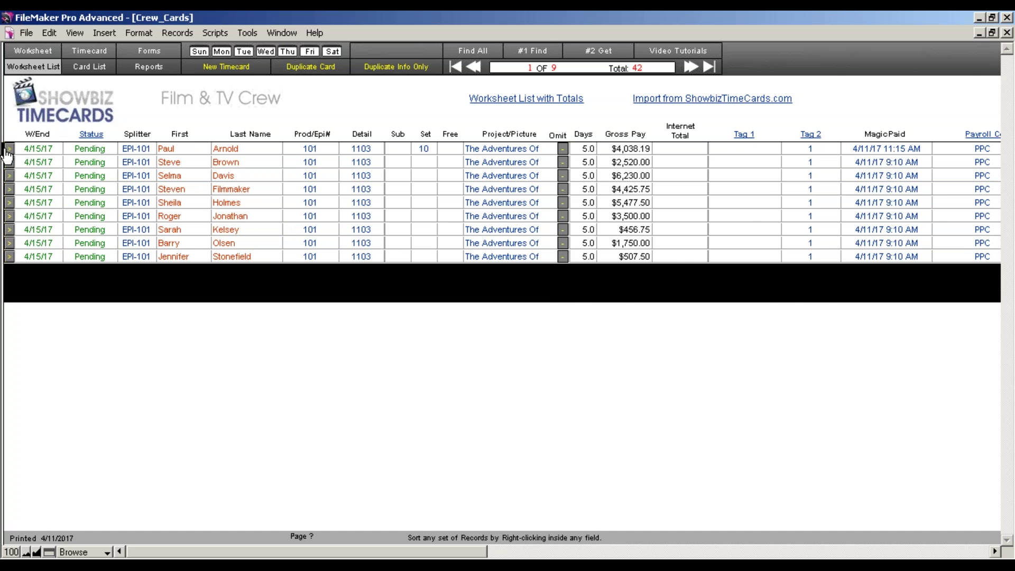
{"action": "left_click", "coordinate": [9, 150]}
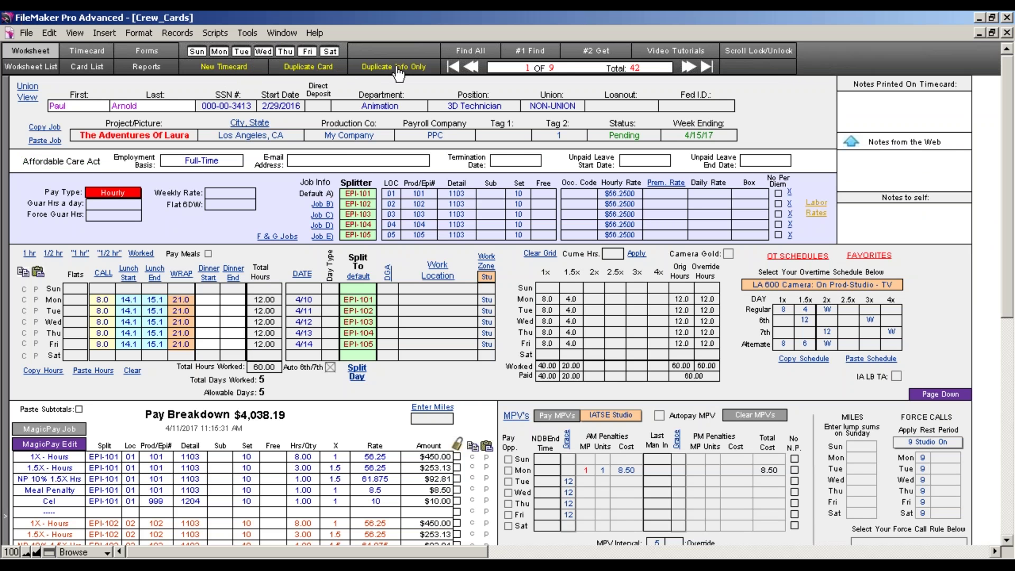
Duplicate the first timecard twice, then omit both copies from the Worksheet List
{"action": "left_click", "coordinate": [319, 71]}
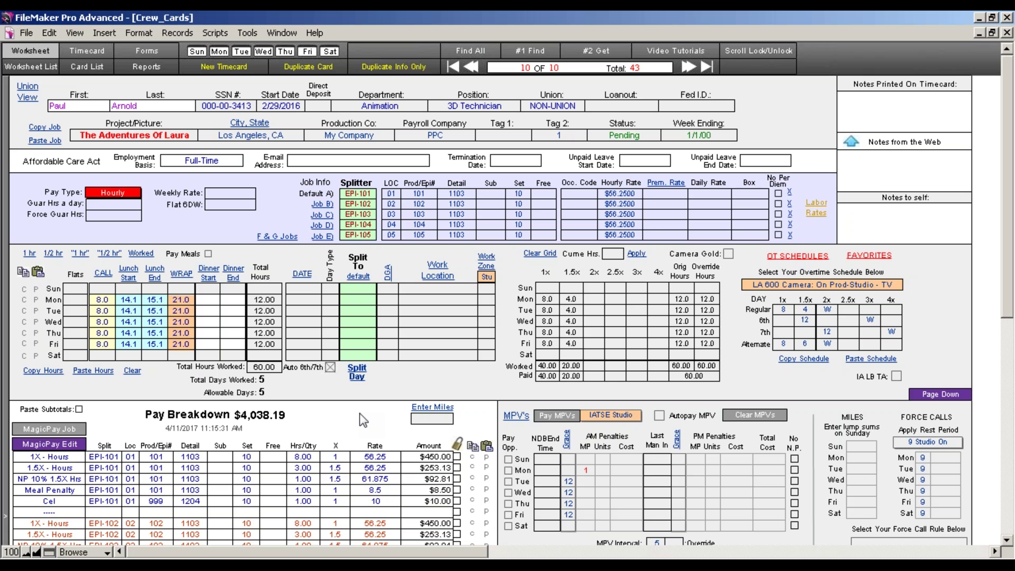
{"action": "left_click", "coordinate": [379, 67]}
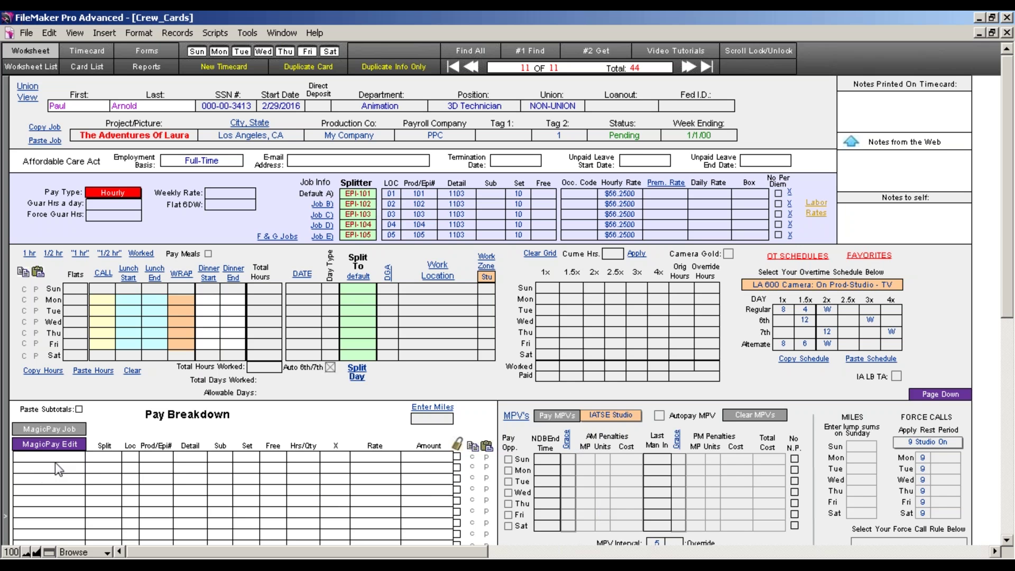
{"action": "left_click", "coordinate": [32, 66]}
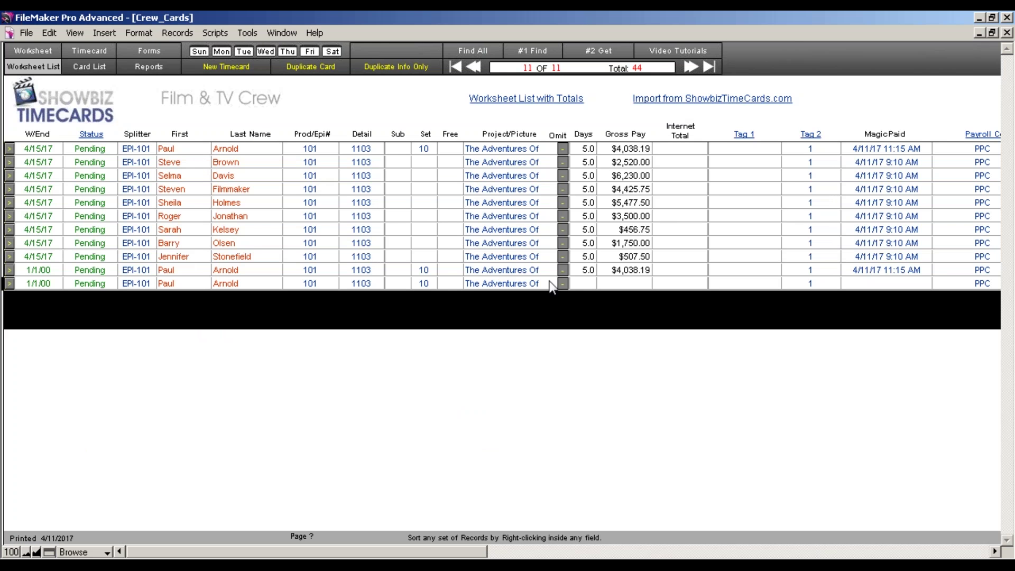
{"action": "left_click", "coordinate": [563, 285]}
{"action": "left_click", "coordinate": [562, 272]}
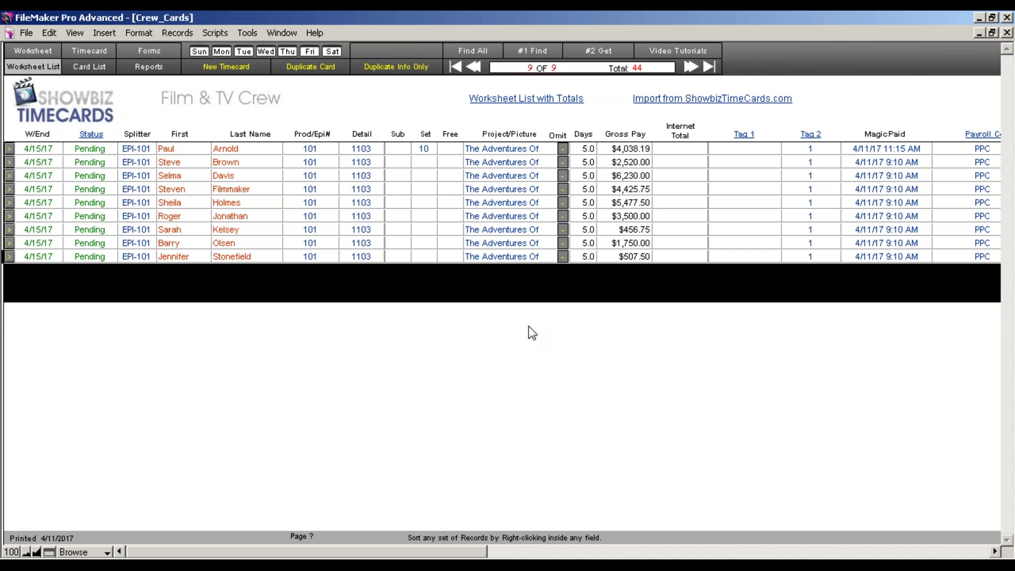
{"action": "left_click", "coordinate": [159, 73]}
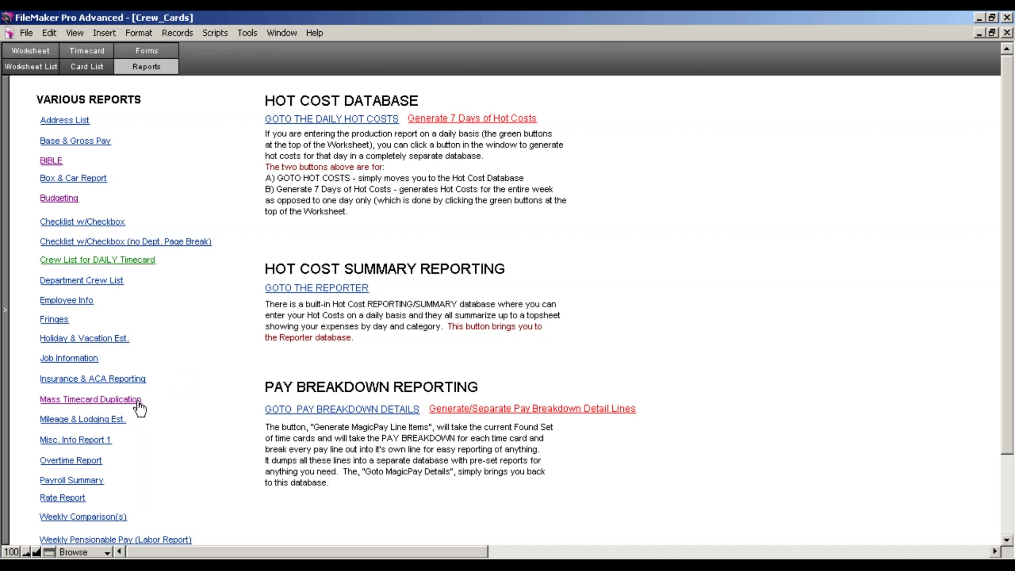
Check all nine timecards in Mass Timecard Duplication and duplicate them as Info Only
{"action": "left_click", "coordinate": [132, 402]}
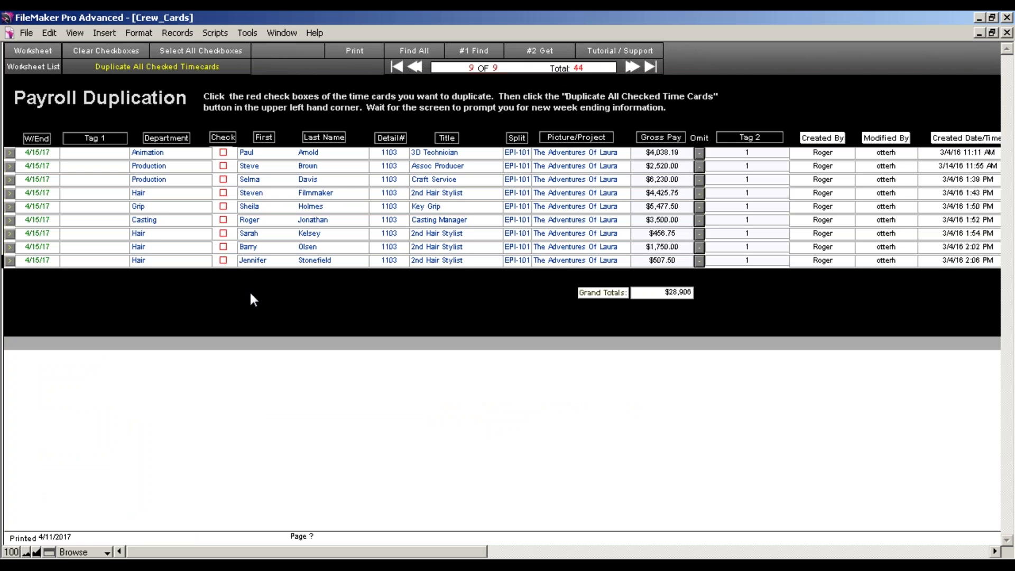
{"action": "left_click", "coordinate": [223, 152]}
{"action": "left_click", "coordinate": [223, 182]}
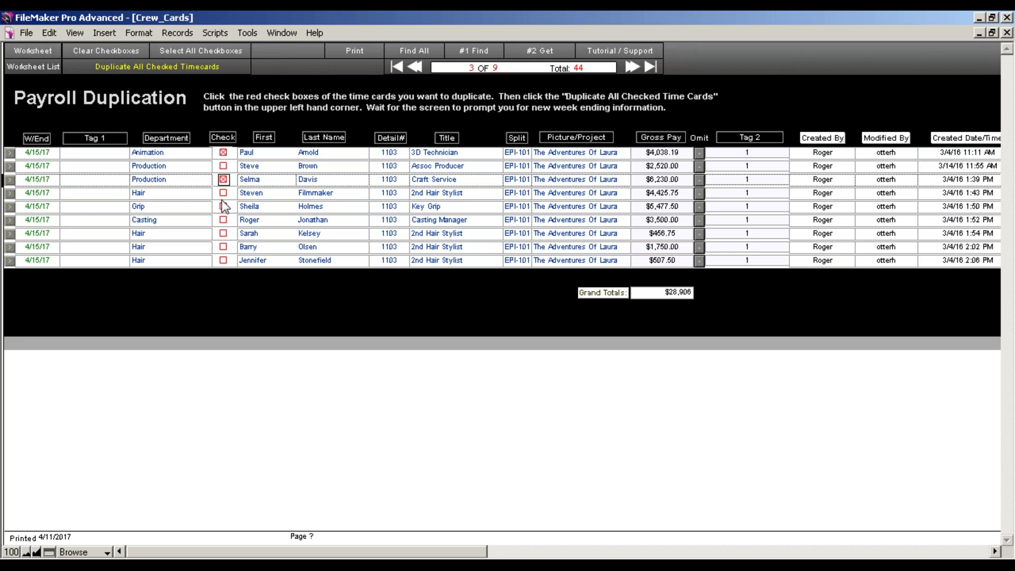
{"action": "left_click", "coordinate": [180, 53]}
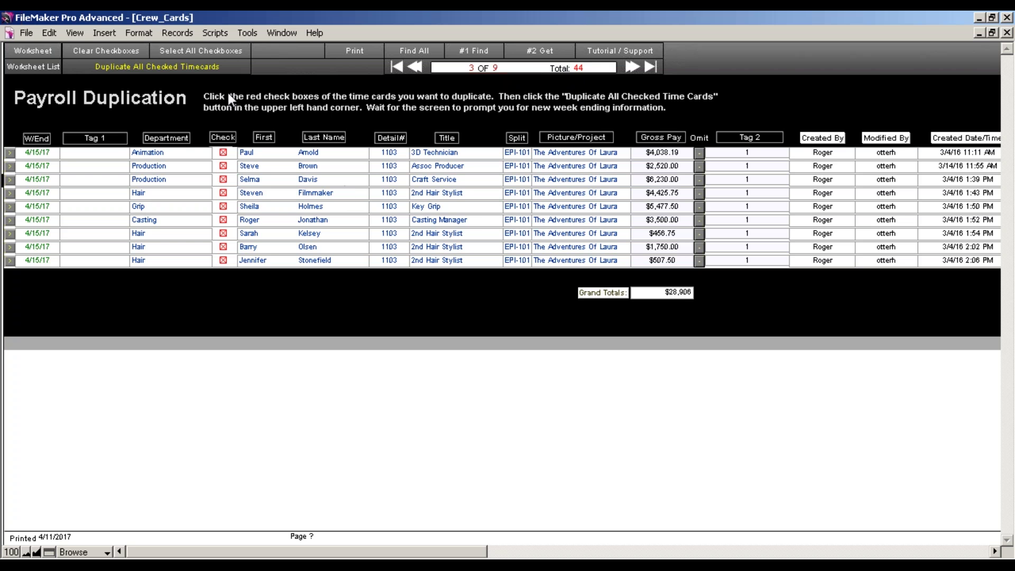
{"action": "left_click", "coordinate": [184, 70]}
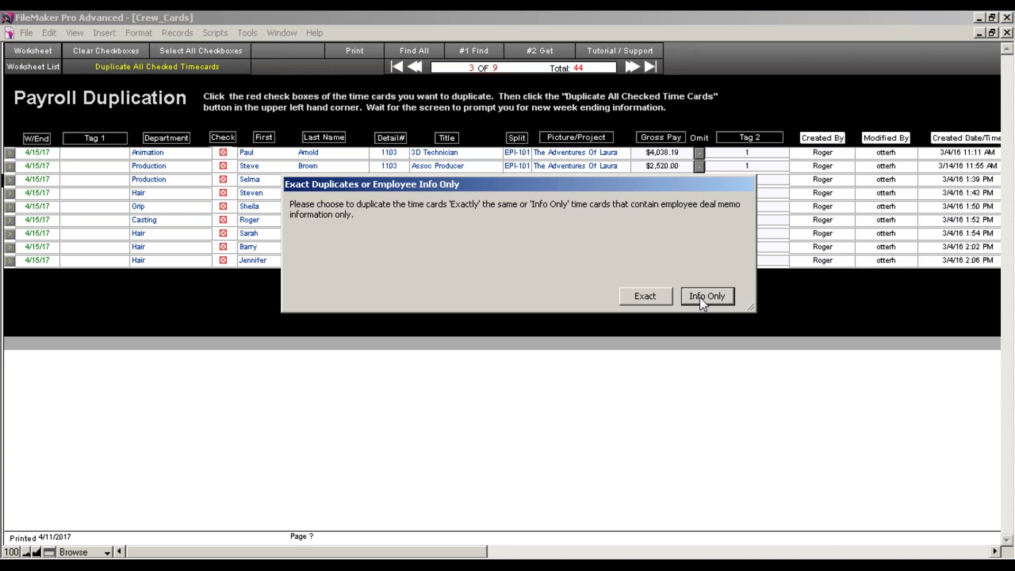
{"action": "left_click", "coordinate": [700, 297]}
{"action": "left_click", "coordinate": [700, 297]}
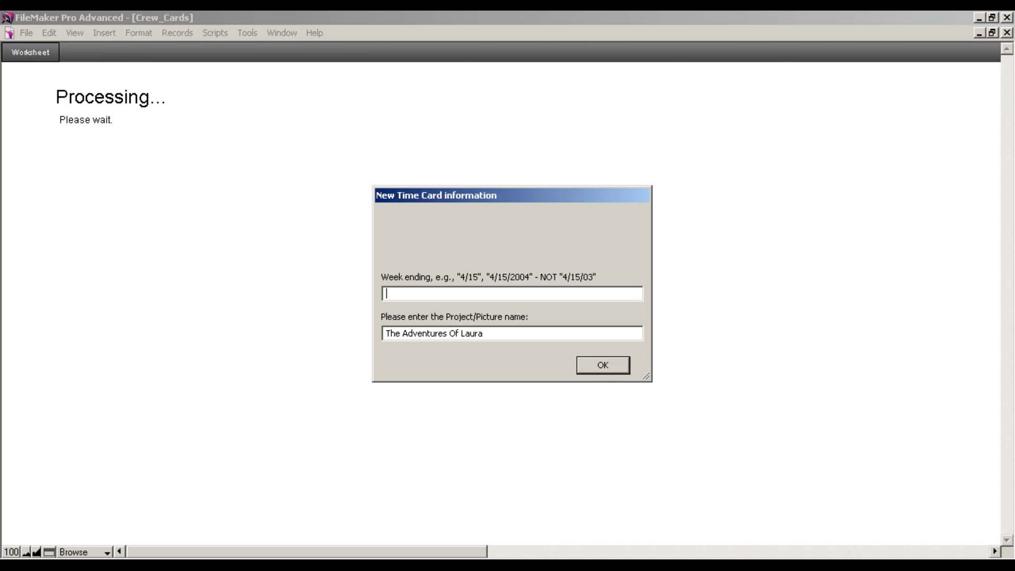
Set the new week ending to 4/22 and append S2 to the project name
{"action": "left_click", "coordinate": [982, 565]}
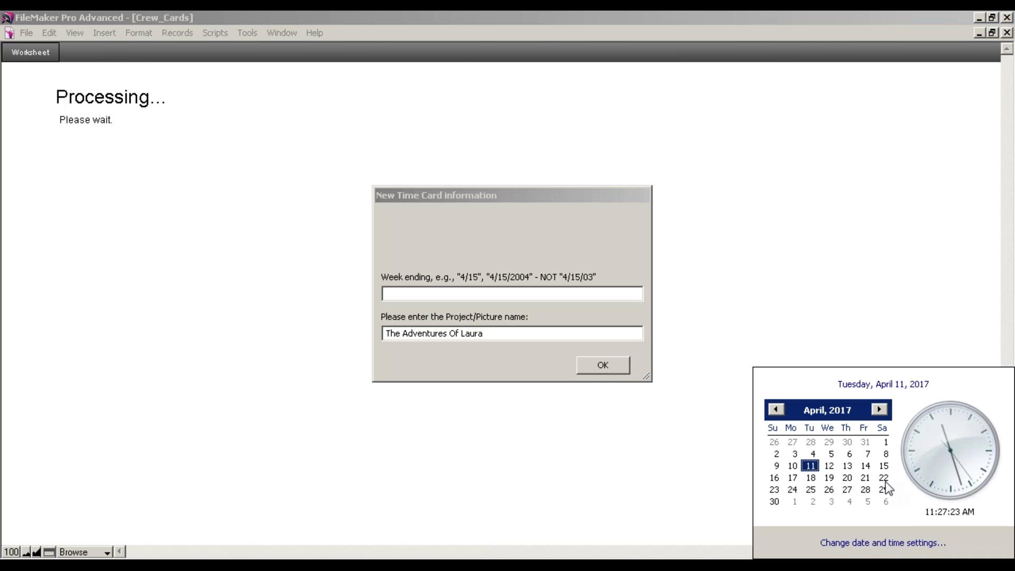
{"action": "left_click", "coordinate": [390, 294]}
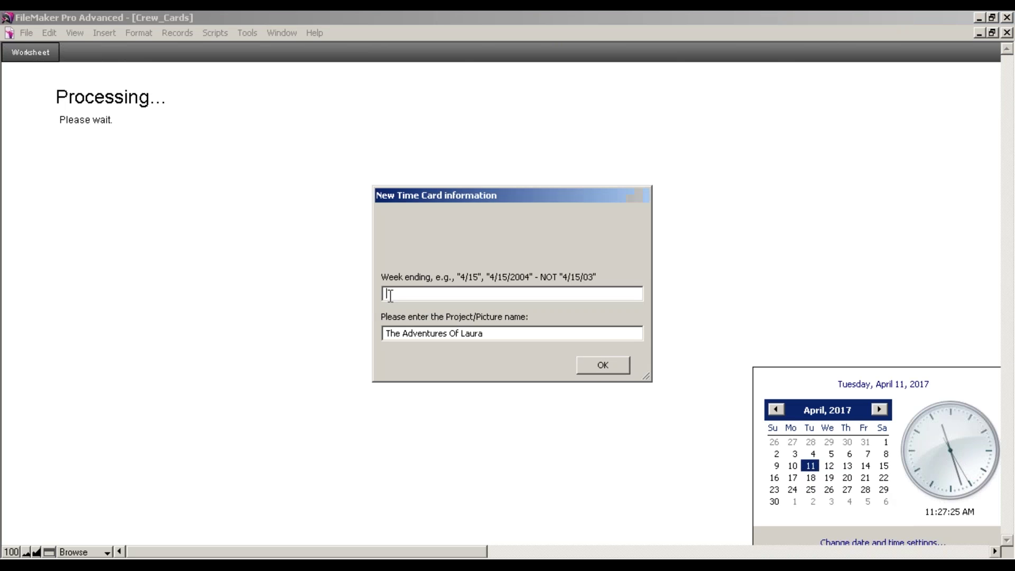
{"action": "type", "text": "4/22/2017"}
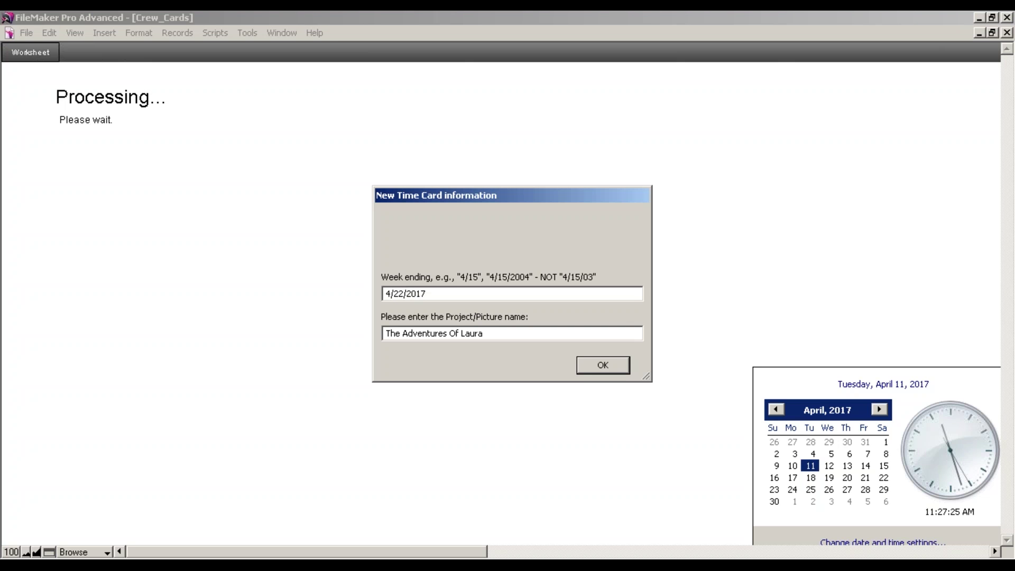
{"action": "key", "text": "BackSpace"}
{"action": "key", "text": "BackSpace"}
{"action": "key", "text": "BackSpace"}
{"action": "key", "text": "BackSpace"}
{"action": "key", "text": "BackSpace"}
{"action": "left_click_drag", "start_coordinate": [484, 334], "coordinate": [384, 334]}
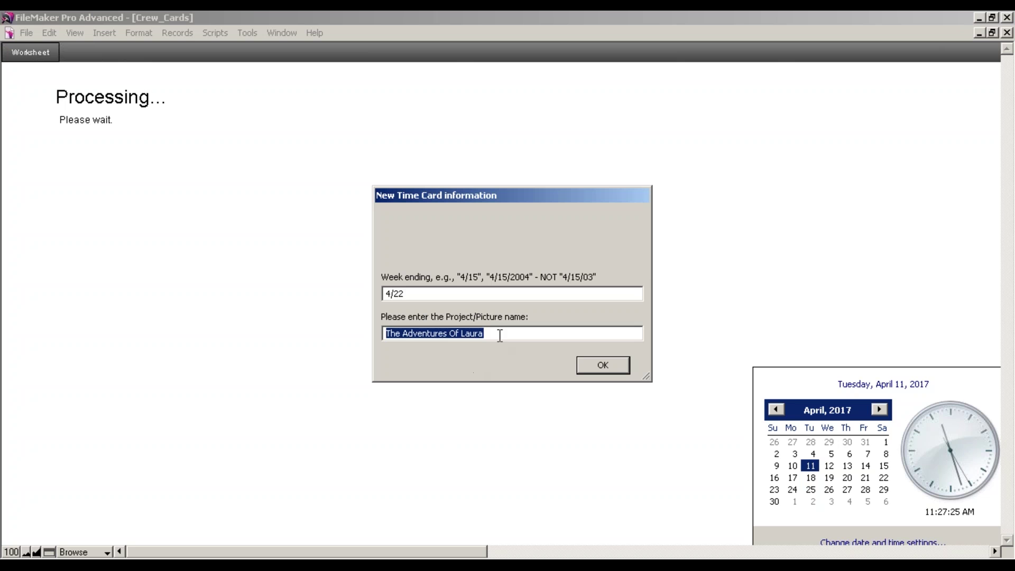
{"action": "left_click", "coordinate": [500, 335]}
{"action": "type", "text": "S2"}
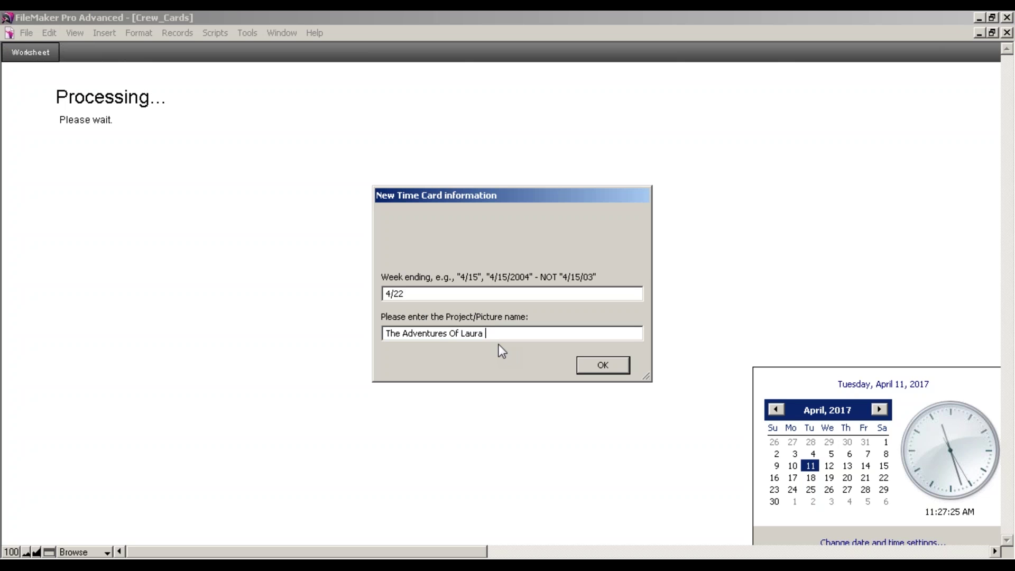
{"action": "left_click", "coordinate": [603, 365]}
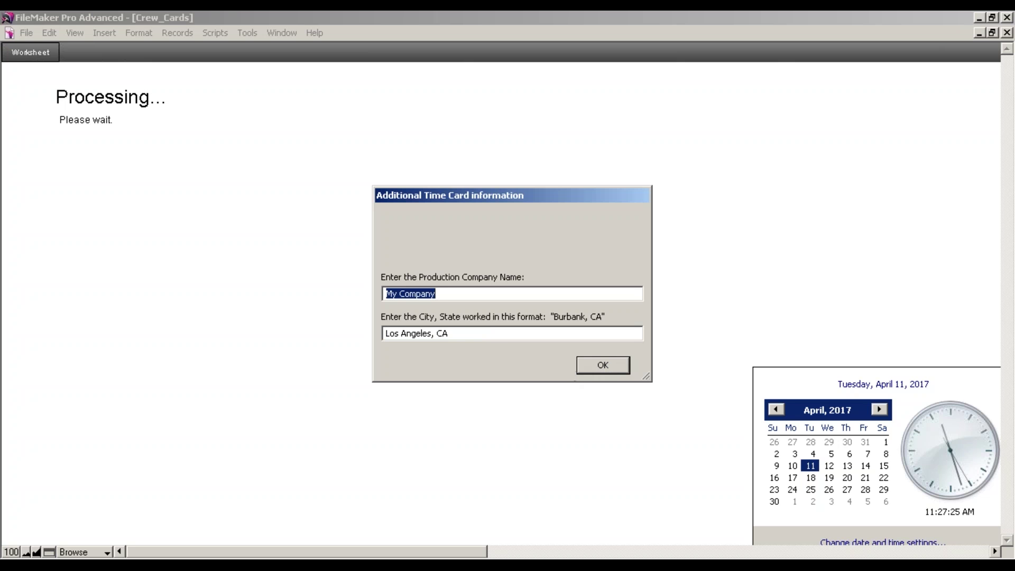
Accept the production company and city, set Prod/Epi# to 110 and splitter EPI-110
{"action": "left_click", "coordinate": [456, 328]}
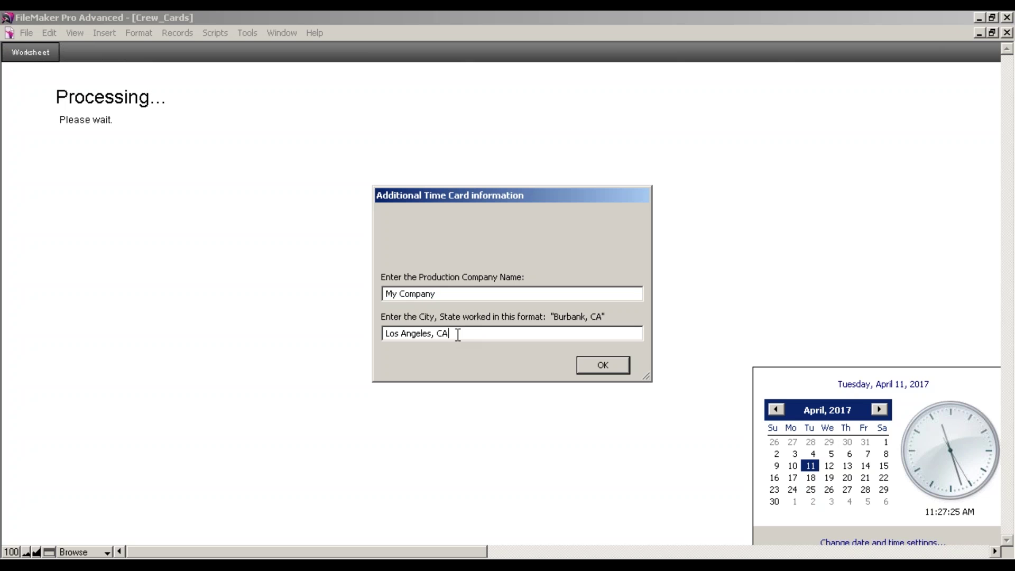
{"action": "left_click", "coordinate": [591, 366]}
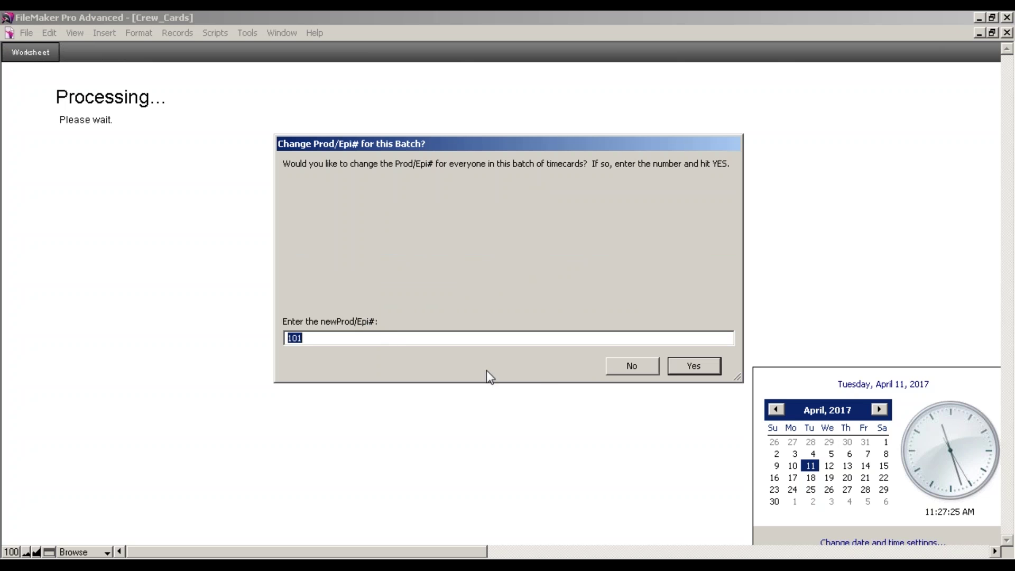
{"action": "key", "text": "BackSpace"}
{"action": "type", "text": "110"}
{"action": "left_click", "coordinate": [708, 371]}
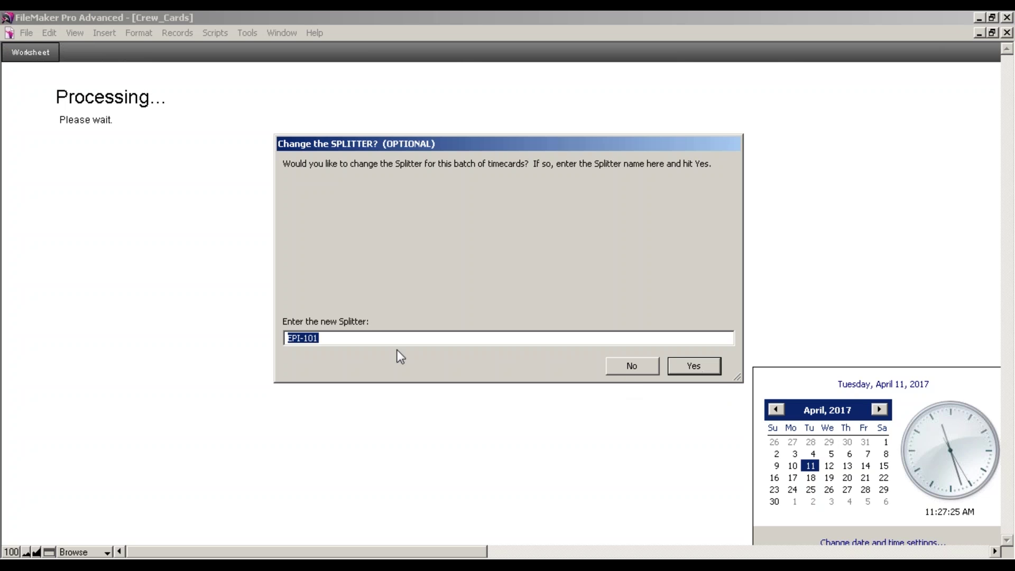
{"action": "left_click", "coordinate": [337, 337]}
{"action": "key", "text": "BackSpace"}
{"action": "key", "text": "BackSpace"}
{"action": "key", "text": "BackSpace"}
{"action": "type", "text": "110"}
{"action": "key", "text": "Return"}
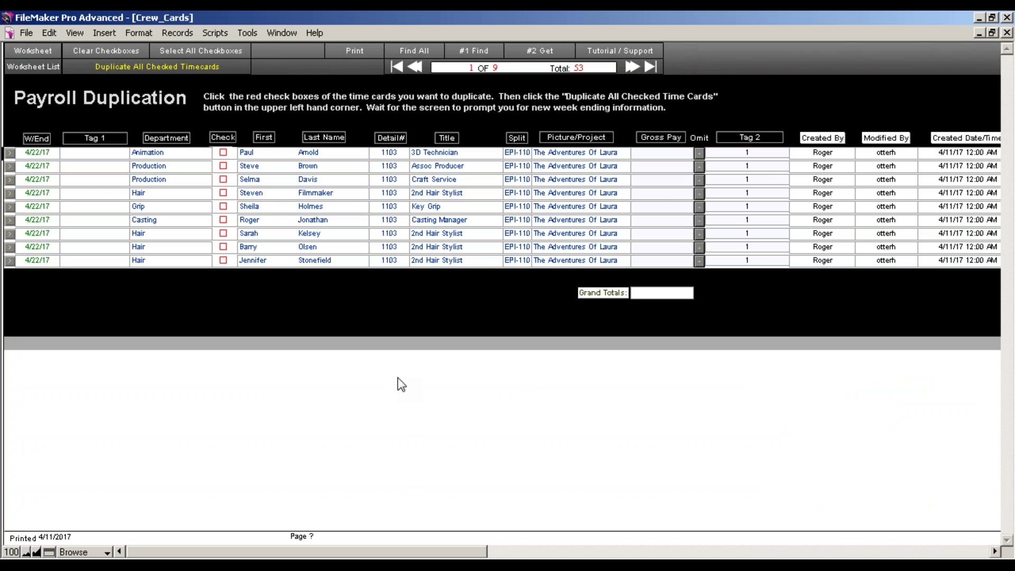
Open the first new timecard and enter Monday's times: call 8, lunch 13–14, wrap 21
{"action": "left_click", "coordinate": [9, 152]}
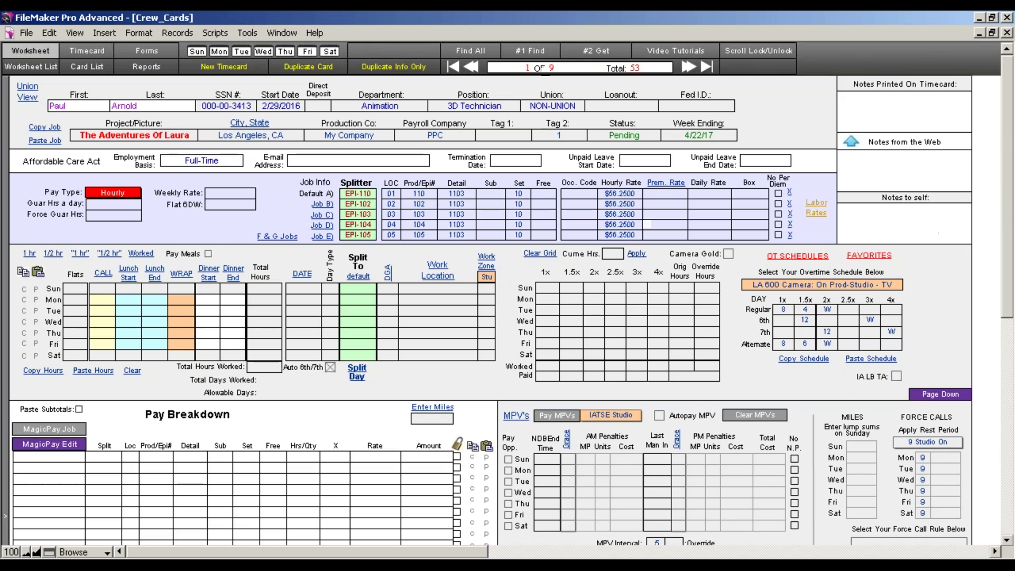
{"action": "left_click", "coordinate": [102, 304]}
{"action": "type", "text": "8"}
{"action": "key", "text": "Tab"}
{"action": "type", "text": "13"}
{"action": "key", "text": "Tab"}
{"action": "type", "text": "14"}
{"action": "key", "text": "Tab"}
{"action": "type", "text": "1"}
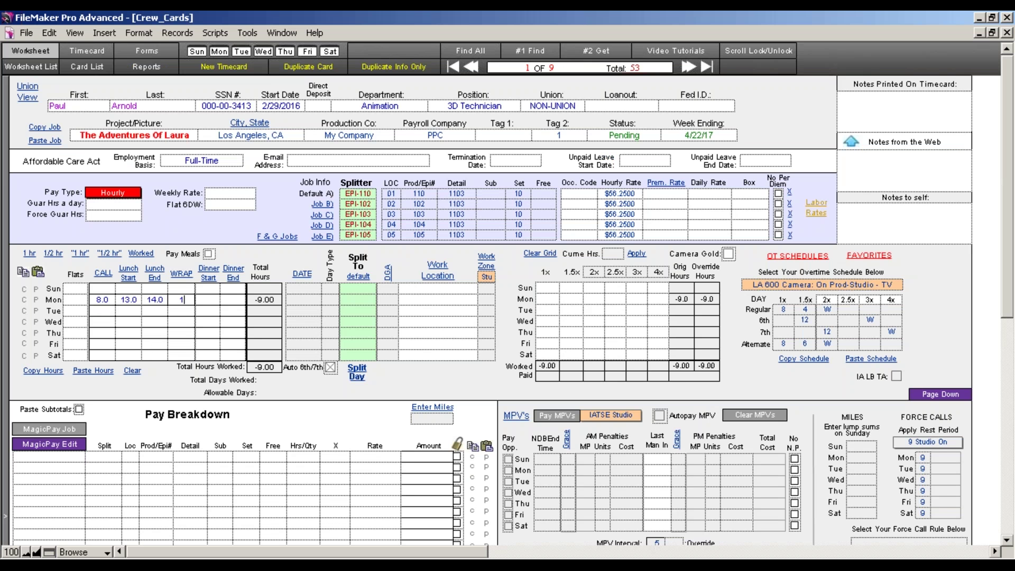
{"action": "type", "text": "21"}
{"action": "left_click", "coordinate": [222, 343]}
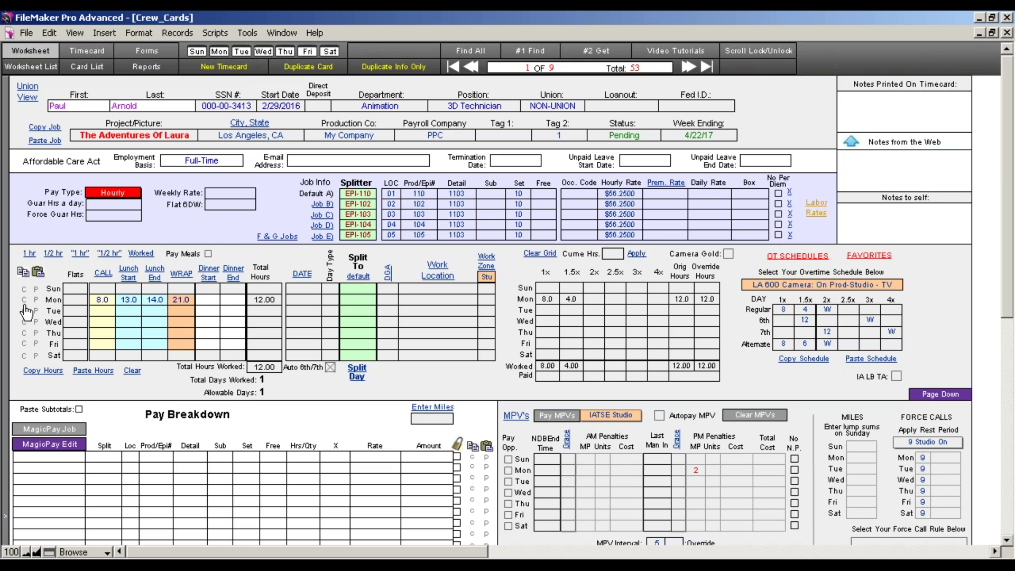
Paste Monday's times into Tuesday through Friday for 60.00 hours, then copy the week's hours
{"action": "left_click", "coordinate": [35, 321]}
{"action": "left_click", "coordinate": [35, 333]}
{"action": "left_click", "coordinate": [35, 343]}
{"action": "left_click", "coordinate": [36, 311]}
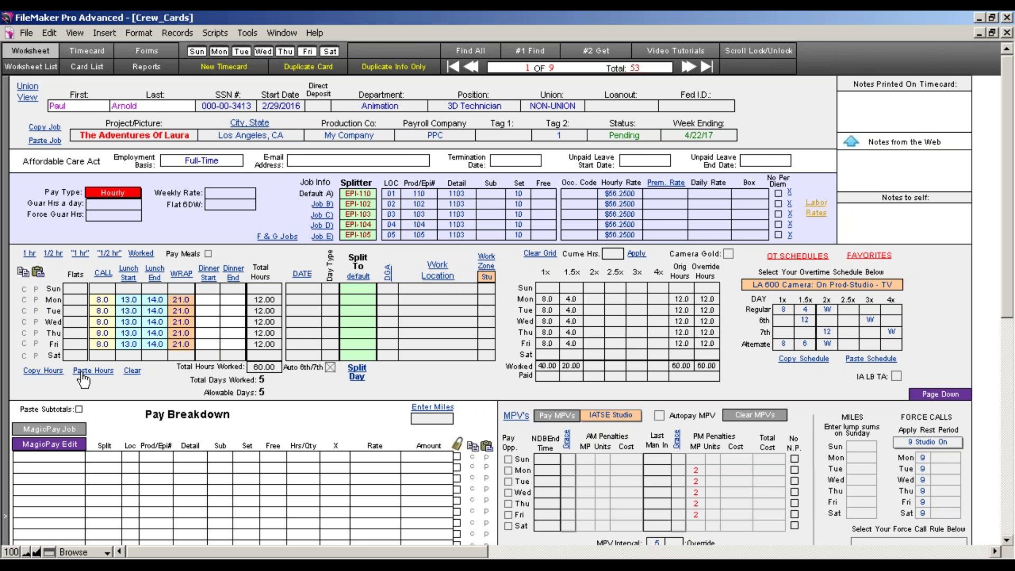
{"action": "left_click", "coordinate": [53, 375]}
{"action": "left_click_drag", "start_coordinate": [1008, 295], "coordinate": [1000, 400]}
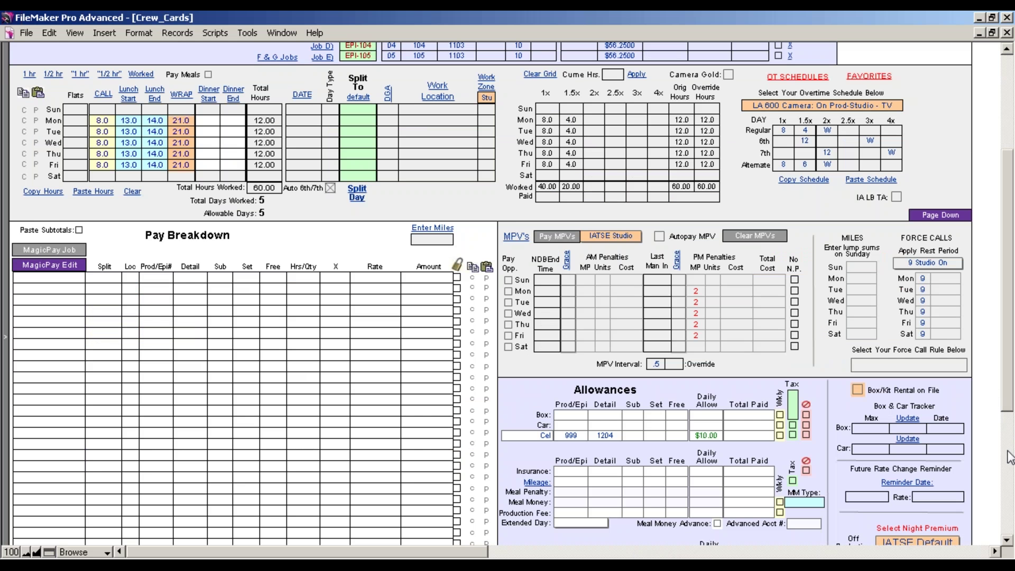
Clear the Select Night Premium field so it is blank
{"action": "scroll", "coordinate": [1007, 420], "scroll_direction": "down", "scroll_amount": 3}
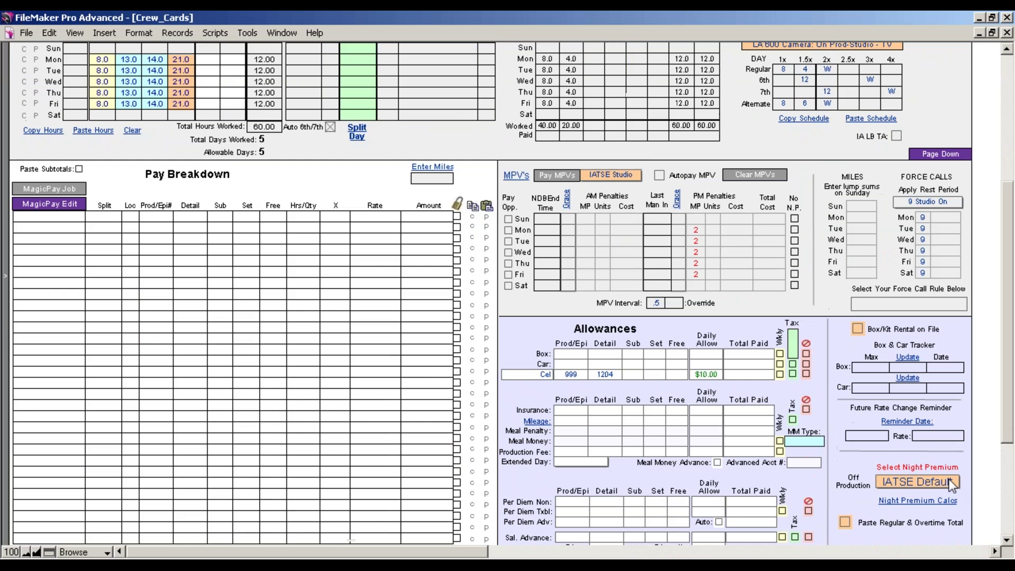
{"action": "left_click", "coordinate": [918, 488]}
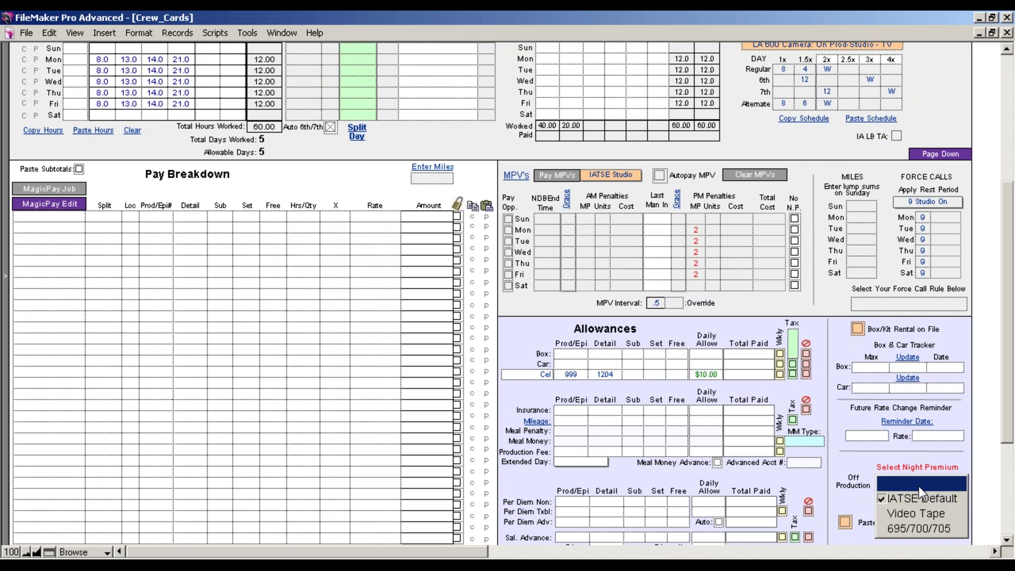
{"action": "left_click", "coordinate": [918, 486]}
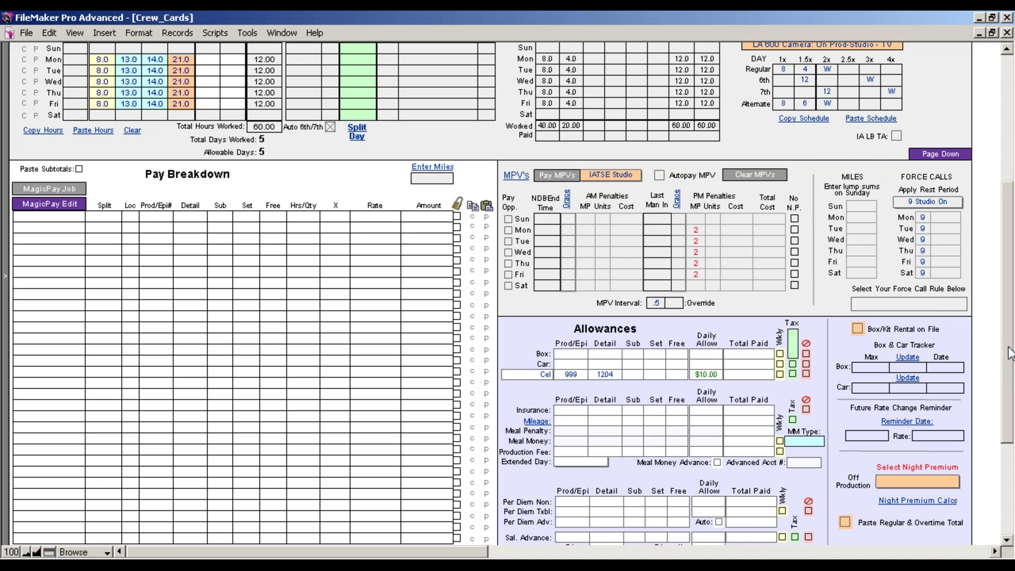
Pay the Monday–Friday meal penalties ($97.50) and calculate the $4,085.00 pay breakdown
{"action": "scroll", "coordinate": [1007, 354], "scroll_direction": "up", "scroll_amount": 2}
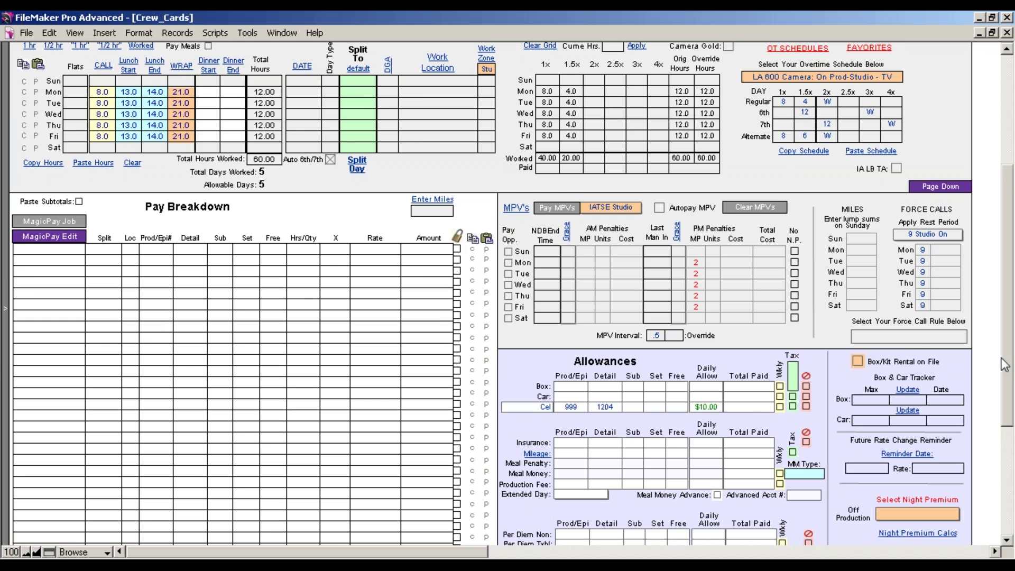
{"action": "left_click_drag", "start_coordinate": [1008, 365], "coordinate": [1008, 330]}
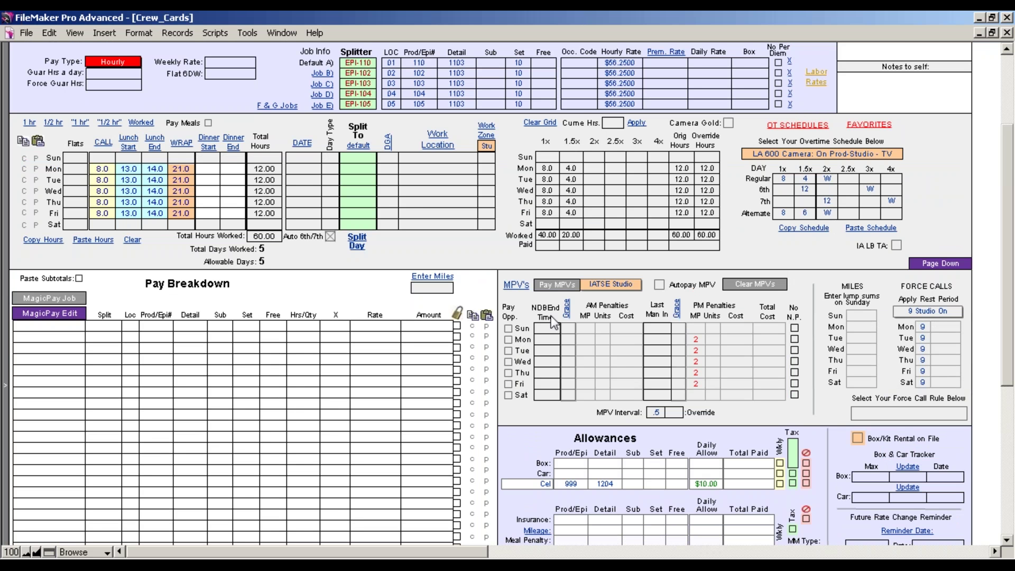
{"action": "left_click", "coordinate": [559, 289]}
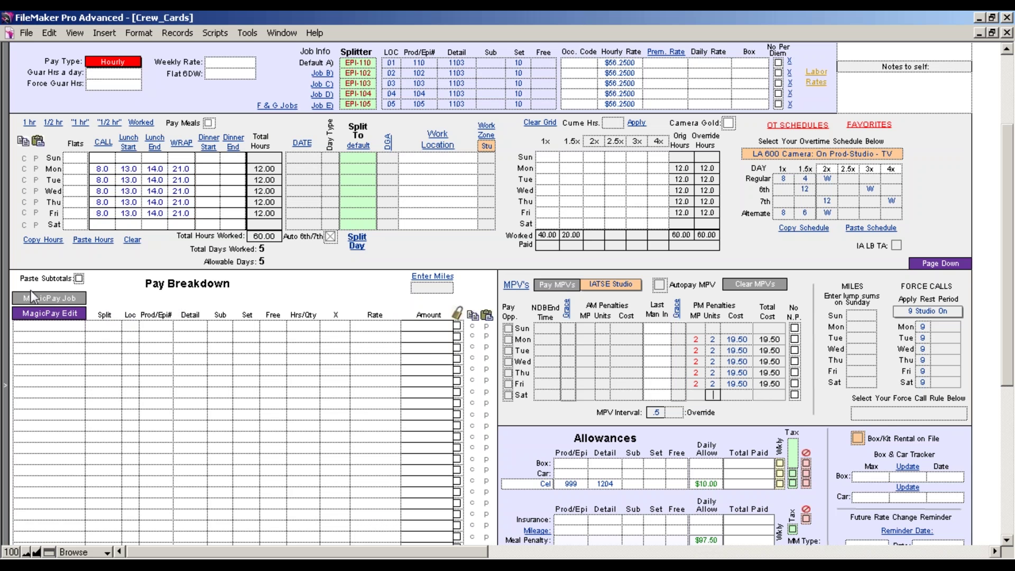
{"action": "left_click", "coordinate": [40, 297]}
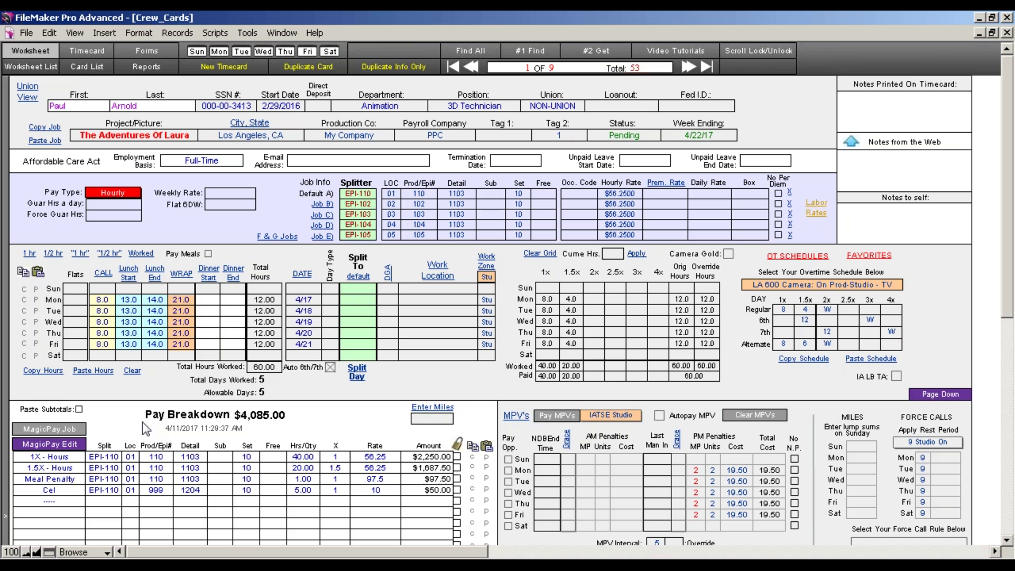
Sort the card list by Department and open the blank Assoc Producer 4/22/17 timecard
{"action": "left_click", "coordinate": [687, 67]}
{"action": "left_click", "coordinate": [687, 67]}
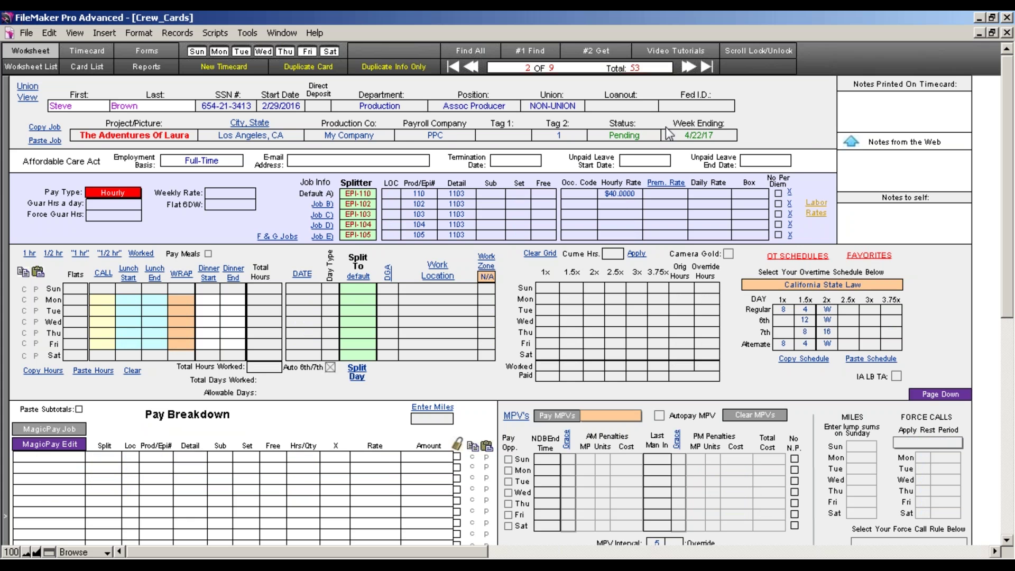
{"action": "left_click", "coordinate": [86, 67]}
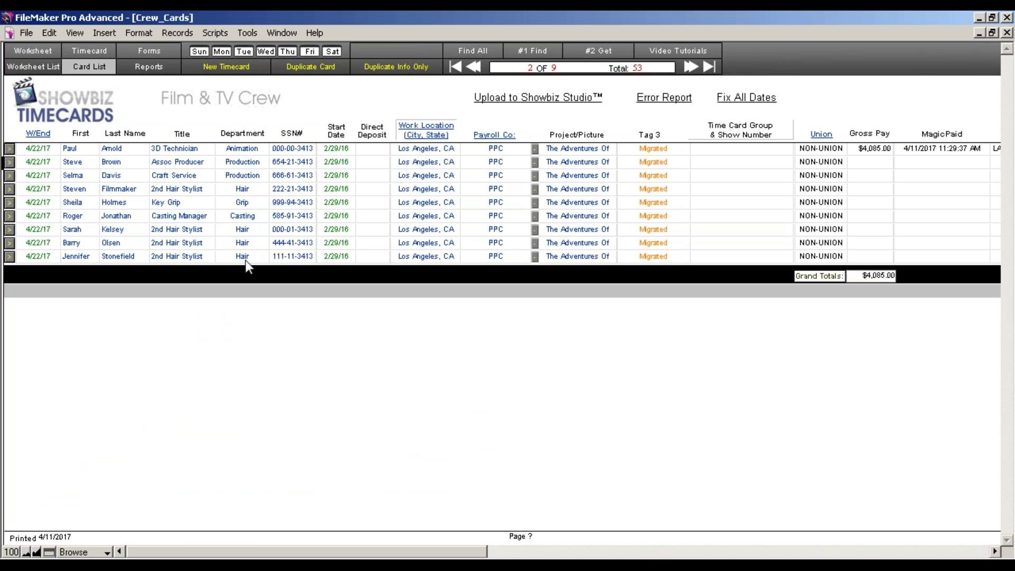
{"action": "left_click", "coordinate": [244, 140]}
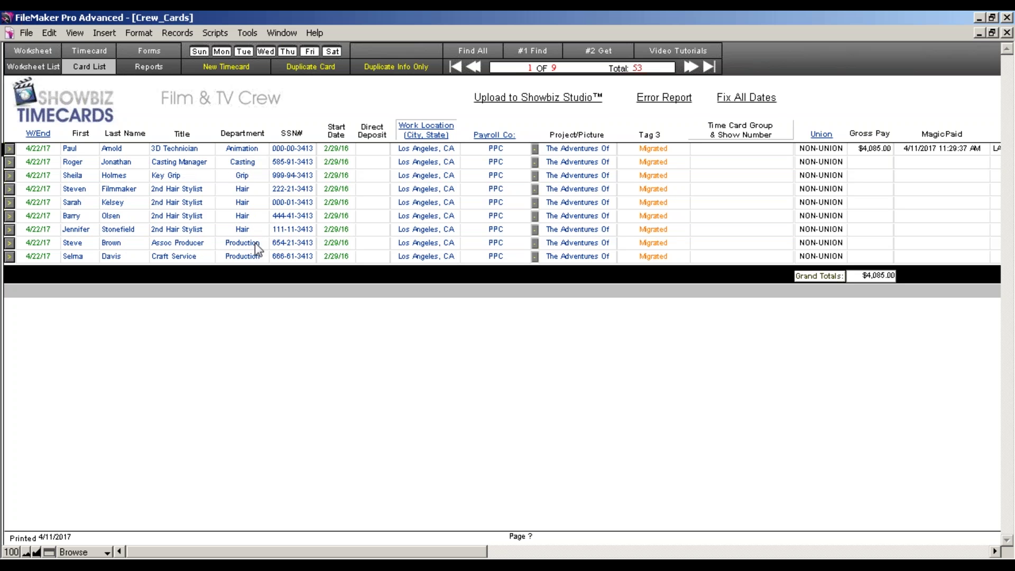
{"action": "left_click", "coordinate": [10, 243]}
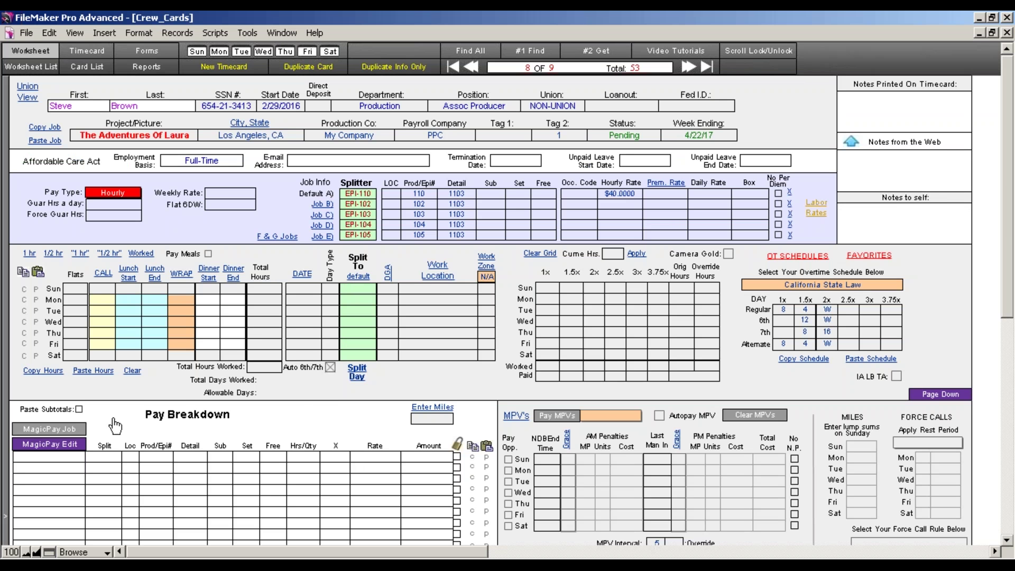
Paste the 60.00 Mon–Fri hours and pay IATSE Studio meal penalties totalling $97.50
{"action": "left_click", "coordinate": [108, 371]}
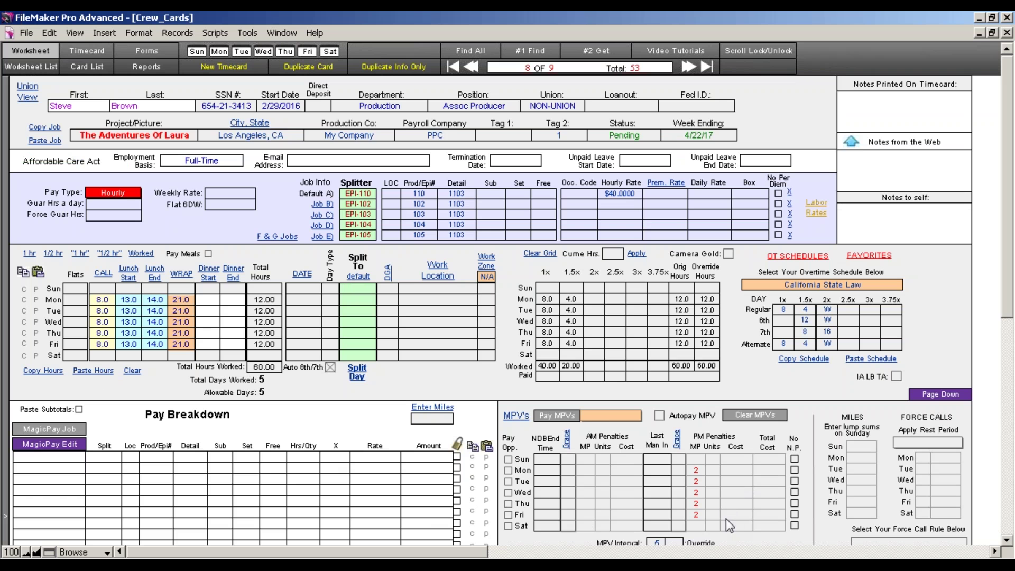
{"action": "left_click", "coordinate": [600, 414]}
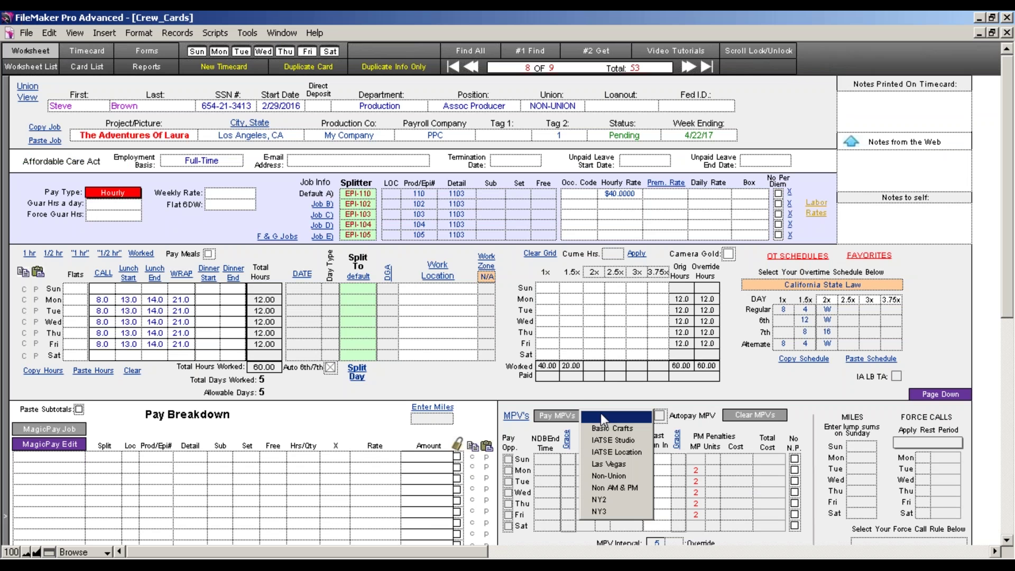
{"action": "left_click", "coordinate": [625, 443]}
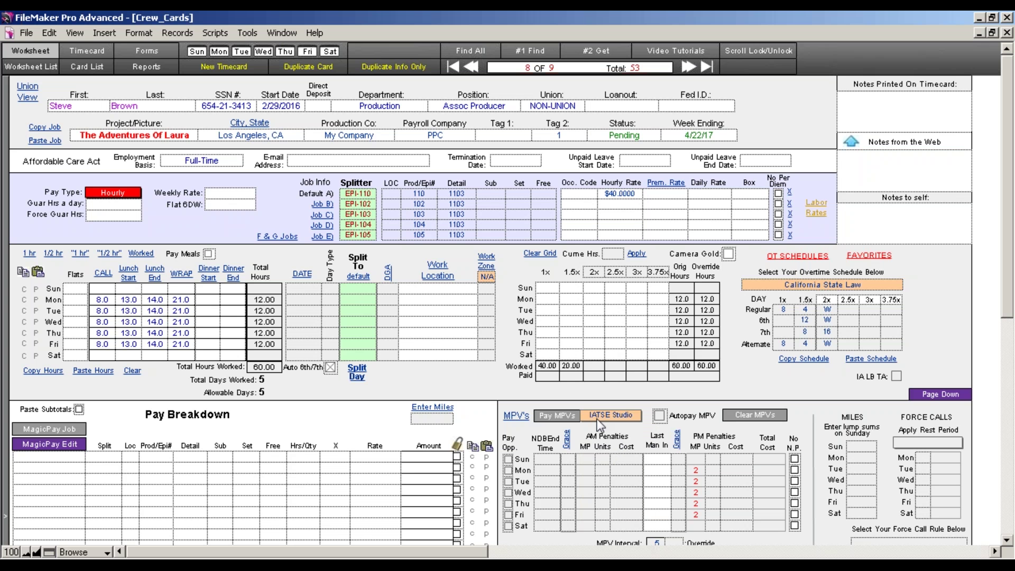
{"action": "left_click", "coordinate": [565, 420]}
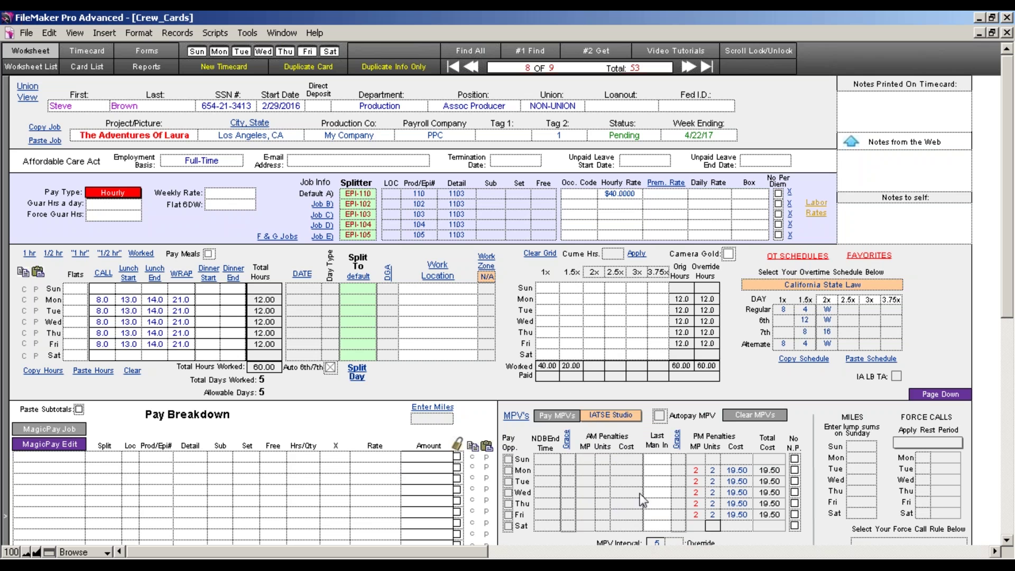
Calculate the $2,897.50 pay breakdown and check the allowances and grand total
{"action": "left_click", "coordinate": [61, 428]}
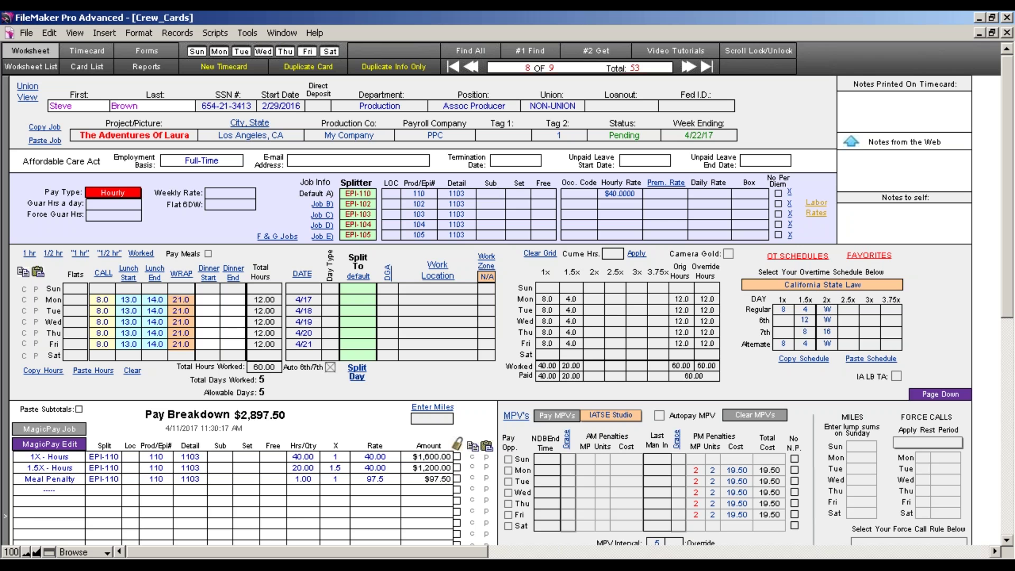
{"action": "left_click", "coordinate": [1007, 290]}
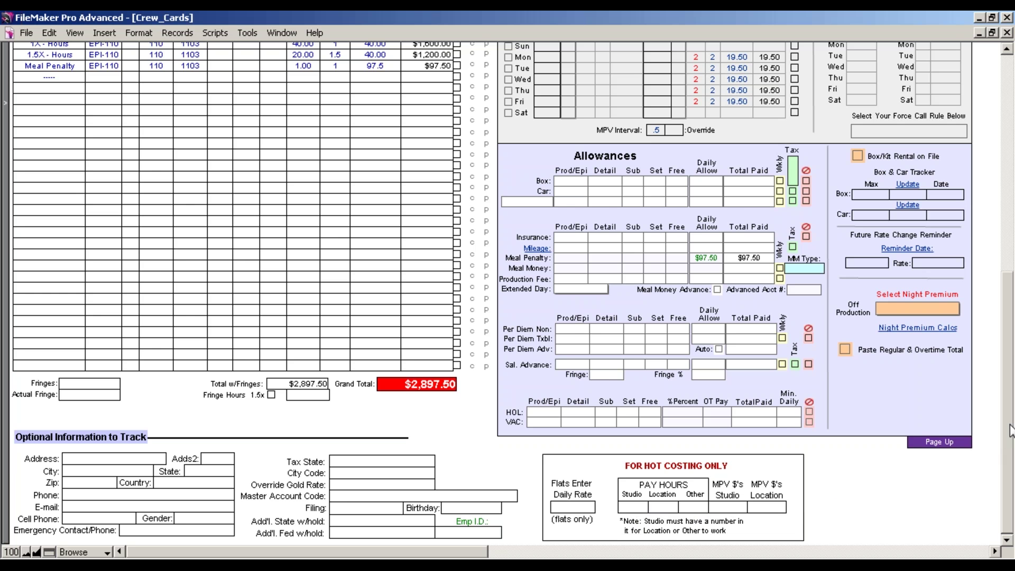
{"action": "scroll", "coordinate": [978, 195], "scroll_direction": "up", "scroll_amount": 10}
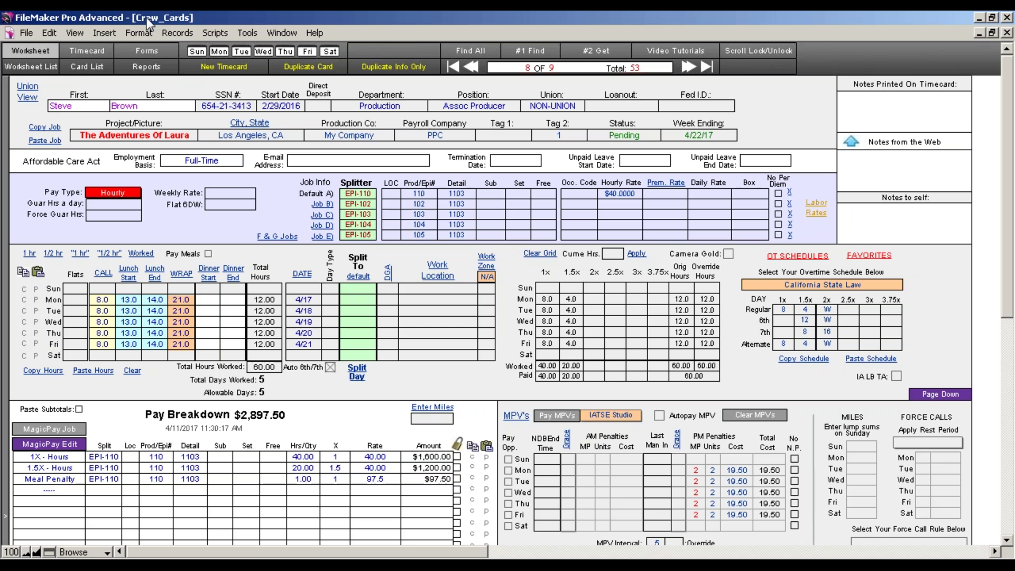
Run the Backup My Time Cards/Hot costs script from the Scripts menu
{"action": "left_click", "coordinate": [213, 33]}
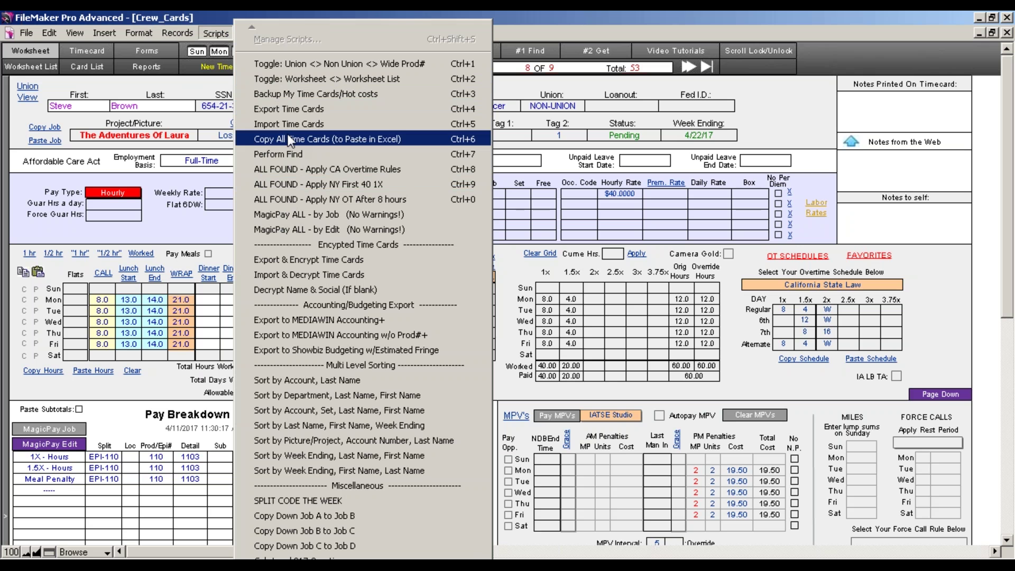
{"action": "left_click", "coordinate": [296, 94]}
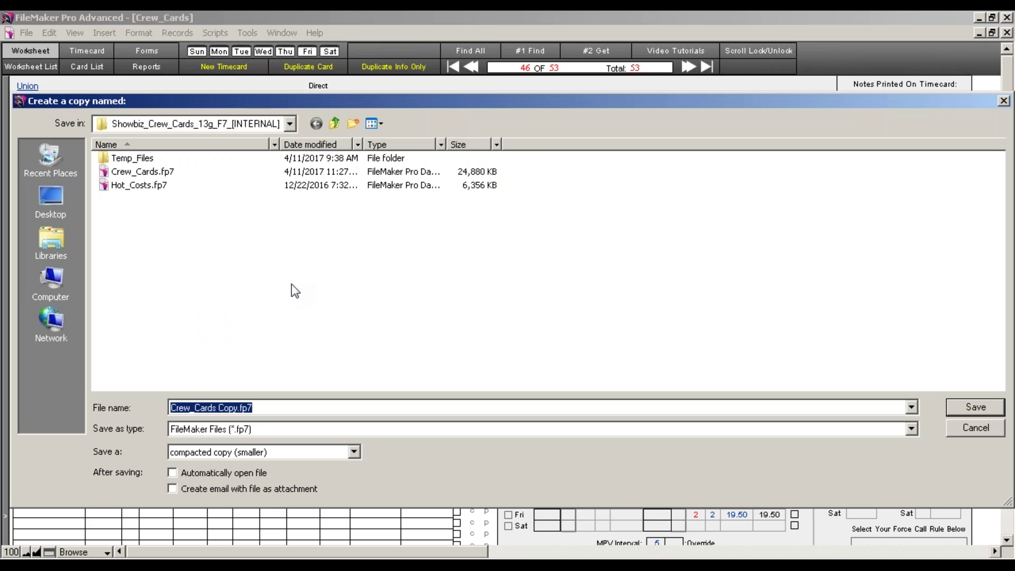
Save the compacted Crew_Cards Copy.fp7 backup onto Removable Disk (H:)
{"action": "left_click", "coordinate": [63, 280]}
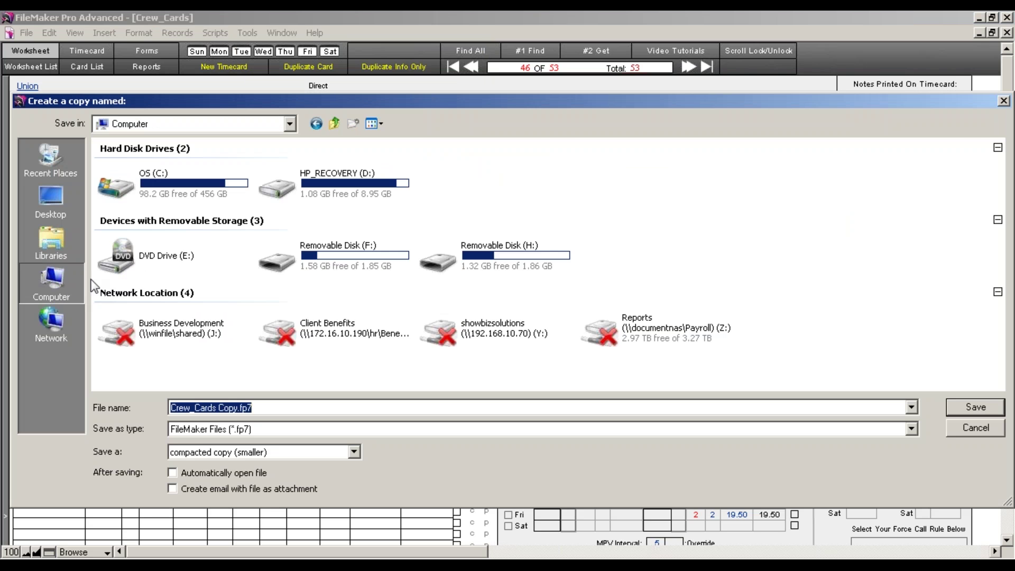
{"action": "left_click", "coordinate": [453, 264]}
{"action": "left_click", "coordinate": [983, 410]}
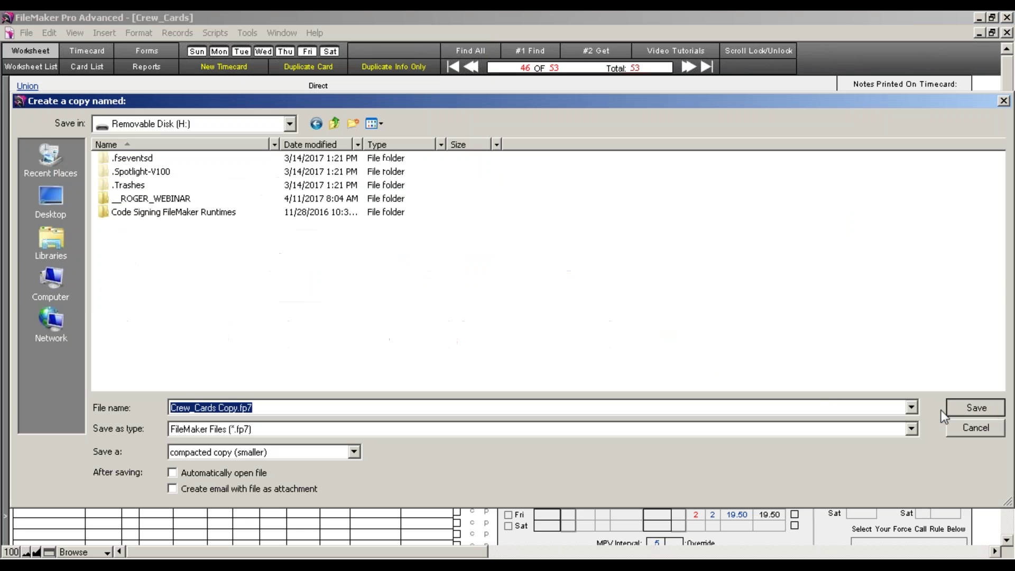
{"action": "key", "text": "Return"}
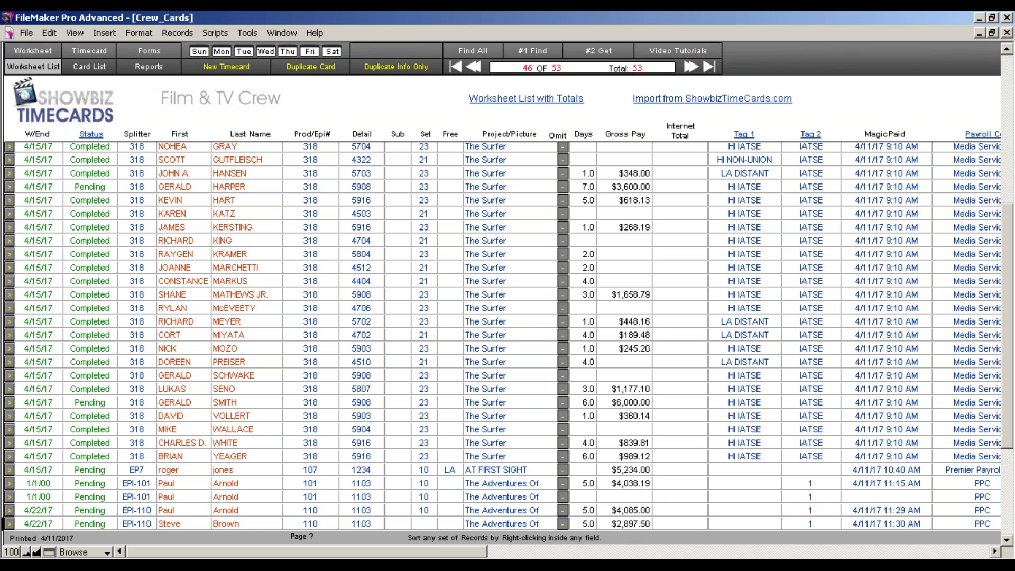
Show the Scripts menu over the 53-card Worksheet List
{"action": "left_click", "coordinate": [215, 33]}
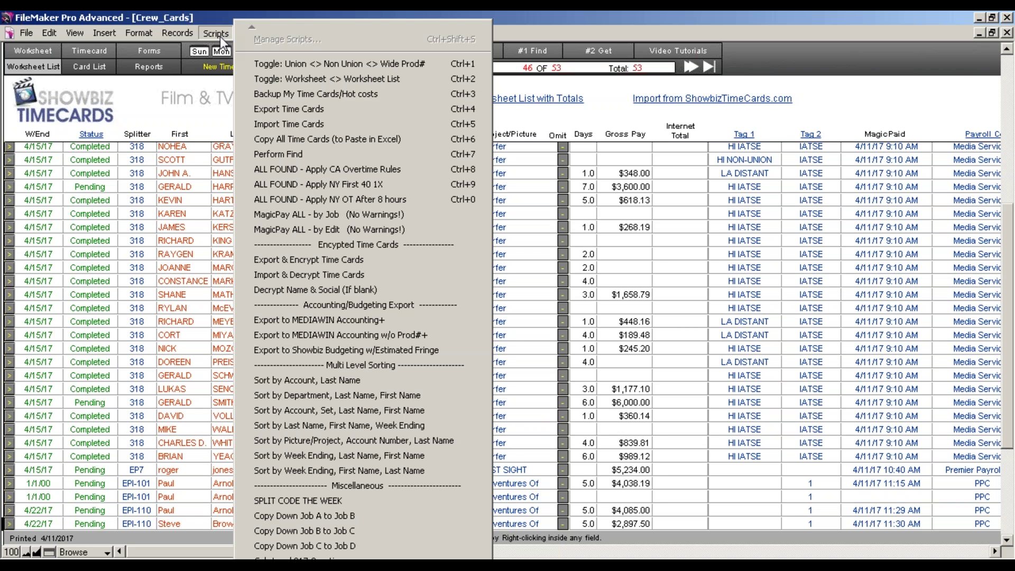
Dismiss the Scripts menu, returning to the full Worksheet List
{"action": "left_click", "coordinate": [528, 30]}
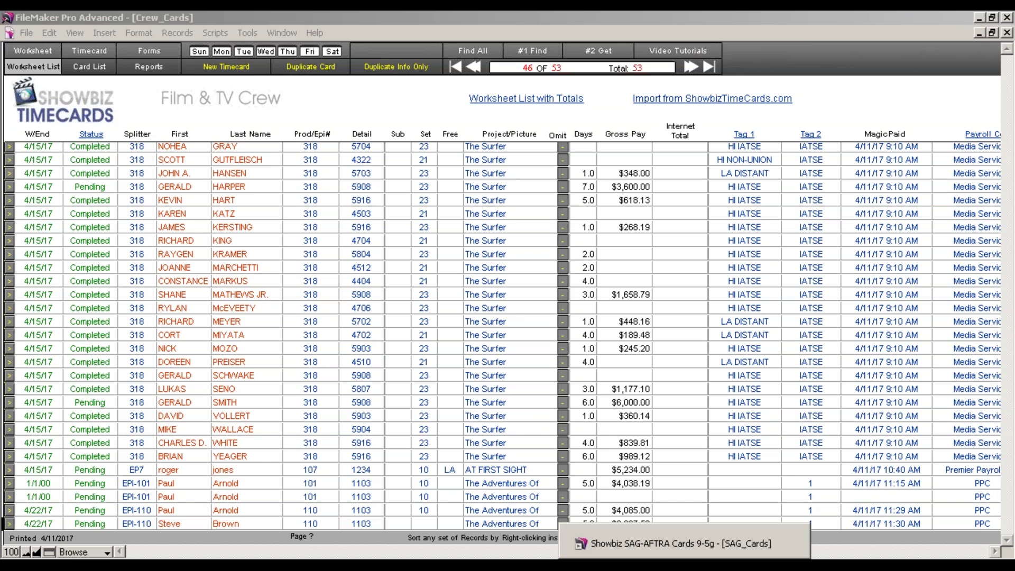
Bring the Showbiz SAG-AFTRA Cards 9-5g window forward from the taskbar
{"action": "left_click", "coordinate": [691, 564]}
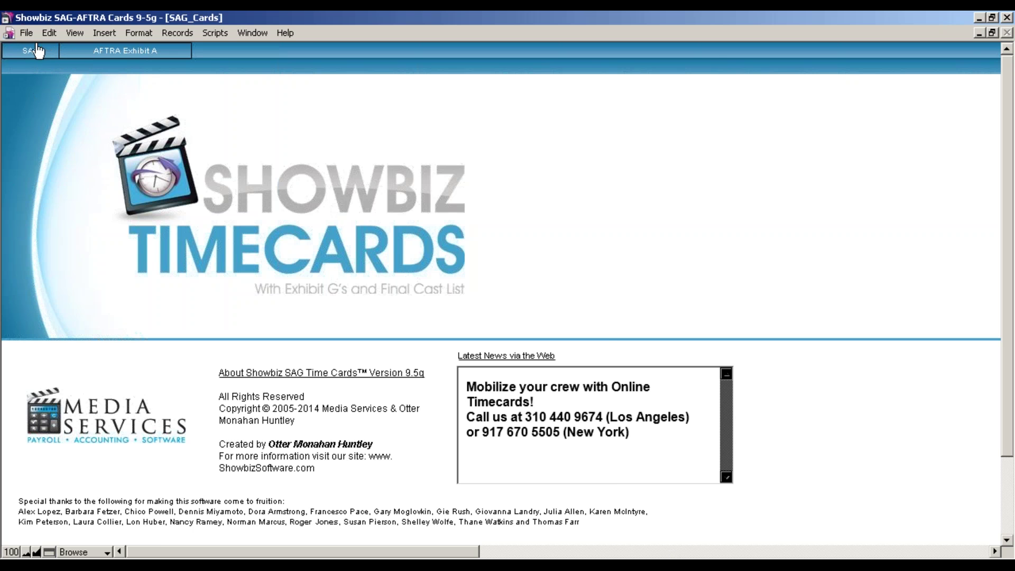
Open the Black Panther SAG time card worksheet and zoom it to 150%, then back to 100%
{"action": "left_click", "coordinate": [30, 52]}
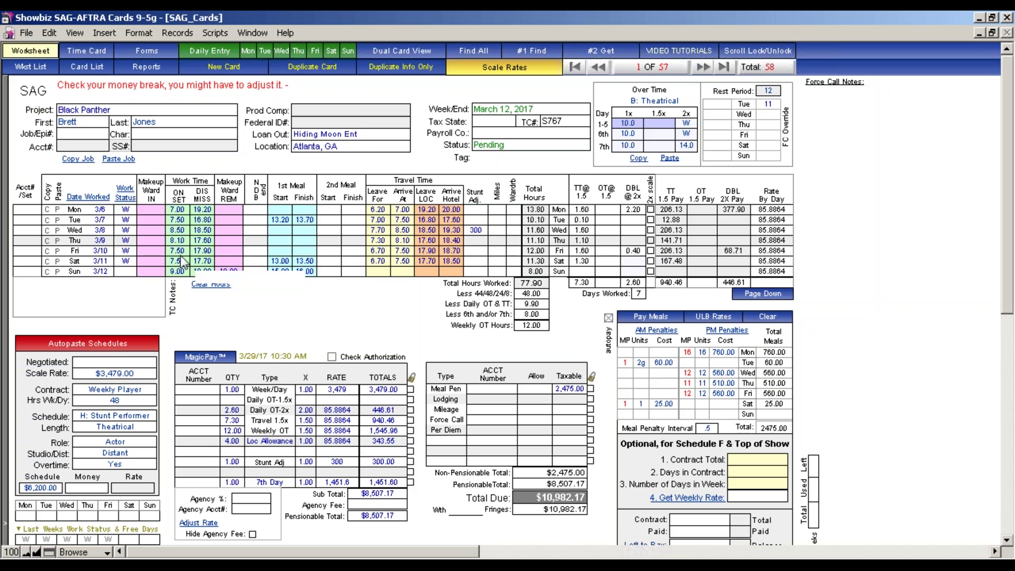
{"action": "left_click", "coordinate": [36, 552]}
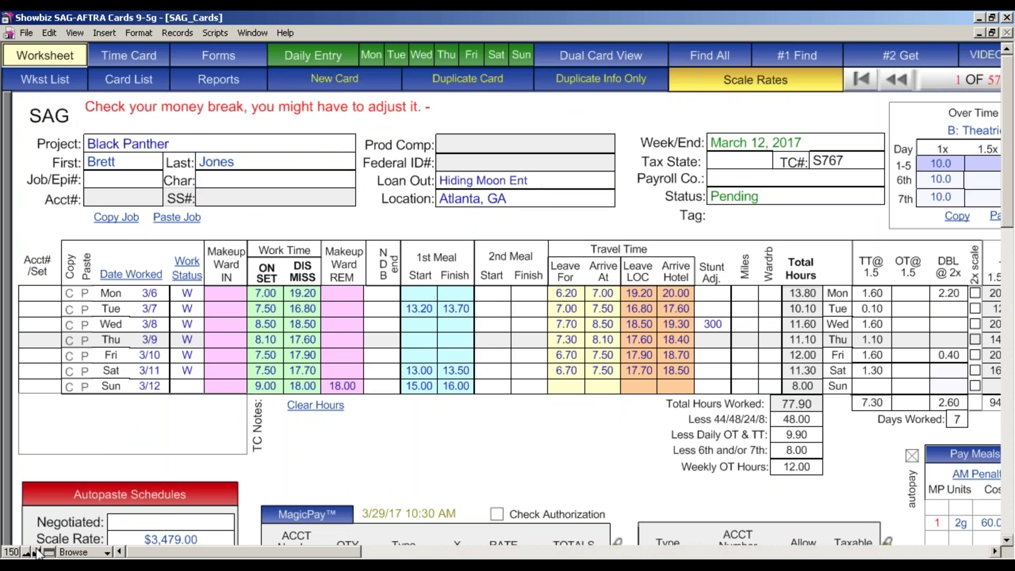
{"action": "left_click", "coordinate": [25, 552]}
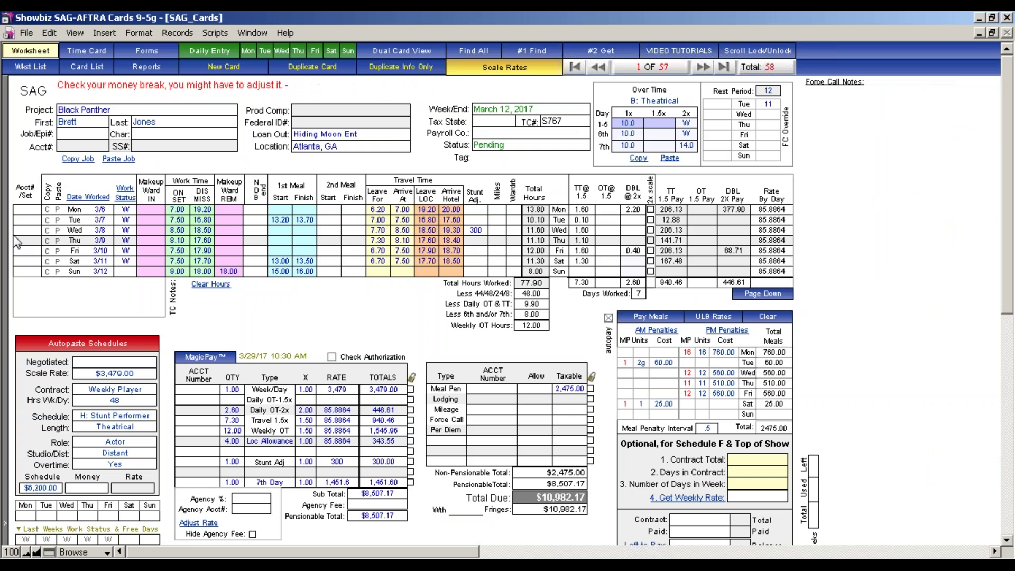
Look through the Insert and Edit menus, then close them without choosing a command
{"action": "left_click", "coordinate": [103, 36]}
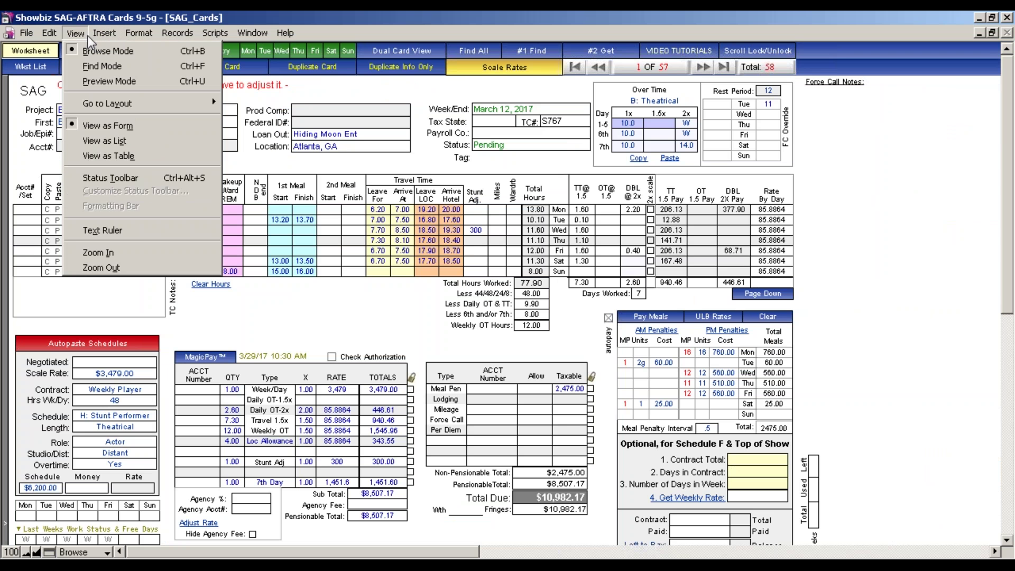
{"action": "mouse_move", "coordinate": [49, 34]}
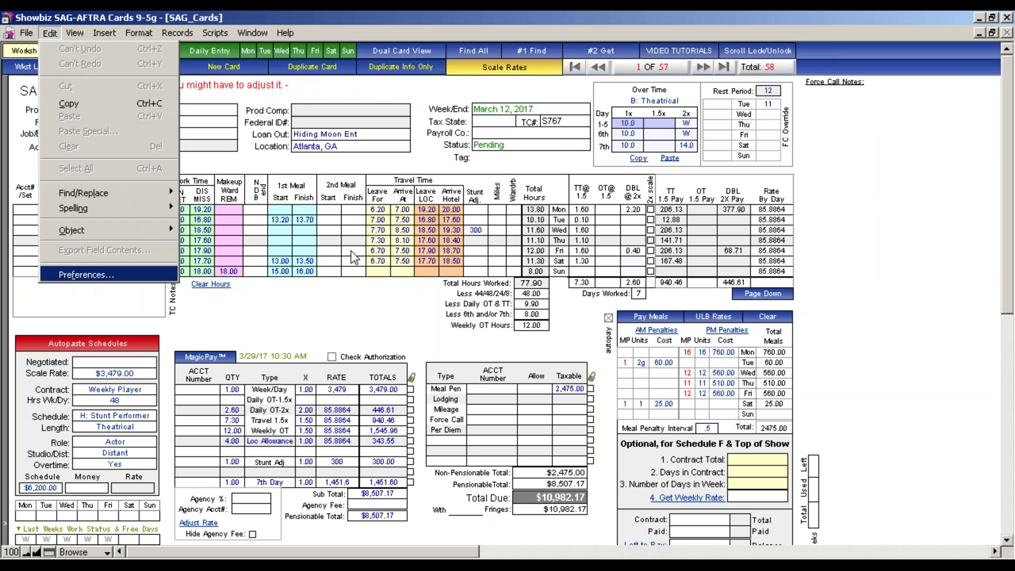
{"action": "left_click", "coordinate": [949, 322]}
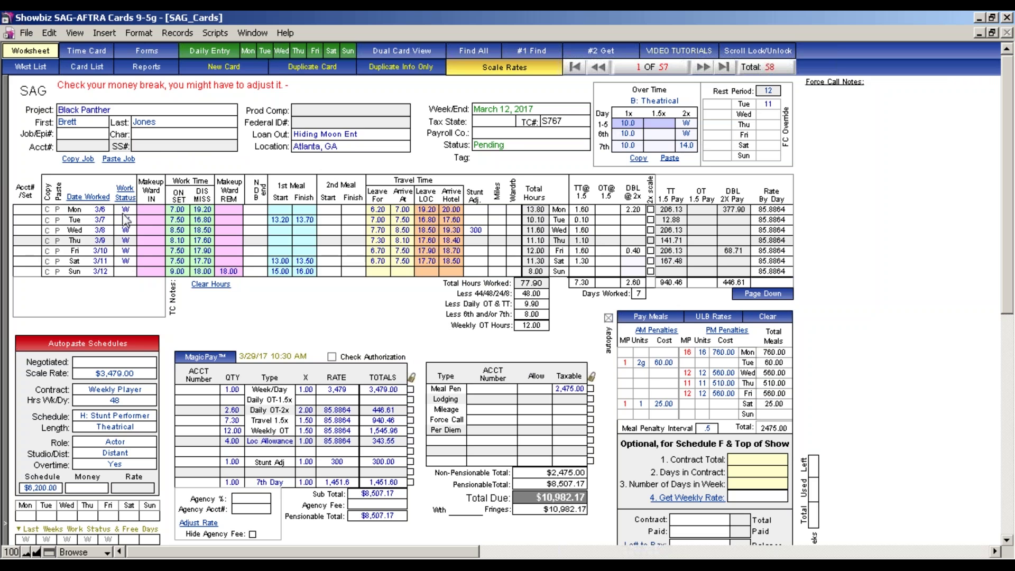
{"action": "left_click", "coordinate": [125, 211]}
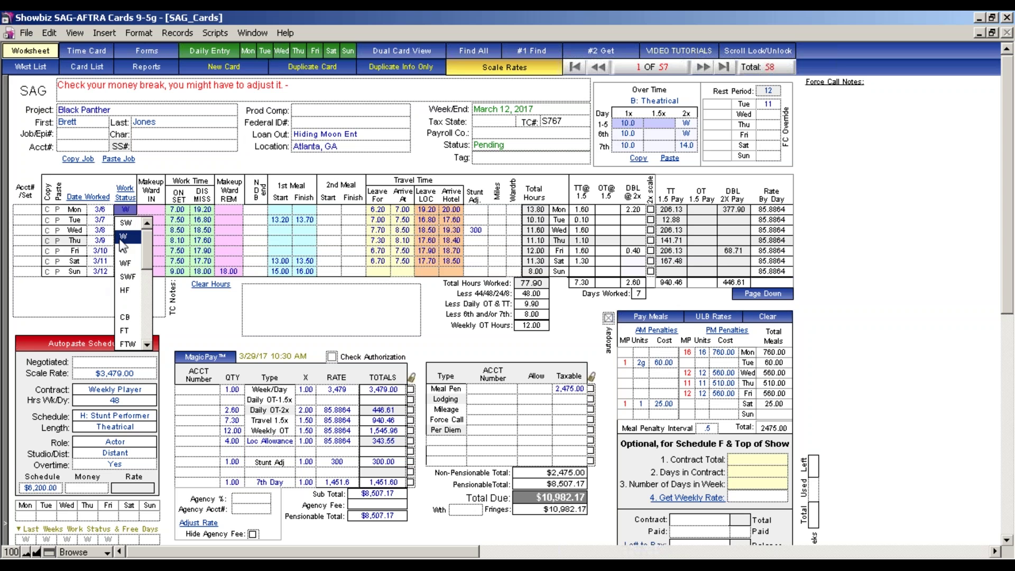
{"action": "left_click", "coordinate": [207, 305]}
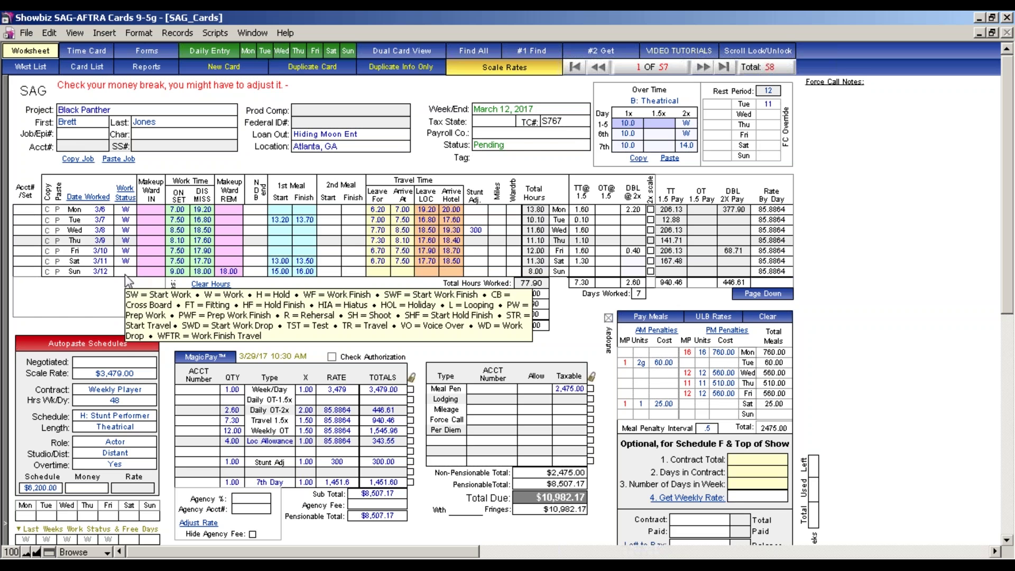
{"action": "left_click", "coordinate": [126, 272]}
{"action": "left_click", "coordinate": [126, 298]}
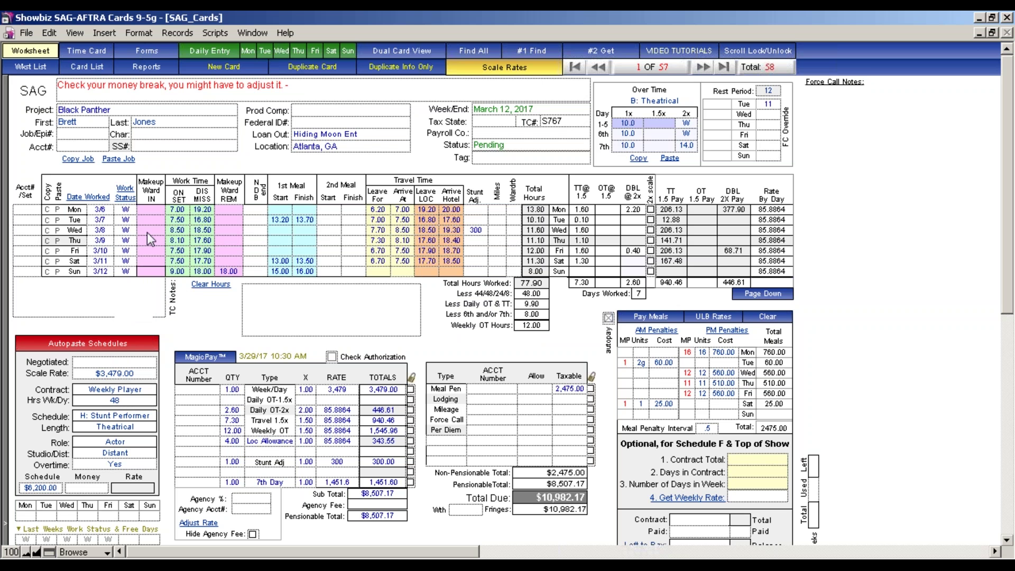
{"action": "left_click", "coordinate": [262, 304]}
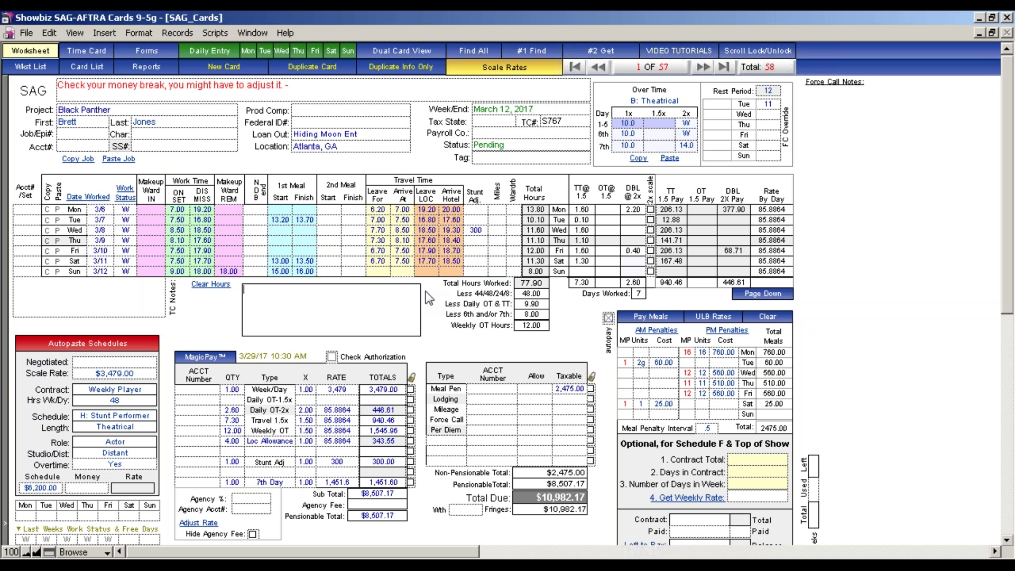
{"action": "left_click", "coordinate": [265, 50]}
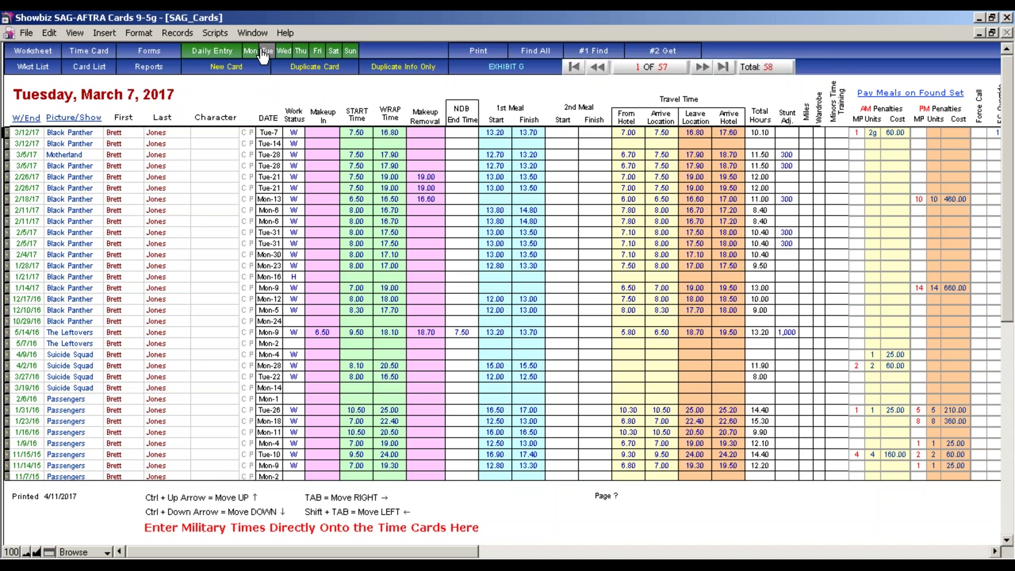
{"action": "left_click", "coordinate": [48, 53]}
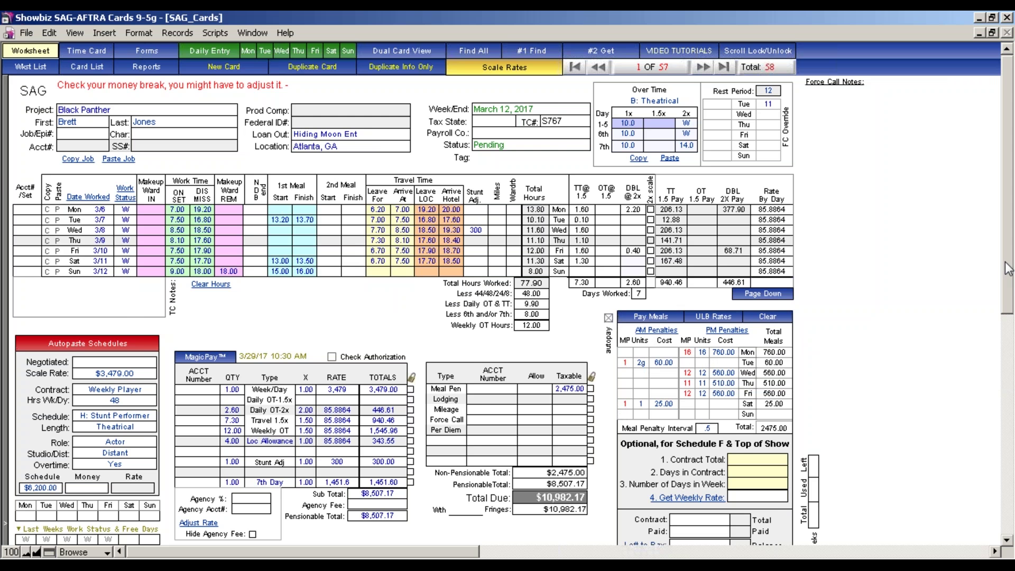
Scroll down the card and bring up the Autopaste Schedules picker for card types
{"action": "left_click_drag", "start_coordinate": [1009, 268], "coordinate": [1009, 338]}
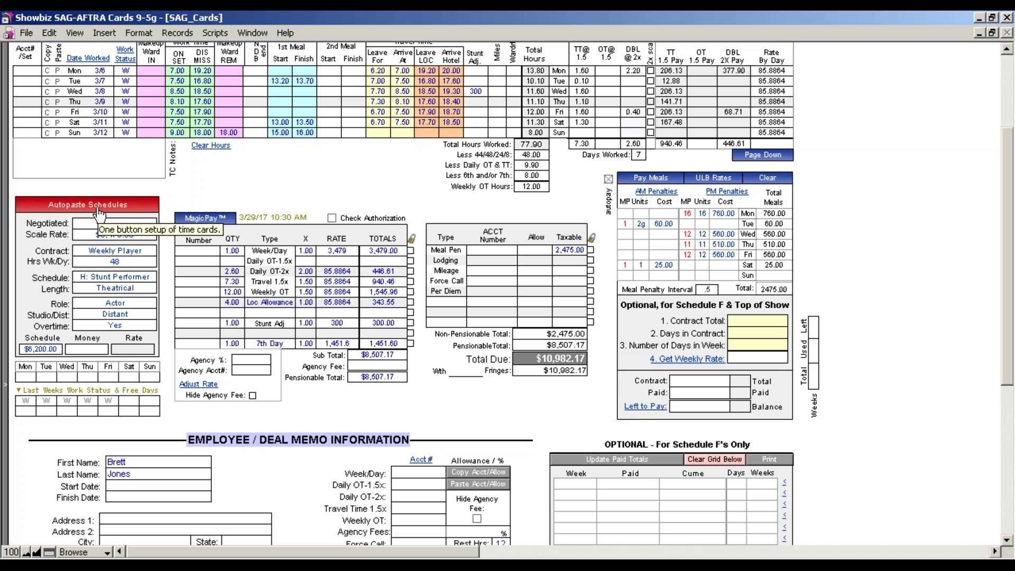
{"action": "left_click", "coordinate": [100, 214]}
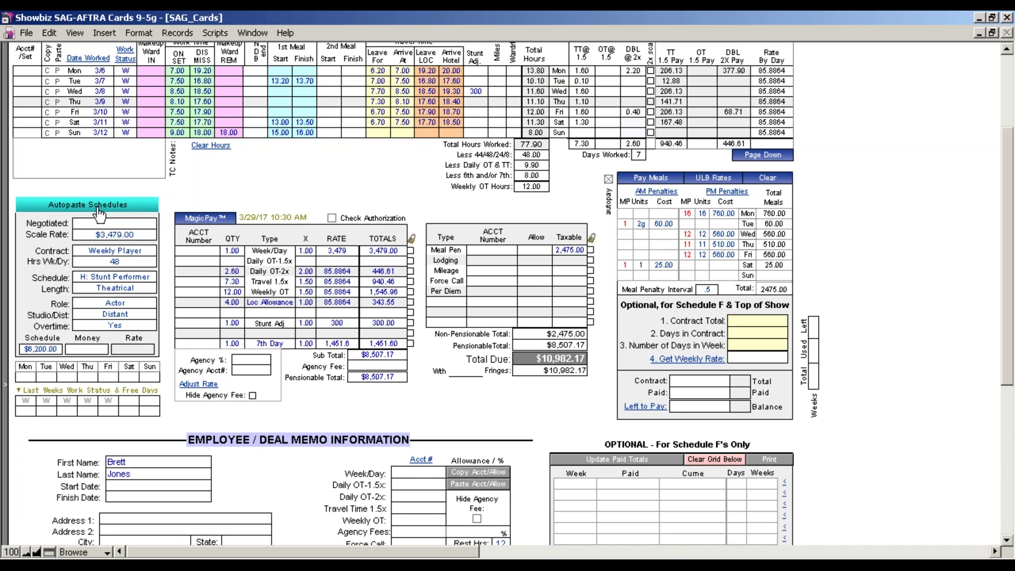
{"action": "left_click", "coordinate": [100, 206]}
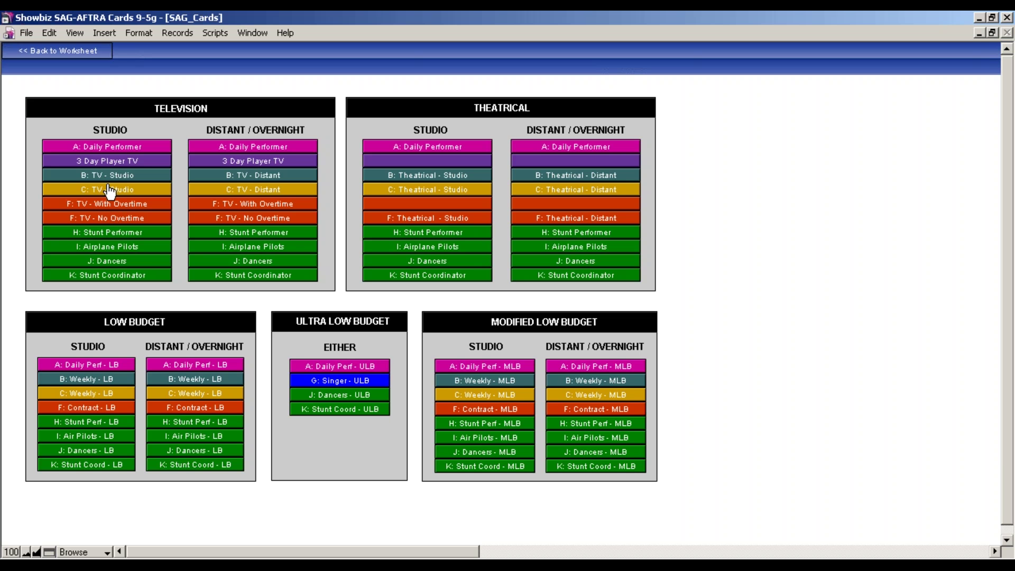
Choose the C: TV - Studio schedule under Television > Studio
{"action": "left_click", "coordinate": [109, 194]}
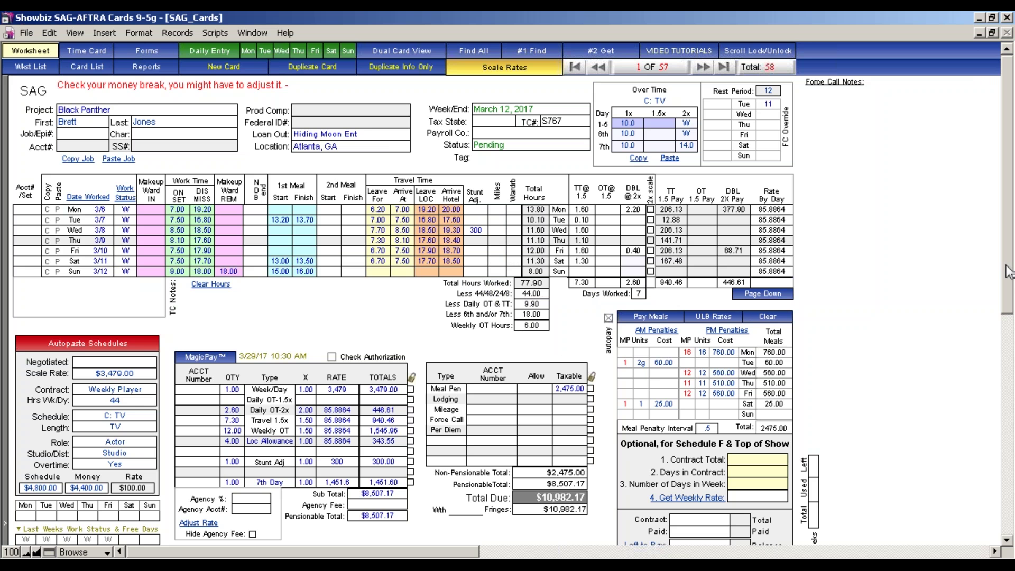
Enter account numbers 1000, 1001 and 1002 for Week/Day, Daily OT-1.5x and Daily OT-2x
{"action": "left_click_drag", "start_coordinate": [1006, 273], "coordinate": [1008, 375]}
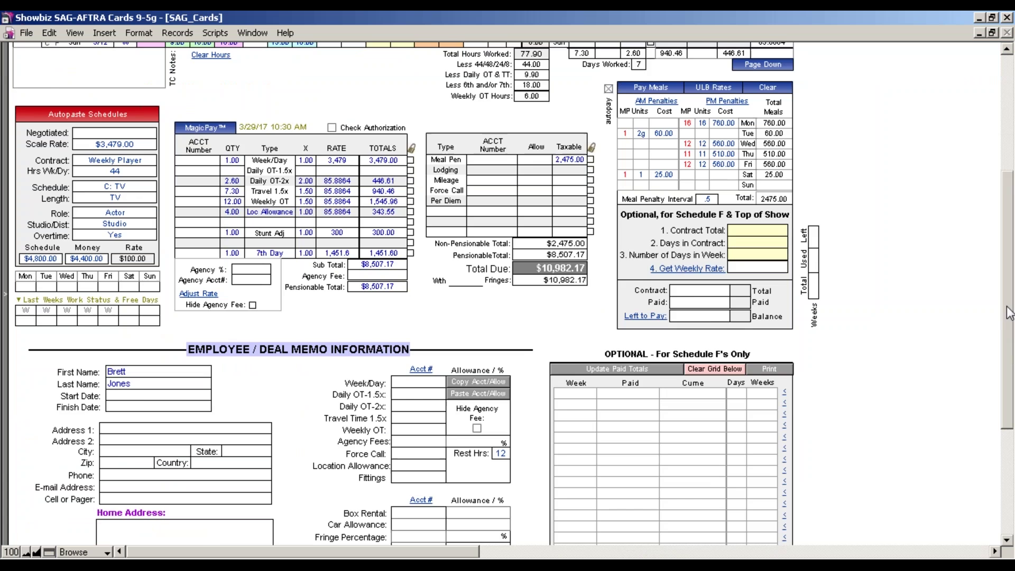
{"action": "left_click_drag", "start_coordinate": [1007, 308], "coordinate": [1008, 371]}
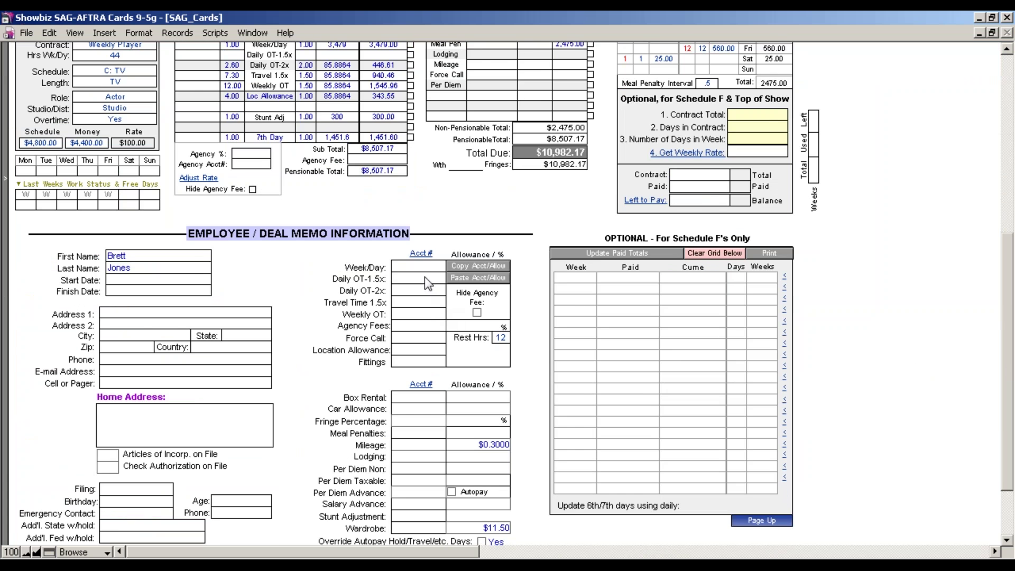
{"action": "left_click_drag", "start_coordinate": [1009, 280], "coordinate": [1009, 210]}
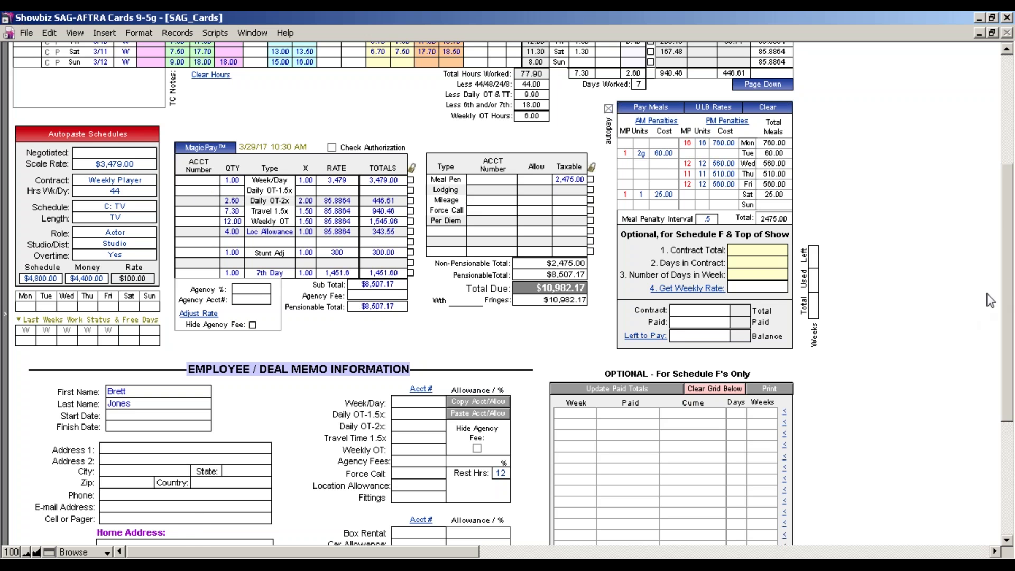
{"action": "left_click_drag", "start_coordinate": [1008, 285], "coordinate": [1009, 338]}
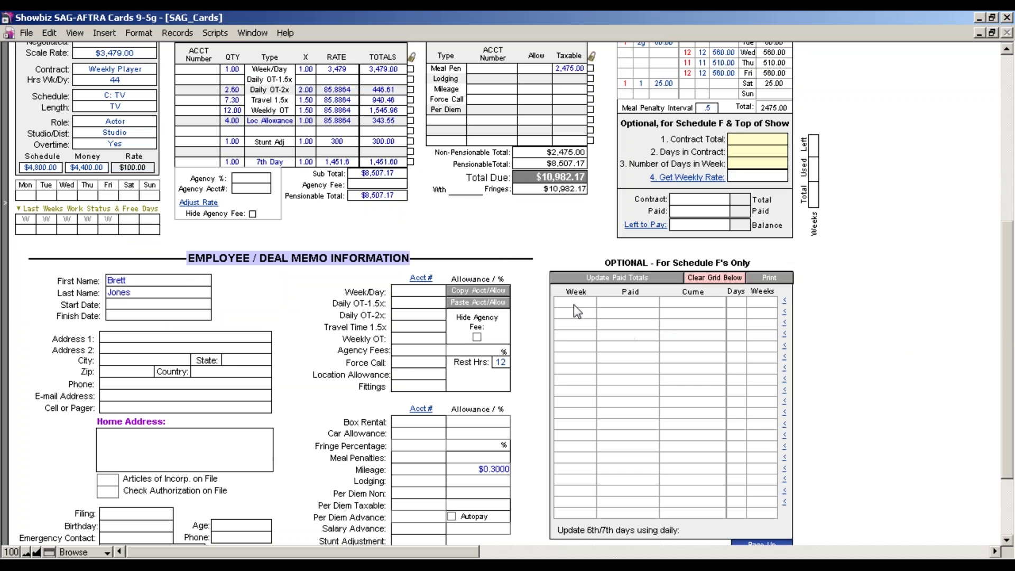
{"action": "mouse_move", "coordinate": [573, 305]}
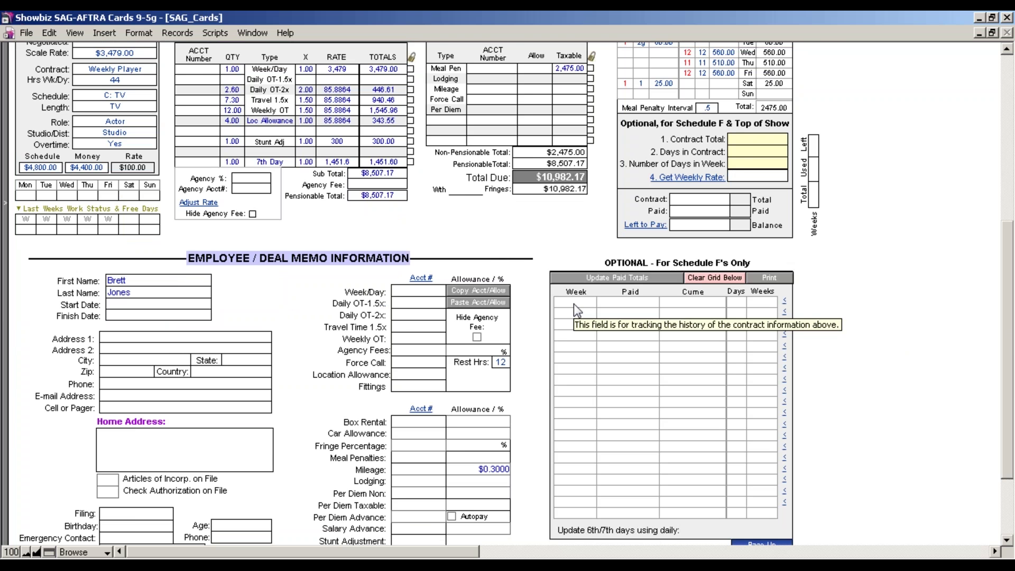
{"action": "left_click", "coordinate": [404, 290]}
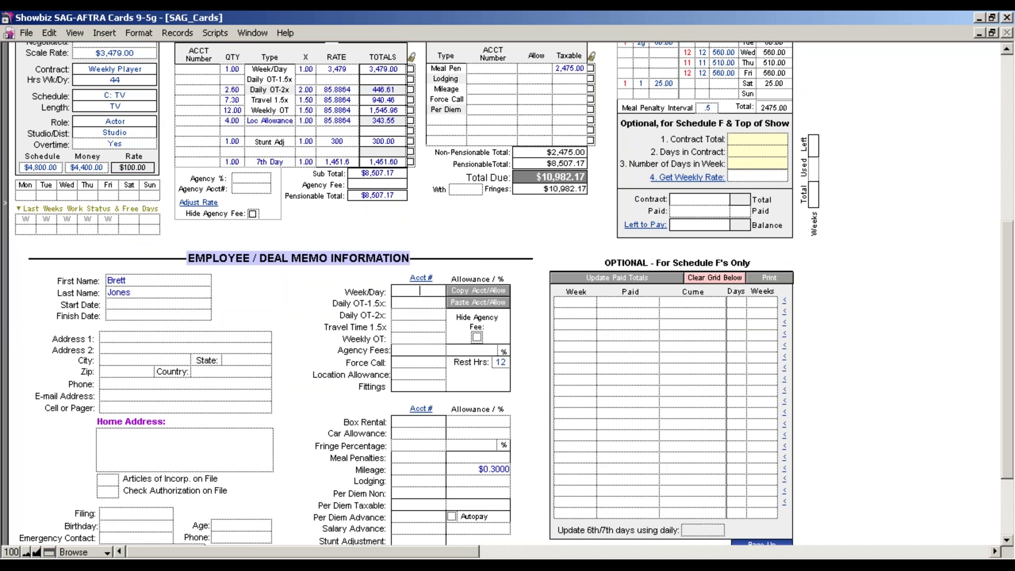
{"action": "type", "text": "1000"}
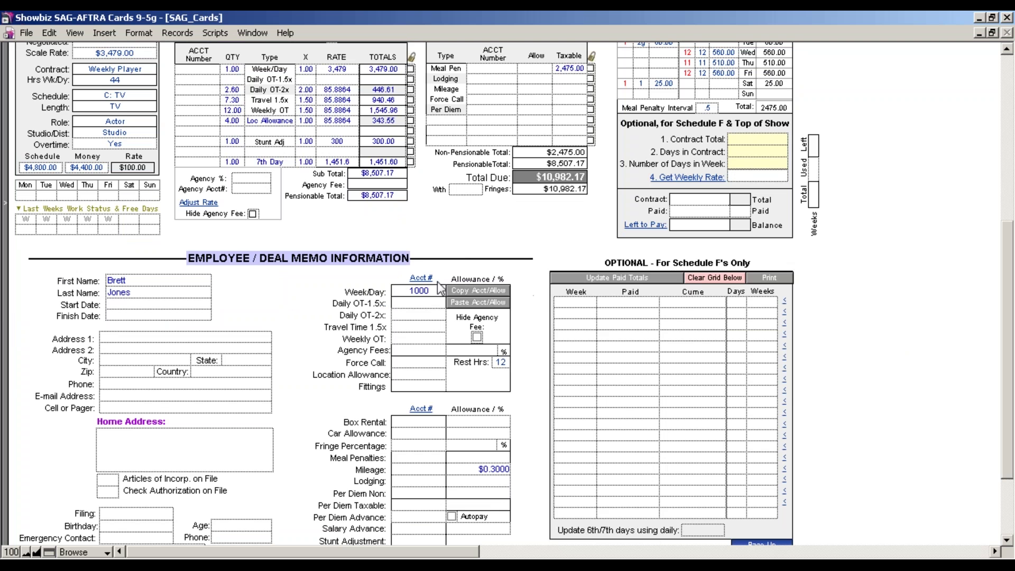
{"action": "left_click", "coordinate": [421, 304]}
{"action": "type", "text": "1001"}
{"action": "left_click", "coordinate": [417, 316]}
{"action": "type", "text": "1002"}
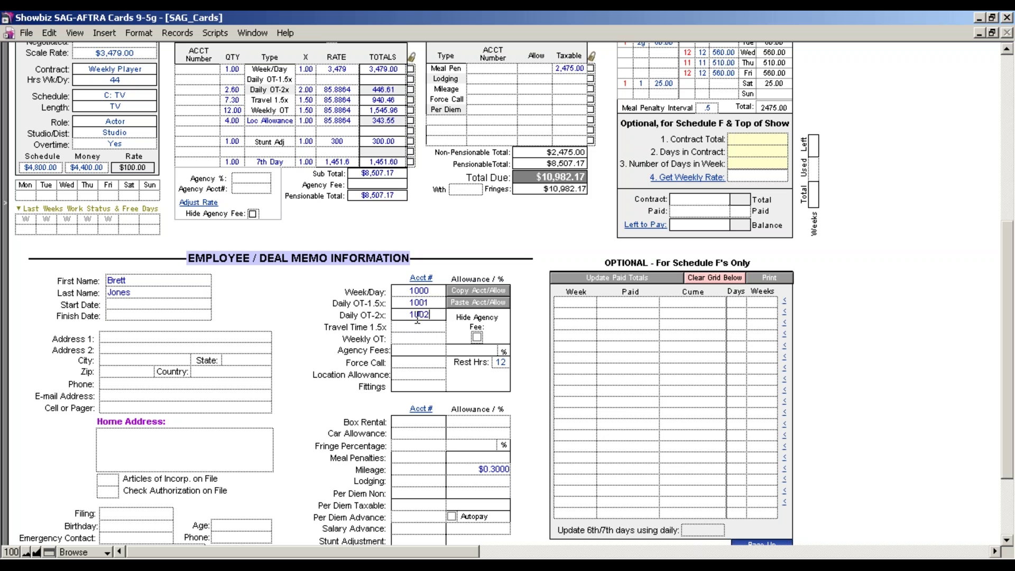
{"action": "left_click", "coordinate": [415, 327]}
Dismiss the record shortcut menu and scroll back up to the MagicPay section
{"action": "right_click", "coordinate": [825, 386]}
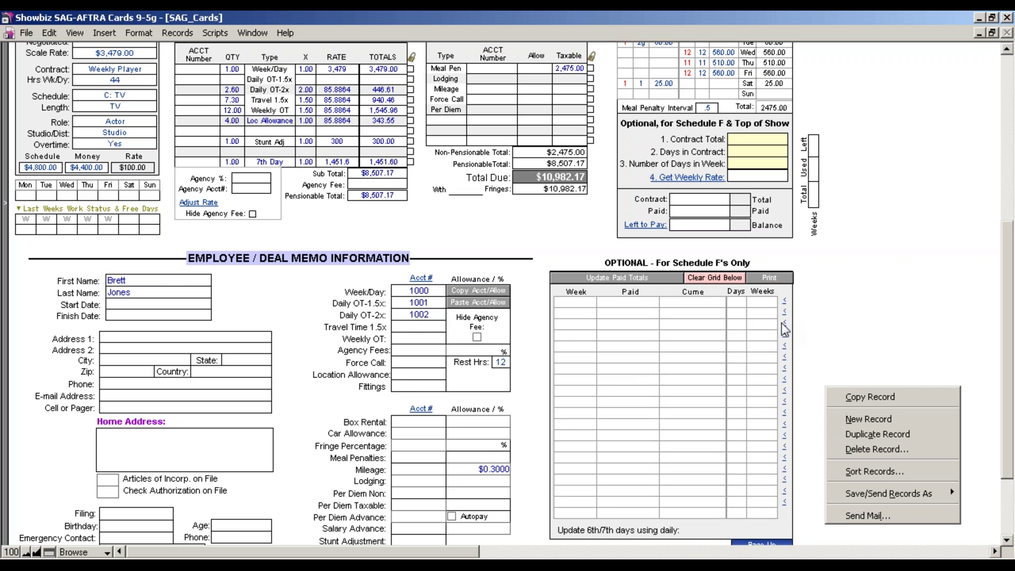
{"action": "left_click", "coordinate": [582, 247]}
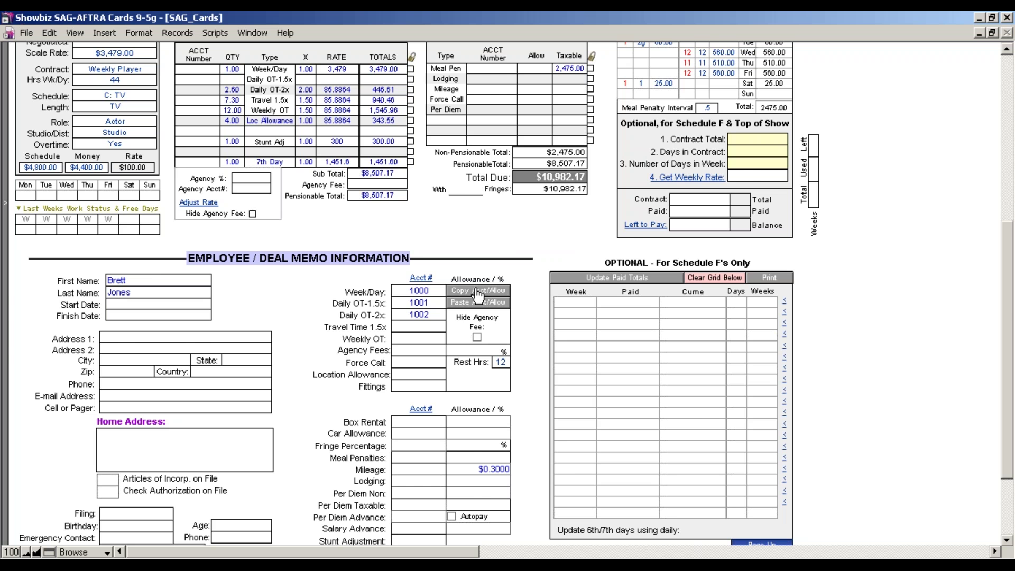
{"action": "left_click_drag", "start_coordinate": [1008, 304], "coordinate": [1001, 243]}
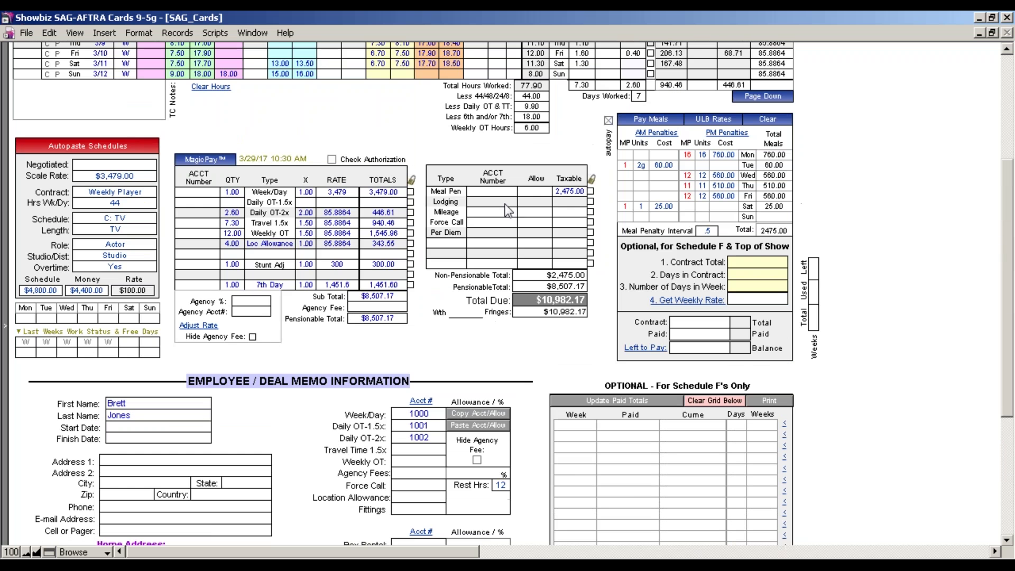
Run MagicPay so Total Due reads $10,939.34 with $8,464.34 pensionable, then review the form
{"action": "left_click", "coordinate": [189, 157]}
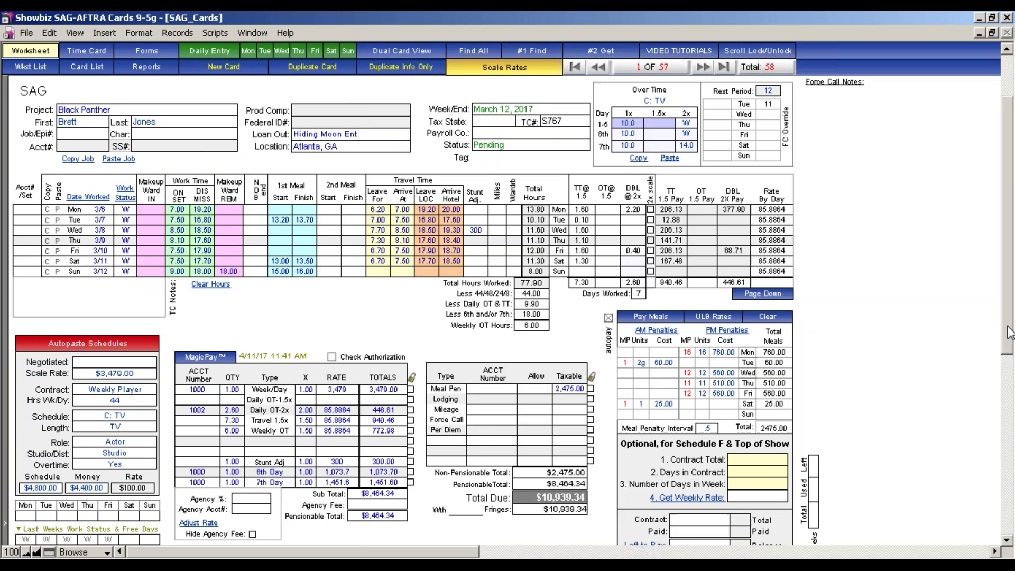
{"action": "left_click_drag", "start_coordinate": [1010, 296], "coordinate": [1009, 421]}
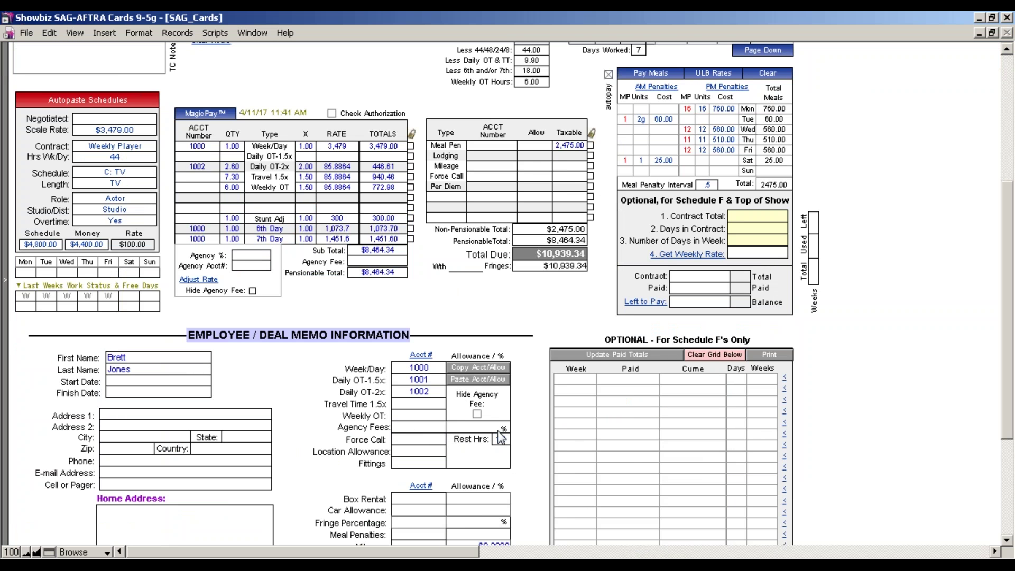
{"action": "left_click_drag", "start_coordinate": [1004, 375], "coordinate": [1005, 289]}
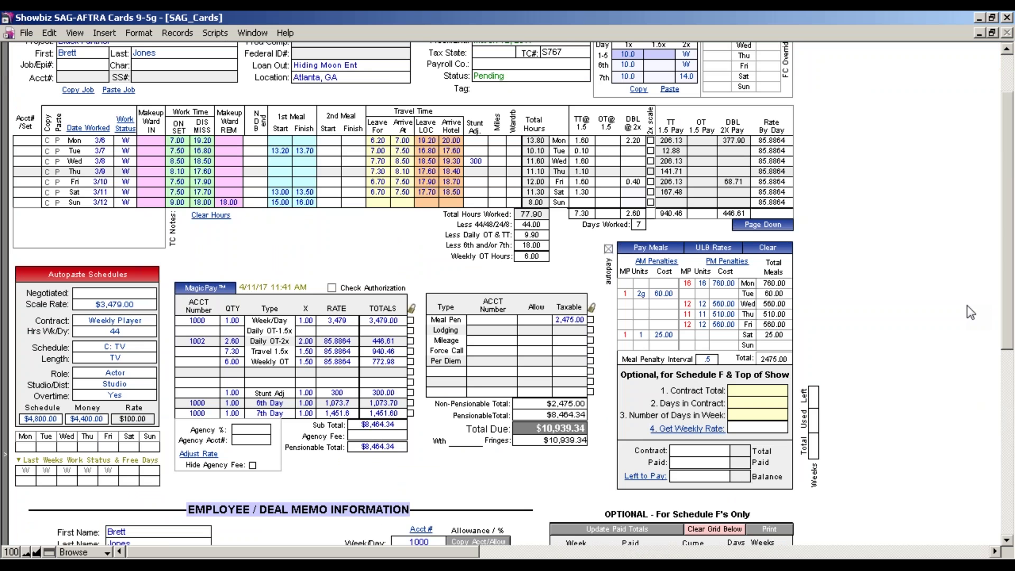
{"action": "left_click", "coordinate": [114, 307]}
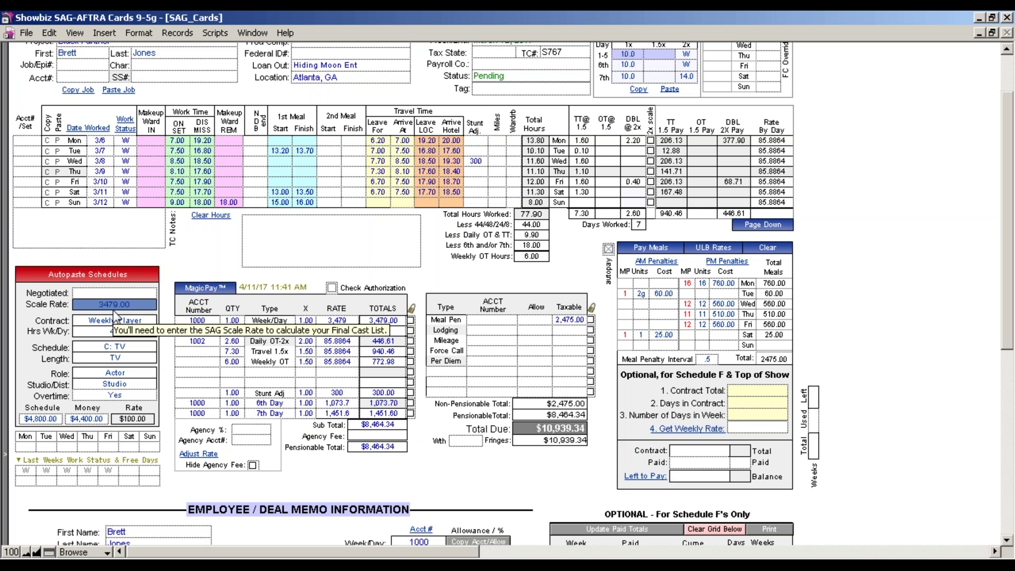
{"action": "left_click", "coordinate": [109, 294]}
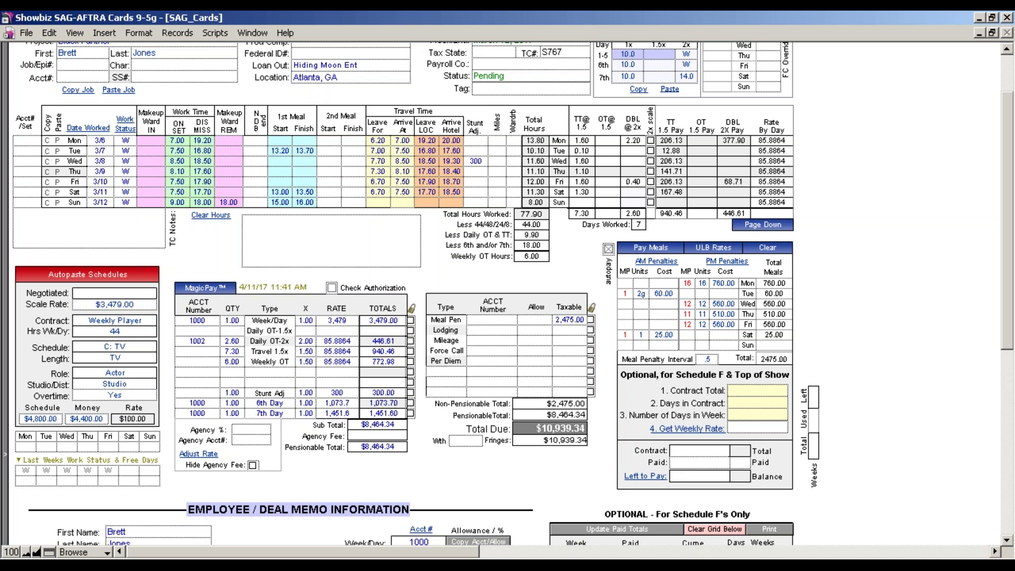
{"action": "left_click", "coordinate": [115, 308]}
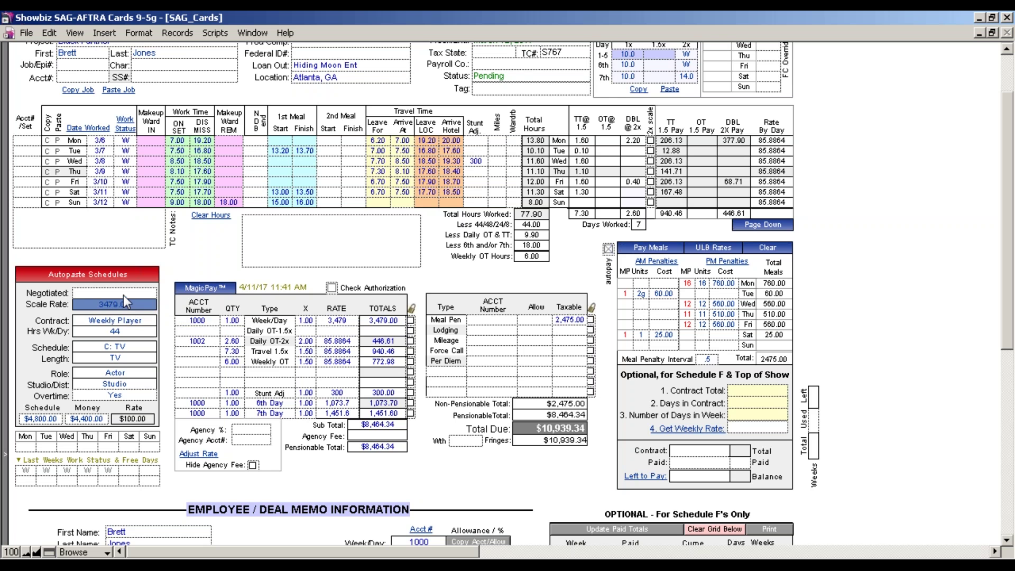
{"action": "left_click", "coordinate": [125, 294]}
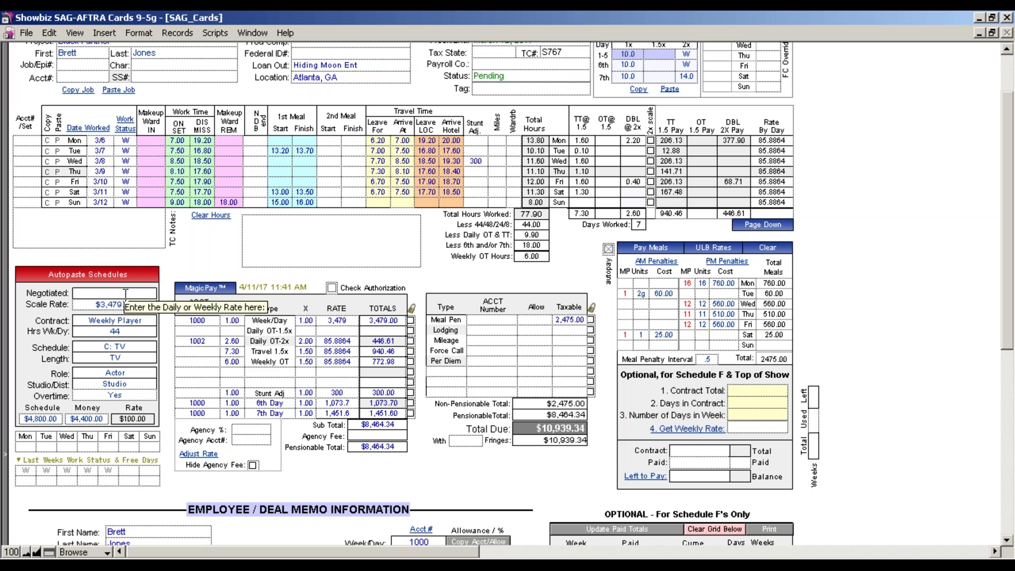
{"action": "left_click", "coordinate": [85, 306]}
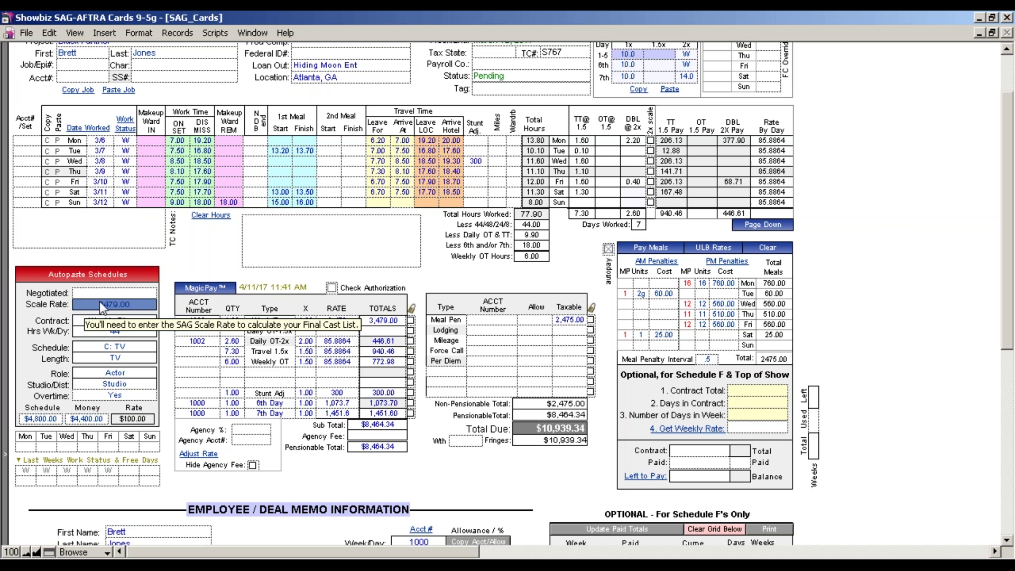
{"action": "left_click", "coordinate": [109, 297]}
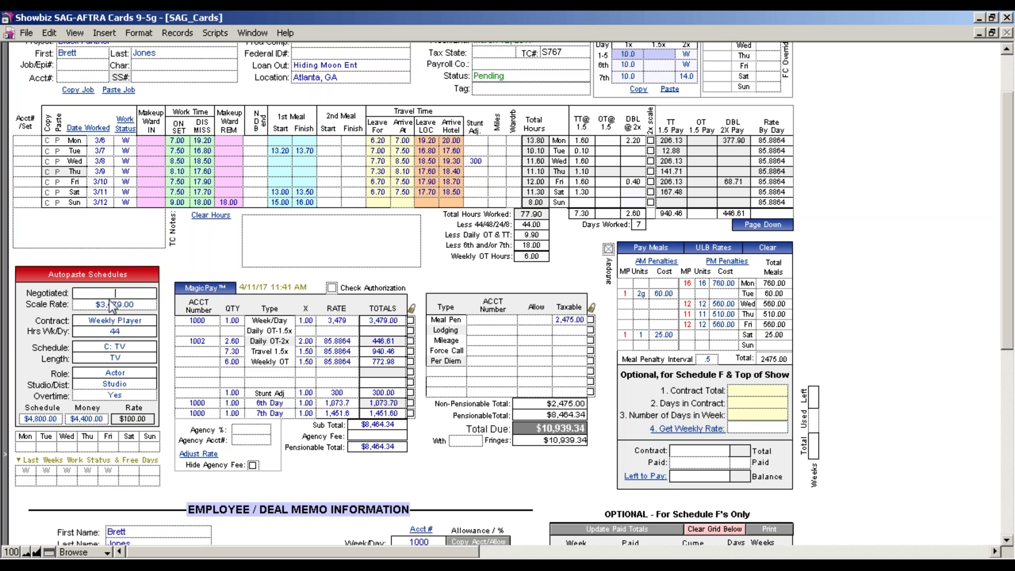
{"action": "left_click", "coordinate": [111, 305]}
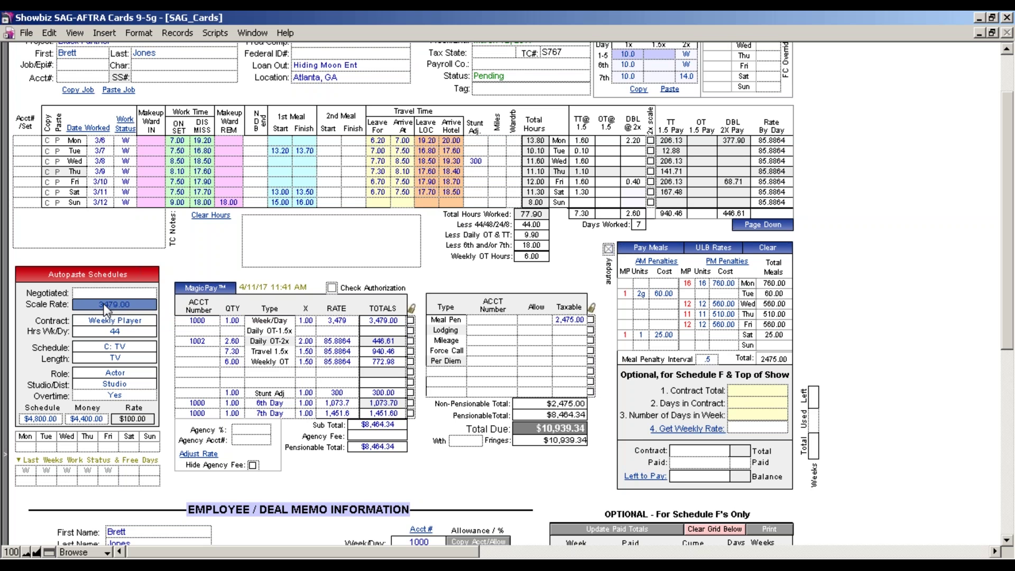
{"action": "left_click", "coordinate": [115, 293]}
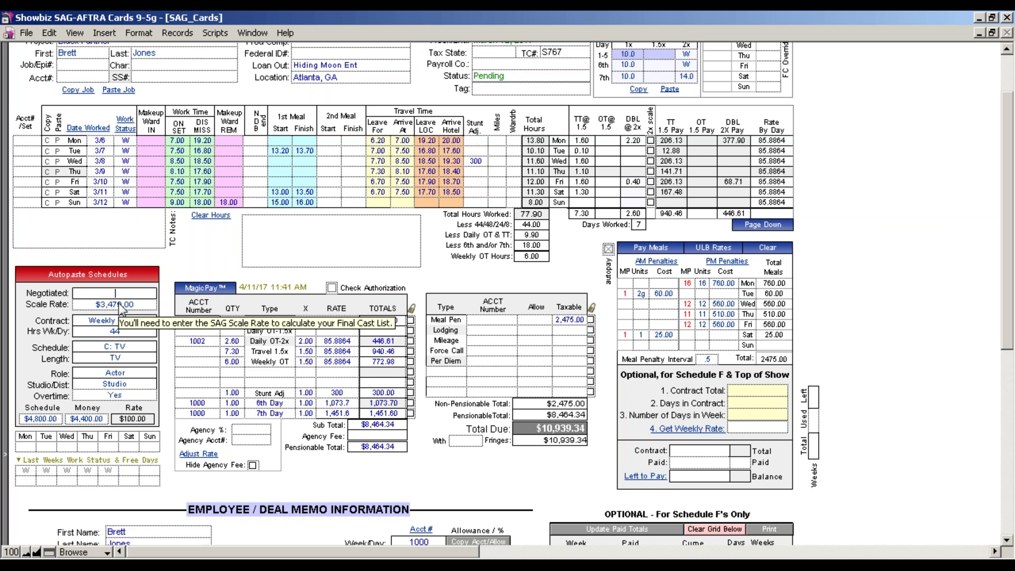
{"action": "left_click", "coordinate": [118, 303]}
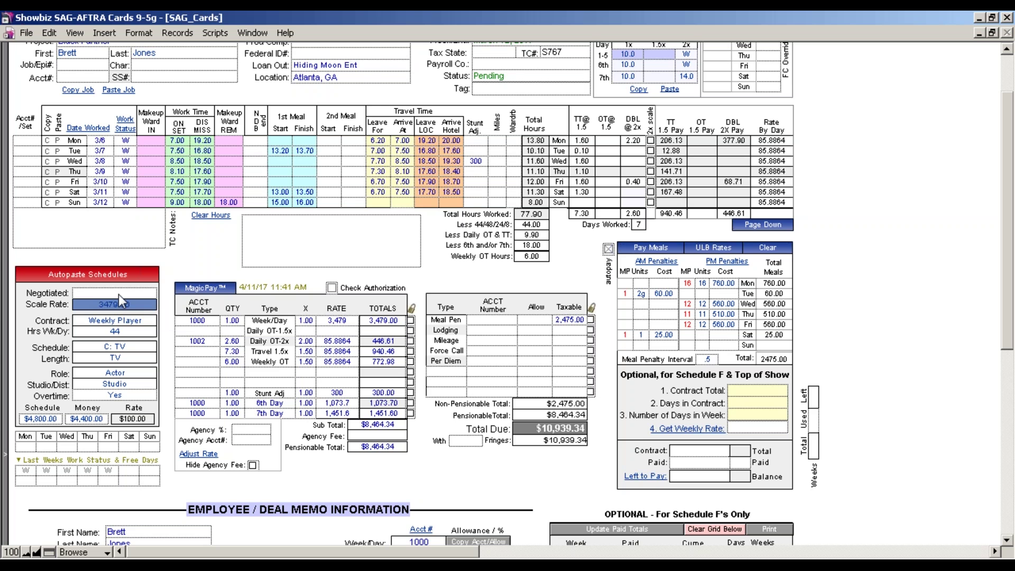
{"action": "left_click", "coordinate": [119, 293]}
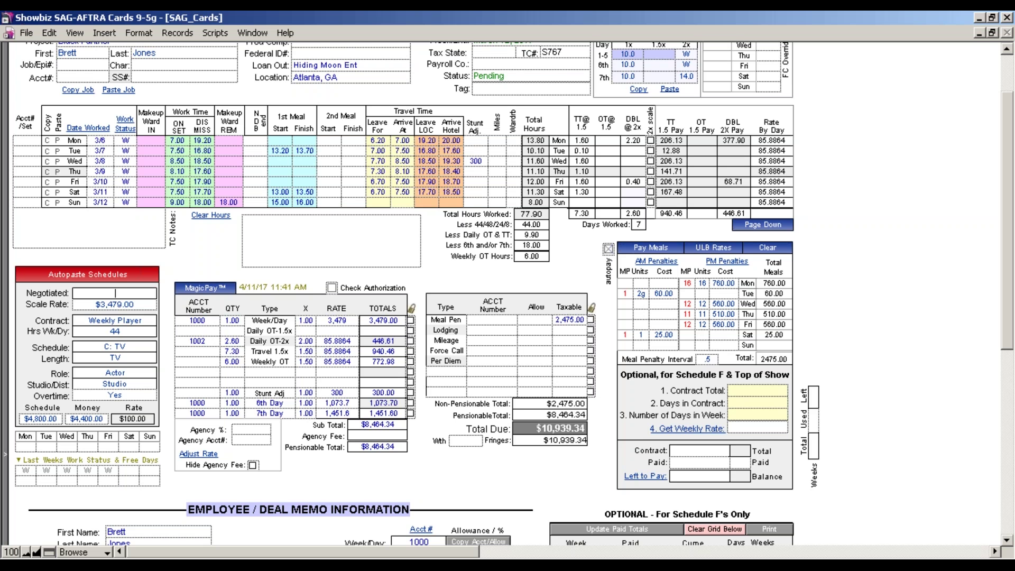
{"action": "left_click", "coordinate": [128, 308]}
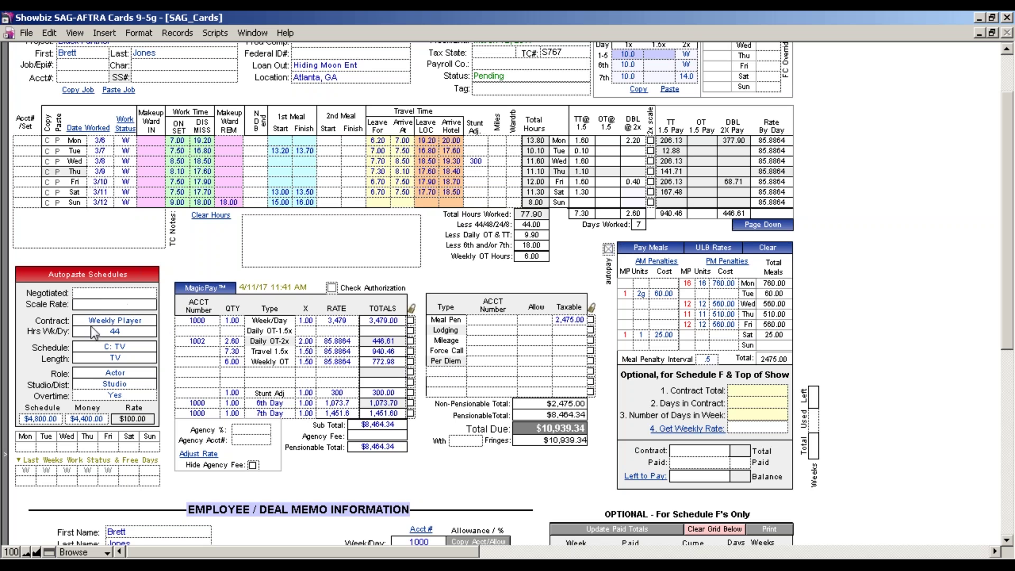
{"action": "left_click", "coordinate": [95, 275]}
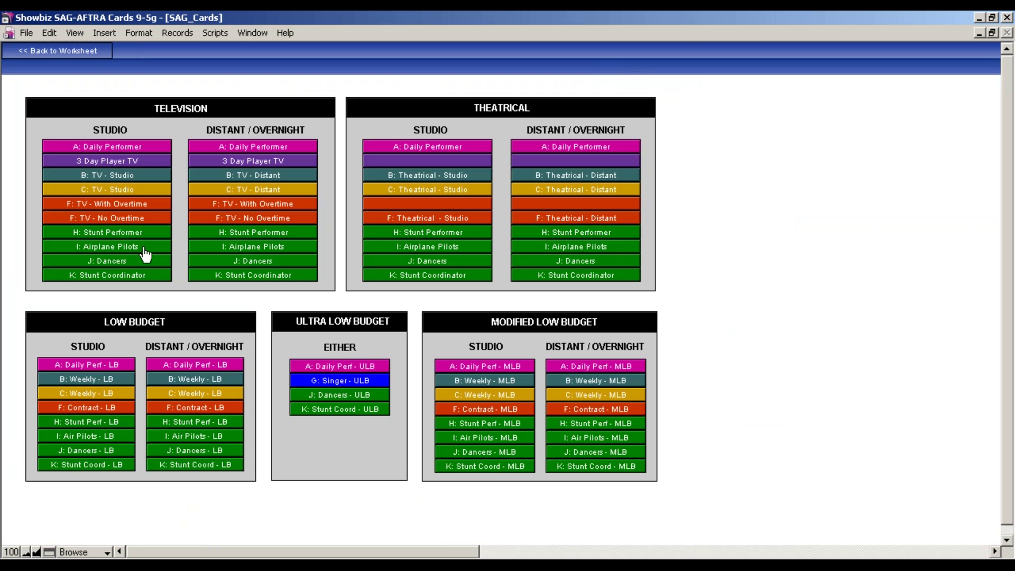
Apply the F: TV - No Overtime studio schedule, giving 24.0 straight-time hours daily
{"action": "left_click", "coordinate": [141, 219]}
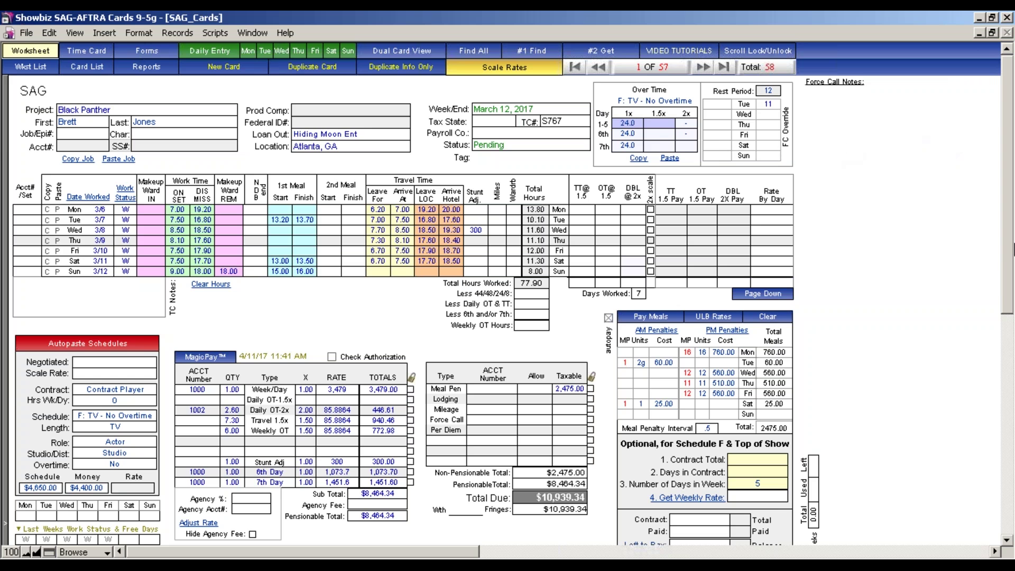
{"action": "left_click_drag", "start_coordinate": [1009, 275], "coordinate": [1008, 350]}
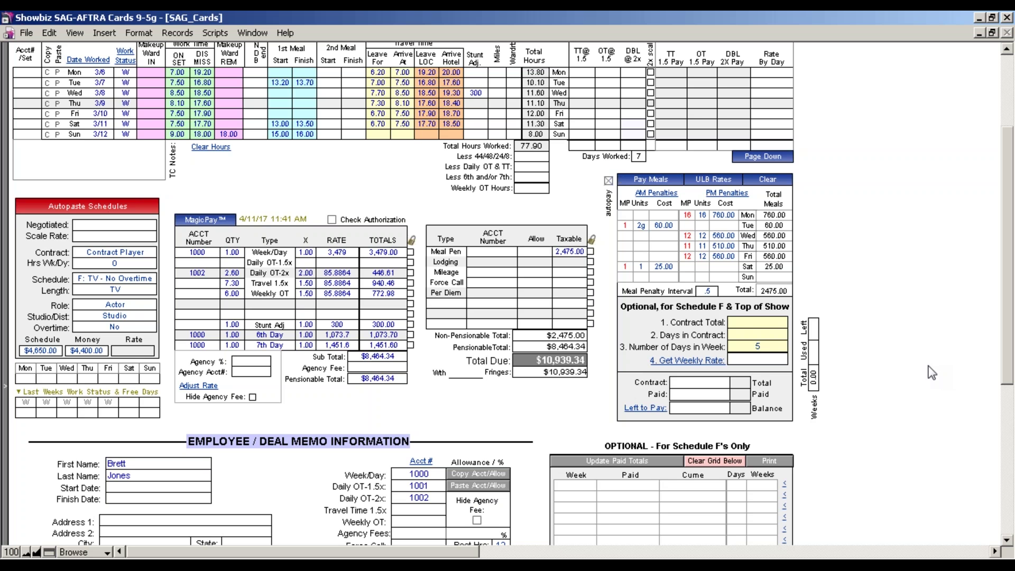
Enter a $10,000 contract total over 7 days and get the $7,142.86 weekly rate
{"action": "left_click", "coordinate": [758, 326]}
{"action": "type", "text": "10,000"}
{"action": "key", "text": "Tab"}
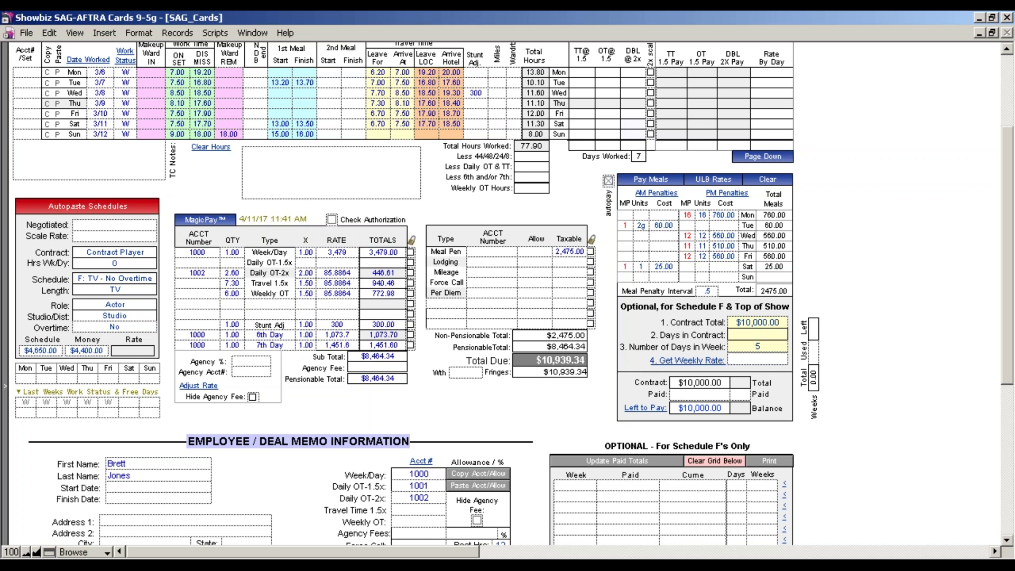
{"action": "type", "text": "7"}
{"action": "key", "text": "Tab"}
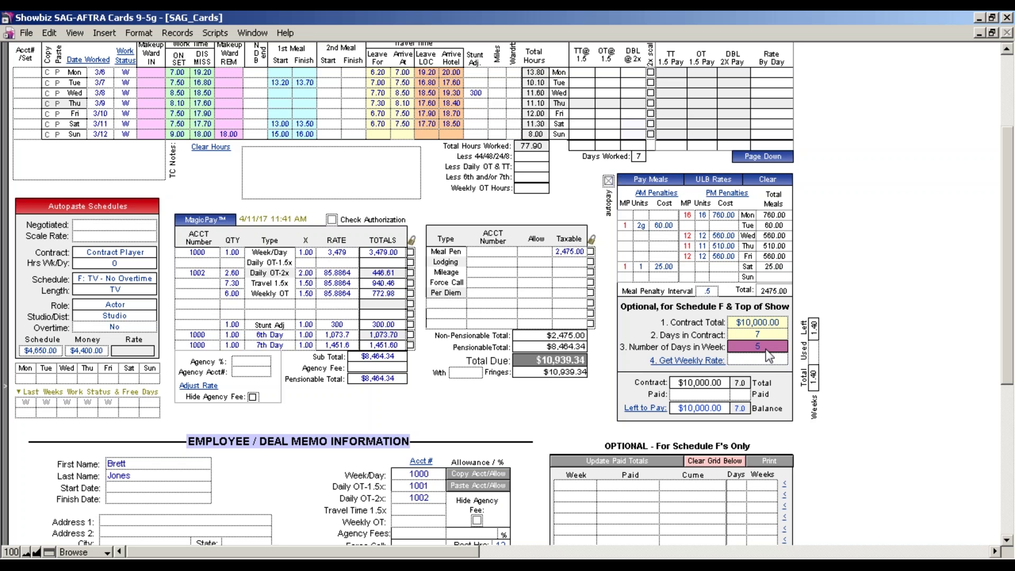
{"action": "left_click", "coordinate": [720, 361]}
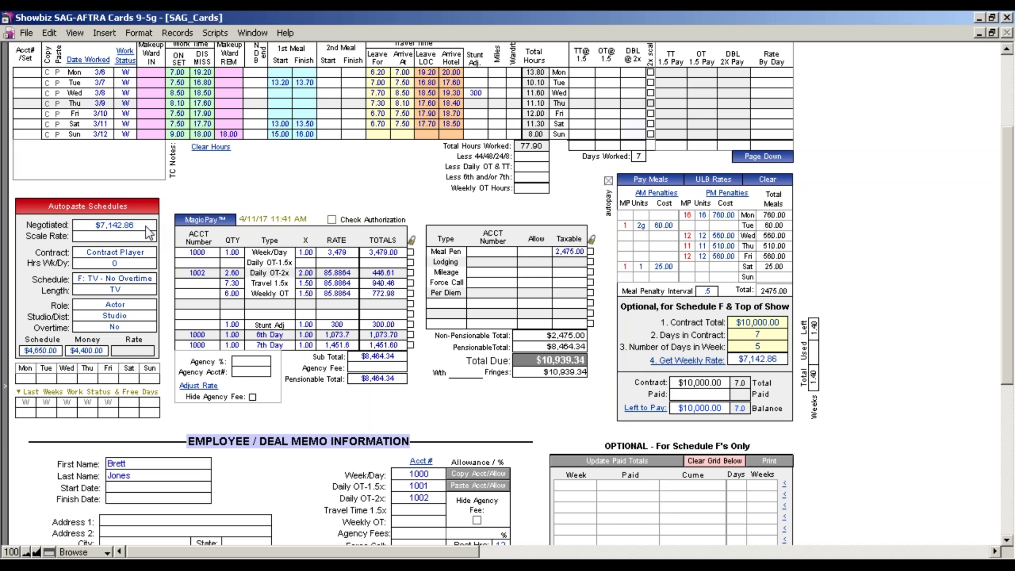
Change the days in contract to 5 and recalculate the weekly rate
{"action": "left_click", "coordinate": [757, 337]}
{"action": "key", "text": "BackSpace"}
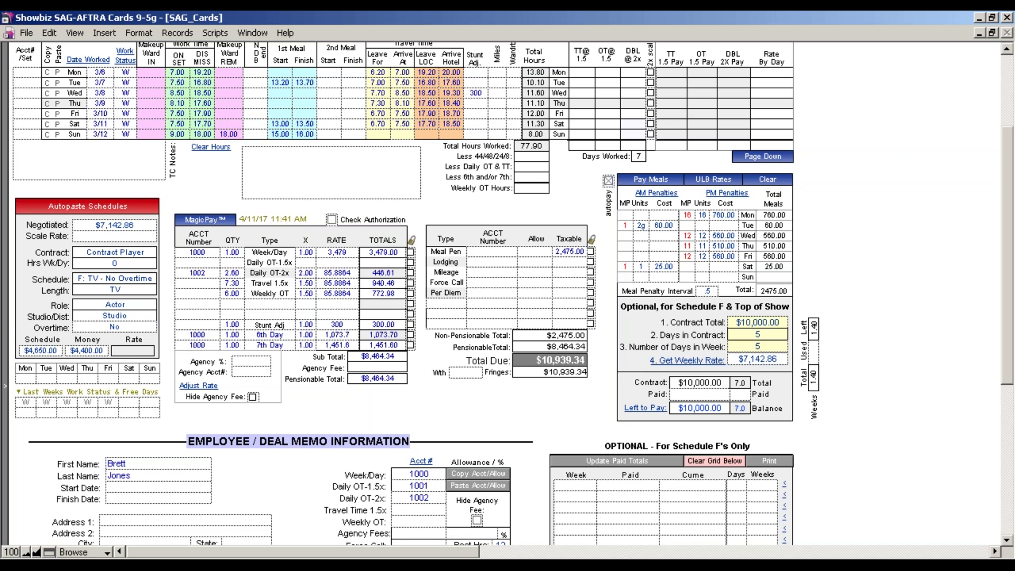
{"action": "type", "text": "5"}
{"action": "left_click", "coordinate": [758, 374]}
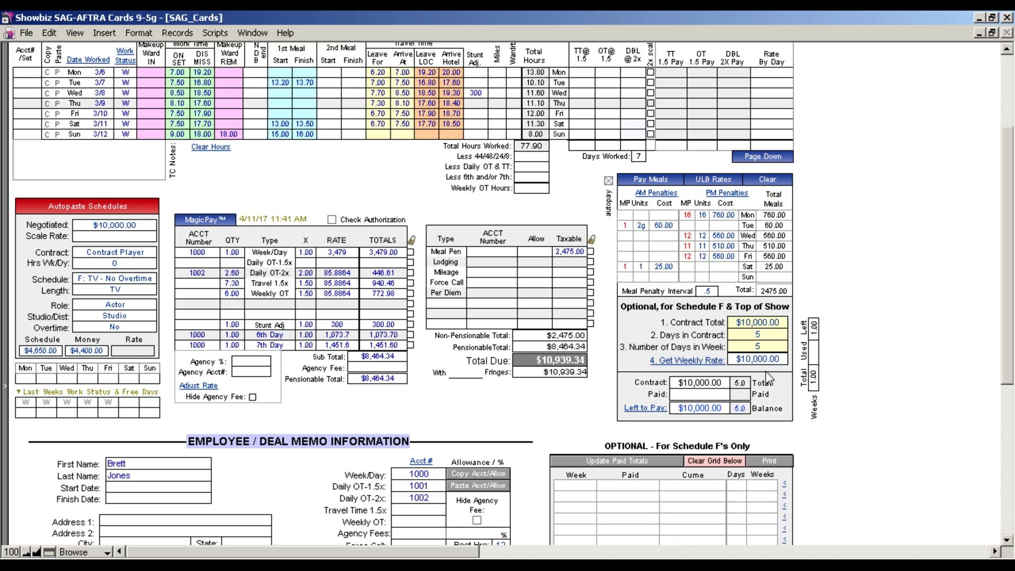
Restore 7 days in contract, recalculate, and scroll down to the Employee / Deal Memo section
{"action": "left_click", "coordinate": [755, 334]}
{"action": "type", "text": "7"}
{"action": "left_click", "coordinate": [848, 410]}
{"action": "type", "text": "7"}
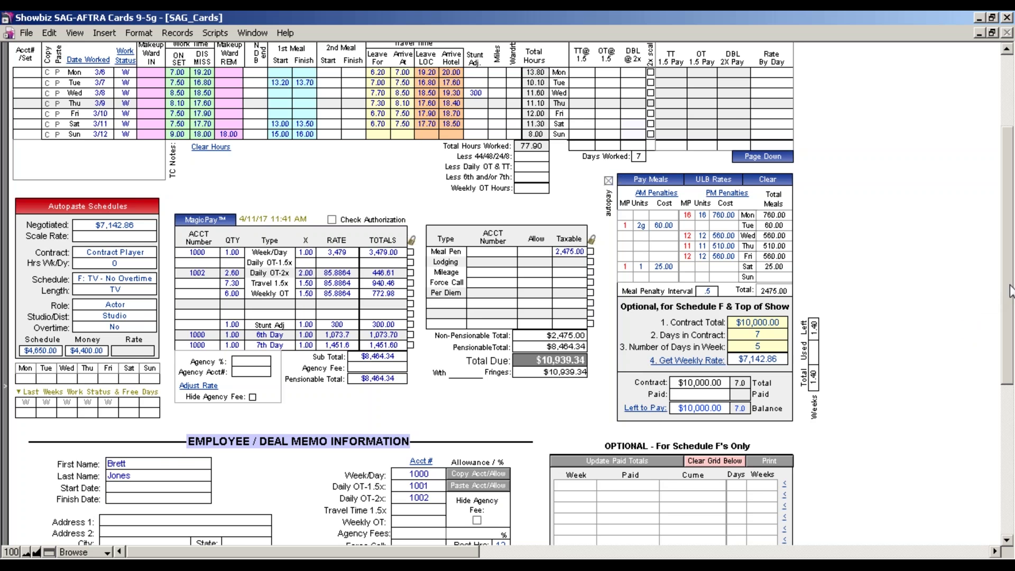
{"action": "scroll", "coordinate": [991, 327], "scroll_direction": "down", "scroll_amount": 3}
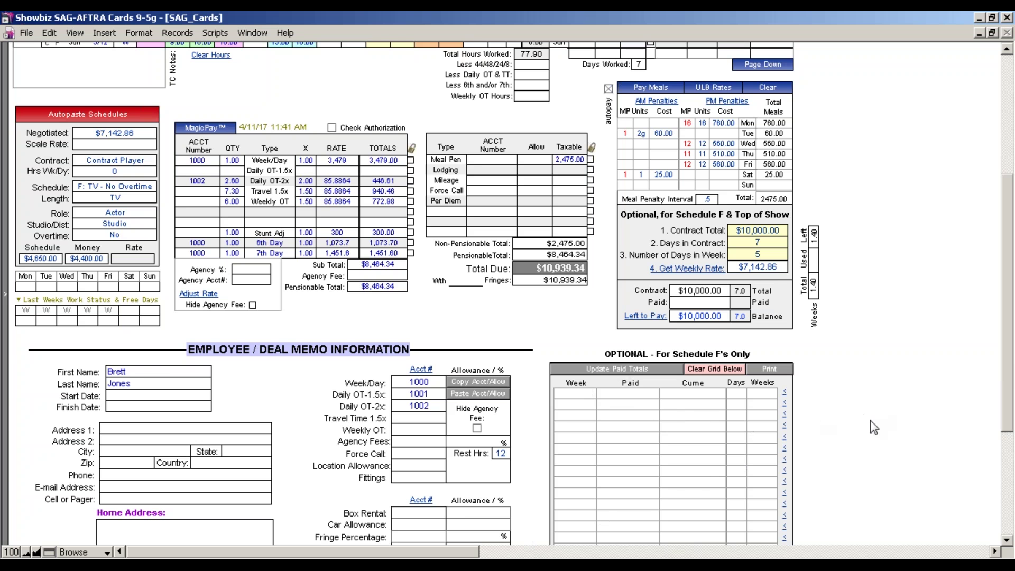
{"action": "left_click", "coordinate": [769, 368]}
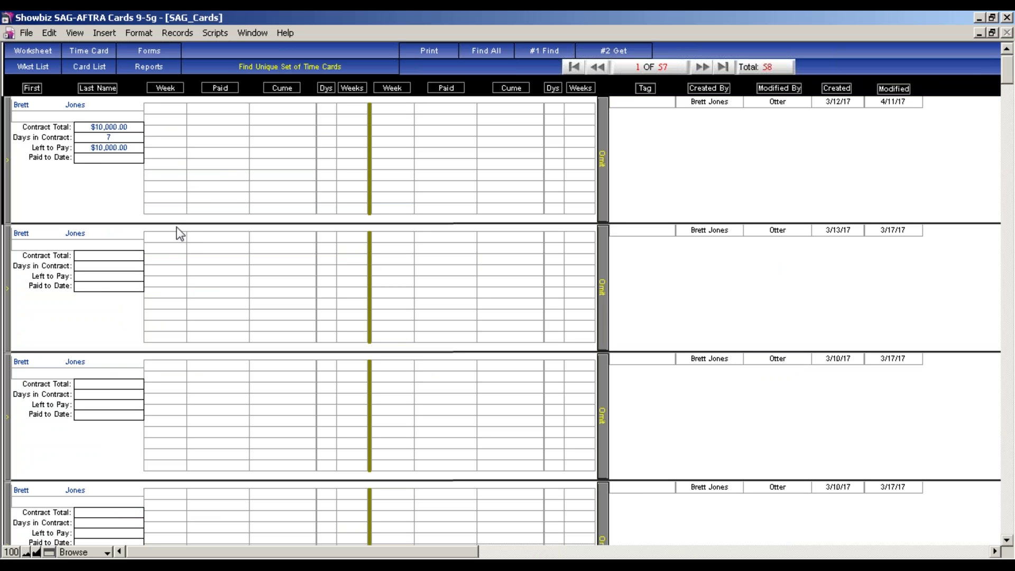
{"action": "left_click", "coordinate": [46, 53]}
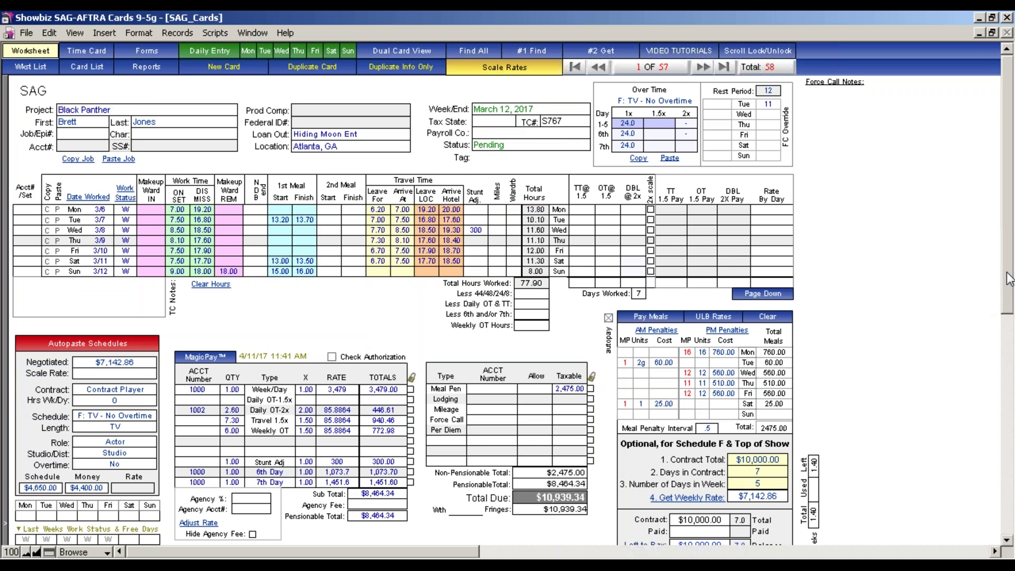
{"action": "left_click_drag", "start_coordinate": [1007, 280], "coordinate": [1007, 343]}
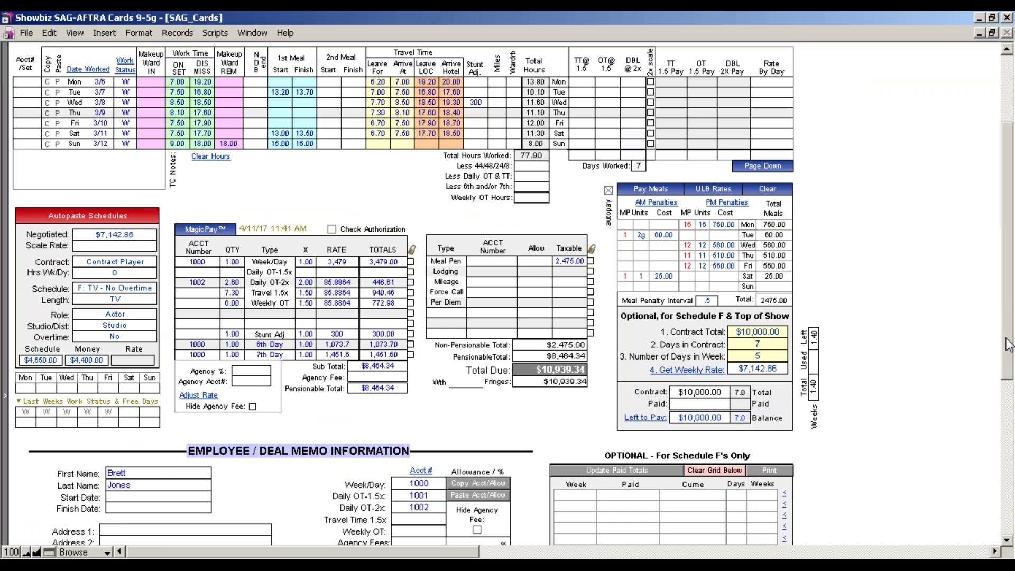
{"action": "left_click_drag", "start_coordinate": [1008, 344], "coordinate": [1006, 385]}
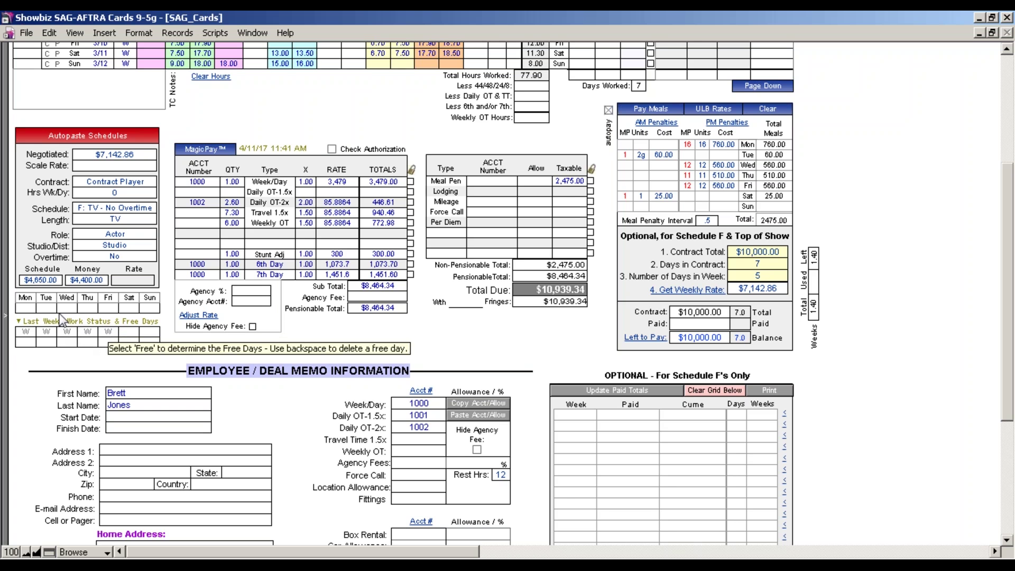
{"action": "left_click", "coordinate": [52, 307]}
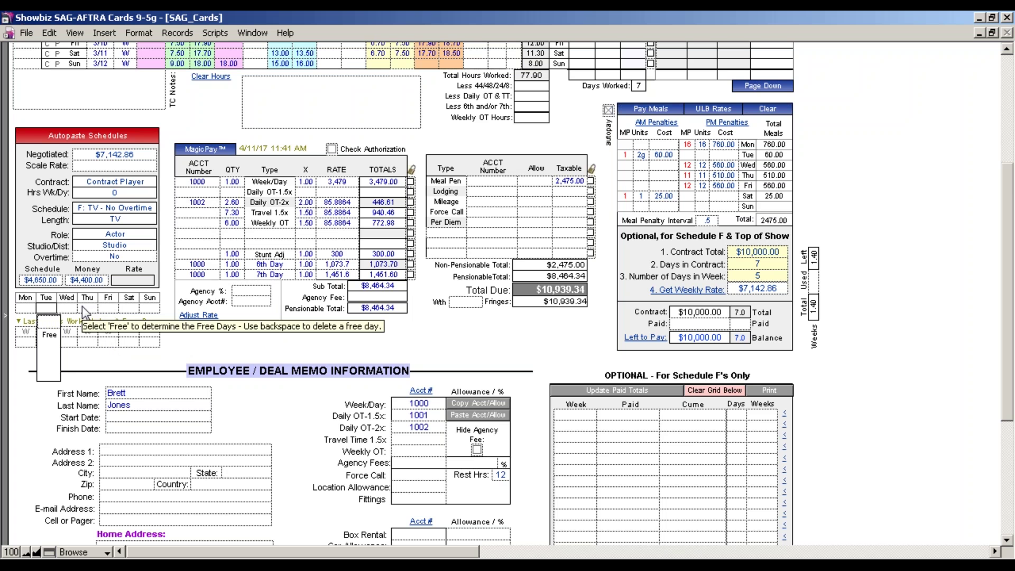
{"action": "left_click", "coordinate": [347, 322]}
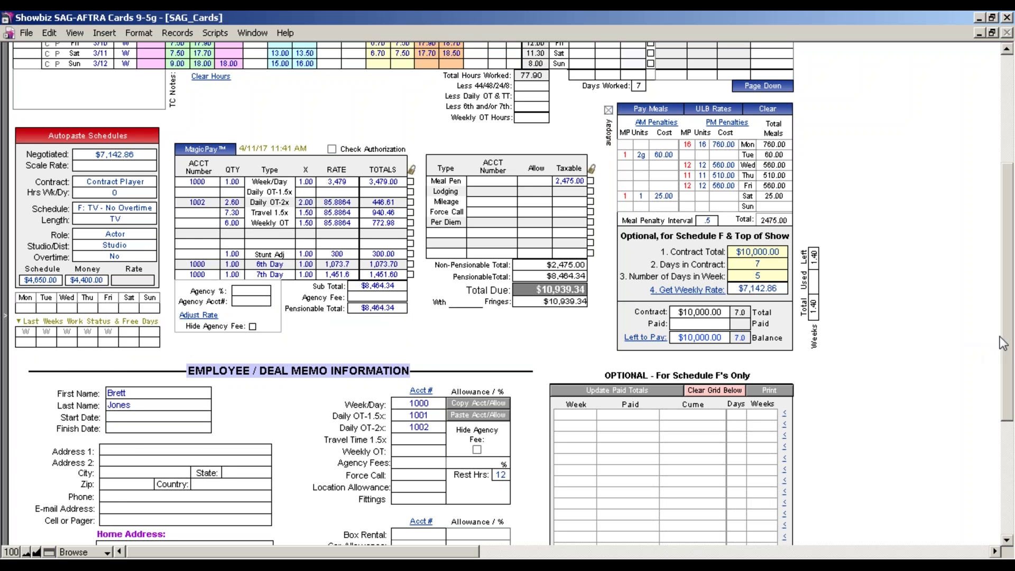
{"action": "left_click_drag", "start_coordinate": [1002, 344], "coordinate": [985, 237]}
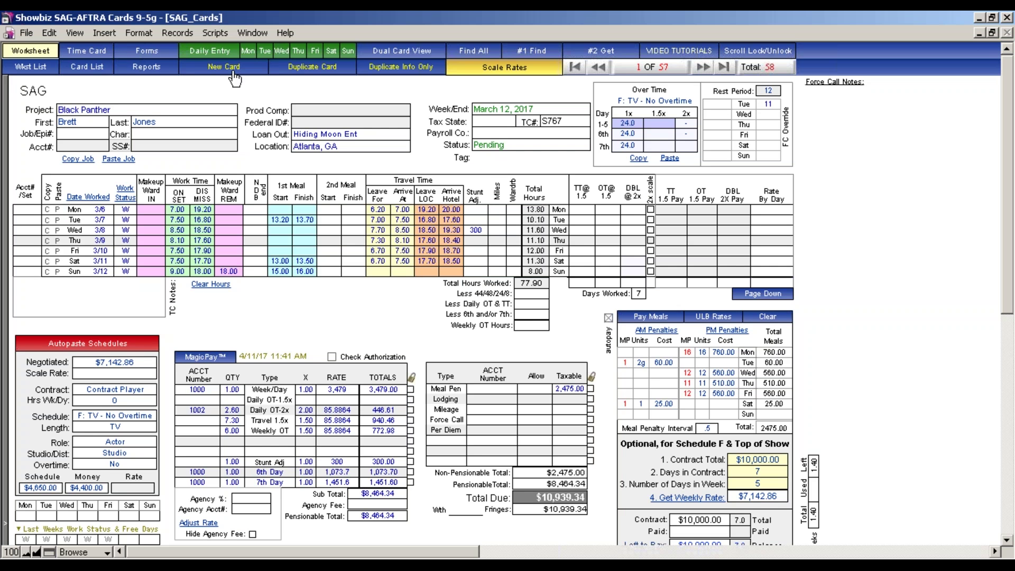
Move from the Wkst List through the Card List to the Reports page
{"action": "left_click", "coordinate": [53, 67]}
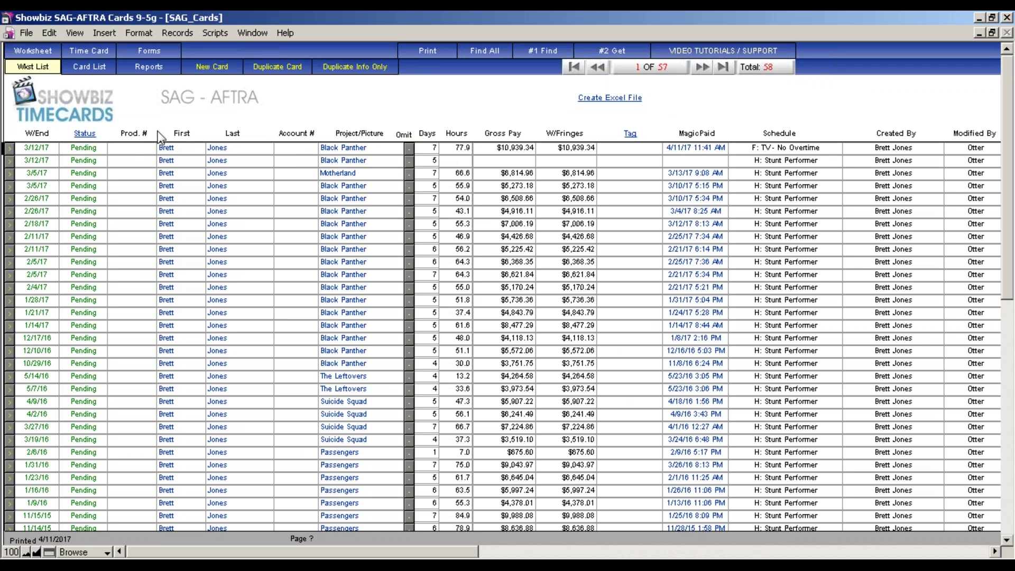
{"action": "left_click", "coordinate": [133, 148]}
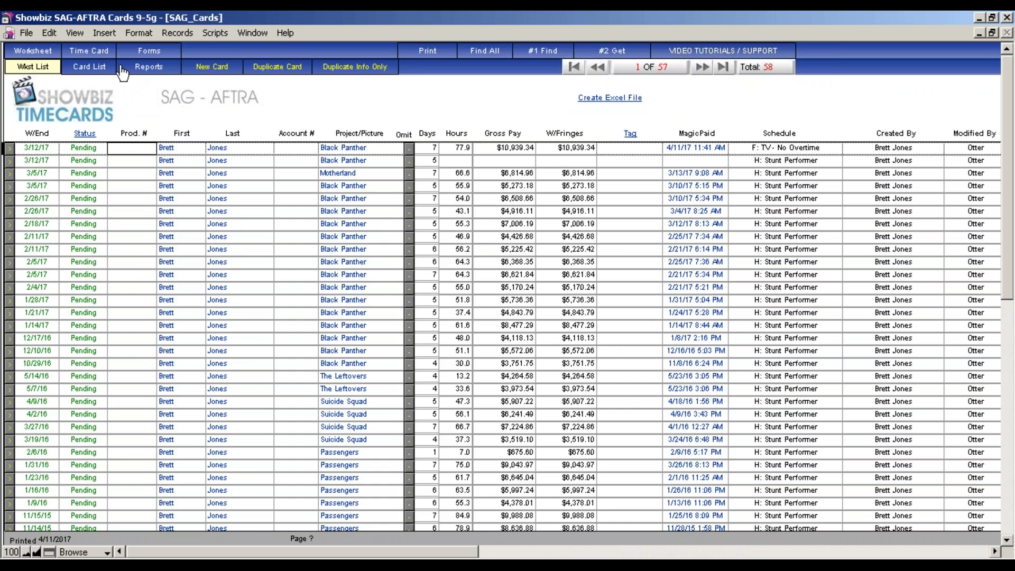
{"action": "left_click", "coordinate": [90, 67]}
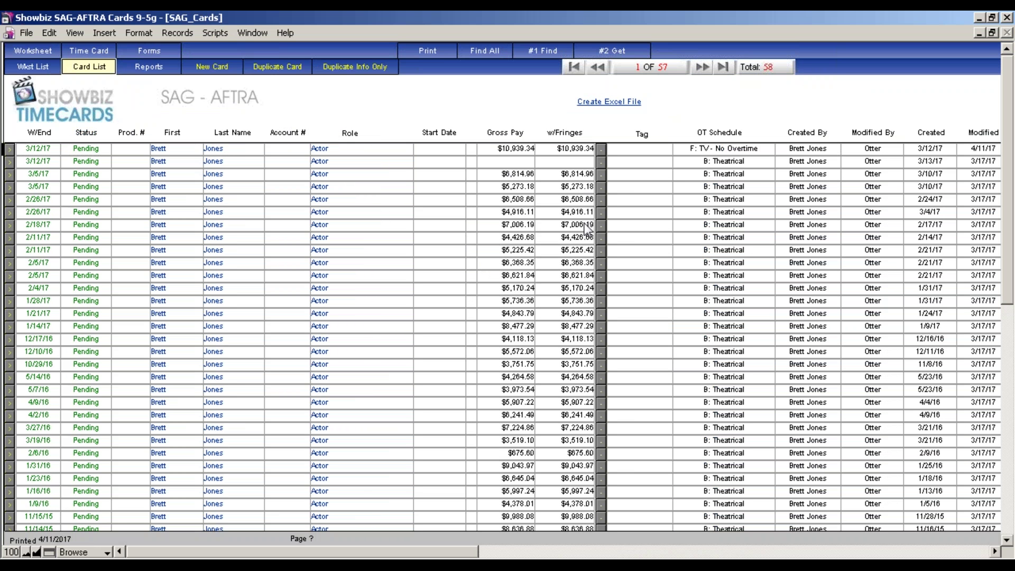
{"action": "left_click", "coordinate": [130, 70]}
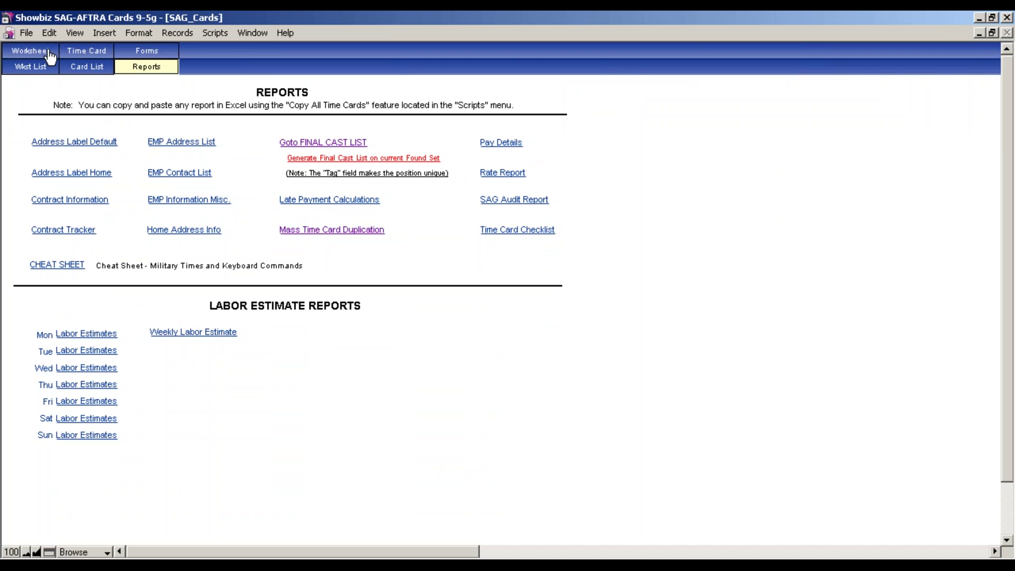
Browse the Records and Scripts menus without running anything, then go back to Wkst List
{"action": "left_click", "coordinate": [177, 33]}
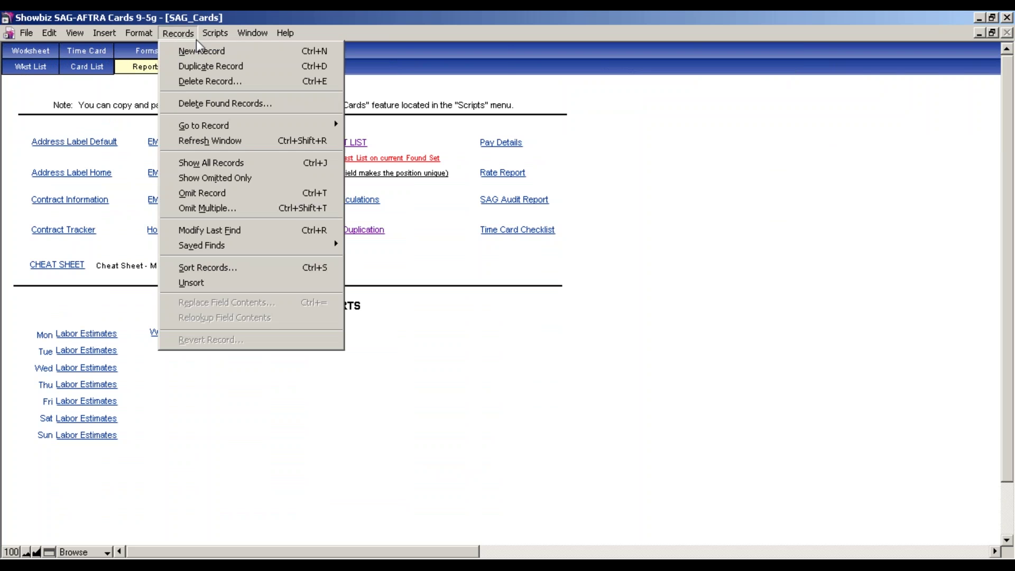
{"action": "mouse_move", "coordinate": [220, 33]}
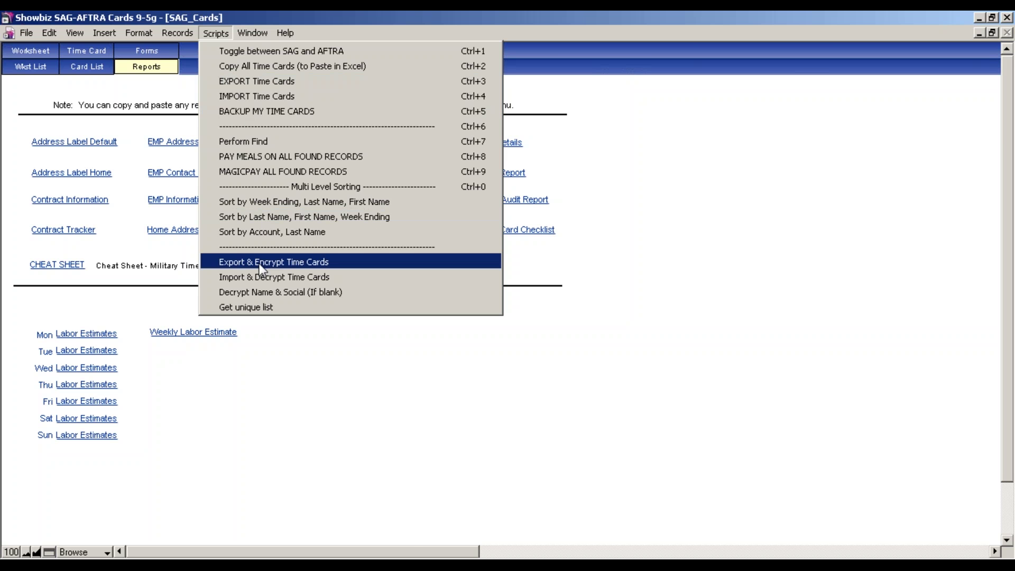
{"action": "left_click", "coordinate": [613, 257]}
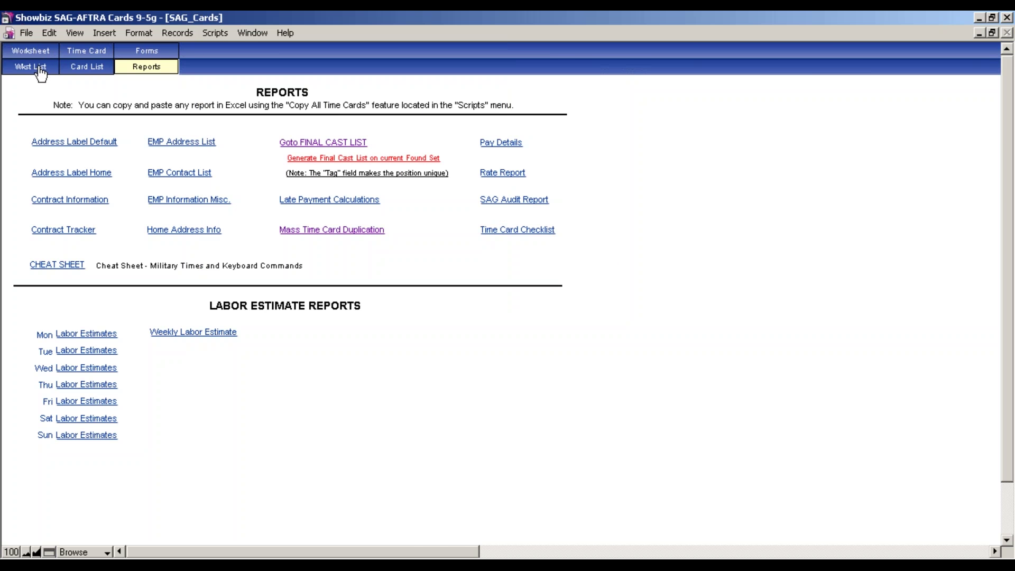
{"action": "left_click", "coordinate": [38, 68]}
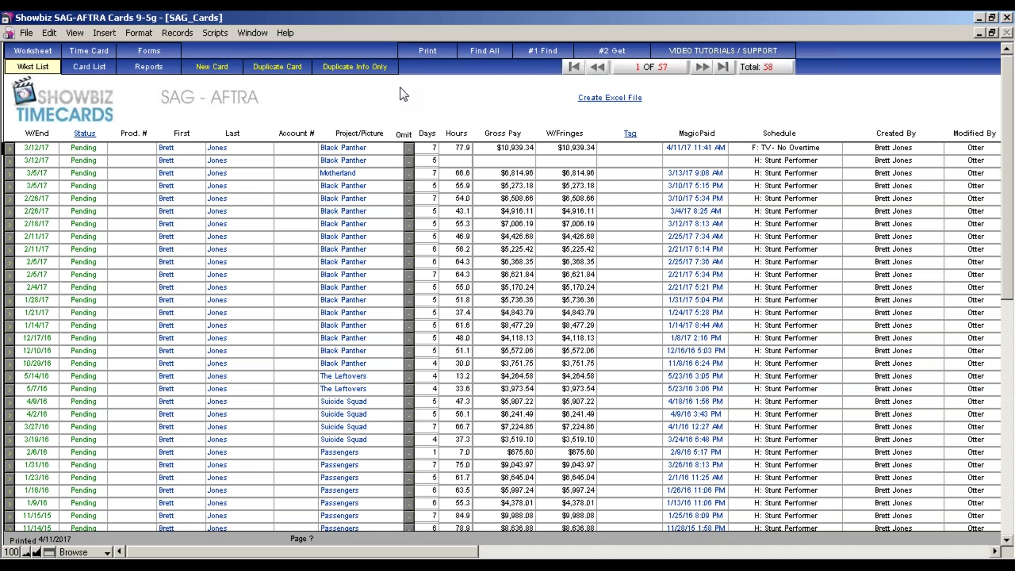
Find the time cards for week ending 3/12/2017, leaving 2 of 58 cards found
{"action": "left_click", "coordinate": [542, 51]}
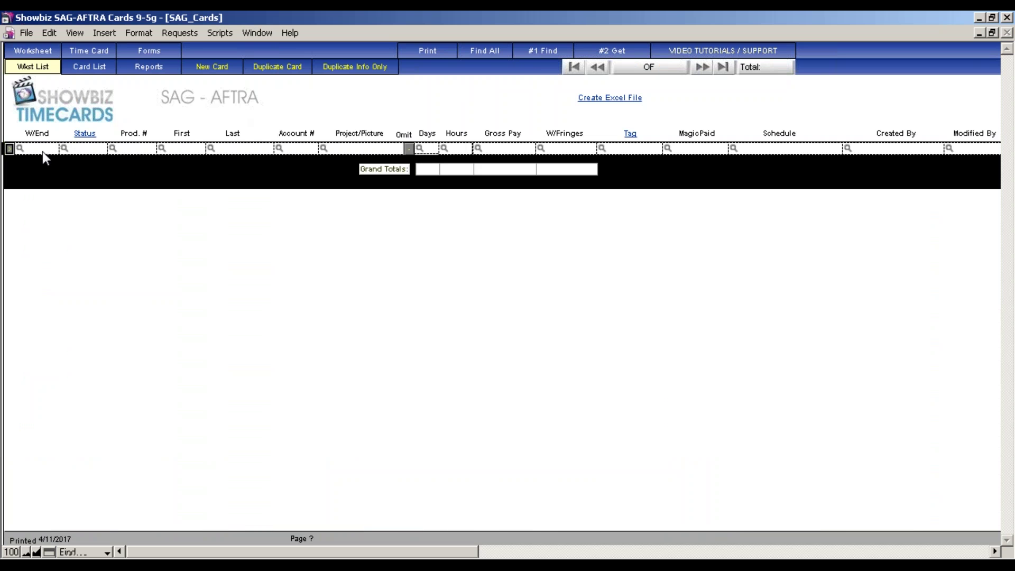
{"action": "scroll", "coordinate": [43, 206], "scroll_direction": "down", "scroll_amount": 10}
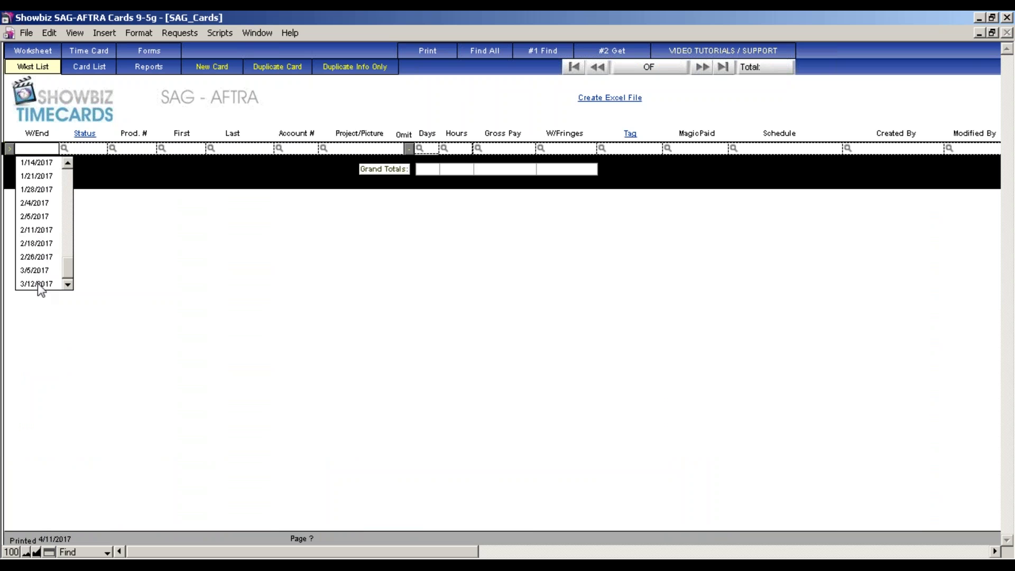
{"action": "left_click", "coordinate": [37, 284]}
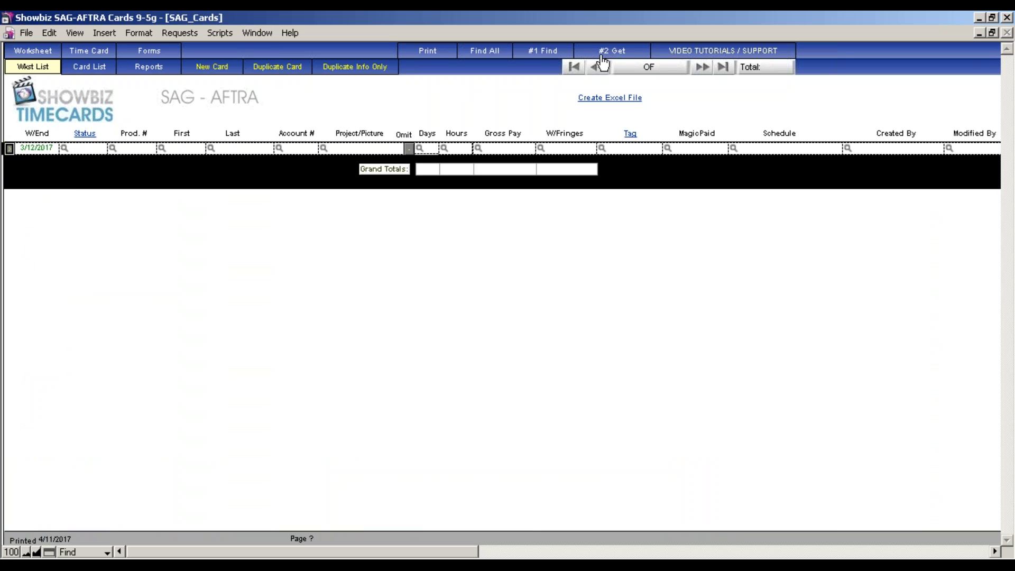
{"action": "key", "text": "Return"}
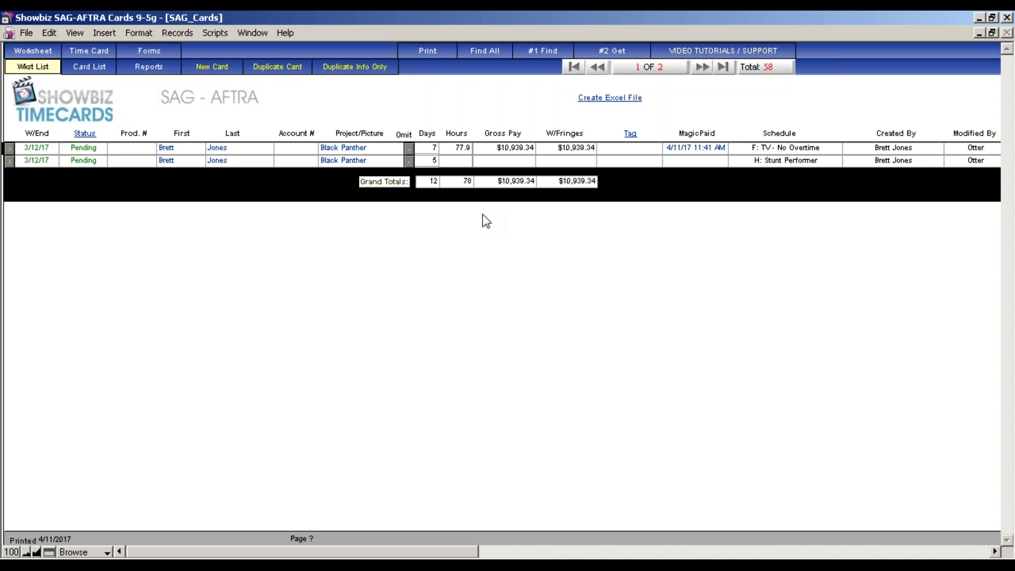
{"action": "left_click", "coordinate": [217, 33]}
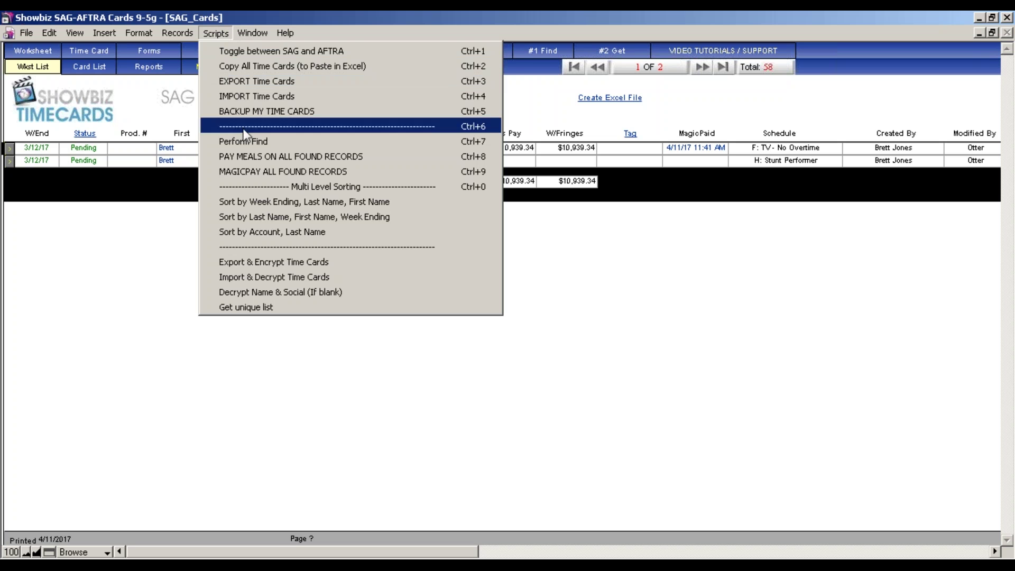
Export the found cards with an encryption password and confirm the reminder to reach the save dialog
{"action": "left_click", "coordinate": [290, 262]}
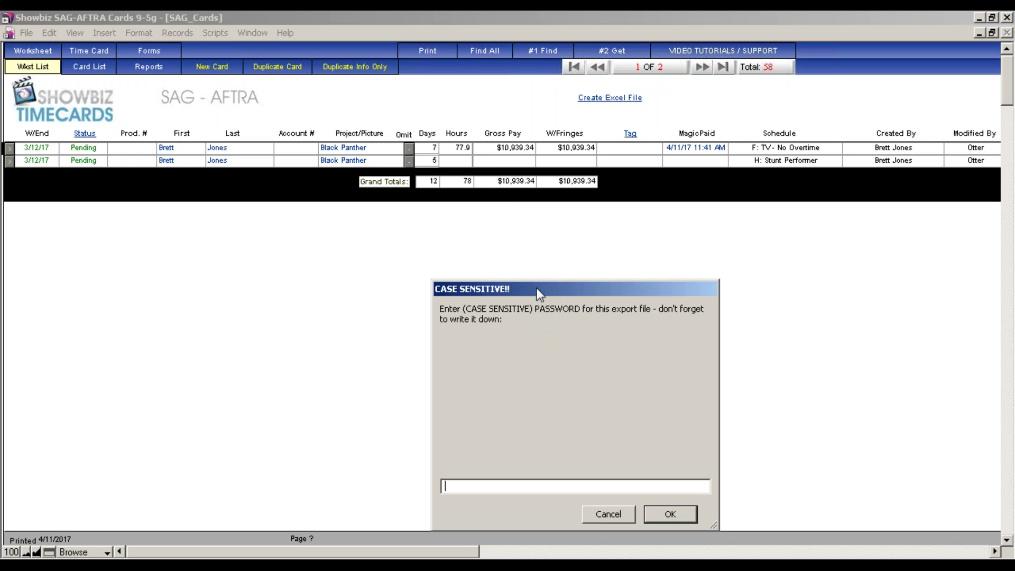
{"action": "left_click_drag", "start_coordinate": [538, 293], "coordinate": [455, 186]}
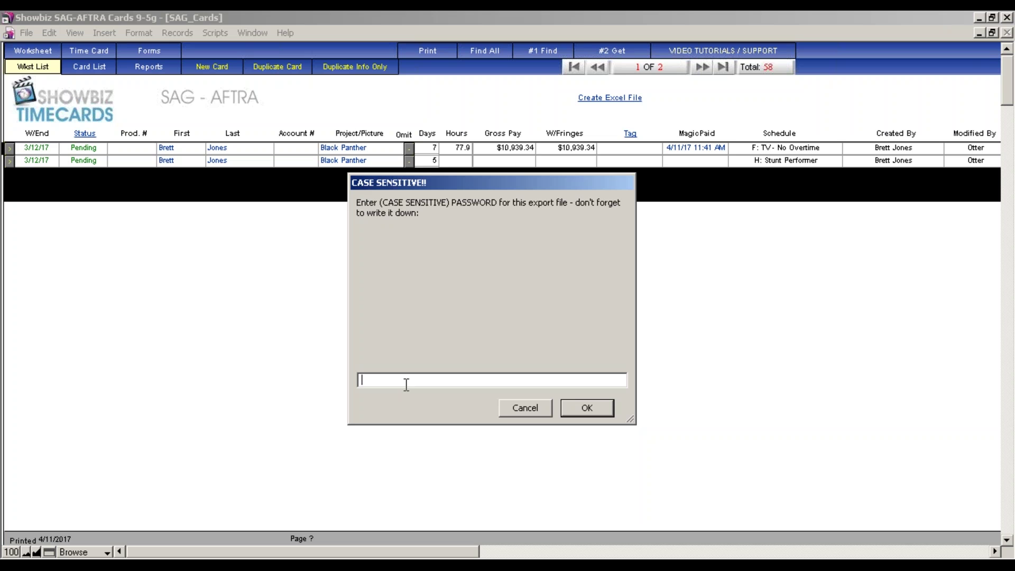
{"action": "left_click", "coordinate": [588, 408]}
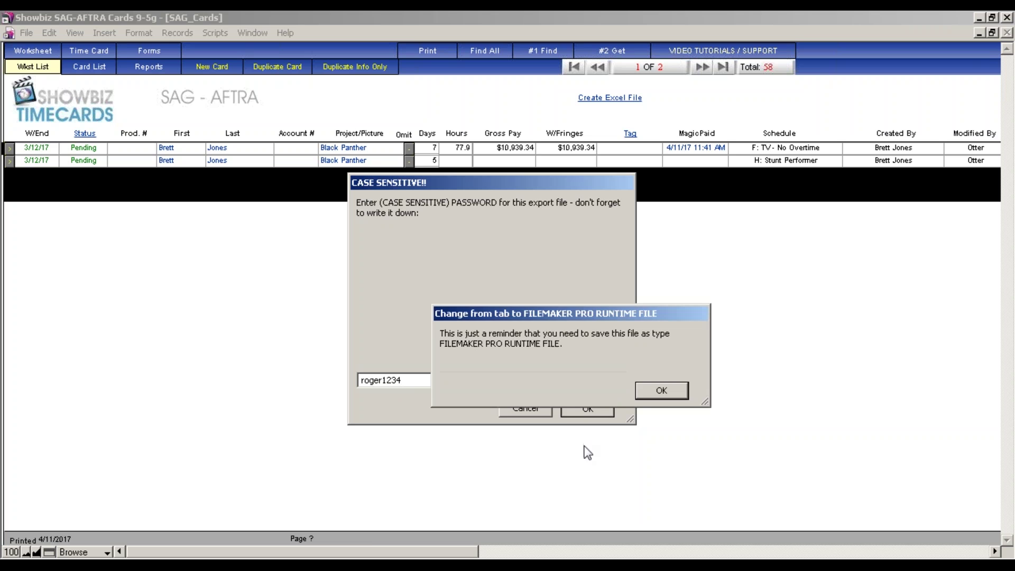
{"action": "left_click", "coordinate": [661, 389]}
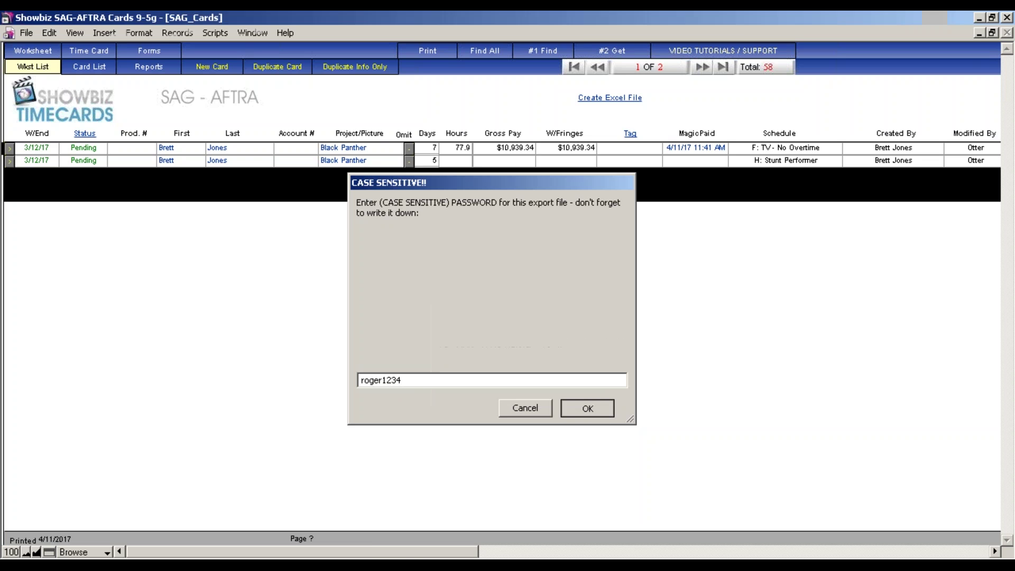
{"action": "left_click_drag", "start_coordinate": [680, 109], "coordinate": [570, 46]}
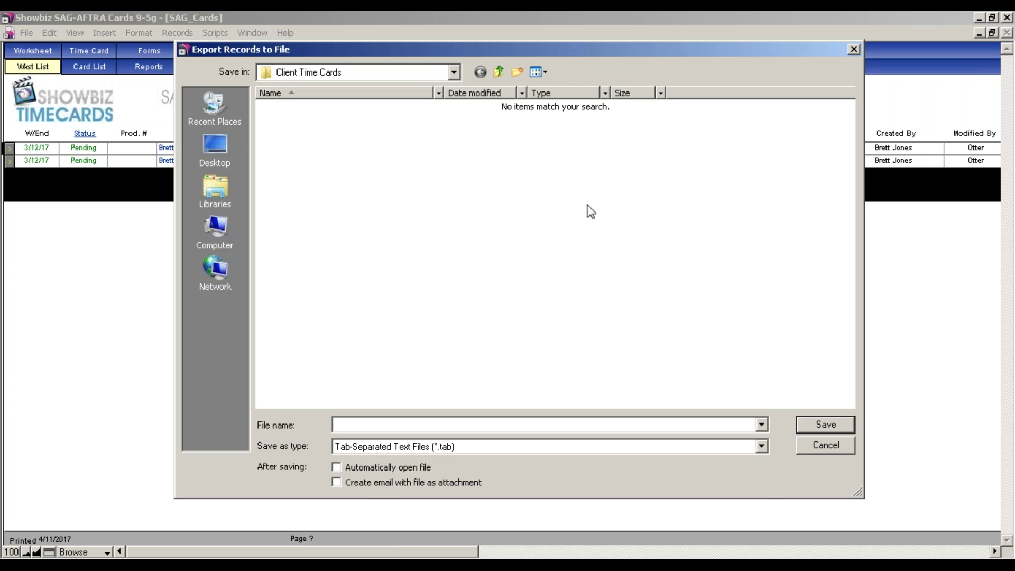
Save the export as a FileMaker Pro Runtime (*.S9G) file named 'my sag payroll' on the Desktop
{"action": "left_click", "coordinate": [757, 448]}
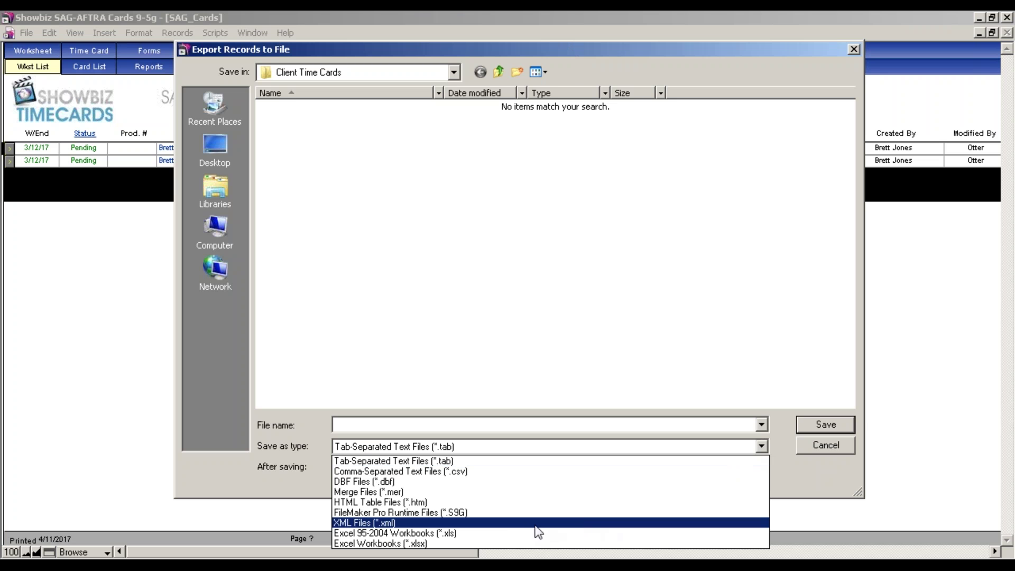
{"action": "left_click", "coordinate": [512, 513]}
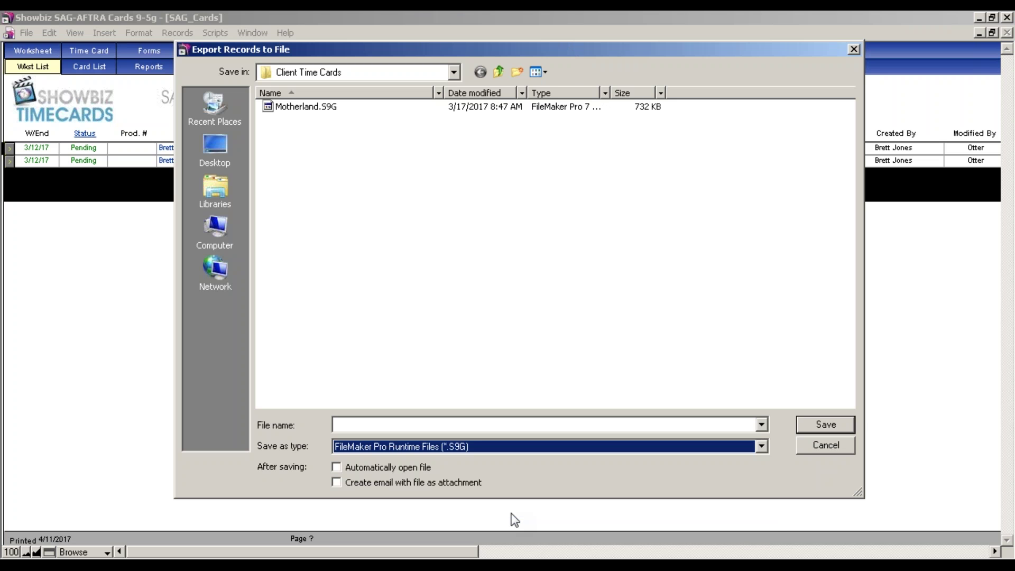
{"action": "left_click", "coordinate": [396, 426]}
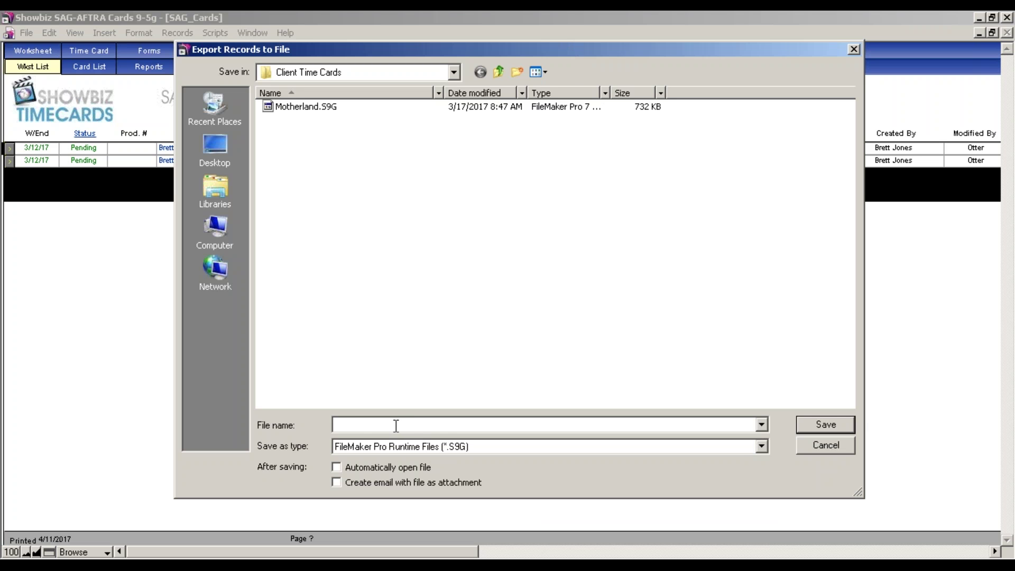
{"action": "type", "text": "my-"}
{"action": "key", "text": "BackSpace"}
{"action": "type", "text": "sag payroll"}
{"action": "left_click", "coordinate": [216, 151]}
{"action": "left_click", "coordinate": [818, 425]}
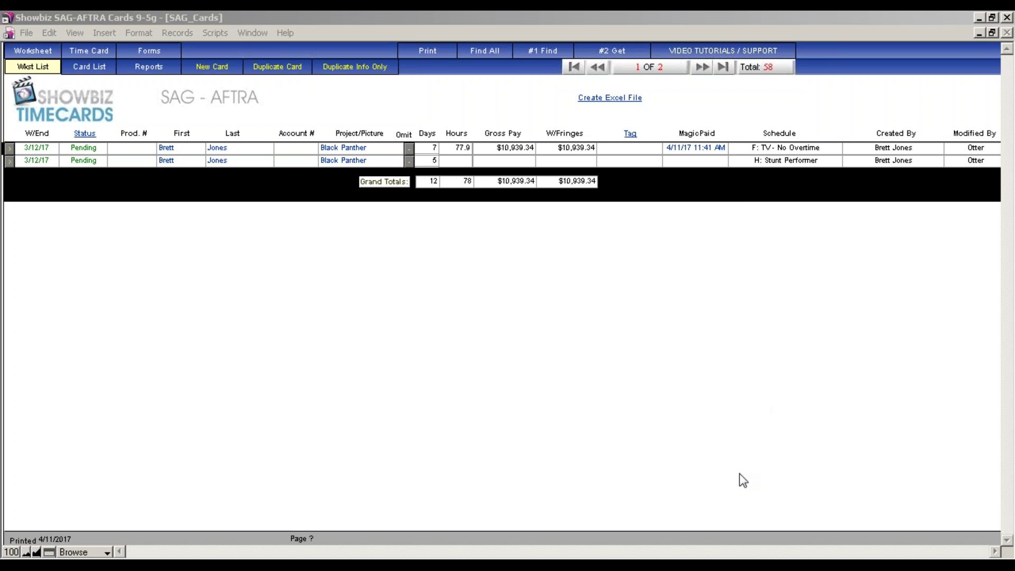
Let the export finish and return to the two 3/12/17 cards totalling $10,939.34
{"action": "left_click", "coordinate": [604, 567]}
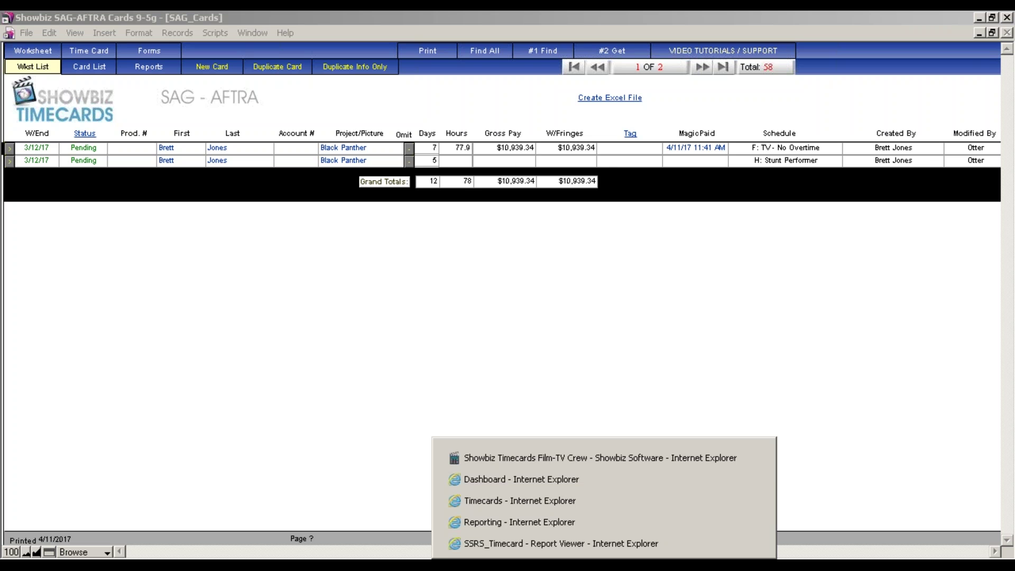
Go to the Showbiz Timecards Film & Crew Tutorials page and browse its install, unlock and webinar videos
{"action": "left_click", "coordinate": [592, 464]}
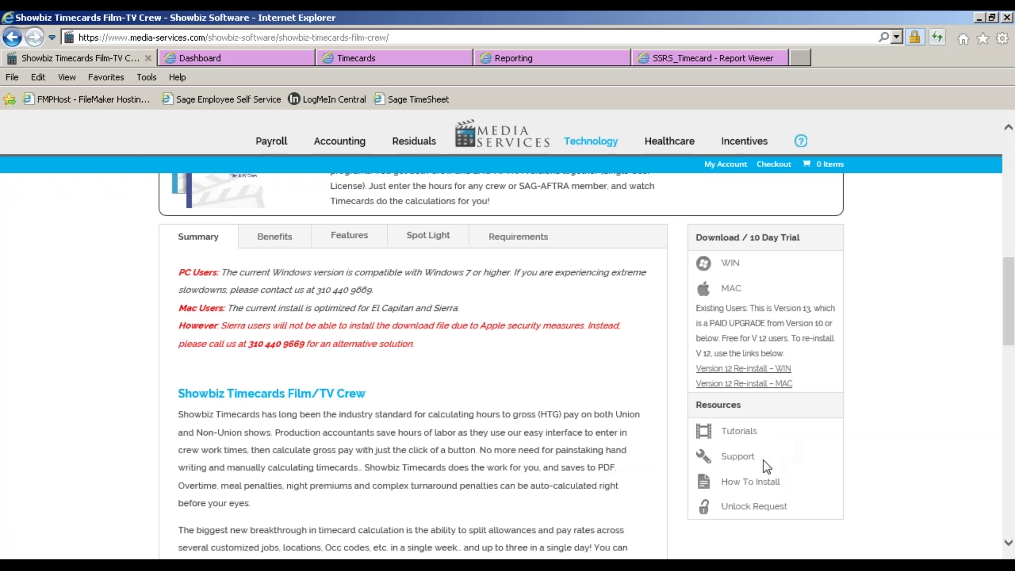
{"action": "left_click", "coordinate": [738, 434]}
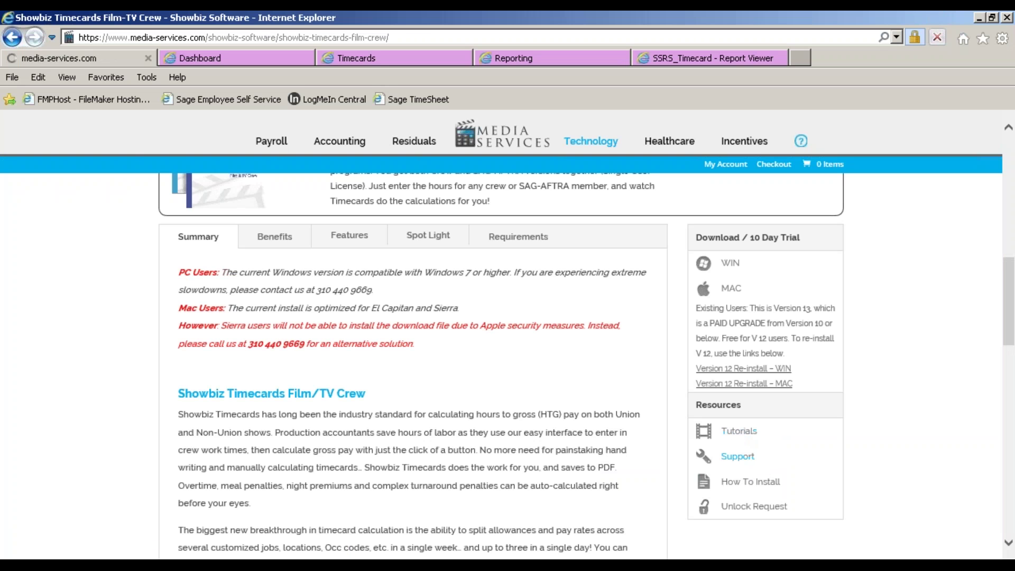
{"action": "scroll", "coordinate": [534, 319], "scroll_direction": "down", "scroll_amount": 2}
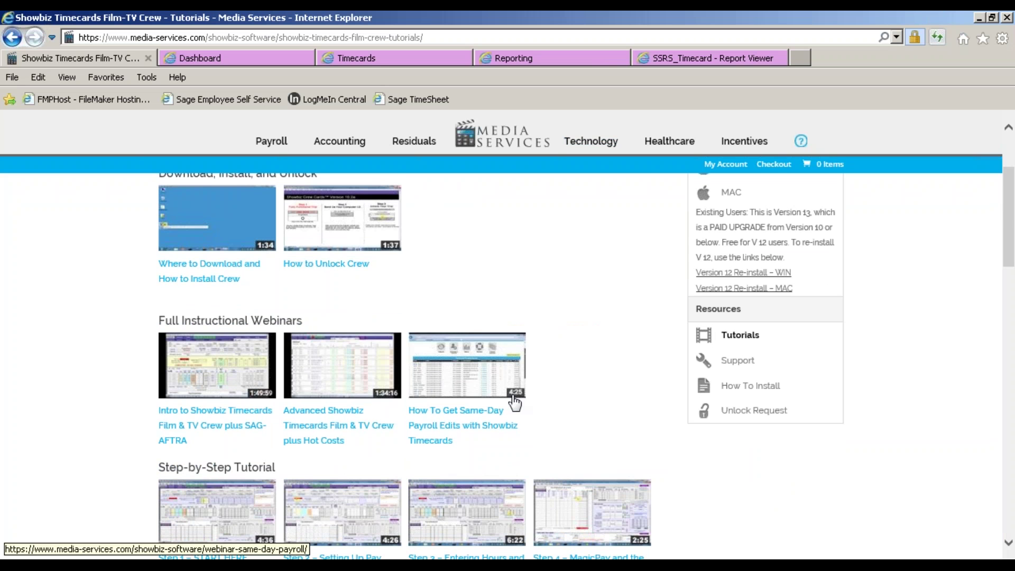
{"action": "scroll", "coordinate": [436, 382], "scroll_direction": "down", "scroll_amount": 3}
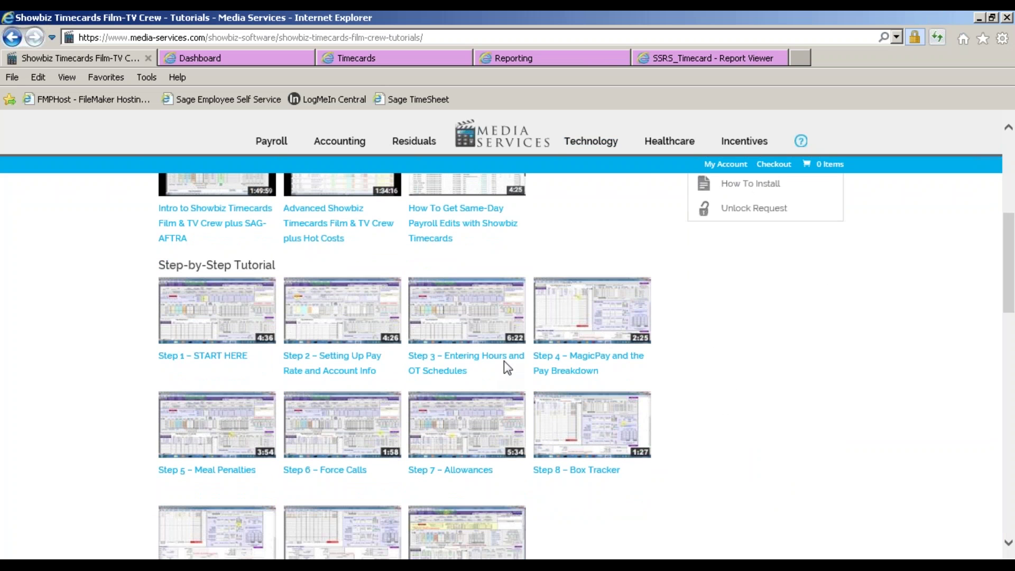
{"action": "scroll", "coordinate": [504, 364], "scroll_direction": "down", "scroll_amount": 6}
{"action": "scroll", "coordinate": [505, 364], "scroll_direction": "up", "scroll_amount": 6}
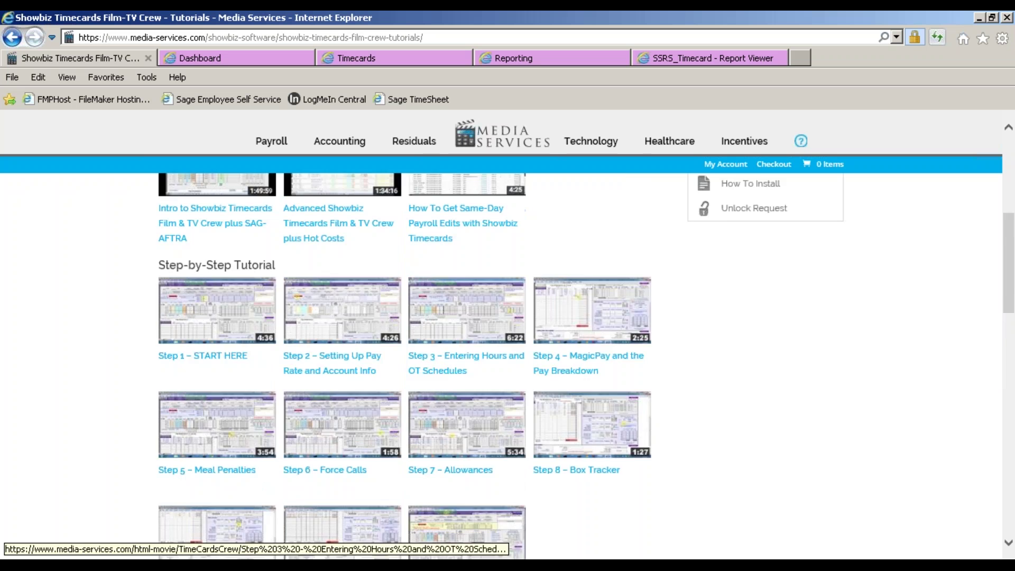
{"action": "scroll", "coordinate": [467, 359], "scroll_direction": "up", "scroll_amount": 4}
{"action": "scroll", "coordinate": [466, 359], "scroll_direction": "down", "scroll_amount": 1}
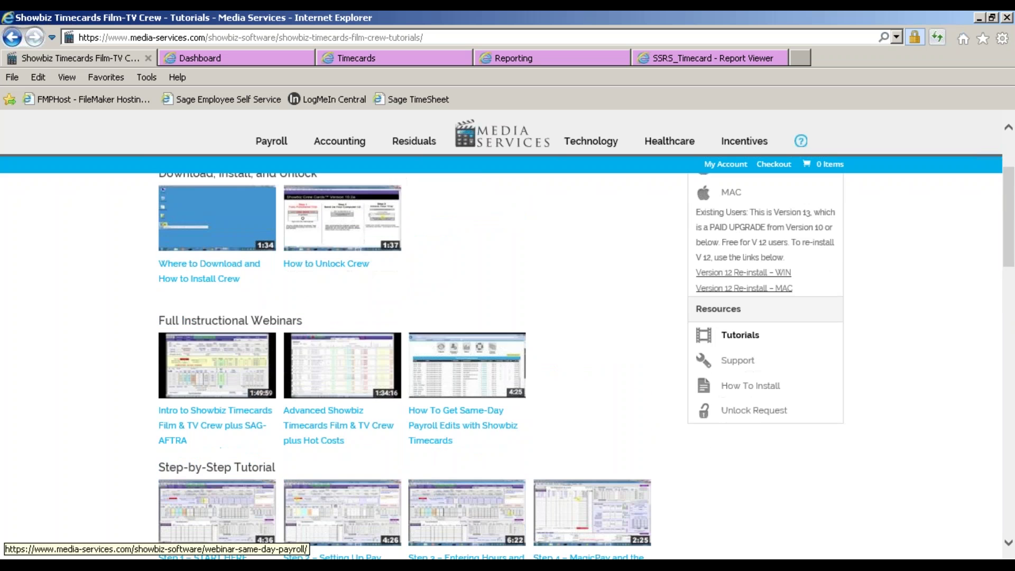
{"action": "scroll", "coordinate": [544, 477], "scroll_direction": "up", "scroll_amount": 1}
{"action": "scroll", "coordinate": [543, 477], "scroll_direction": "down", "scroll_amount": 2}
{"action": "scroll", "coordinate": [598, 365], "scroll_direction": "up", "scroll_amount": 2}
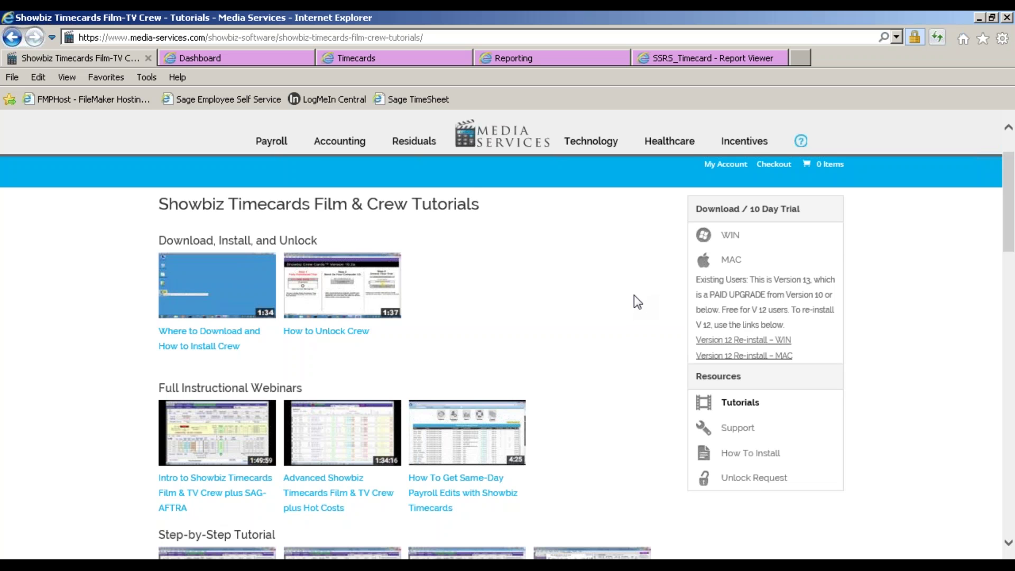
{"action": "scroll", "coordinate": [641, 358], "scroll_direction": "down", "scroll_amount": 3}
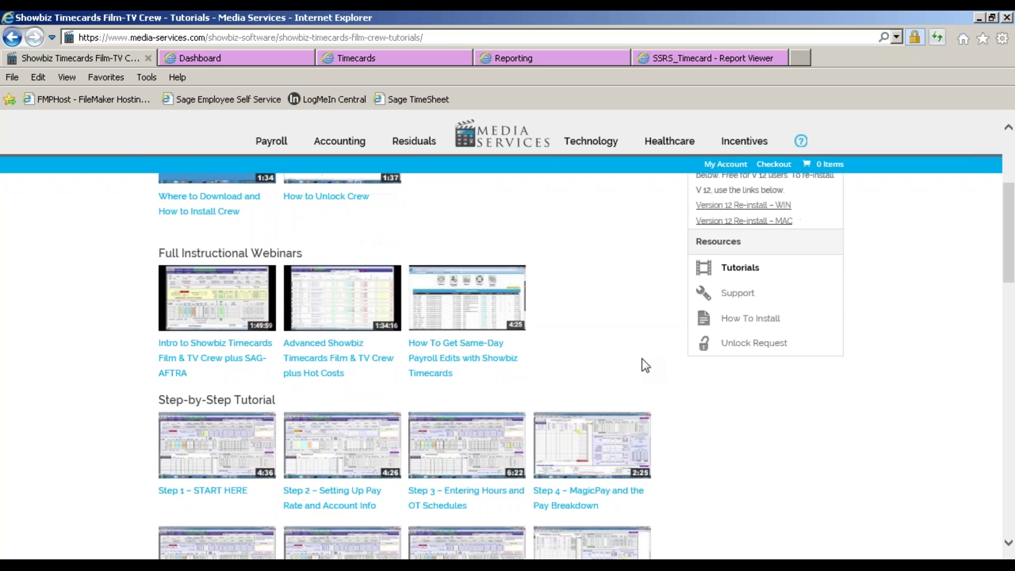
{"action": "scroll", "coordinate": [641, 358], "scroll_direction": "up", "scroll_amount": 1}
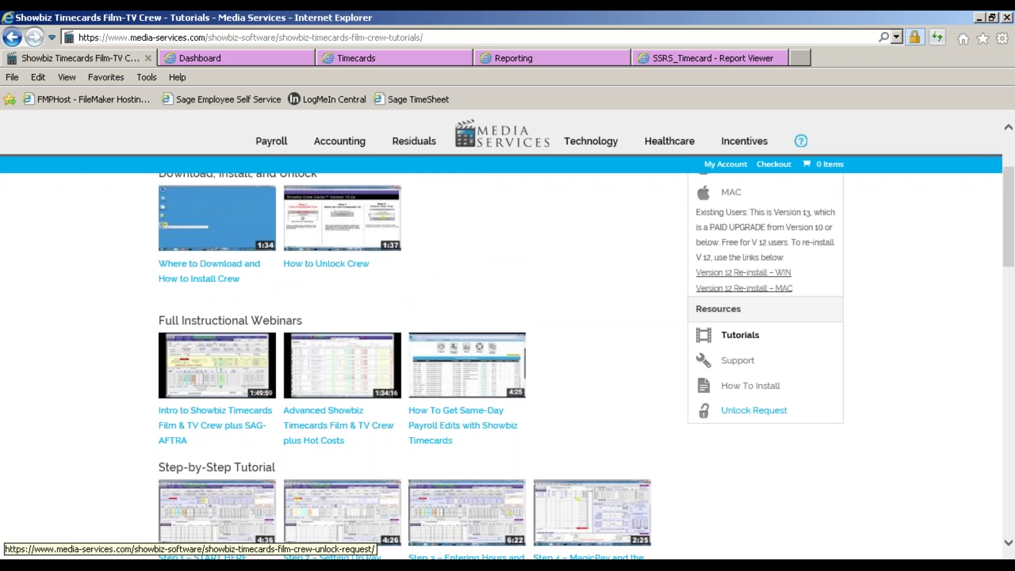
{"action": "scroll", "coordinate": [898, 401], "scroll_direction": "up", "scroll_amount": 2}
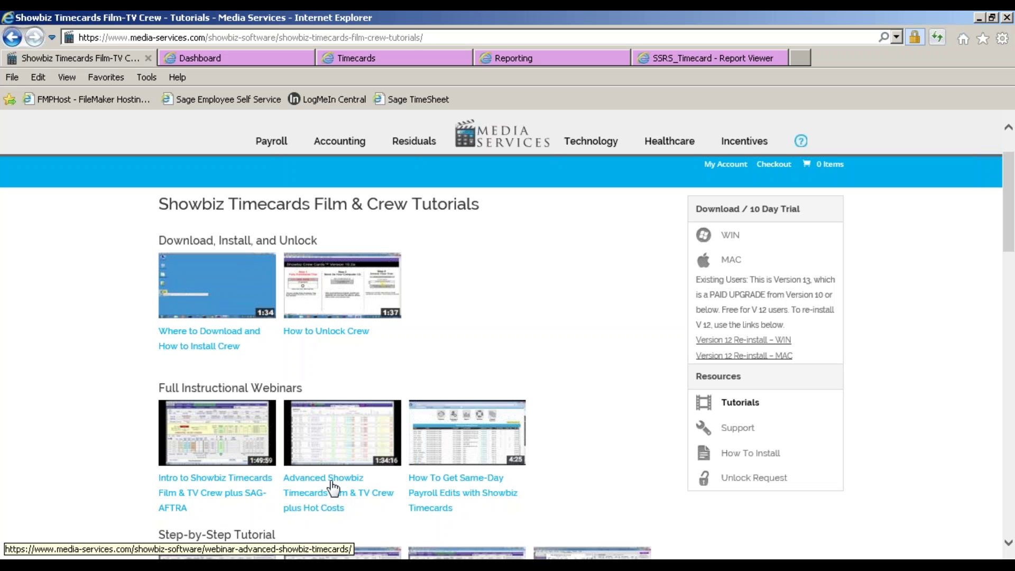
{"action": "scroll", "coordinate": [623, 358], "scroll_direction": "down", "scroll_amount": 1}
{"action": "scroll", "coordinate": [622, 353], "scroll_direction": "up", "scroll_amount": 1}
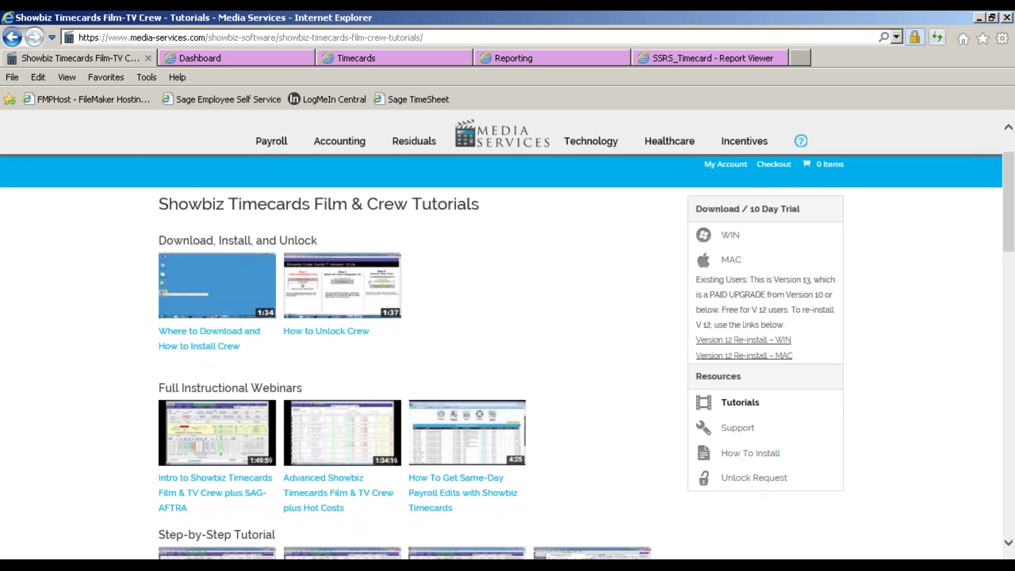
Show the Showbiz Software Support page with contact hours and Budgeting, SAG-AFTRA and Crew product links
{"action": "left_click", "coordinate": [736, 429]}
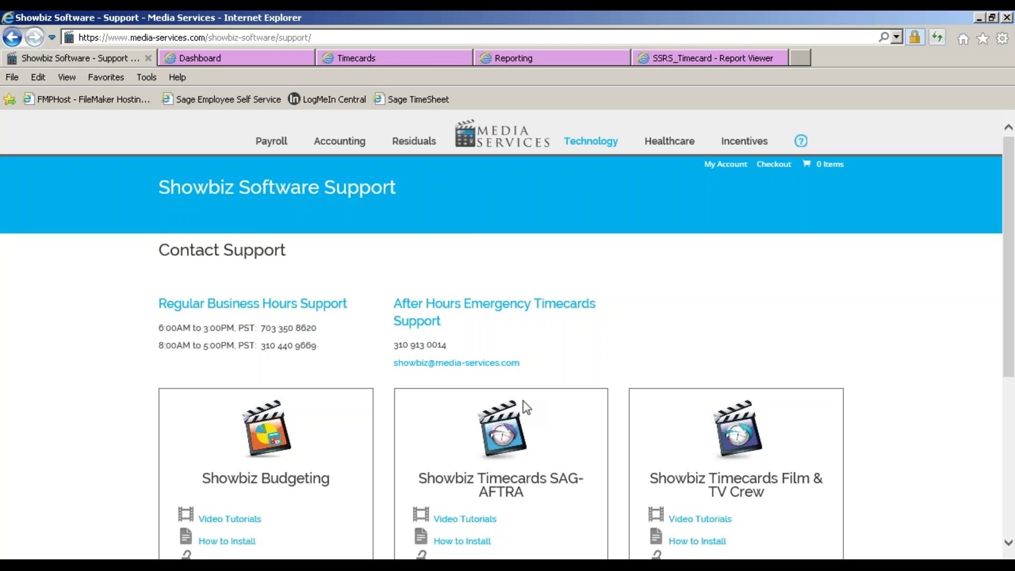
{"action": "left_click", "coordinate": [995, 43]}
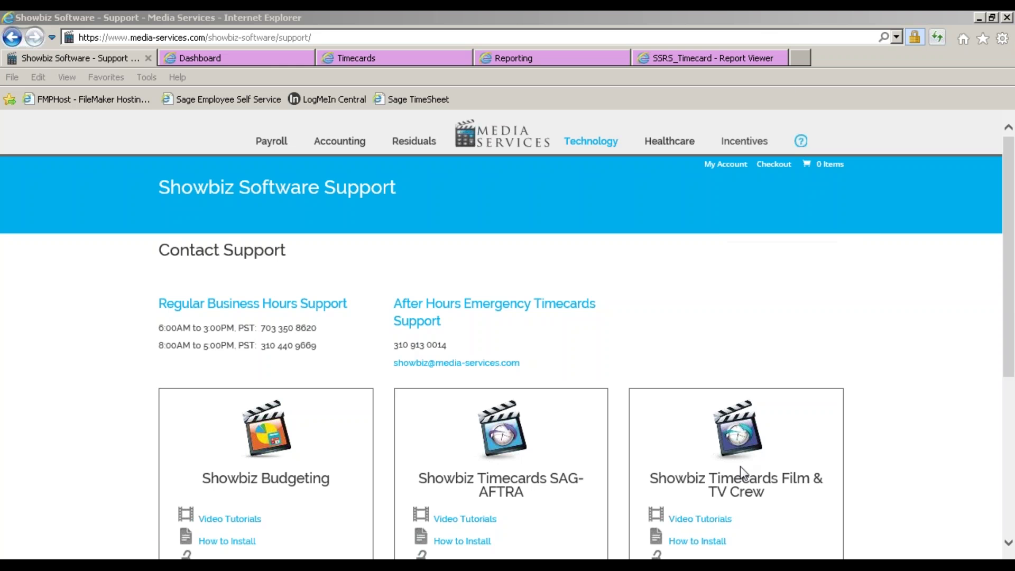
{"action": "mouse_move", "coordinate": [630, 566]}
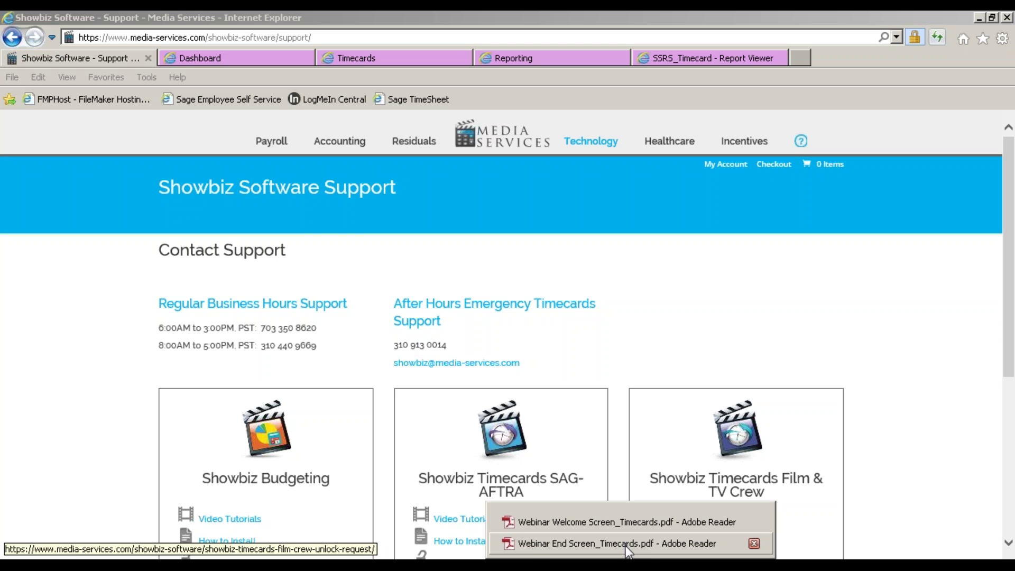
Bring Webinar End Screen_Timecards.pdf with its 'Thank you for attending!' page to the front
{"action": "left_click", "coordinate": [626, 546]}
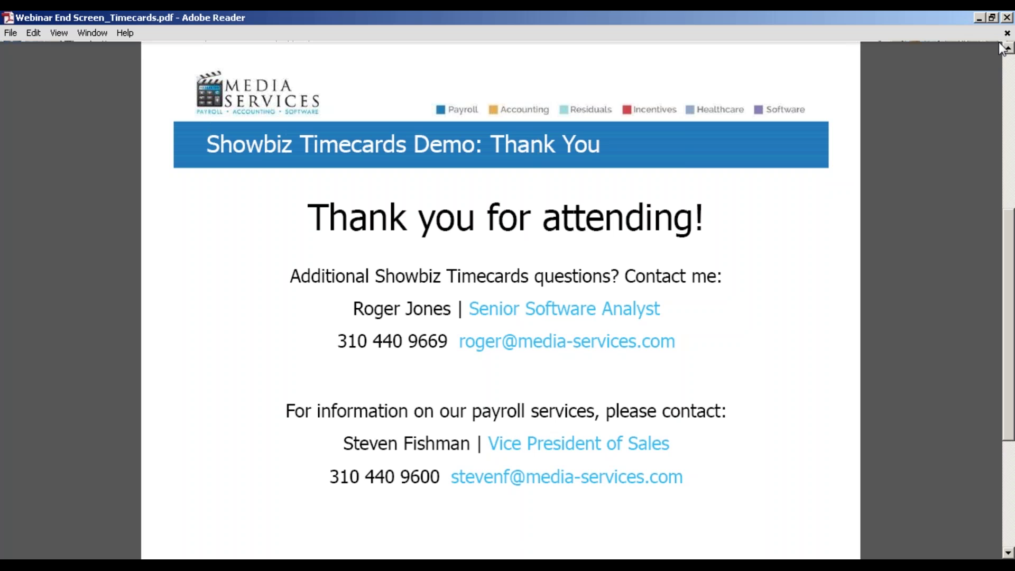
{"action": "left_click", "coordinate": [999, 43]}
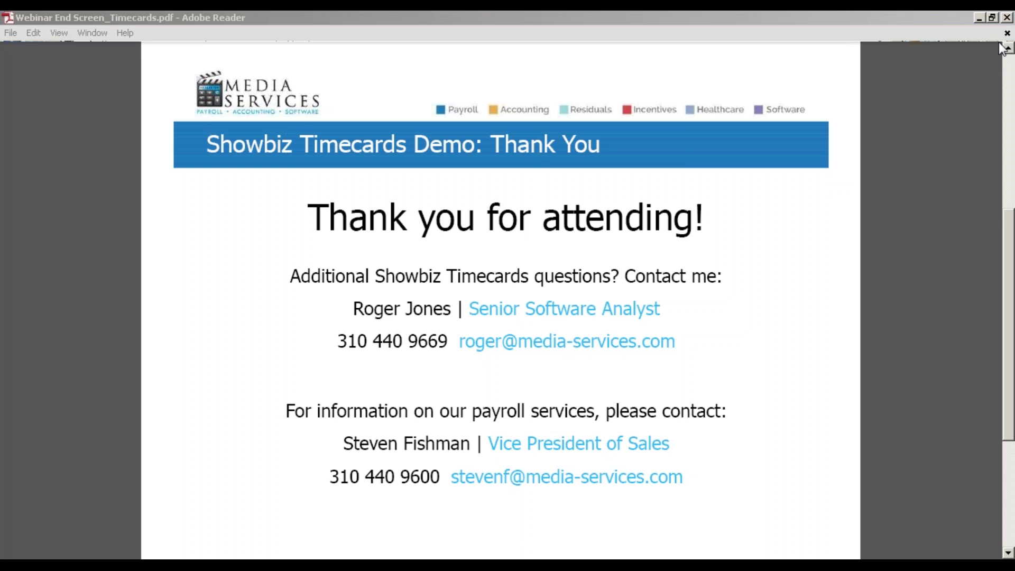